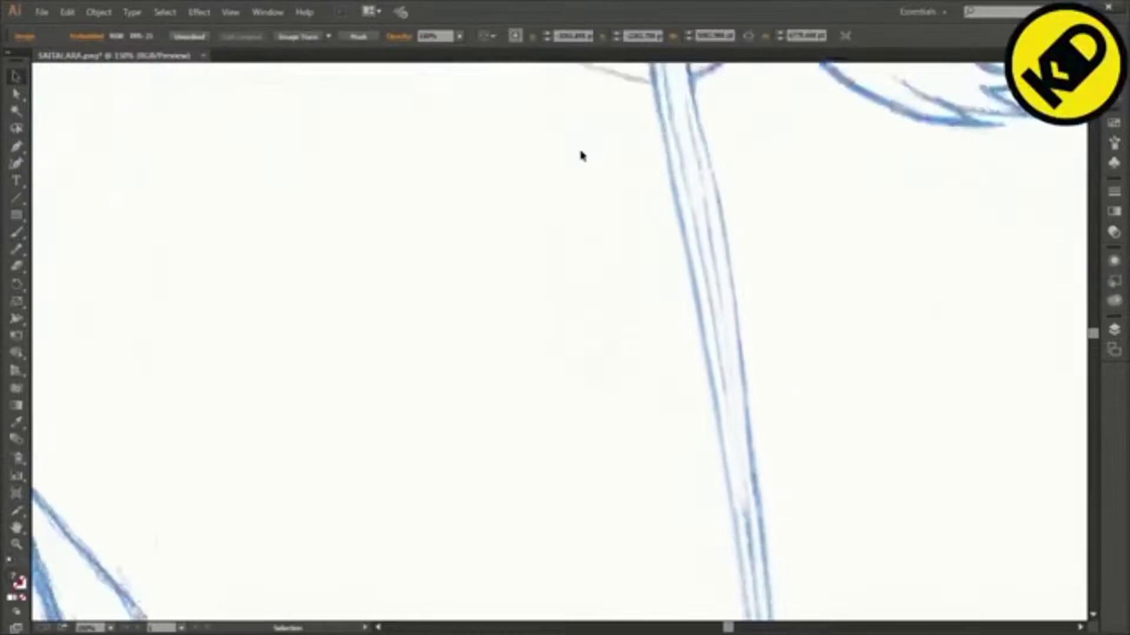
pyautogui.scroll(-4, 582, 156)
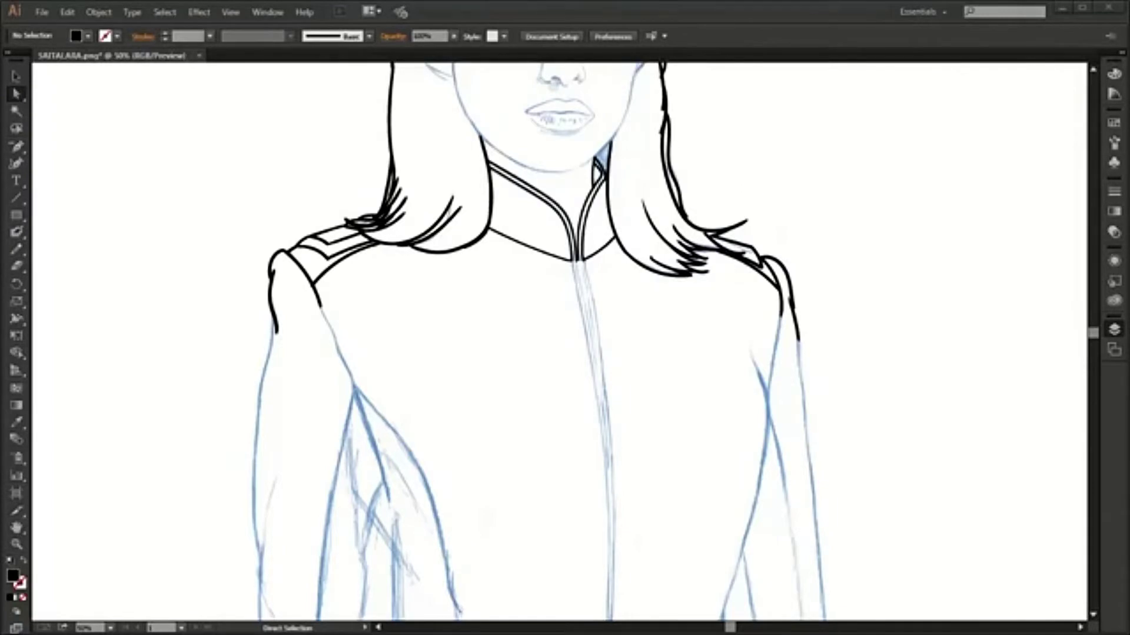
pyautogui.scroll(-10, 345, 318)
pyautogui.scroll(20, 603, 169)
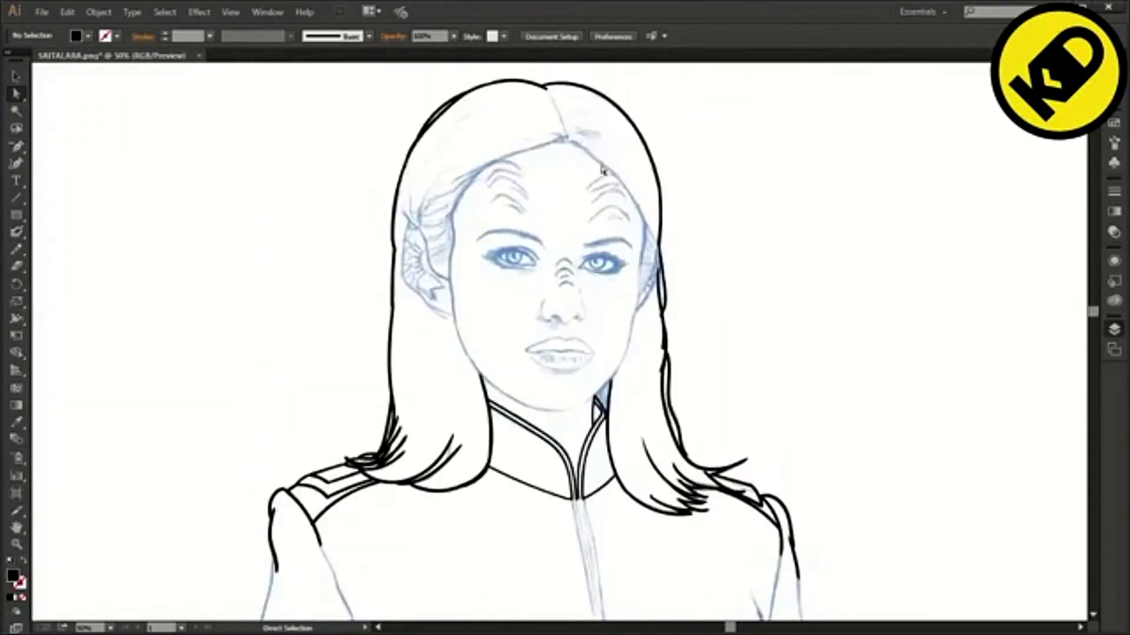
# Undo the inked collar, shoulder and hair strokes back to the first lines at the crown of the head.
pyautogui.scroll(-6, 602, 170)
pyautogui.hotkey('shift', 'x')
pyautogui.hscroll(-3, 601, 169)
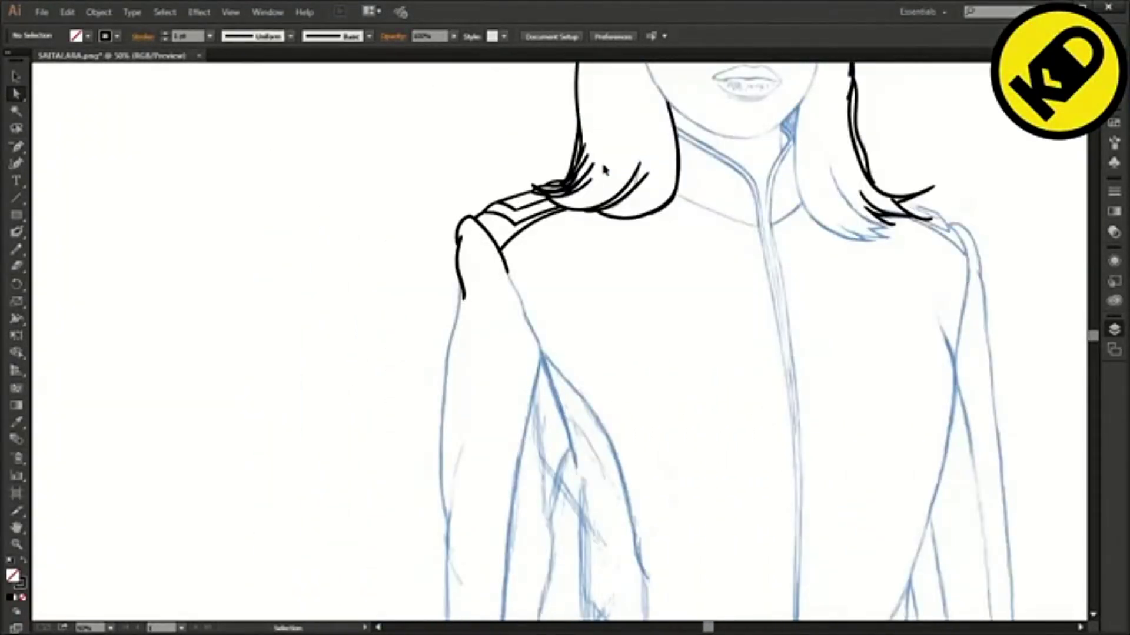
pyautogui.hotkey('ctrl', 'z')
pyautogui.hotkey('ctrl', 'z')
pyautogui.hotkey('ctrl', 'z')
pyautogui.hotkey('ctrl', 'z')
pyautogui.hotkey('ctrl', 'z')
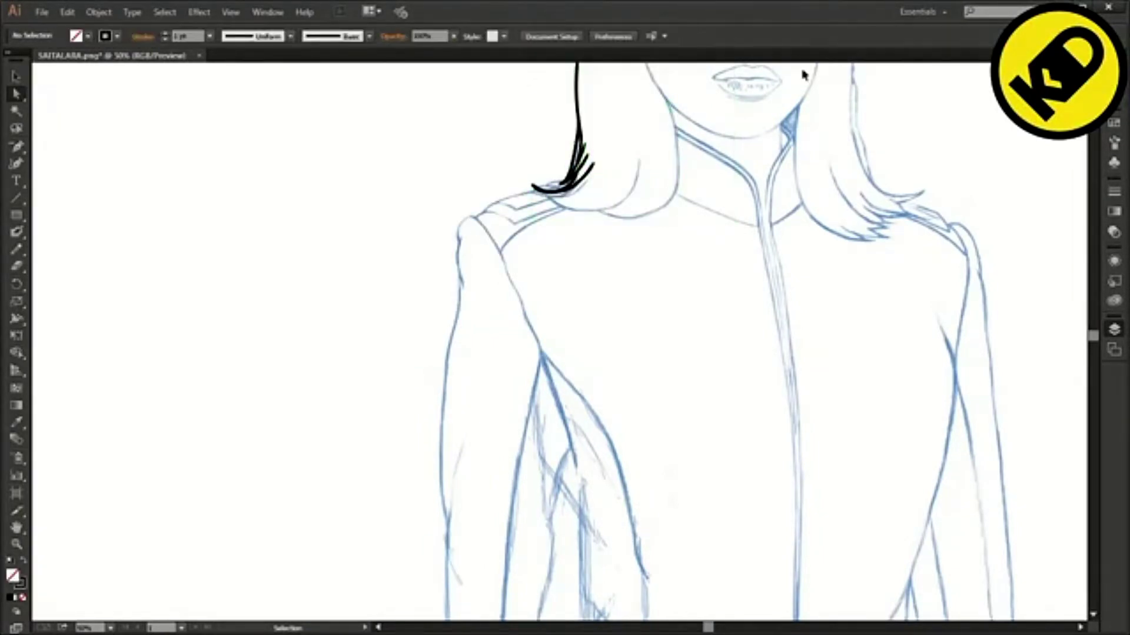
pyautogui.scroll(5, 880, 69)
pyautogui.hotkey('ctrl', 'z')
# Redo the inked hair outline on the left side of the figure, from the crown to the flicked ends.
pyautogui.hotkey('ctrl', 'shift', 'z')
pyautogui.hotkey('ctrl', 'shift', 'z')
pyautogui.hotkey('ctrl', 'shift', 'z')
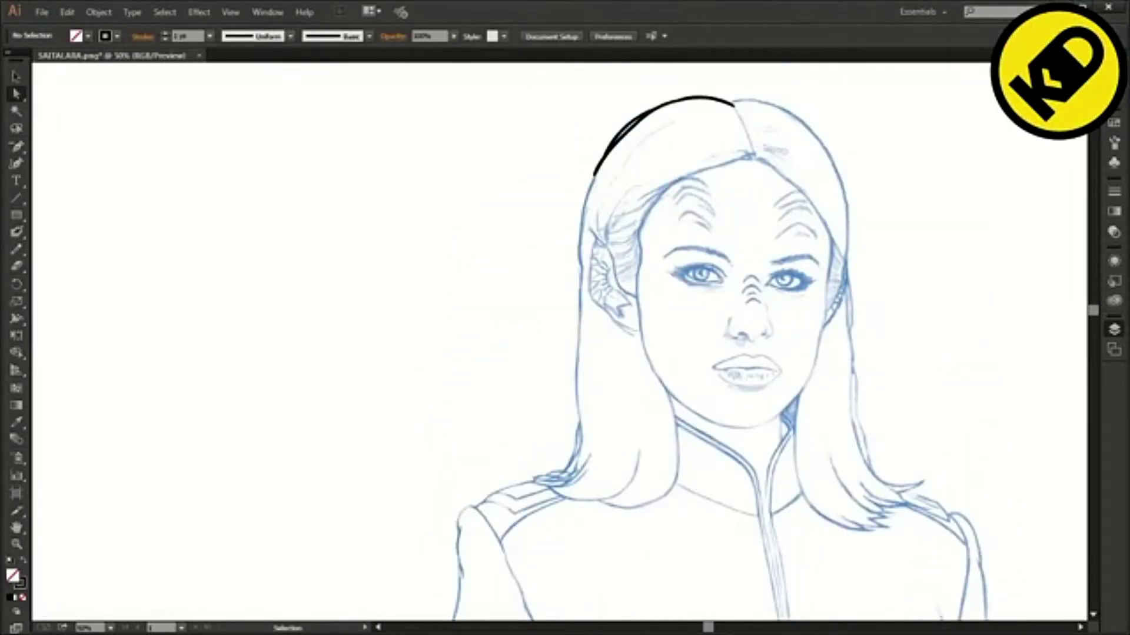
pyautogui.scroll(-1, 827, 130)
pyautogui.hotkey('ctrl', 'shift', 'z')
pyautogui.scroll(-6, 826, 130)
pyautogui.hotkey('ctrl', 'shift', 'z')
pyautogui.hotkey('ctrl', 'shift', 'z')
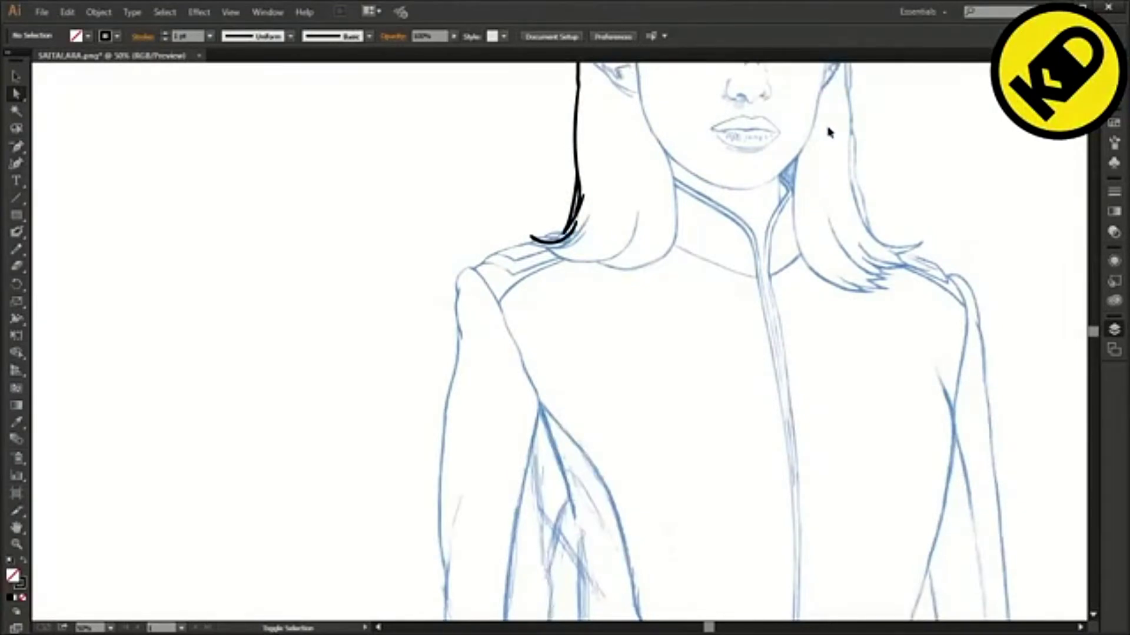
pyautogui.hotkey('ctrl', 'shift', 'z')
pyautogui.hotkey('ctrl', 'shift', 'z')
pyautogui.hotkey('ctrl', 'shift', 'z')
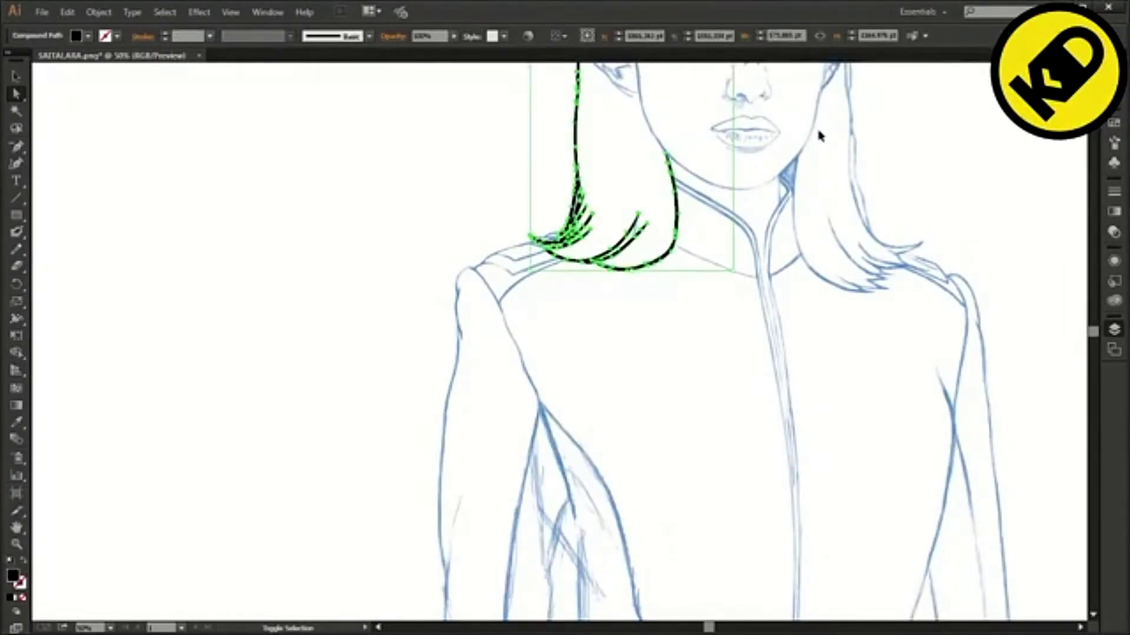
# Redo the inked shoulders and epaulettes, the right-hand hair outline and the jacket collar.
pyautogui.hotkey('ctrl', 'shift', 'z')
pyautogui.hotkey('ctrl', 'shift', 'z')
pyautogui.hotkey('ctrl', 'shift', 'z')
pyautogui.hotkey('ctrl', 'shift', 'z')
pyautogui.hotkey('ctrl', 'shift', 'z')
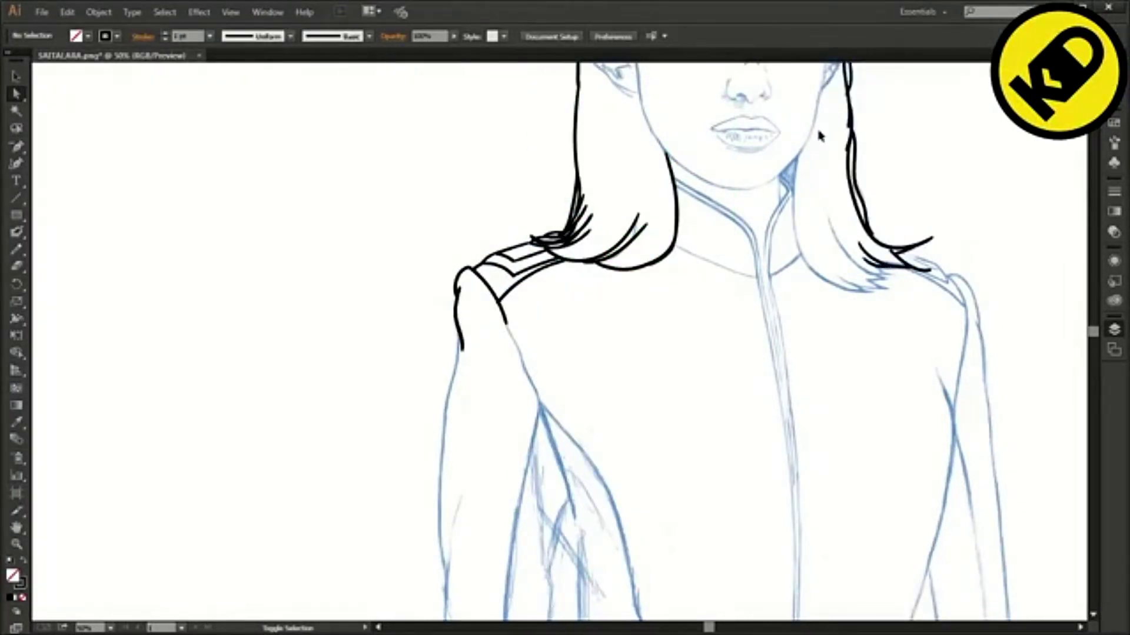
pyautogui.hotkey('ctrl', 'shift', 'z')
pyautogui.hotkey('ctrl', 'shift', 'z')
pyautogui.hotkey('ctrl', 'shift', 'z')
pyautogui.hotkey('ctrl', 'shift', 'z')
pyautogui.hotkey('ctrl', 'shift', 'z')
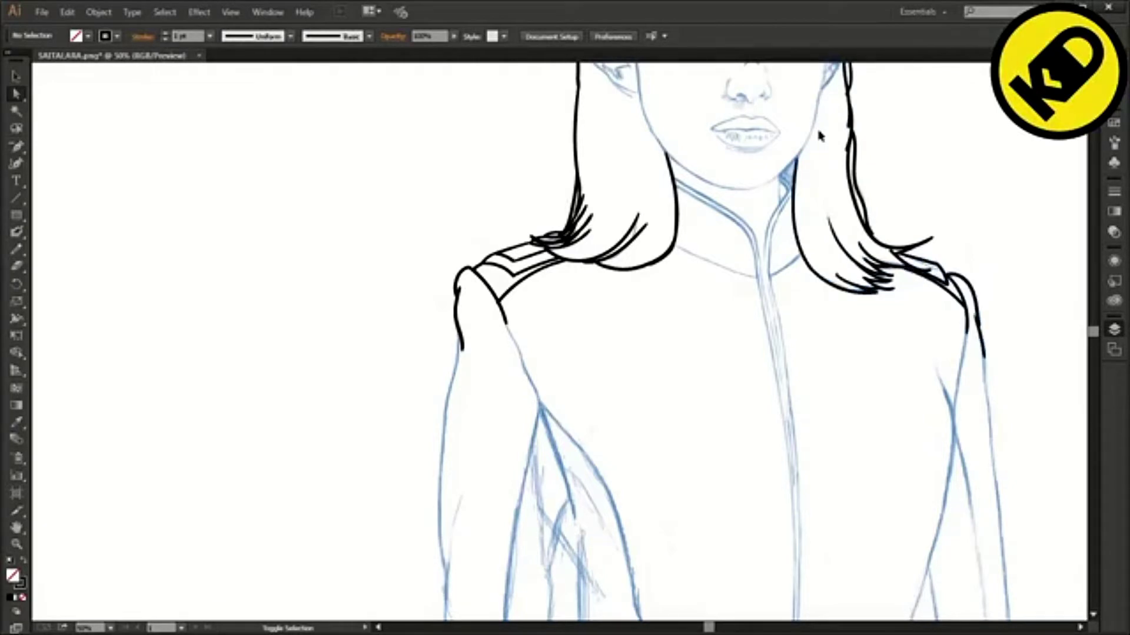
pyautogui.hotkey('ctrl', 'shift', 'z')
pyautogui.hotkey('ctrl', 'shift', 'z')
pyautogui.hotkey('ctrl', 'shift', 'z')
pyautogui.hotkey('ctrl', 'shift', 'z')
# Ink the hairline from the centre parting down to the left temple with the Blob Brush, including the split lock of hair.
pyautogui.scroll(3, 820, 135)
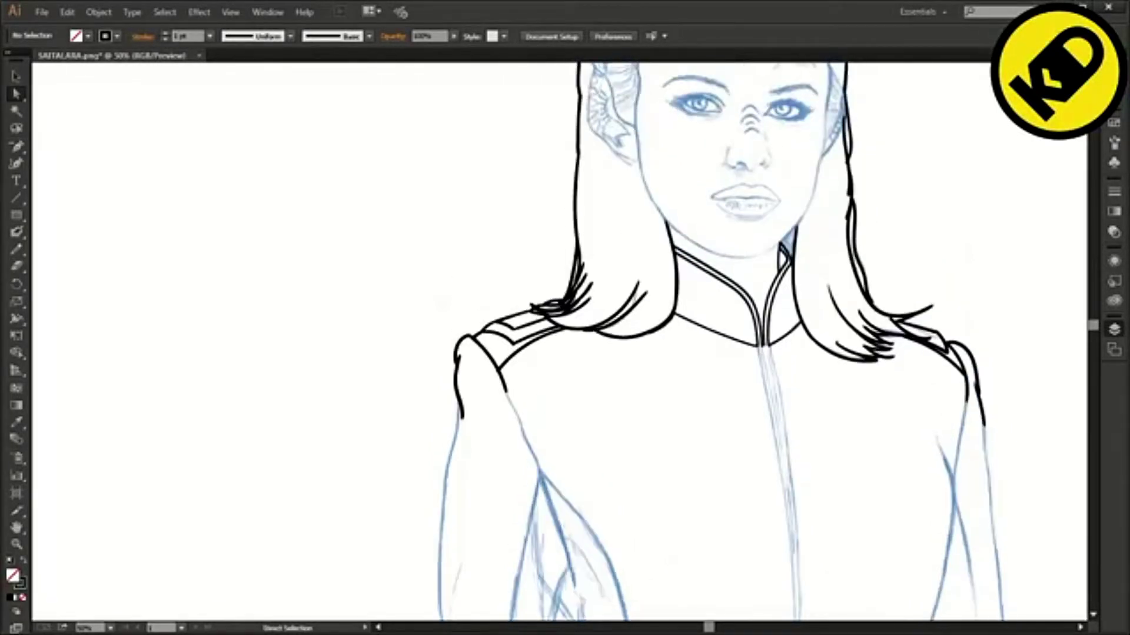
pyautogui.scroll(5, 795, 176)
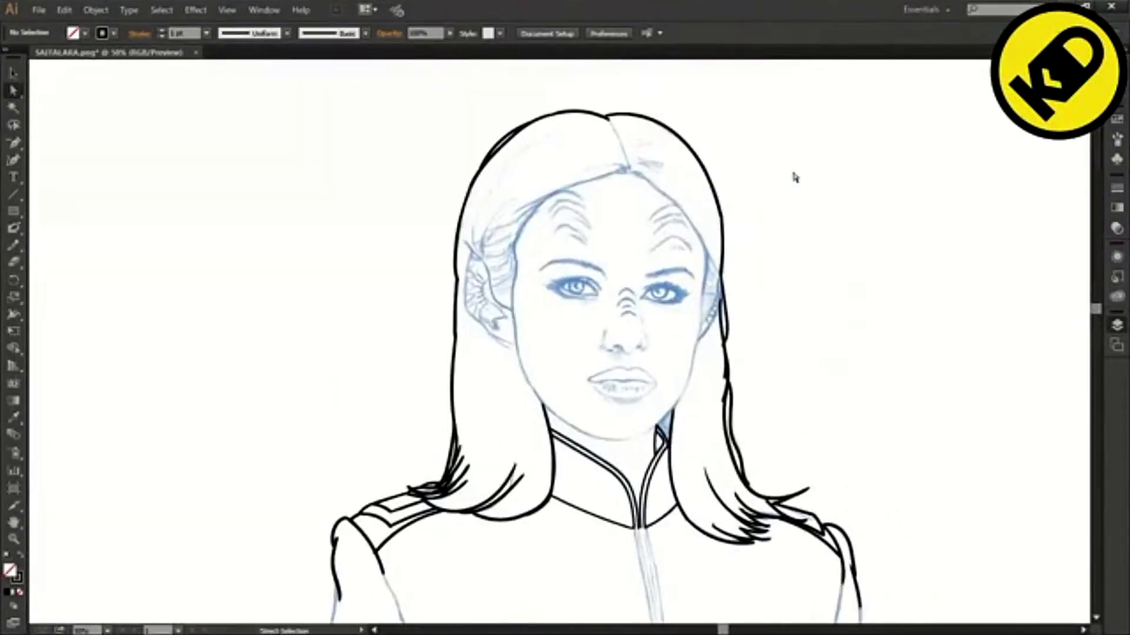
pyautogui.scroll(3, 630, 217)
pyautogui.scroll(1, 629, 221)
pyautogui.click(15, 229)
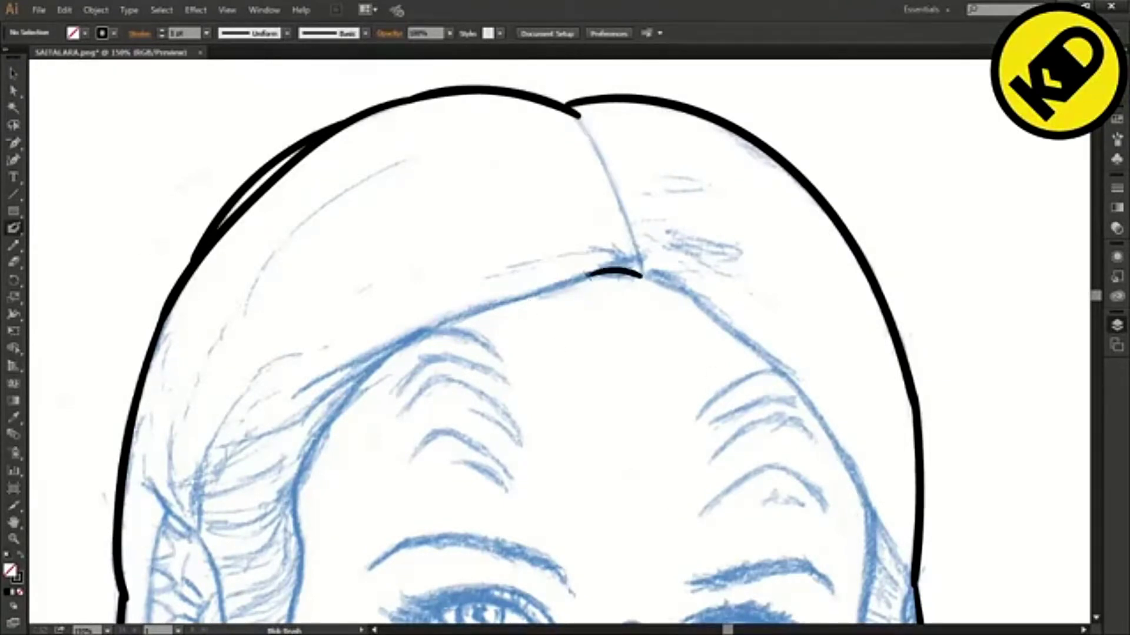
pyautogui.moveTo(590, 275)
pyautogui.mouseDown()
pyautogui.moveTo(390, 347)
pyautogui.moveTo(290, 418)
pyautogui.mouseUp()
pyautogui.moveTo(402, 348); pyautogui.dragTo(286, 519)
# Ink short curved hair strands between the left temple and the ear, following the sketch.
pyautogui.scroll(-5, 504, 164)
pyautogui.moveTo(292, 333)
pyautogui.mouseDown()
pyautogui.moveTo(244, 378)
pyautogui.moveTo(256, 409)
pyautogui.mouseUp()
pyautogui.moveTo(299, 381); pyautogui.dragTo(253, 445)
pyautogui.moveTo(297, 417); pyautogui.dragTo(253, 466)
pyautogui.moveTo(291, 435); pyautogui.dragTo(279, 504)
pyautogui.moveTo(198, 274); pyautogui.dragTo(250, 296)
pyautogui.moveTo(311, 242); pyautogui.dragTo(248, 278)
pyautogui.moveTo(285, 324); pyautogui.dragTo(218, 356)
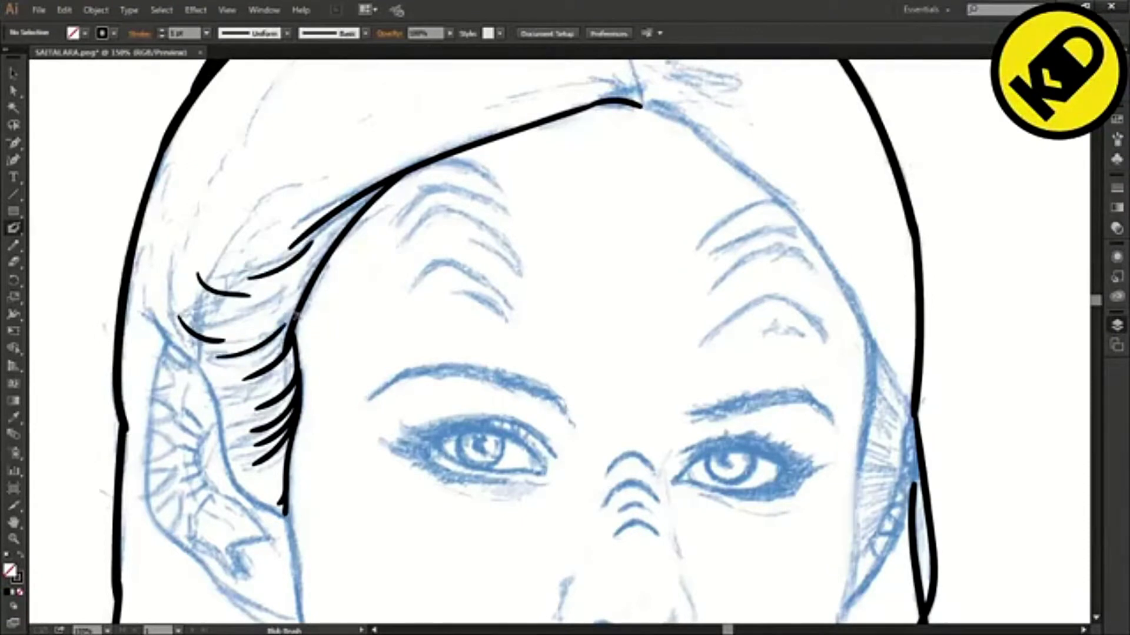
pyautogui.moveTo(265, 390); pyautogui.dragTo(221, 406)
pyautogui.moveTo(256, 435); pyautogui.dragTo(229, 445)
pyautogui.moveTo(286, 459); pyautogui.dragTo(240, 480)
# Ink the hair edge crossing the left ear and the ear's curved inner folds.
pyautogui.moveTo(169, 340); pyautogui.dragTo(217, 406)
pyautogui.hotkey('ctrl', 'z')
pyautogui.moveTo(151, 311)
pyautogui.mouseDown()
pyautogui.moveTo(212, 390)
pyautogui.moveTo(284, 513)
pyautogui.mouseUp()
pyautogui.moveTo(213, 428)
pyautogui.mouseDown()
pyautogui.moveTo(223, 488)
pyautogui.moveTo(253, 539)
pyautogui.mouseUp()
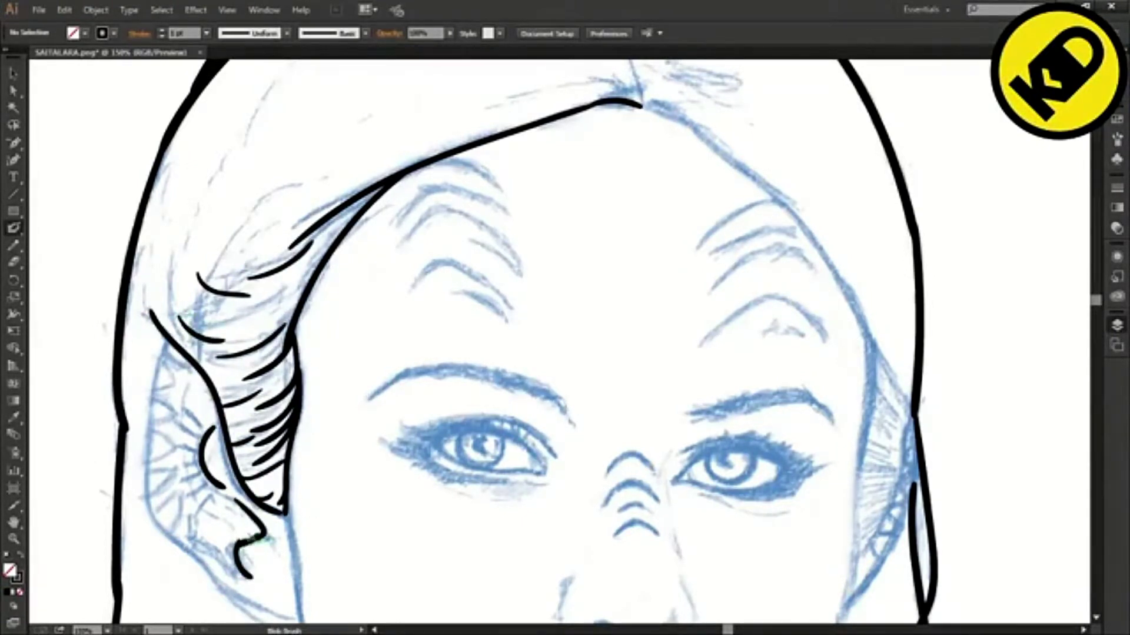
# Ink the left ear's outer contour and the small zigzag ridges inside it.
pyautogui.scroll(-5, 183, 316)
pyautogui.scroll(1, 283, 376)
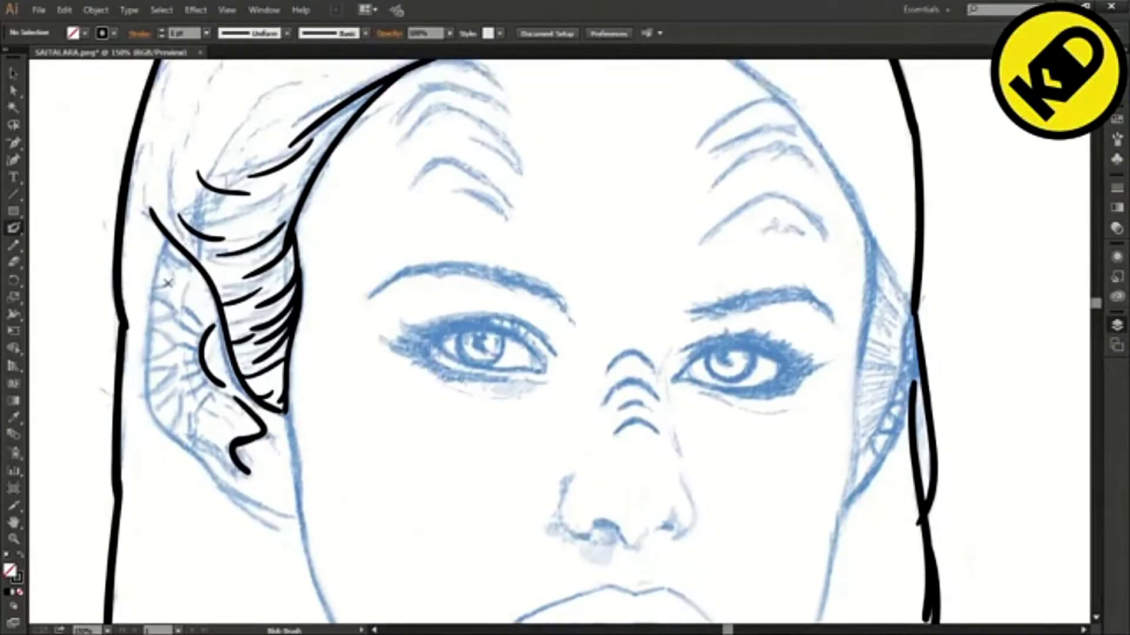
pyautogui.moveTo(168, 240)
pyautogui.mouseDown()
pyautogui.moveTo(144, 415)
pyautogui.moveTo(272, 507)
pyautogui.mouseUp()
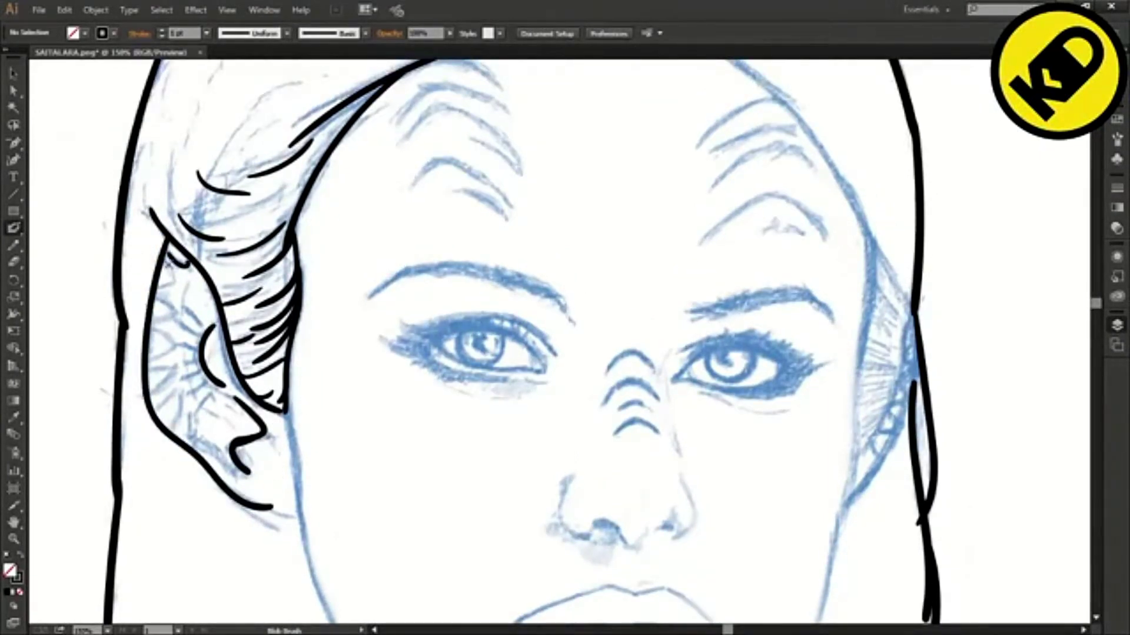
pyautogui.moveTo(161, 366); pyautogui.dragTo(176, 419)
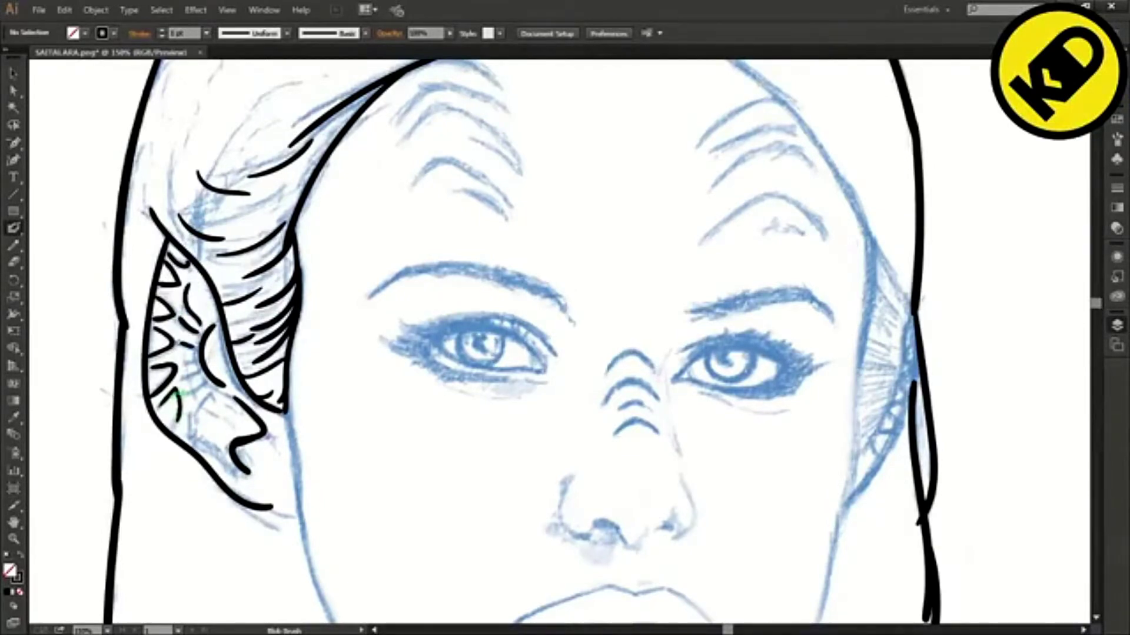
# Ink the cheek and jaw contour on both sides of the face down to the chin.
pyautogui.scroll(-8, 217, 406)
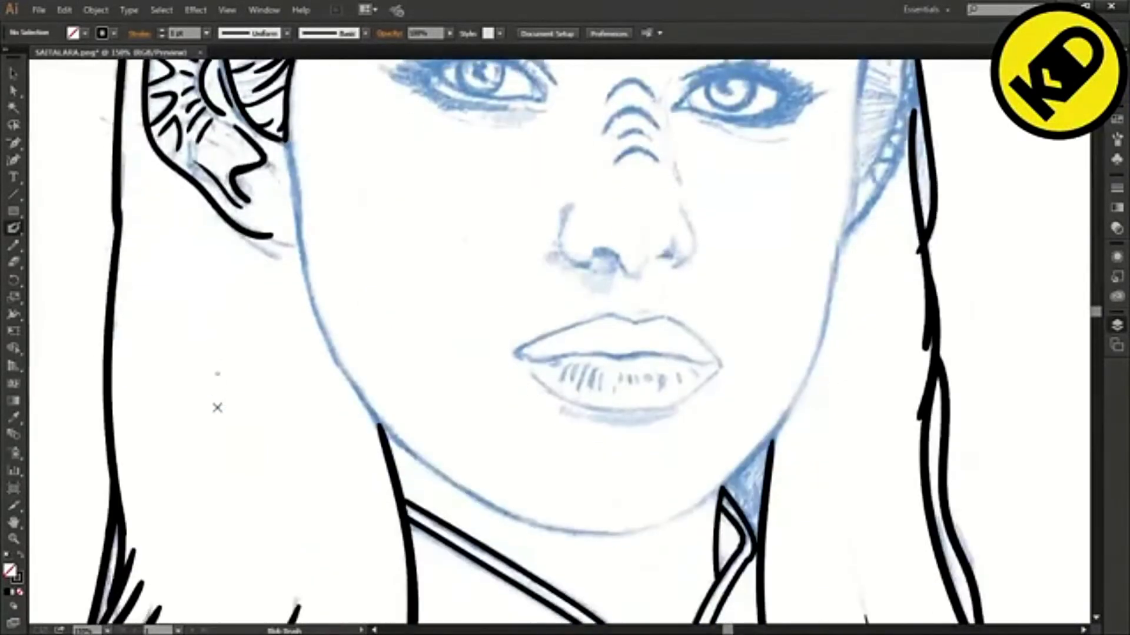
pyautogui.scroll(1, 217, 405)
pyautogui.moveTo(292, 210)
pyautogui.mouseDown()
pyautogui.moveTo(385, 463)
pyautogui.moveTo(565, 572)
pyautogui.mouseUp()
pyautogui.scroll(-5, 561, 585)
pyautogui.scroll(3, 560, 585)
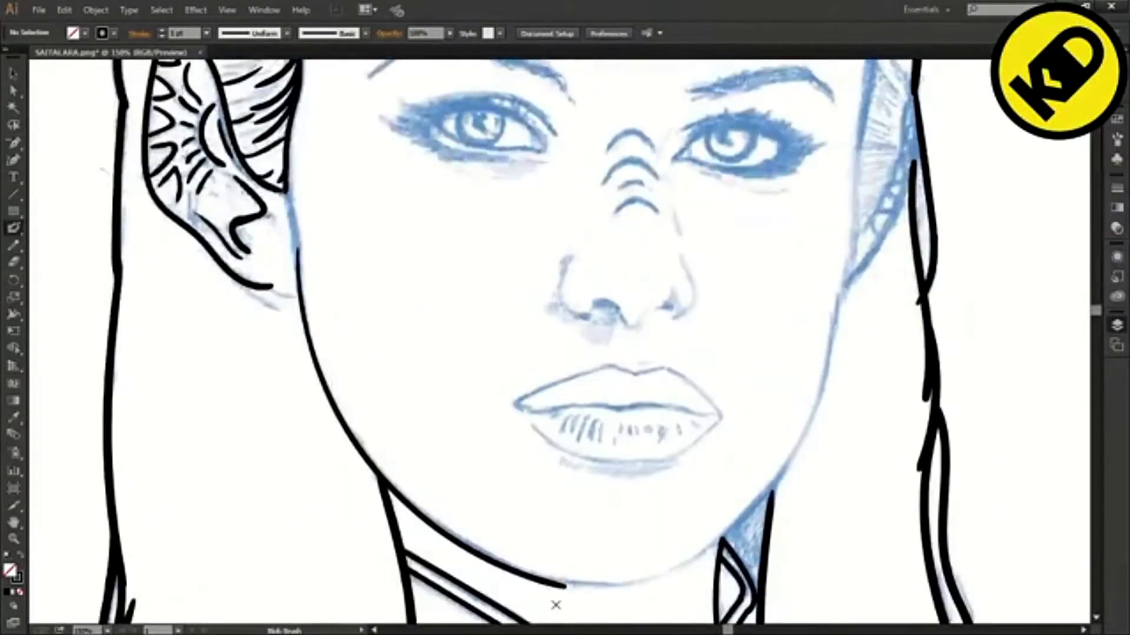
pyautogui.moveTo(859, 144)
pyautogui.mouseDown()
pyautogui.moveTo(811, 428)
pyautogui.moveTo(629, 583)
pyautogui.mouseUp()
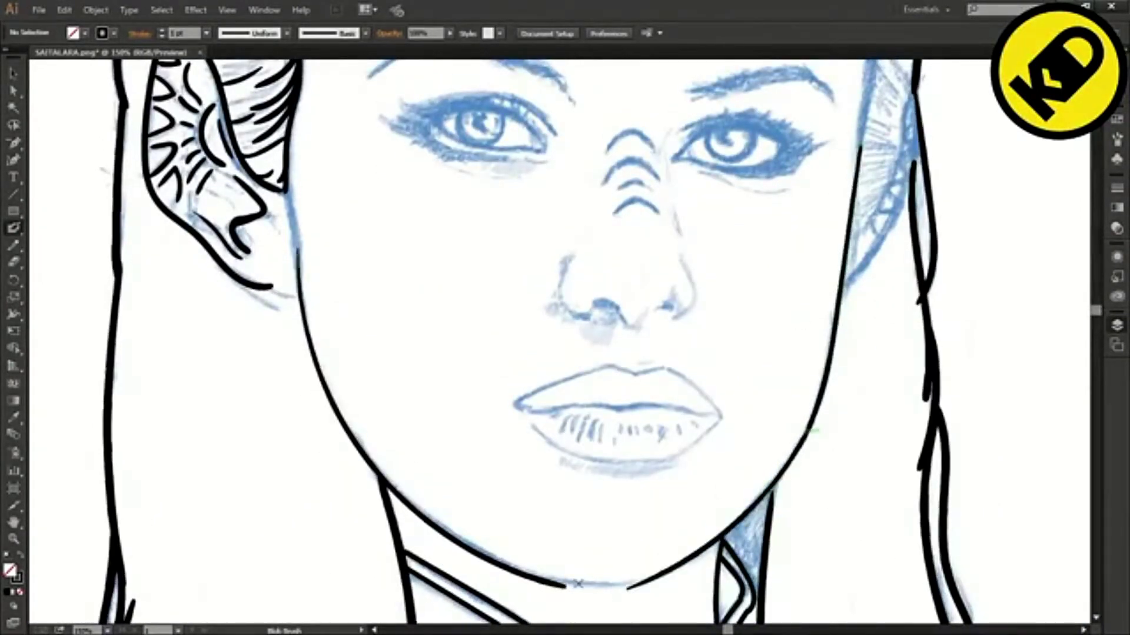
# Ink the hairline from the parting to the right temple and add the short strands beside it.
pyautogui.scroll(3, 659, 500)
pyautogui.hscroll(1, 769, 220)
pyautogui.scroll(2, 788, 227)
pyautogui.moveTo(569, 120); pyautogui.dragTo(772, 234)
pyautogui.moveTo(708, 216); pyautogui.dragTo(825, 371)
pyautogui.moveTo(794, 351)
pyautogui.mouseDown()
pyautogui.moveTo(823, 390)
pyautogui.moveTo(808, 403)
pyautogui.mouseUp()
pyautogui.moveTo(794, 368); pyautogui.dragTo(805, 438)
pyautogui.moveTo(792, 403); pyautogui.dragTo(796, 512)
# Ink the right ear's outer contour and the small ridges inside it.
pyautogui.moveTo(837, 430)
pyautogui.mouseDown()
pyautogui.moveTo(799, 576)
pyautogui.moveTo(823, 551)
pyautogui.mouseUp()
pyautogui.moveTo(817, 537); pyautogui.dragTo(831, 523)
pyautogui.moveTo(826, 507)
pyautogui.mouseDown()
pyautogui.moveTo(840, 498)
pyautogui.moveTo(841, 464)
pyautogui.mouseUp()
pyautogui.moveTo(840, 494); pyautogui.dragTo(779, 619)
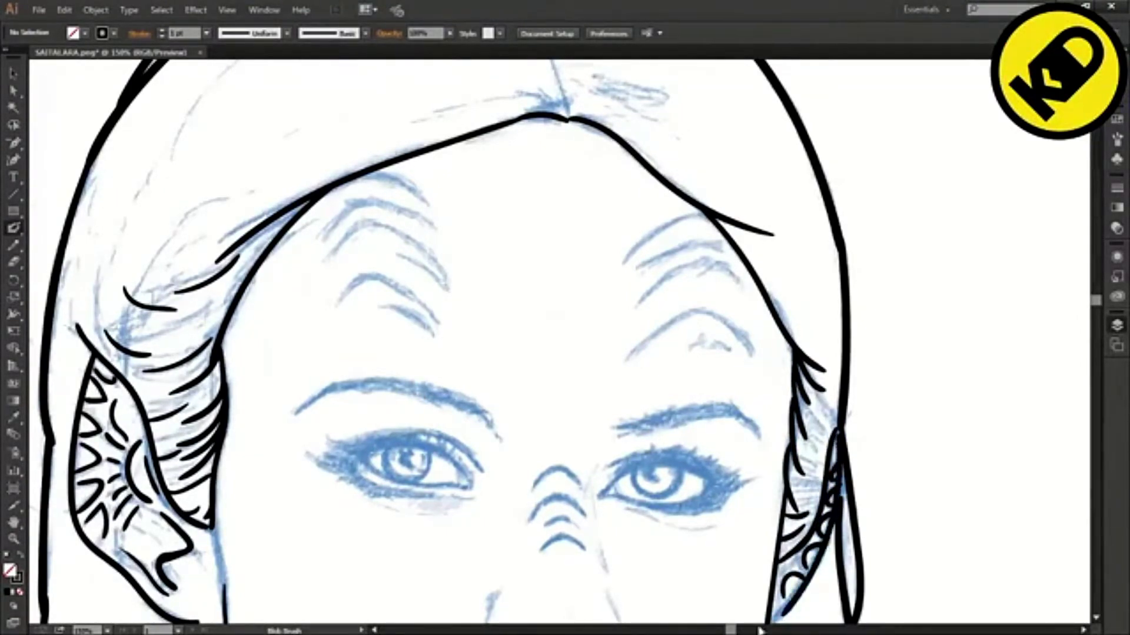
pyautogui.scroll(-3, 763, 624)
pyautogui.moveTo(771, 454); pyautogui.dragTo(792, 436)
pyautogui.scroll(-2, 867, 359)
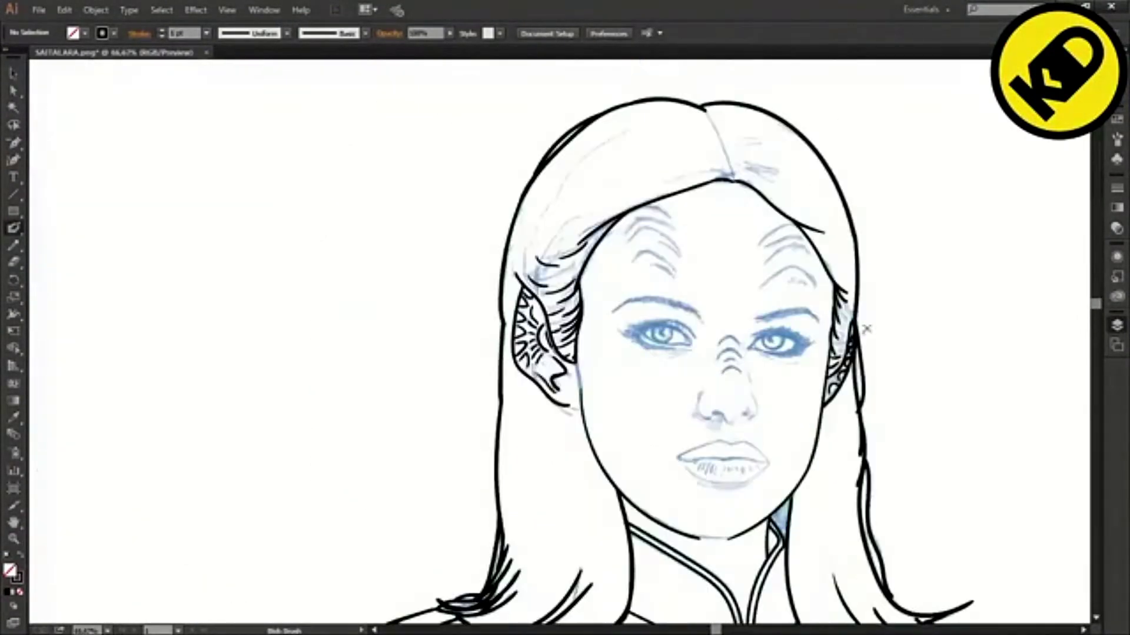
# Ink the curved forehead ridges above the right eyebrow, including the small marks under the lowest arc.
pyautogui.scroll(2, 883, 200)
pyautogui.hotkey('ctrl', 'z')
pyautogui.moveTo(604, 303); pyautogui.dragTo(695, 259)
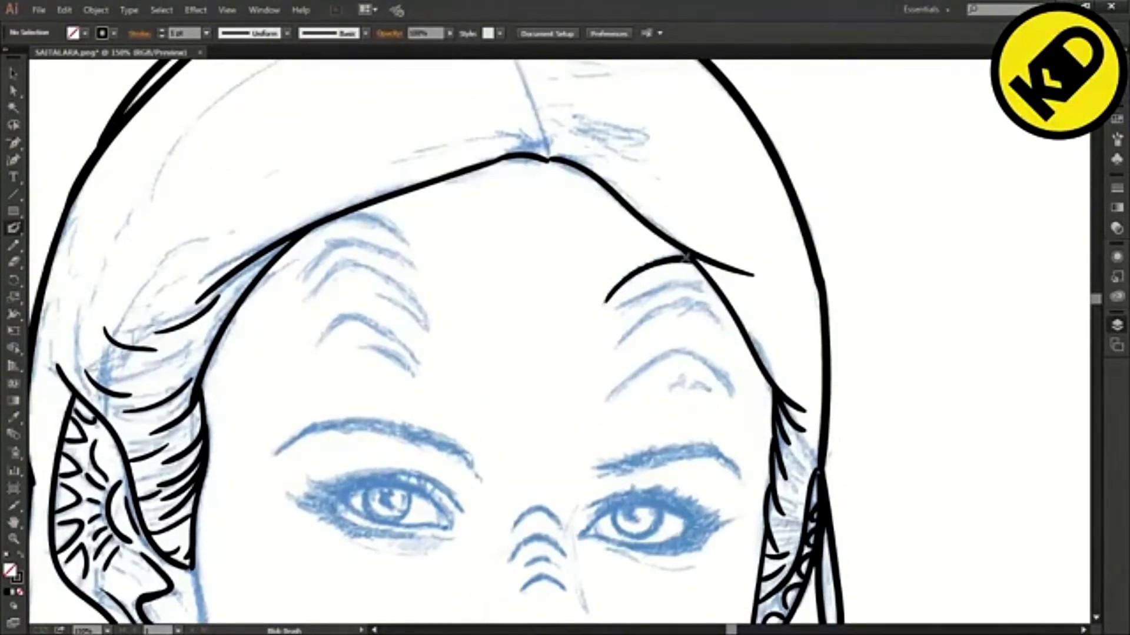
pyautogui.moveTo(678, 305); pyautogui.dragTo(722, 323)
pyautogui.moveTo(607, 401)
pyautogui.mouseDown()
pyautogui.moveTo(709, 366)
pyautogui.moveTo(732, 393)
pyautogui.mouseUp()
pyautogui.moveTo(671, 388)
pyautogui.mouseDown()
pyautogui.moveTo(689, 376)
pyautogui.moveTo(708, 390)
pyautogui.mouseUp()
# Ink the curved forehead ridges above the left eyebrow.
pyautogui.scroll(-3, 387, 345)
pyautogui.scroll(3, 297, 313)
pyautogui.hotkey('ctrl', 'z')
pyautogui.moveTo(568, 305)
pyautogui.mouseDown()
pyautogui.moveTo(501, 276)
pyautogui.moveTo(570, 310)
pyautogui.mouseUp()
pyautogui.moveTo(468, 340)
pyautogui.mouseDown()
pyautogui.moveTo(590, 357)
pyautogui.moveTo(593, 392)
pyautogui.mouseUp()
pyautogui.moveTo(480, 407); pyautogui.dragTo(588, 395)
pyautogui.moveTo(525, 425); pyautogui.dragTo(582, 440)
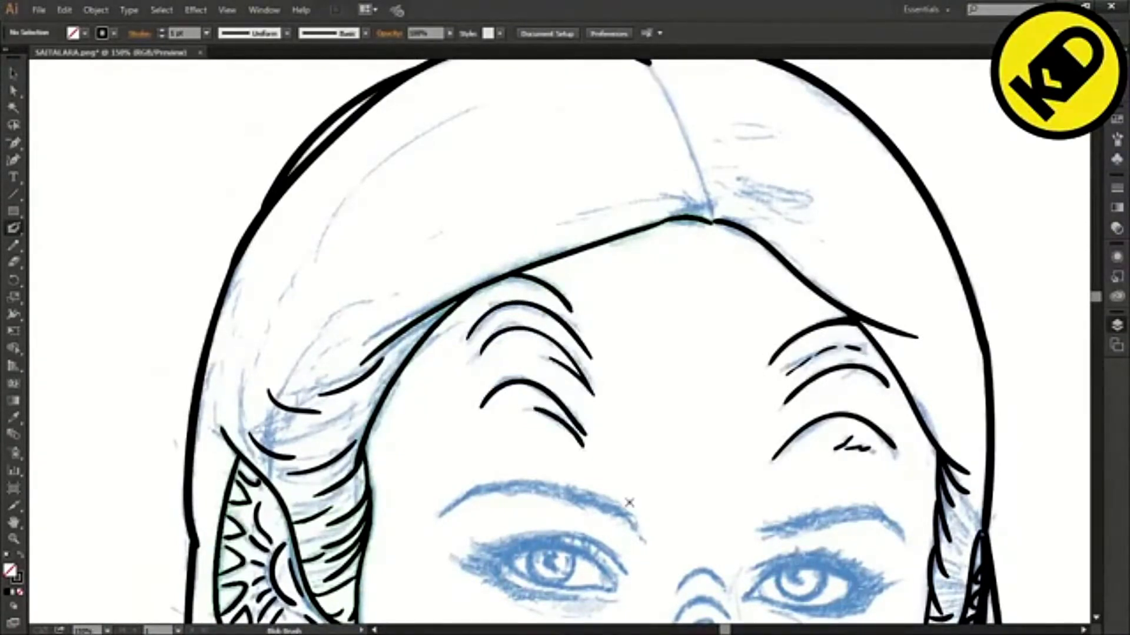
# Ink the four stacked arched ridges on the bridge of the nose.
pyautogui.scroll(-3, 582, 435)
pyautogui.scroll(4, 571, 284)
pyautogui.moveTo(517, 303)
pyautogui.mouseDown()
pyautogui.moveTo(591, 272)
pyautogui.moveTo(618, 302)
pyautogui.mouseUp()
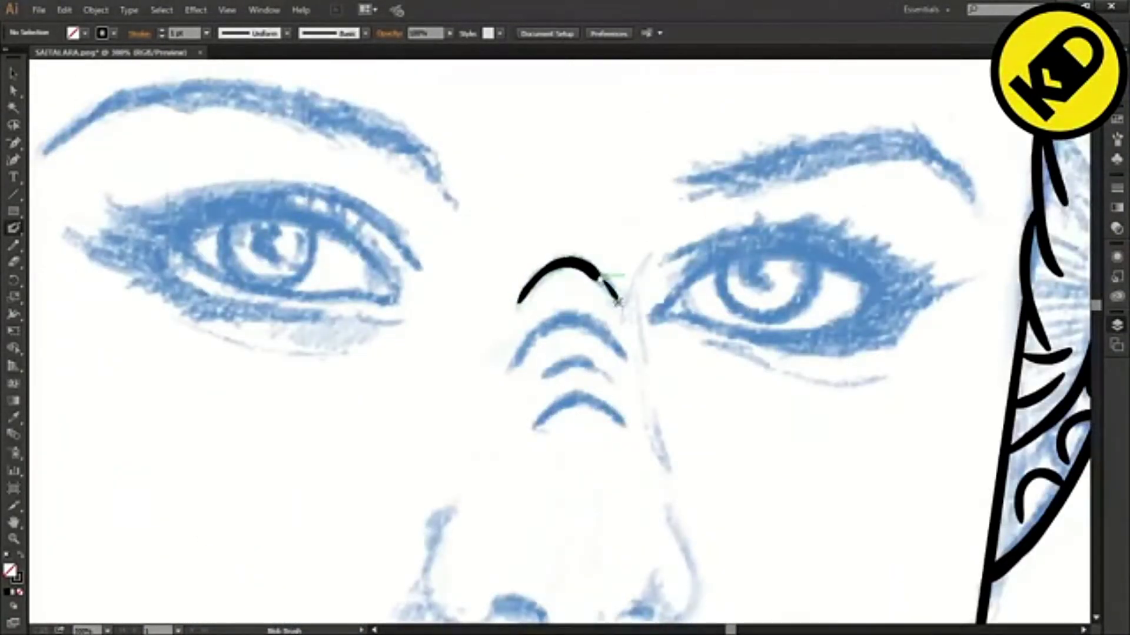
pyautogui.moveTo(546, 326); pyautogui.dragTo(625, 359)
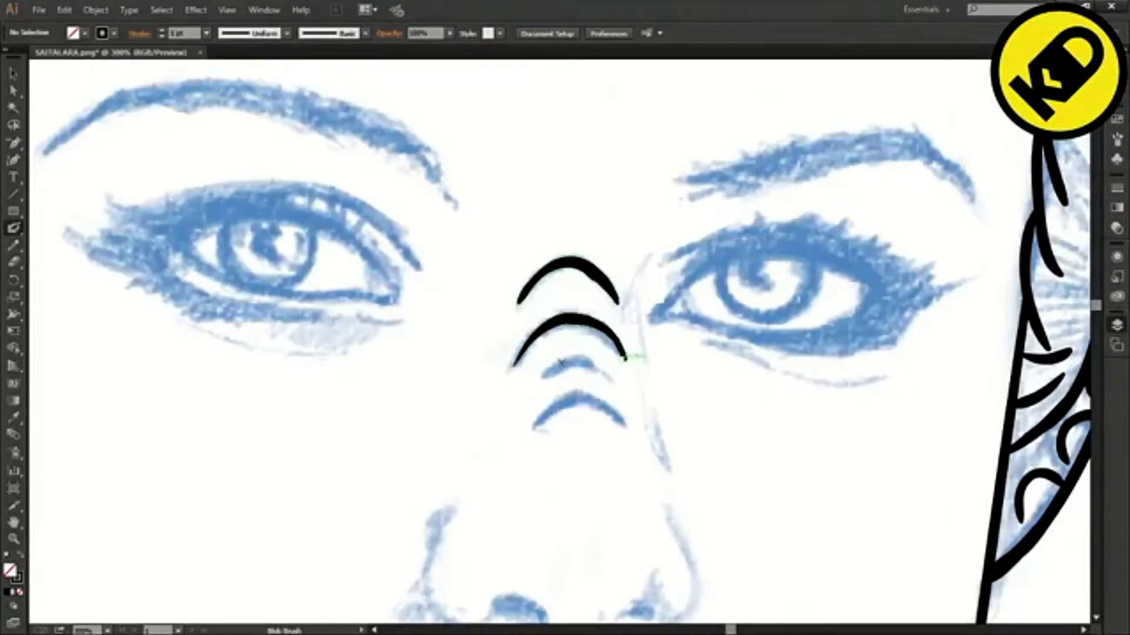
pyautogui.moveTo(526, 394); pyautogui.dragTo(617, 385)
pyautogui.hotkey('ctrl', 'z')
pyautogui.moveTo(529, 393); pyautogui.dragTo(607, 381)
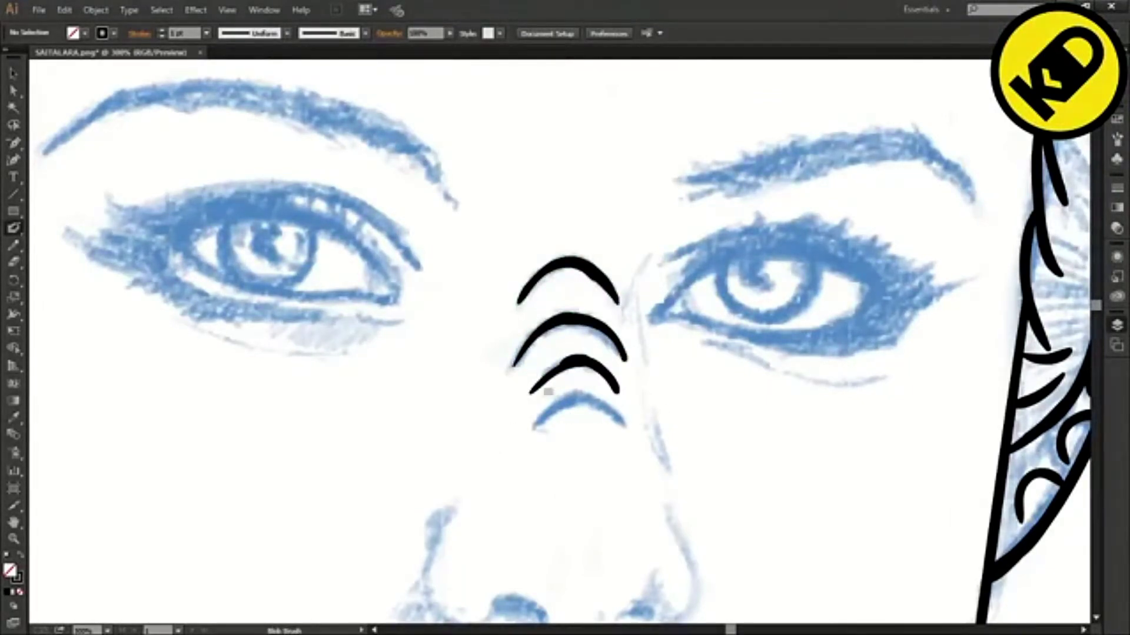
pyautogui.moveTo(624, 426); pyautogui.dragTo(533, 428)
# Ink the nose's side line, both nostril wings and the nostrils, thickening the left nostril.
pyautogui.scroll(-2, 629, 438)
pyautogui.scroll(1, 635, 444)
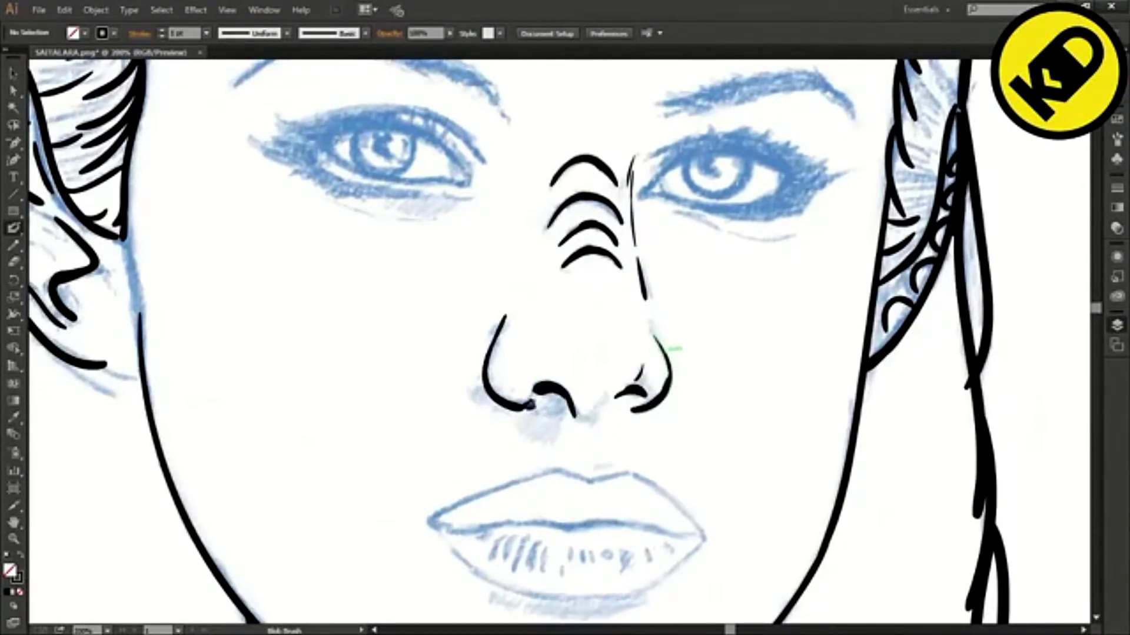
pyautogui.hotkey('ctrl', '-')
pyautogui.hotkey('ctrl', '-')
pyautogui.hotkey('ctrl', '-')
pyautogui.hotkey('ctrl', '-')
pyautogui.hotkey('ctrl', '-')
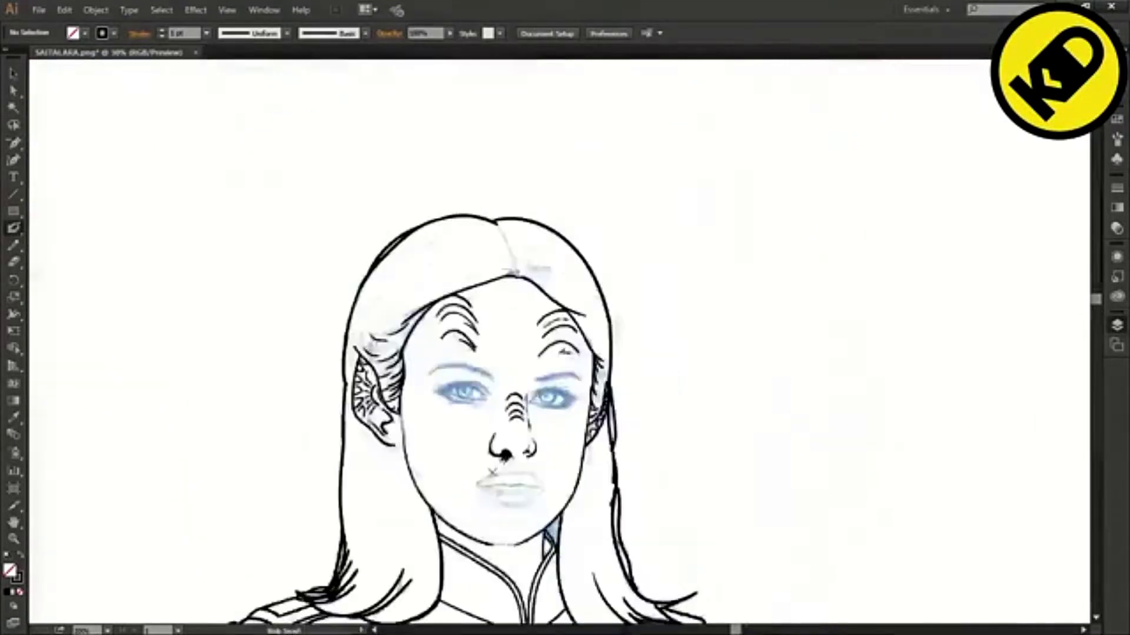
pyautogui.scroll(9, 548, 438)
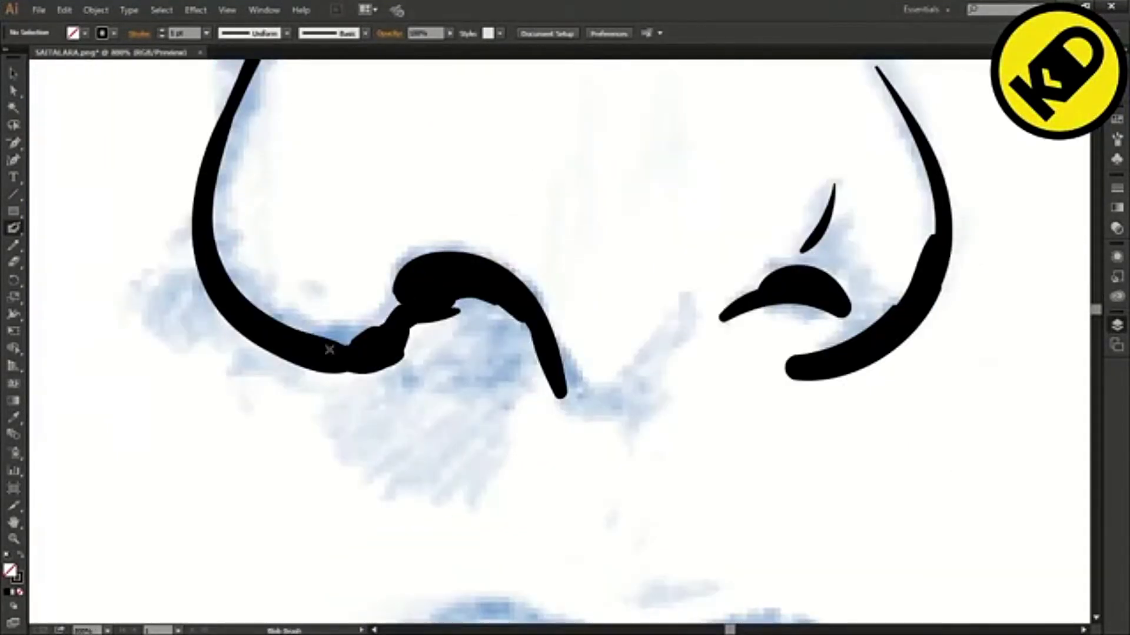
# Ink the wavy line between the lips, redrawing it until it follows the sketch.
pyautogui.scroll(-9, 329, 349)
pyautogui.scroll(4, 625, 430)
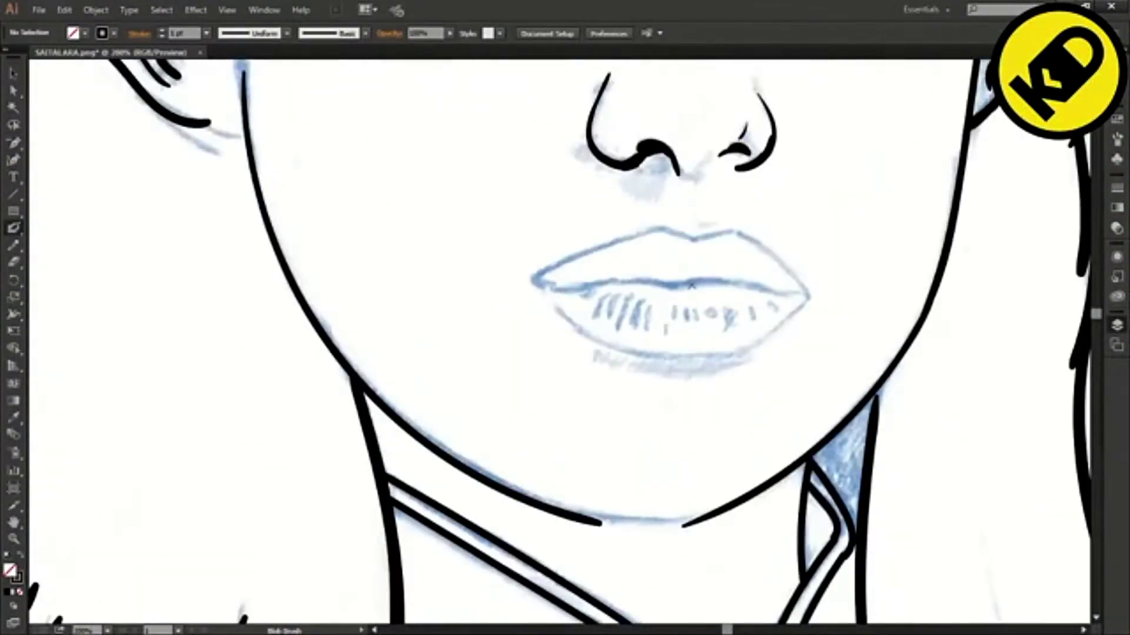
pyautogui.moveTo(740, 285); pyautogui.dragTo(770, 292)
pyautogui.hotkey('ctrl', 'z')
pyautogui.moveTo(657, 284); pyautogui.dragTo(551, 288)
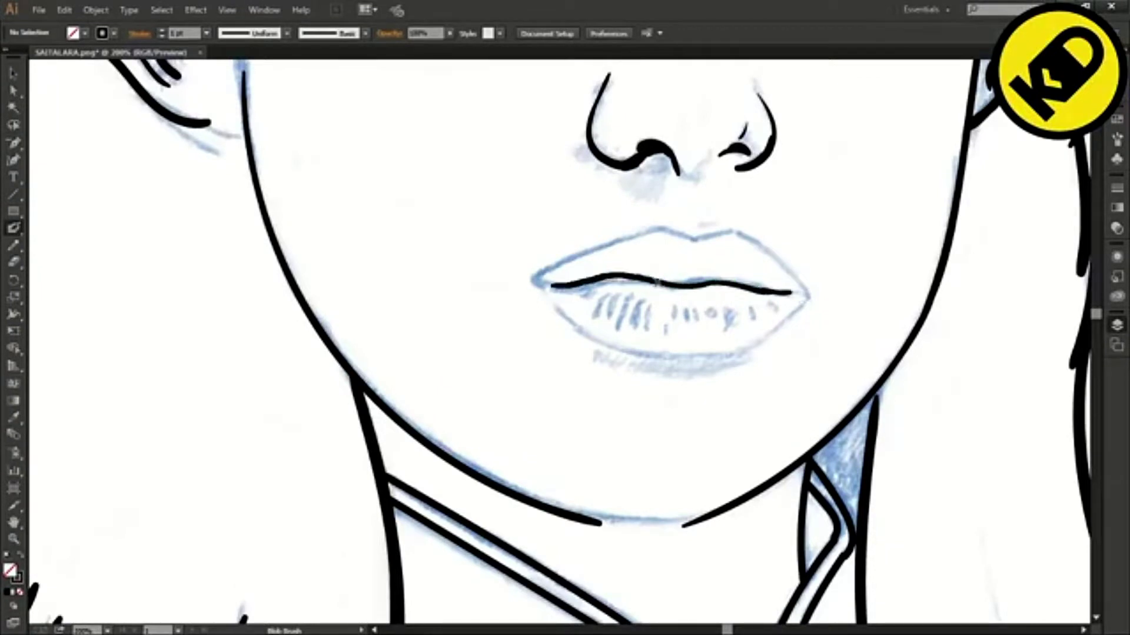
pyautogui.hotkey('ctrl', 'z')
pyautogui.moveTo(660, 283); pyautogui.dragTo(553, 290)
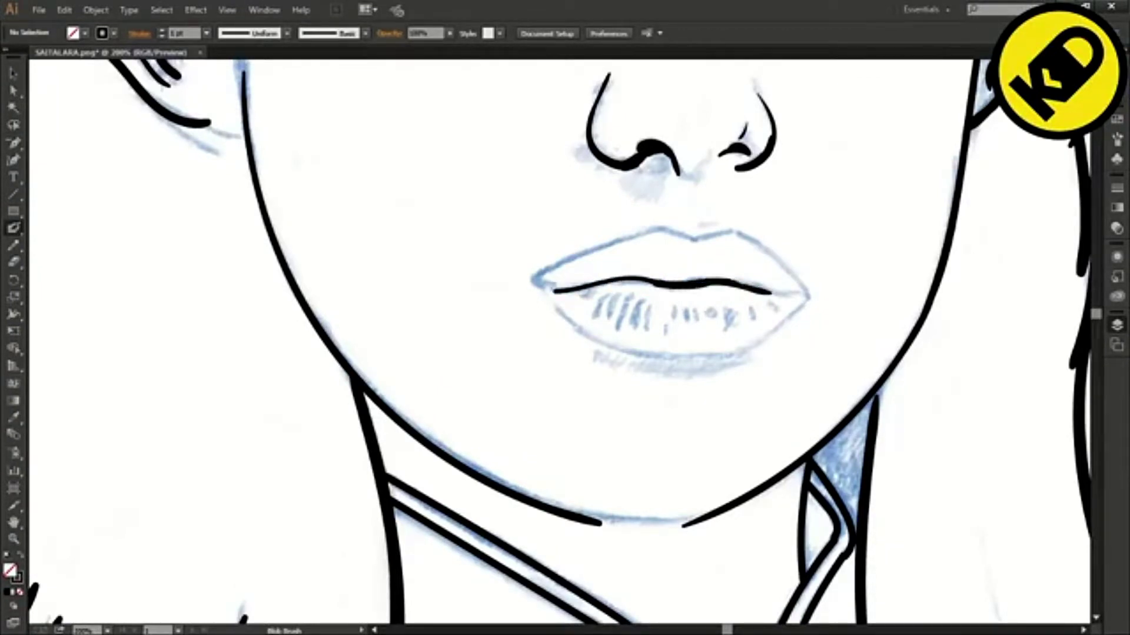
pyautogui.hotkey('ctrl', 'z')
pyautogui.moveTo(747, 287); pyautogui.dragTo(790, 292)
pyautogui.hotkey('ctrl', 'z')
# Ink the outer contours of the upper and lower lips, undoing and redrawing strokes that stray from the sketch.
pyautogui.moveTo(694, 239)
pyautogui.mouseDown()
pyautogui.moveTo(546, 273)
pyautogui.moveTo(551, 291)
pyautogui.moveTo(550, 270)
pyautogui.moveTo(552, 291)
pyautogui.mouseUp()
pyautogui.hotkey('ctrl', 'z')
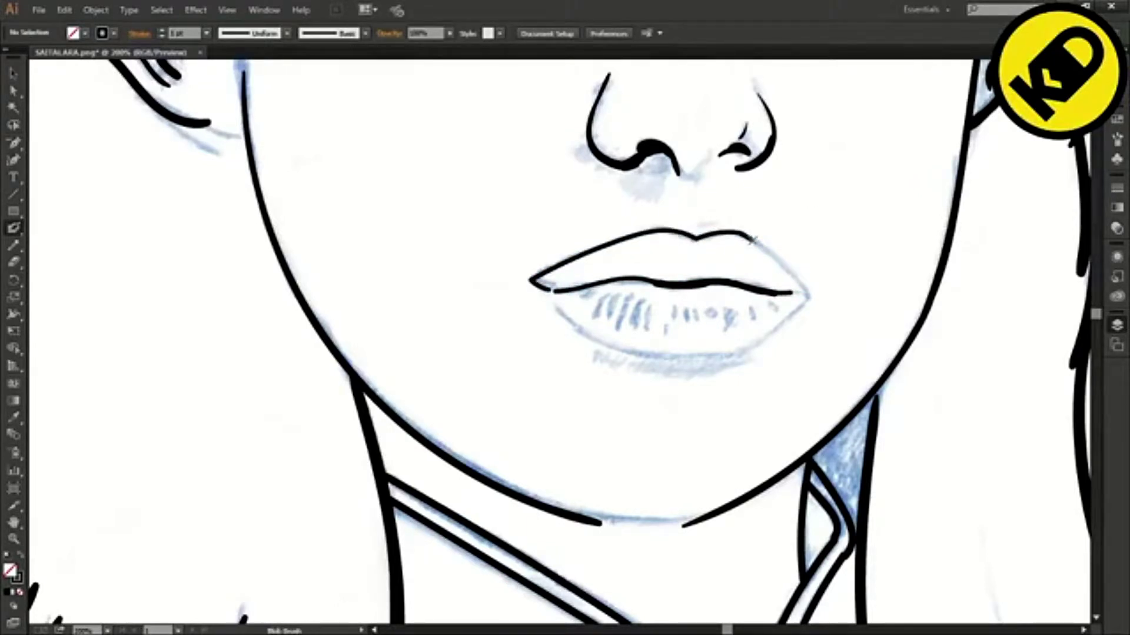
pyautogui.hotkey('ctrl', 'z')
pyautogui.moveTo(740, 235)
pyautogui.mouseDown()
pyautogui.moveTo(816, 296)
pyautogui.moveTo(756, 343)
pyautogui.moveTo(650, 356)
pyautogui.mouseUp()
pyautogui.hotkey('ctrl', 'z')
pyautogui.hotkey('ctrl', 'z')
pyautogui.moveTo(545, 298); pyautogui.dragTo(653, 357)
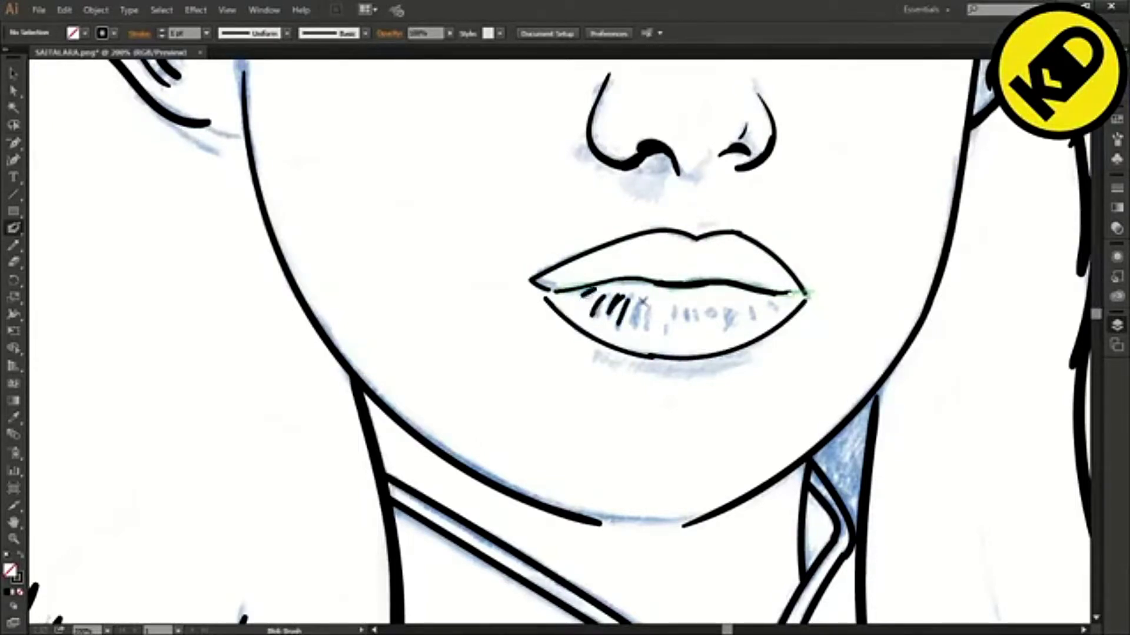
# Ink the inner corner and upper lash line of the right-hand eye over the blue sketch.
pyautogui.scroll(-3, 688, 412)
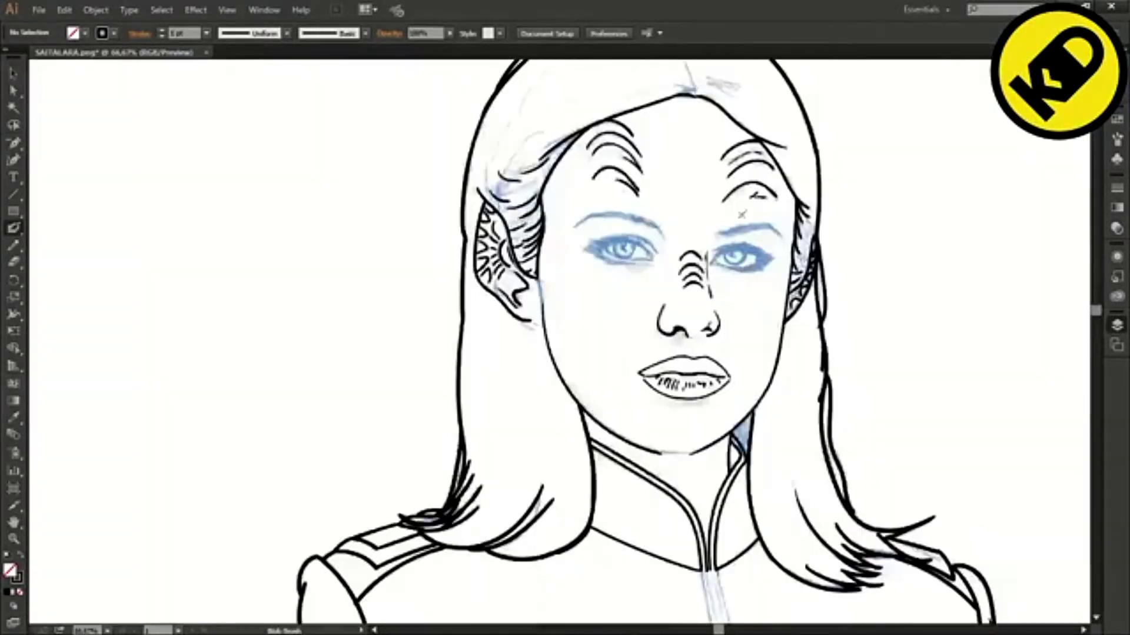
pyautogui.scroll(5, 756, 247)
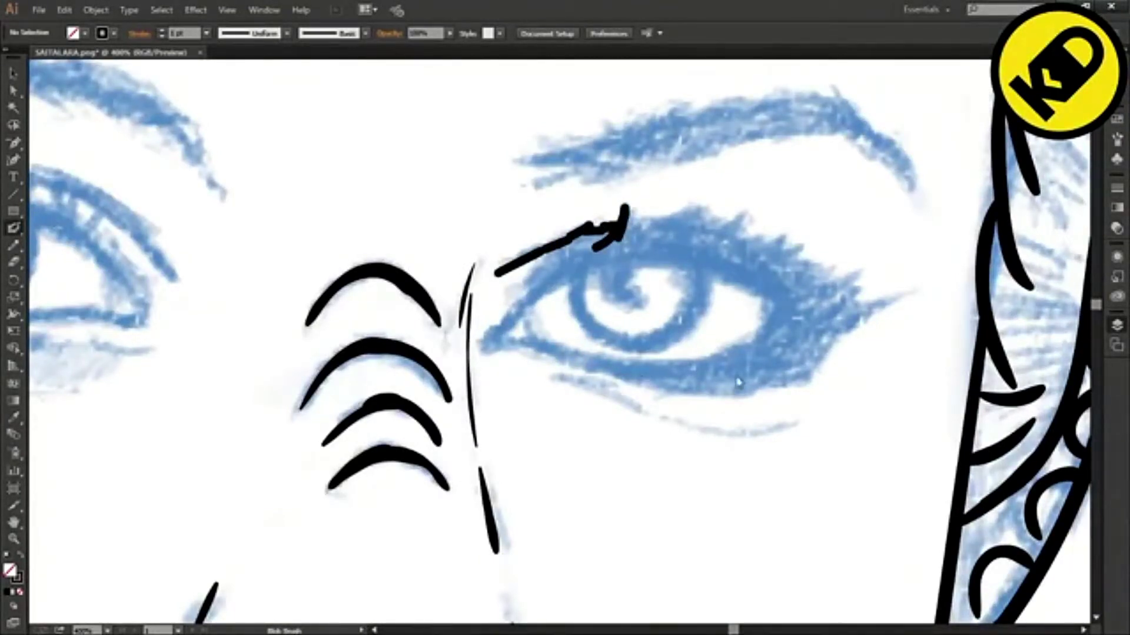
pyautogui.moveTo(488, 343)
pyautogui.mouseDown()
pyautogui.moveTo(601, 259)
pyautogui.moveTo(614, 236)
pyautogui.mouseUp()
pyautogui.moveTo(542, 266)
pyautogui.mouseDown()
pyautogui.moveTo(487, 347)
pyautogui.moveTo(757, 383)
pyautogui.moveTo(909, 294)
pyautogui.moveTo(835, 277)
pyautogui.moveTo(816, 249)
pyautogui.moveTo(755, 250)
pyautogui.moveTo(697, 217)
pyautogui.moveTo(640, 210)
pyautogui.moveTo(623, 235)
pyautogui.mouseUp()
pyautogui.moveTo(501, 336); pyautogui.dragTo(668, 239)
# Ink the right-hand eye's lower lid and iris, undoing strokes that stray from the sketch.
pyautogui.moveTo(588, 262)
pyautogui.mouseDown()
pyautogui.moveTo(762, 282)
pyautogui.moveTo(791, 315)
pyautogui.mouseUp()
pyautogui.moveTo(593, 370)
pyautogui.mouseDown()
pyautogui.moveTo(734, 359)
pyautogui.moveTo(779, 308)
pyautogui.mouseUp()
pyautogui.hotkey('ctrl', 'z')
pyautogui.moveTo(572, 288)
pyautogui.mouseDown()
pyautogui.moveTo(663, 348)
pyautogui.moveTo(711, 274)
pyautogui.moveTo(696, 315)
pyautogui.moveTo(704, 275)
pyautogui.mouseUp()
pyautogui.hotkey('ctrl', 'z')
pyautogui.moveTo(613, 276); pyautogui.dragTo(621, 294)
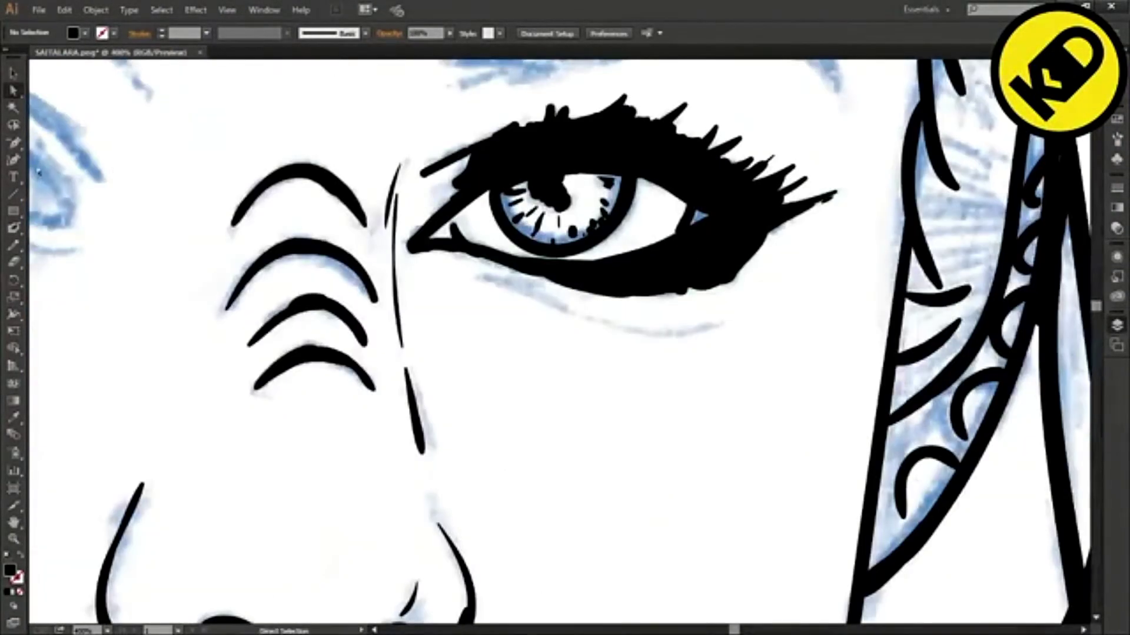
# Ink the thin crease beneath the right-hand eye with the Blob Brush.
pyautogui.hotkey('shift', 'b')
pyautogui.moveTo(518, 288)
pyautogui.mouseDown()
pyautogui.moveTo(591, 315)
pyautogui.moveTo(735, 333)
pyautogui.mouseUp()
pyautogui.moveTo(673, 326); pyautogui.dragTo(718, 324)
# Ink the ragged right-hand eyebrow and delete its inner path so the brow is solid black.
pyautogui.scroll(5, 750, 296)
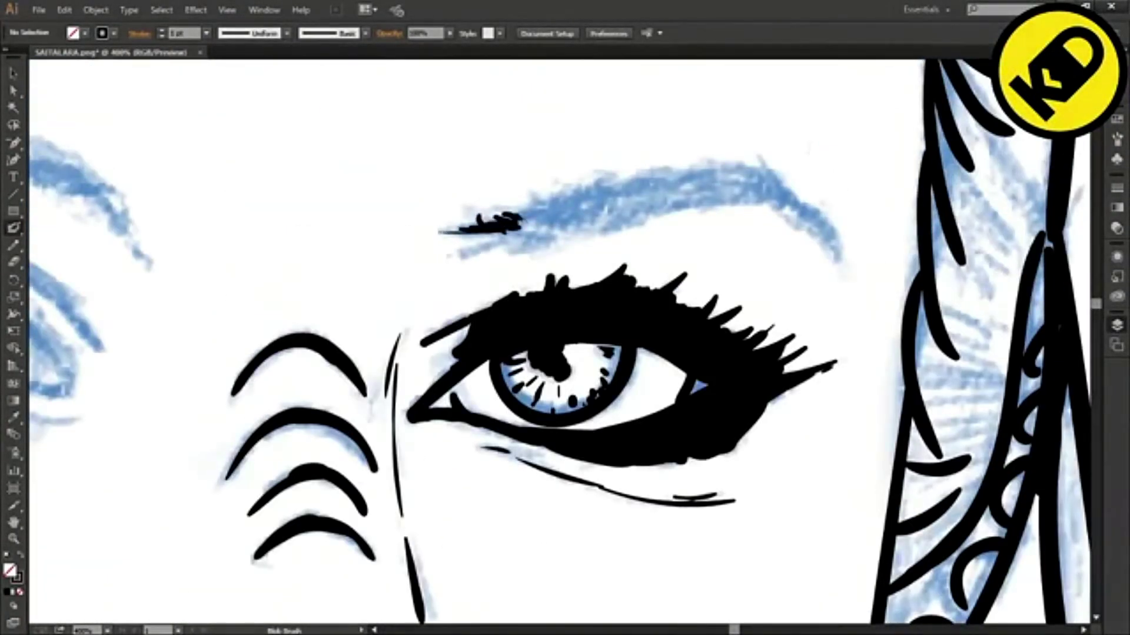
pyautogui.moveTo(520, 222)
pyautogui.mouseDown()
pyautogui.moveTo(573, 191)
pyautogui.moveTo(767, 162)
pyautogui.moveTo(840, 265)
pyautogui.moveTo(735, 203)
pyautogui.moveTo(502, 253)
pyautogui.moveTo(465, 250)
pyautogui.moveTo(570, 189)
pyautogui.mouseUp()
pyautogui.click(13, 90)
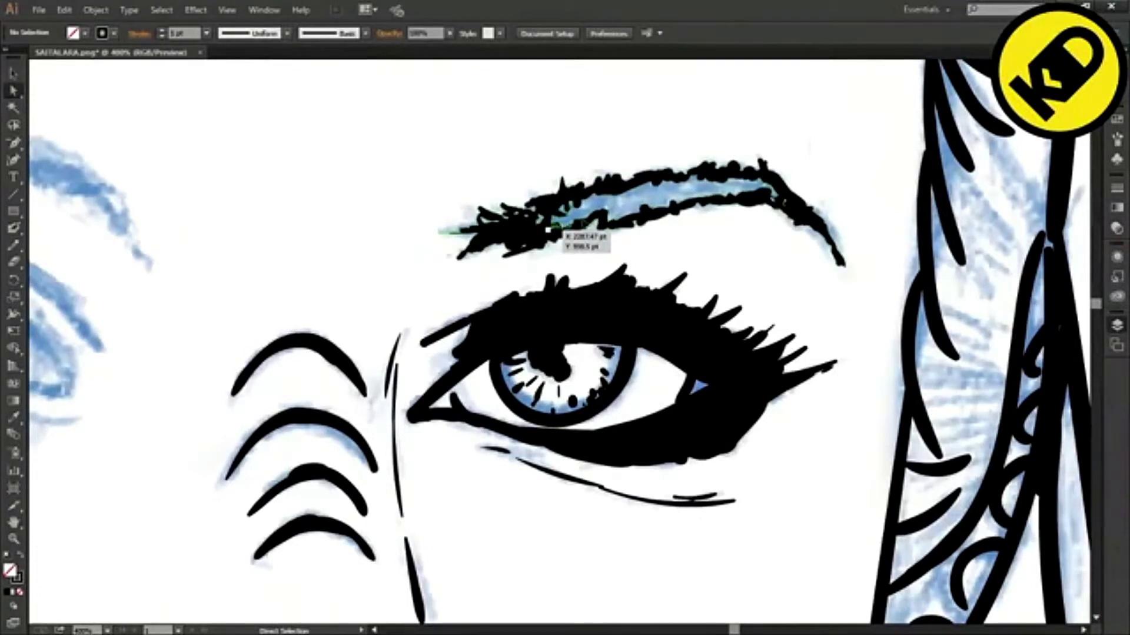
pyautogui.click(585, 221)
pyautogui.press('Delete')
# Ink short hatch strokes in the hair between the right temple and ear.
pyautogui.scroll(-6, 771, 203)
pyautogui.hscroll(2, 454, 330)
pyautogui.scroll(-1, 781, 312)
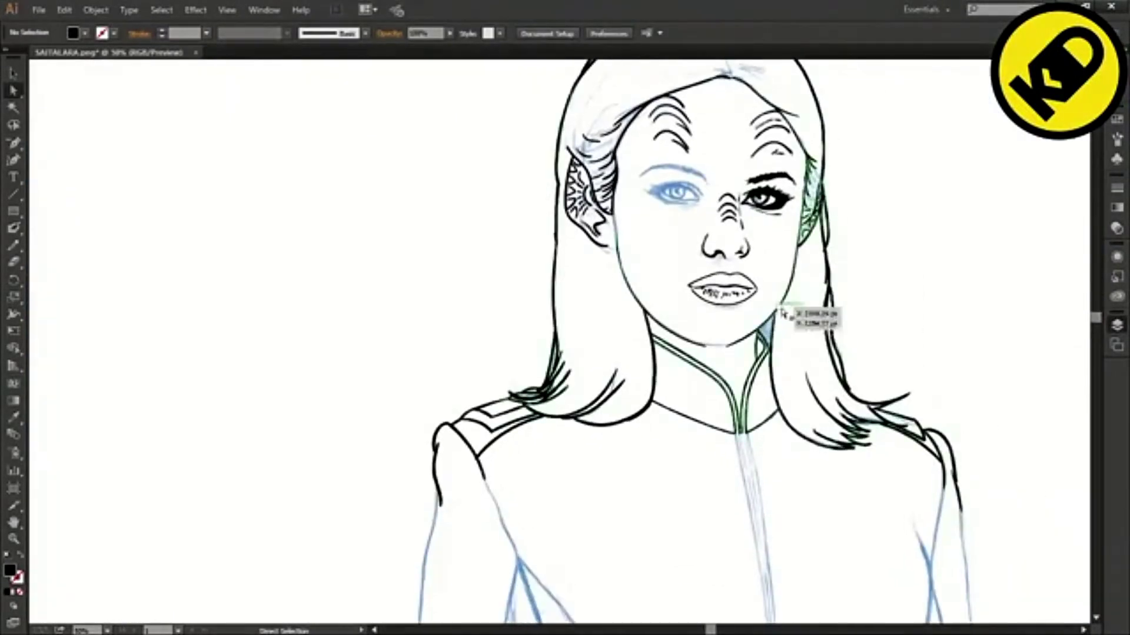
pyautogui.scroll(4, 798, 272)
pyautogui.hotkey('shift', 'b')
pyautogui.moveTo(776, 293); pyautogui.dragTo(808, 302)
pyautogui.moveTo(778, 314); pyautogui.dragTo(806, 311)
pyautogui.moveTo(764, 364); pyautogui.dragTo(800, 327)
pyautogui.moveTo(787, 338)
pyautogui.mouseDown()
pyautogui.moveTo(806, 307)
pyautogui.moveTo(804, 317)
pyautogui.mouseUp()
pyautogui.moveTo(788, 278); pyautogui.dragTo(808, 281)
pyautogui.moveTo(784, 261); pyautogui.dragTo(809, 272)
# Ink the left-hand eye's upper lid line and the lashes along its outer corner.
pyautogui.scroll(2, 294, 306)
pyautogui.moveTo(642, 255)
pyautogui.mouseDown()
pyautogui.moveTo(534, 180)
pyautogui.moveTo(625, 221)
pyautogui.mouseUp()
pyautogui.moveTo(565, 196); pyautogui.dragTo(574, 224)
pyautogui.moveTo(532, 177)
pyautogui.mouseDown()
pyautogui.moveTo(597, 207)
pyautogui.moveTo(421, 185)
pyautogui.mouseUp()
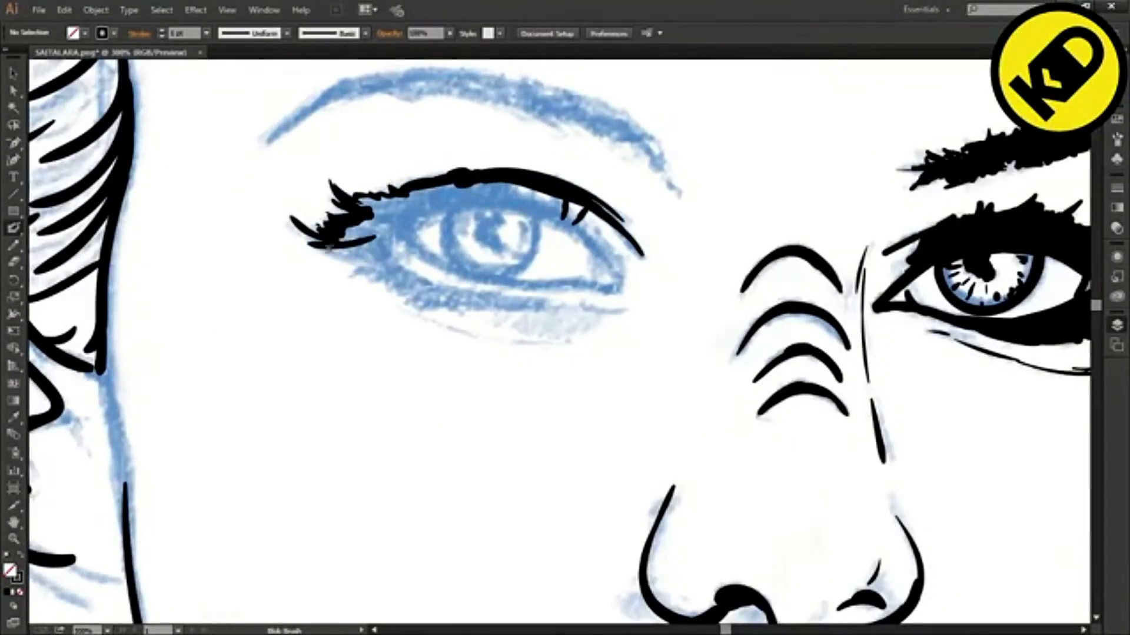
# Ink the left-hand eye's lower lashes and thick lower lash line, plus the thin crease beneath.
pyautogui.moveTo(389, 293); pyautogui.dragTo(429, 288)
pyautogui.moveTo(342, 243); pyautogui.dragTo(424, 282)
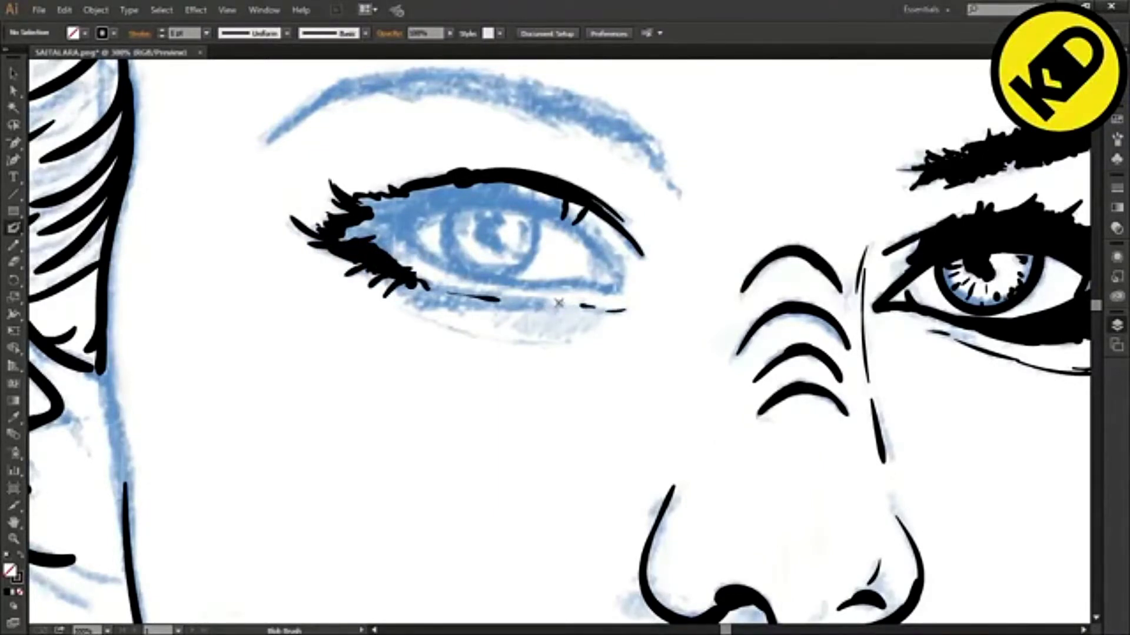
pyautogui.moveTo(510, 340); pyautogui.dragTo(510, 340)
pyautogui.moveTo(558, 305); pyautogui.dragTo(427, 292)
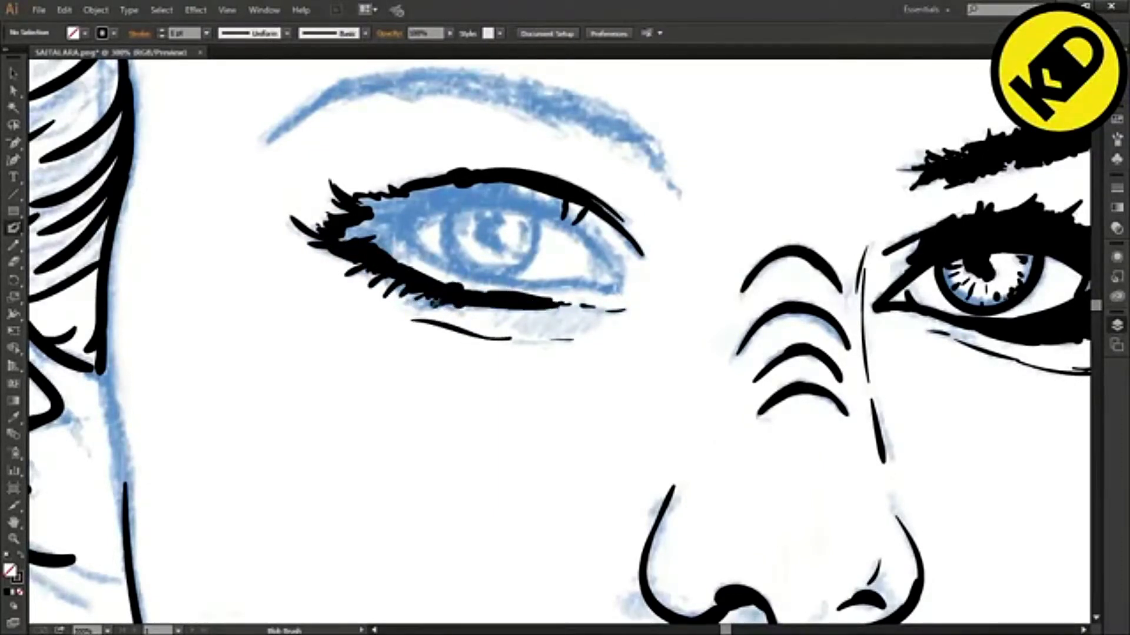
# Ink the left-hand eye's inner lid edges, fill the dark lash band and outline the iris.
pyautogui.moveTo(619, 289)
pyautogui.mouseDown()
pyautogui.moveTo(439, 267)
pyautogui.moveTo(344, 224)
pyautogui.mouseUp()
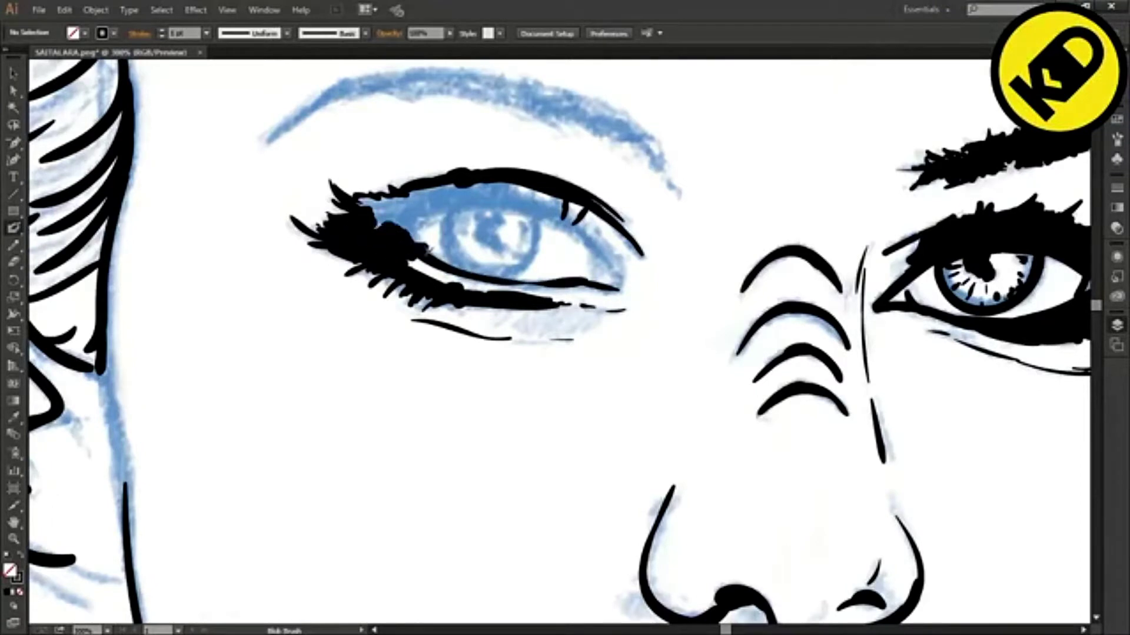
pyautogui.moveTo(621, 287)
pyautogui.mouseDown()
pyautogui.moveTo(506, 194)
pyautogui.moveTo(417, 217)
pyautogui.moveTo(444, 194)
pyautogui.mouseUp()
pyautogui.moveTo(562, 210); pyautogui.dragTo(480, 199)
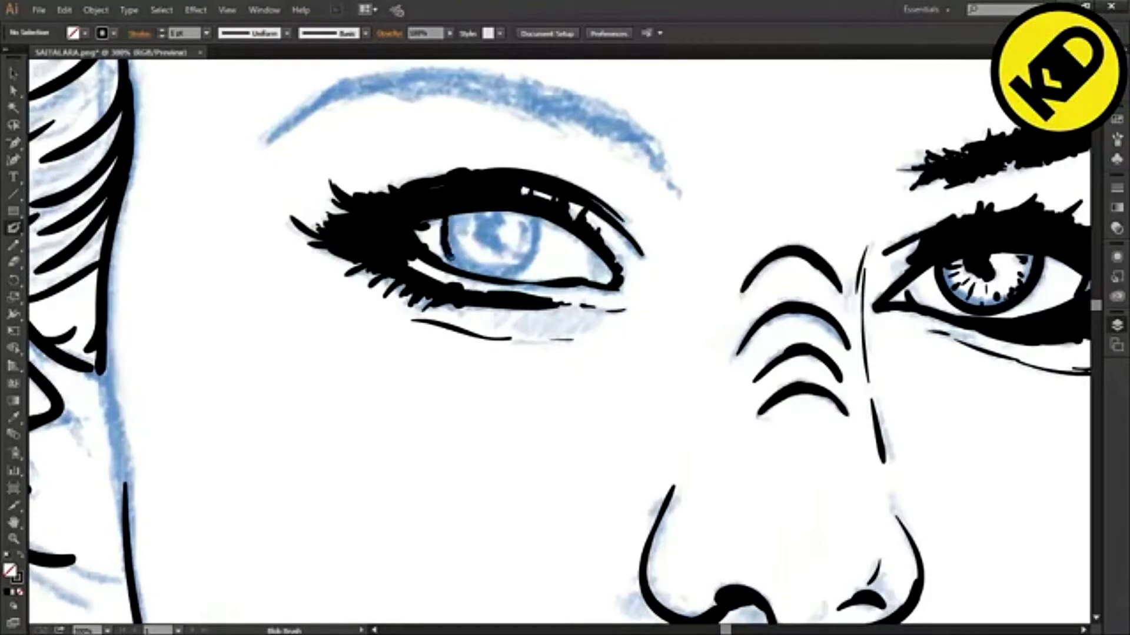
pyautogui.moveTo(450, 253)
pyautogui.mouseDown()
pyautogui.moveTo(539, 222)
pyautogui.moveTo(448, 232)
pyautogui.mouseUp()
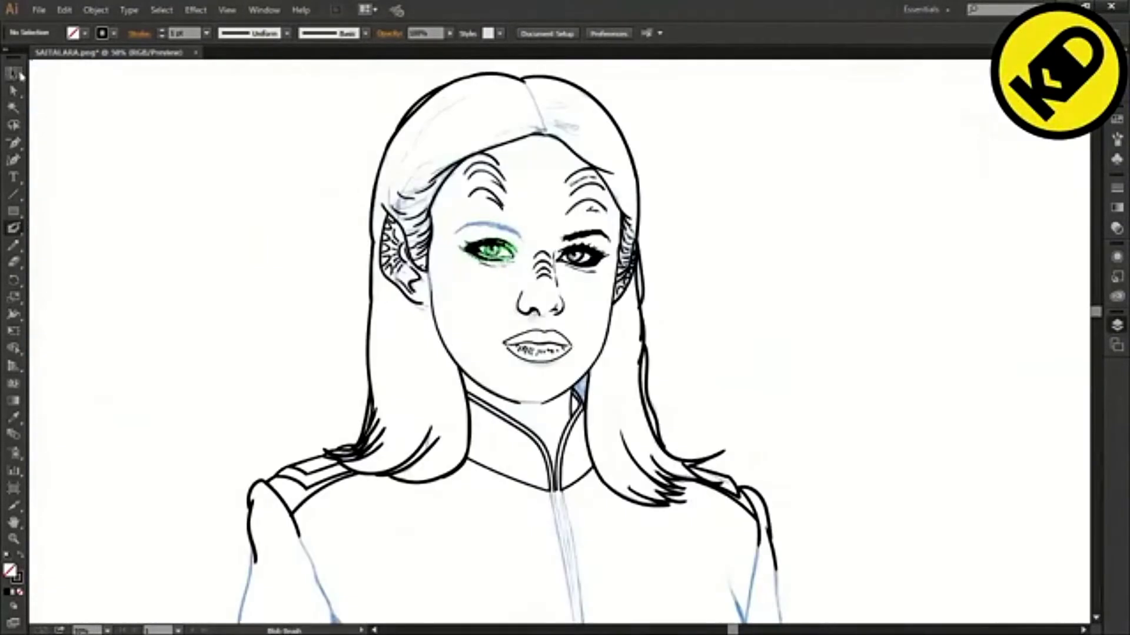
# Ink the left-hand eyebrow along the blue sketch with the Blob Brush.
pyautogui.hotkey('shift', 'b')
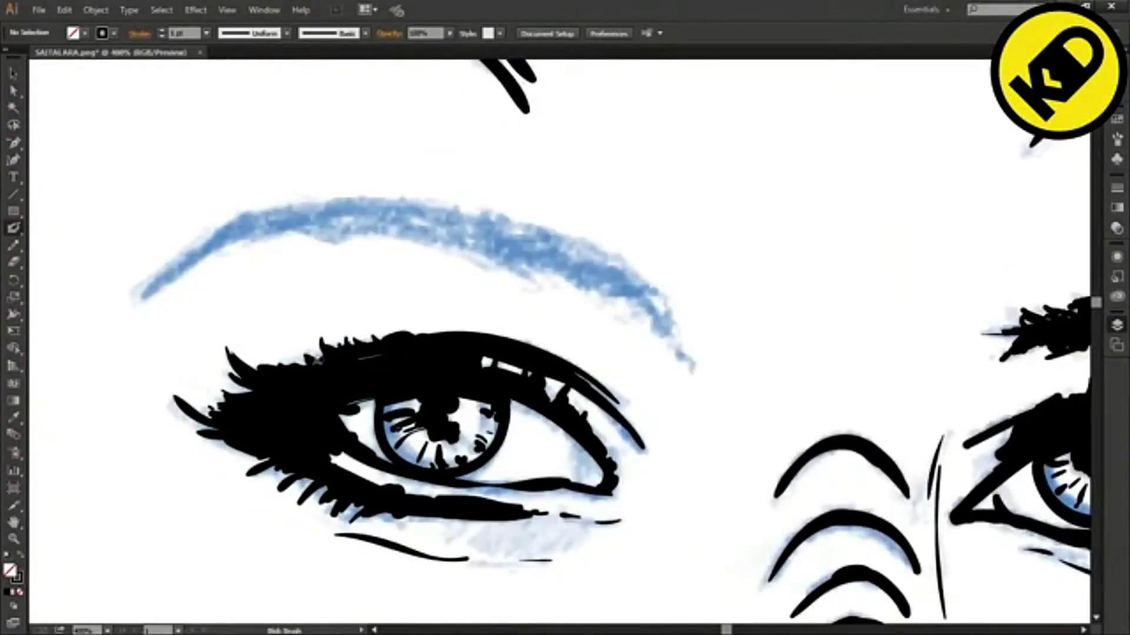
pyautogui.moveTo(691, 366)
pyautogui.mouseDown()
pyautogui.moveTo(653, 288)
pyautogui.moveTo(586, 259)
pyautogui.moveTo(147, 294)
pyautogui.moveTo(210, 247)
pyautogui.moveTo(311, 206)
pyautogui.moveTo(400, 215)
pyautogui.moveTo(613, 276)
pyautogui.moveTo(588, 247)
pyautogui.moveTo(506, 217)
pyautogui.moveTo(389, 203)
pyautogui.mouseUp()
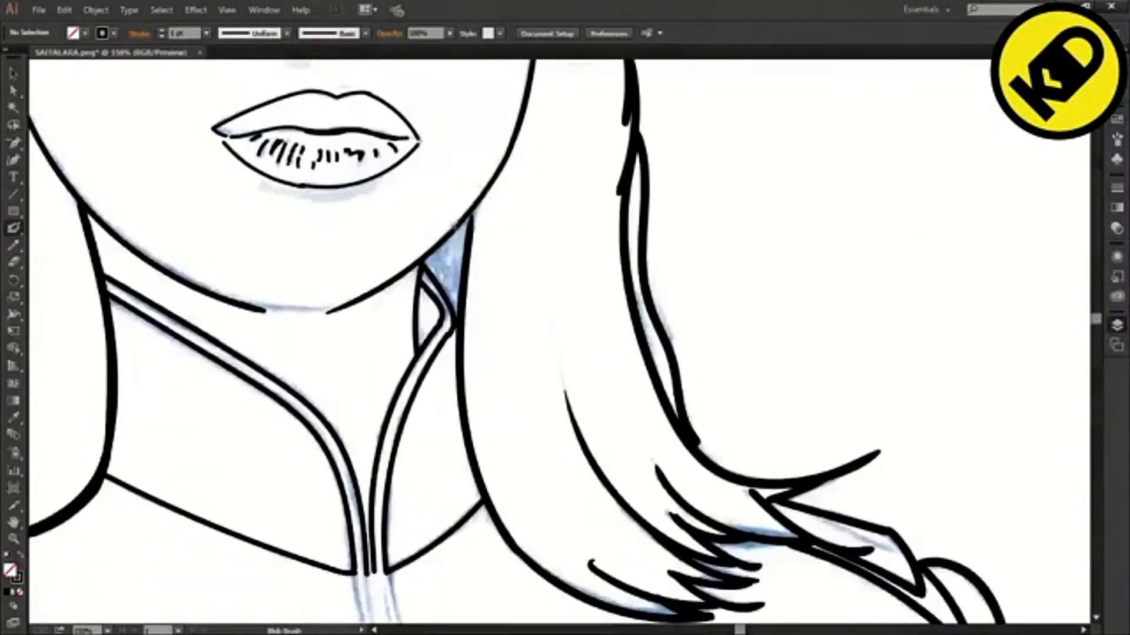
# Fill the shaded gap between the jaw, collar and right-hand hair with black.
pyautogui.scroll(1, 565, 341)
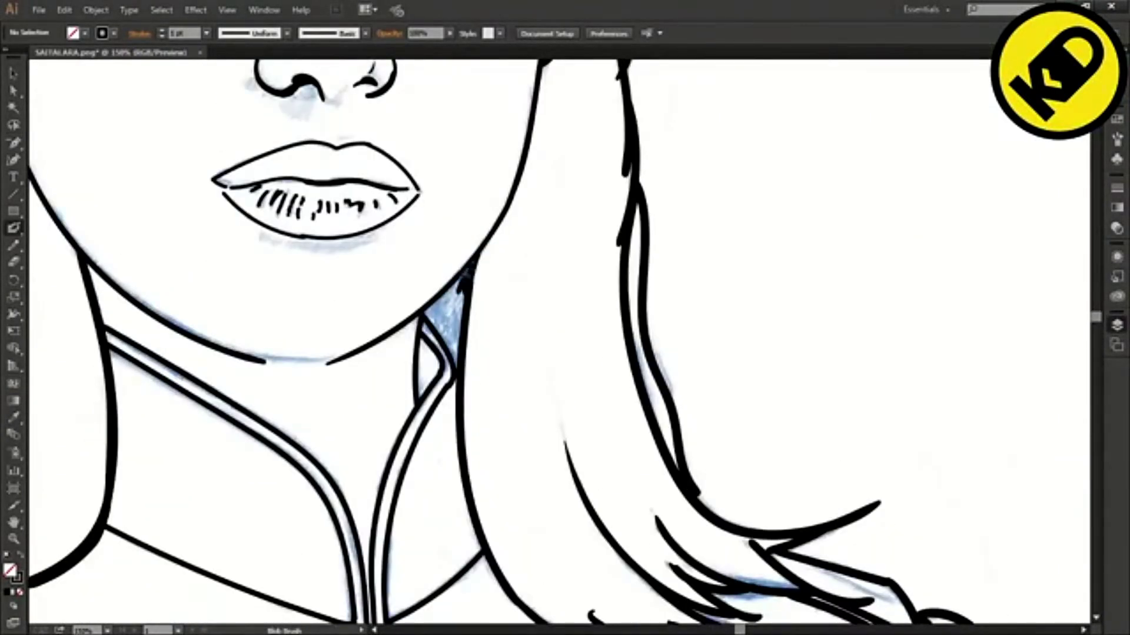
pyautogui.hotkey('ctrl', '-')
pyautogui.hotkey('ctrl', '-')
pyautogui.hotkey('ctrl', '-')
pyautogui.scroll(-9, 683, 262)
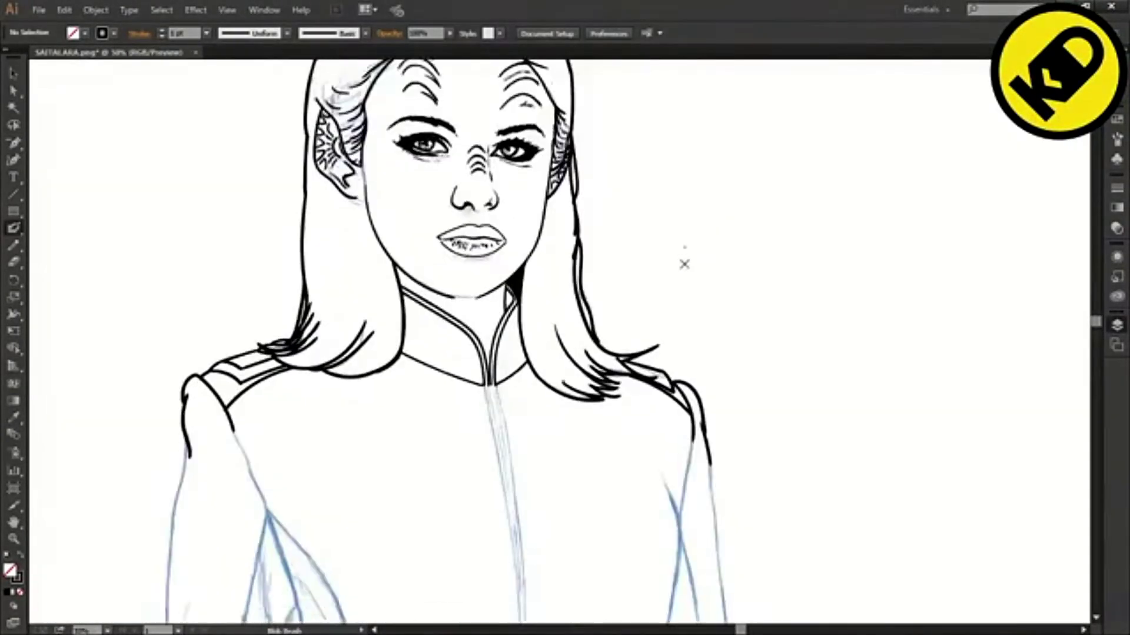
# Ink the left-hand sleeve's outer contour from below the shoulder to the elbow, including the elbow fold line.
pyautogui.hotkey('ctrl', '+')
pyautogui.scroll(6, 475, 330)
pyautogui.hscroll(-3, 474, 330)
pyautogui.scroll(1, 214, 310)
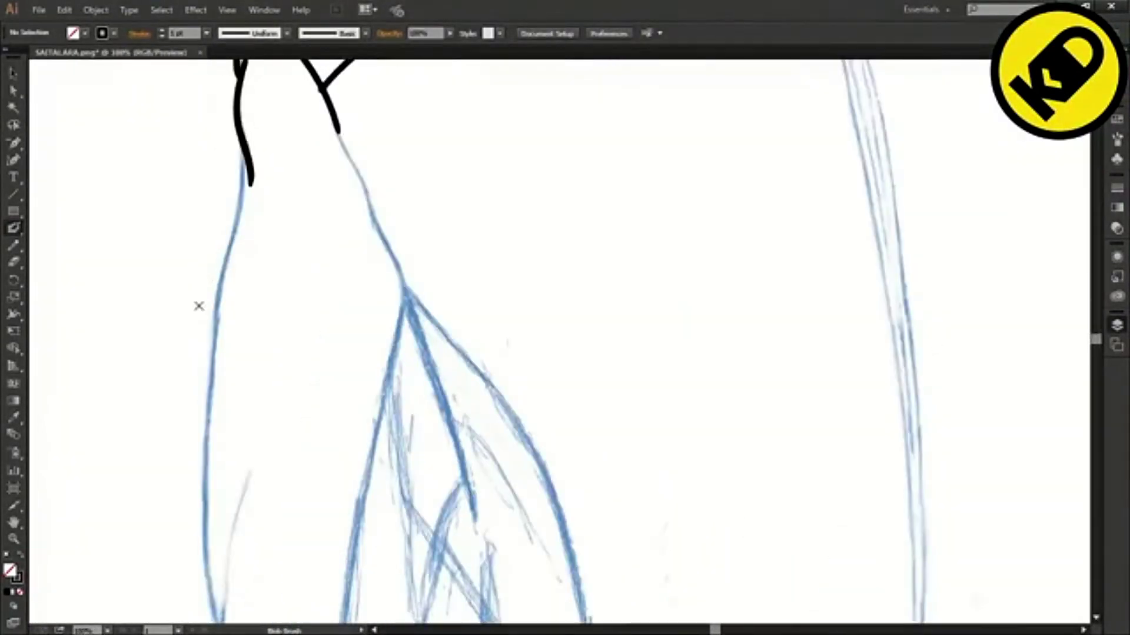
pyautogui.scroll(-1, 224, 235)
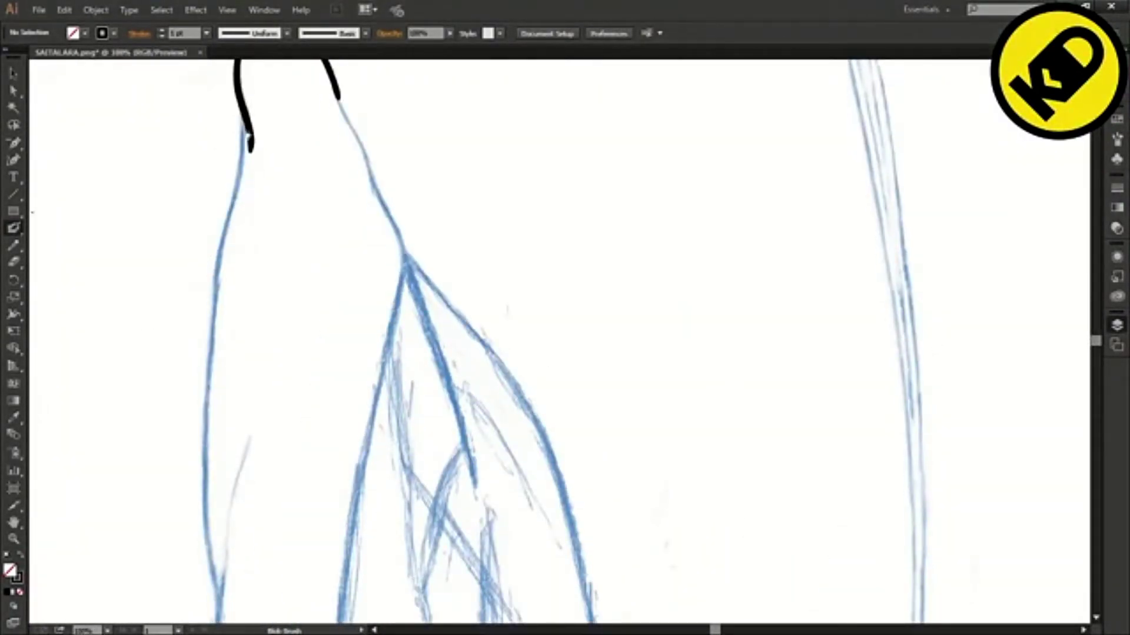
pyautogui.moveTo(250, 144)
pyautogui.mouseDown()
pyautogui.moveTo(215, 264)
pyautogui.moveTo(212, 603)
pyautogui.mouseUp()
pyautogui.scroll(-5, 233, 182)
pyautogui.moveTo(252, 160); pyautogui.dragTo(219, 503)
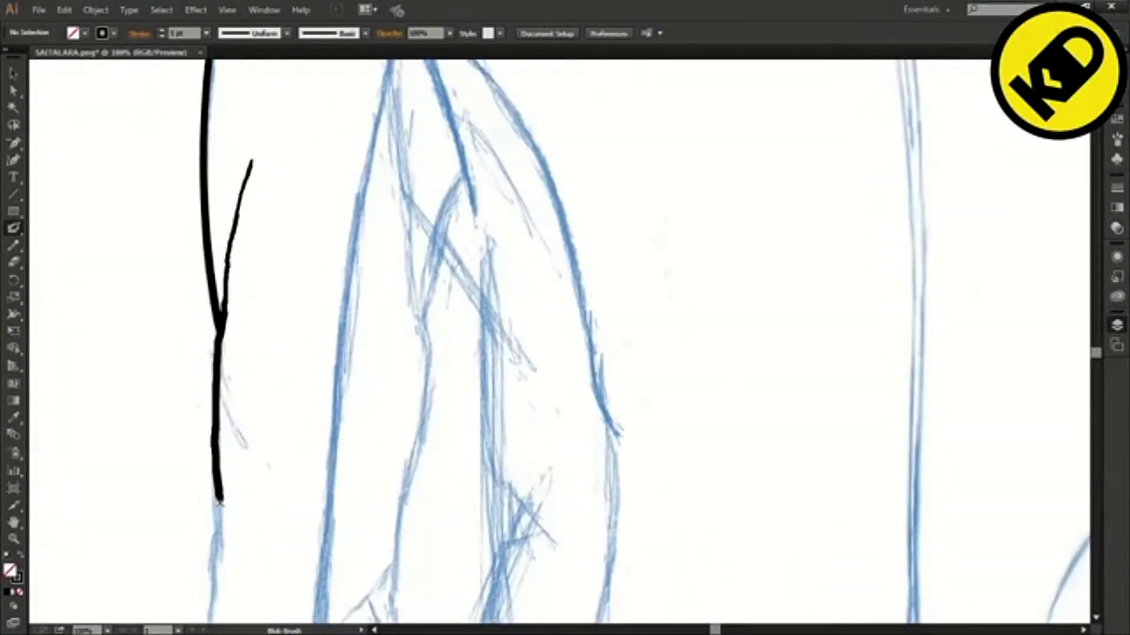
# Continue the left-hand sleeve's outer contour down the forearm towards the cuff.
pyautogui.scroll(-6, 219, 412)
pyautogui.moveTo(219, 174); pyautogui.dragTo(207, 312)
pyautogui.scroll(-3, 200, 248)
pyautogui.moveTo(200, 144); pyautogui.dragTo(235, 497)
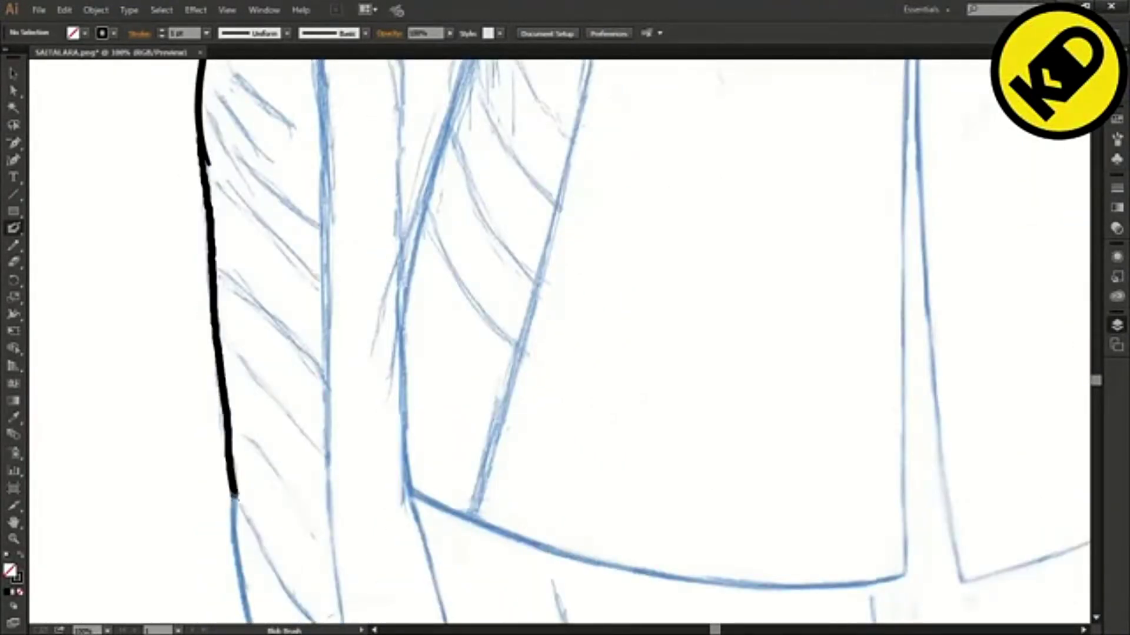
# Ink the sleeve's outer edge down to the cuff and the lower diagonal fold lines across the forearm.
pyautogui.scroll(-5, 235, 497)
pyautogui.moveTo(234, 298)
pyautogui.mouseDown()
pyautogui.moveTo(258, 457)
pyautogui.moveTo(303, 405)
pyautogui.mouseUp()
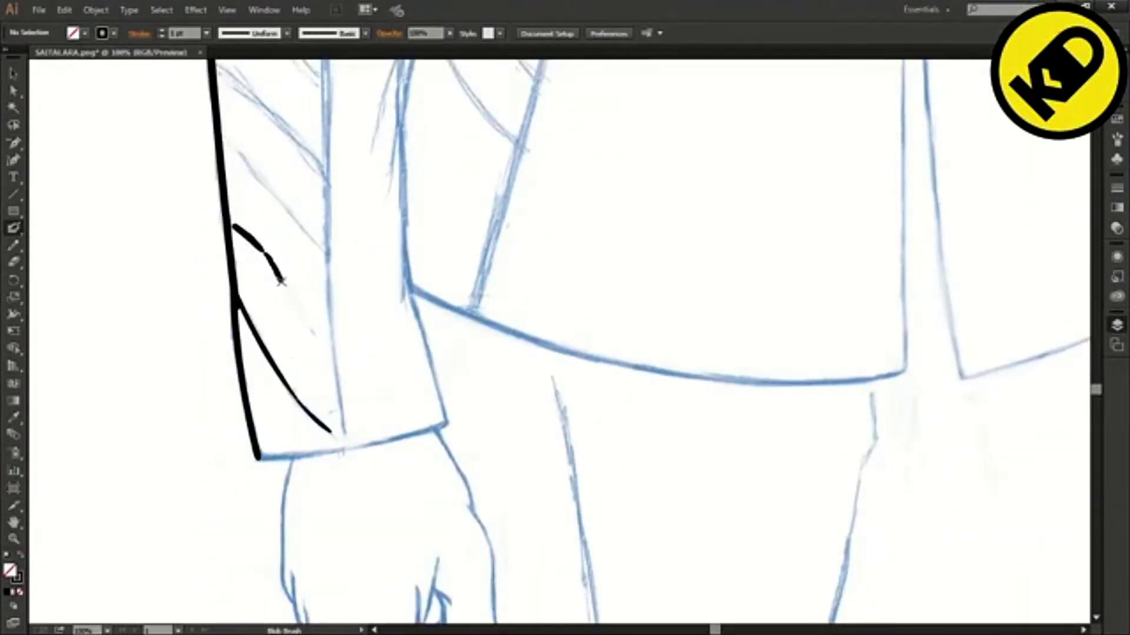
pyautogui.moveTo(281, 281); pyautogui.dragTo(322, 355)
pyautogui.scroll(5, 241, 308)
pyautogui.moveTo(226, 344); pyautogui.dragTo(324, 458)
pyautogui.moveTo(221, 270); pyautogui.dragTo(323, 374)
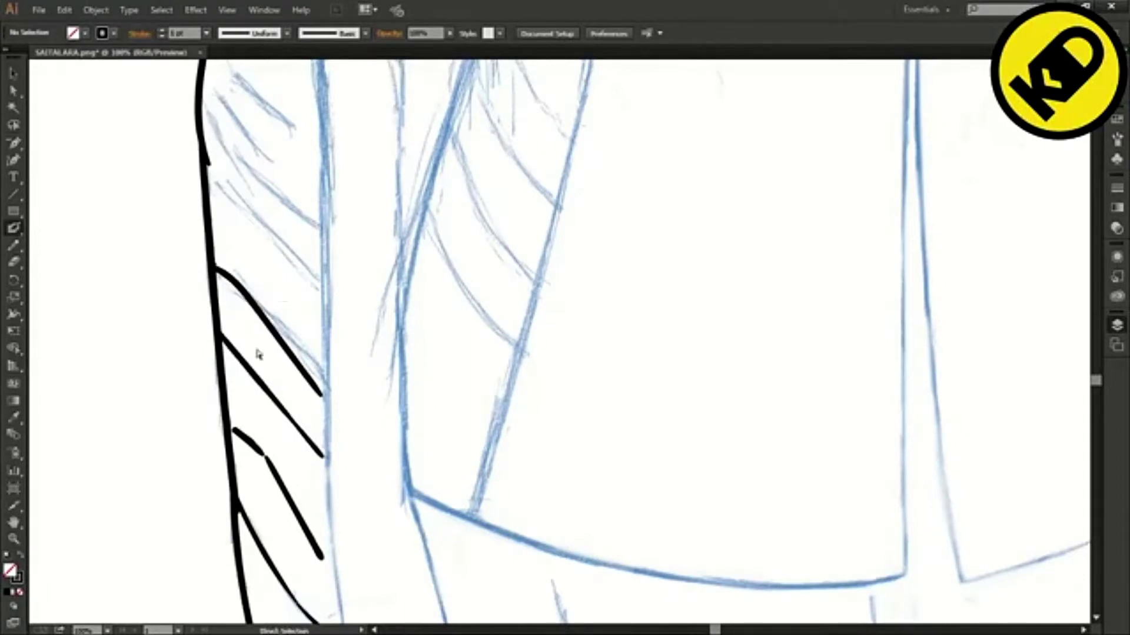
# Continue the diagonal folds up the left-hand forearm, undoing strokes that stray from the sketch.
pyautogui.scroll(3, 300, 326)
pyautogui.moveTo(210, 309); pyautogui.dragTo(308, 427)
pyautogui.hotkey('ctrl', 'z')
pyautogui.moveTo(211, 275); pyautogui.dragTo(244, 340)
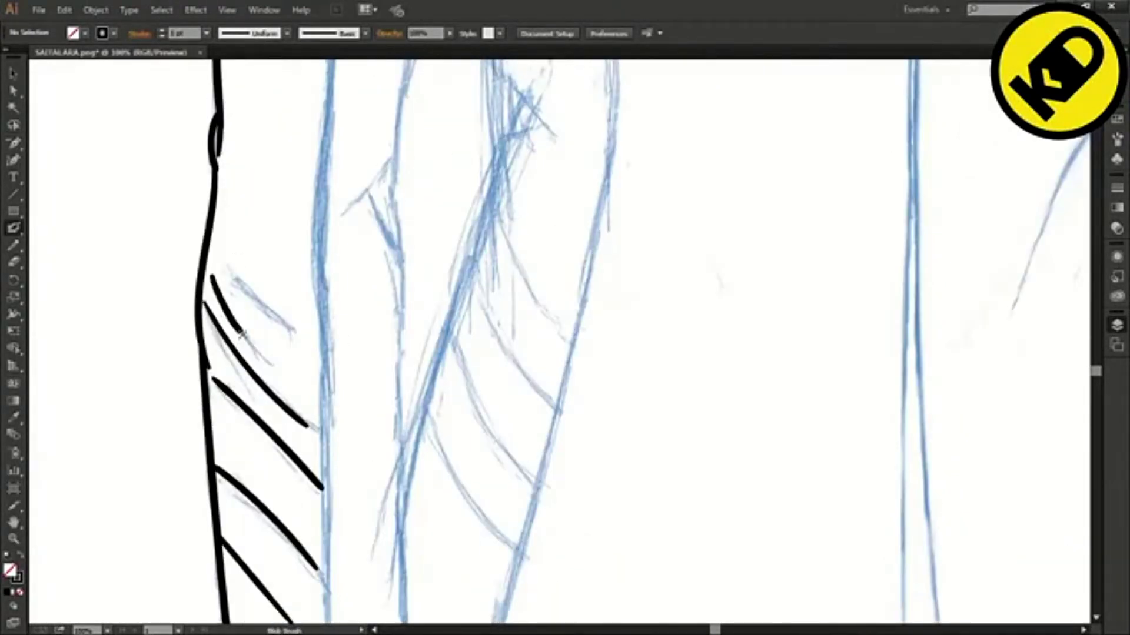
pyautogui.scroll(-2, 303, 419)
pyautogui.hotkey('ctrl', 'z')
pyautogui.hotkey('ctrl', 'z')
# Ink the left-hand sleeve's inner seam from the shoulder down to the armpit.
pyautogui.scroll(6, 365, 194)
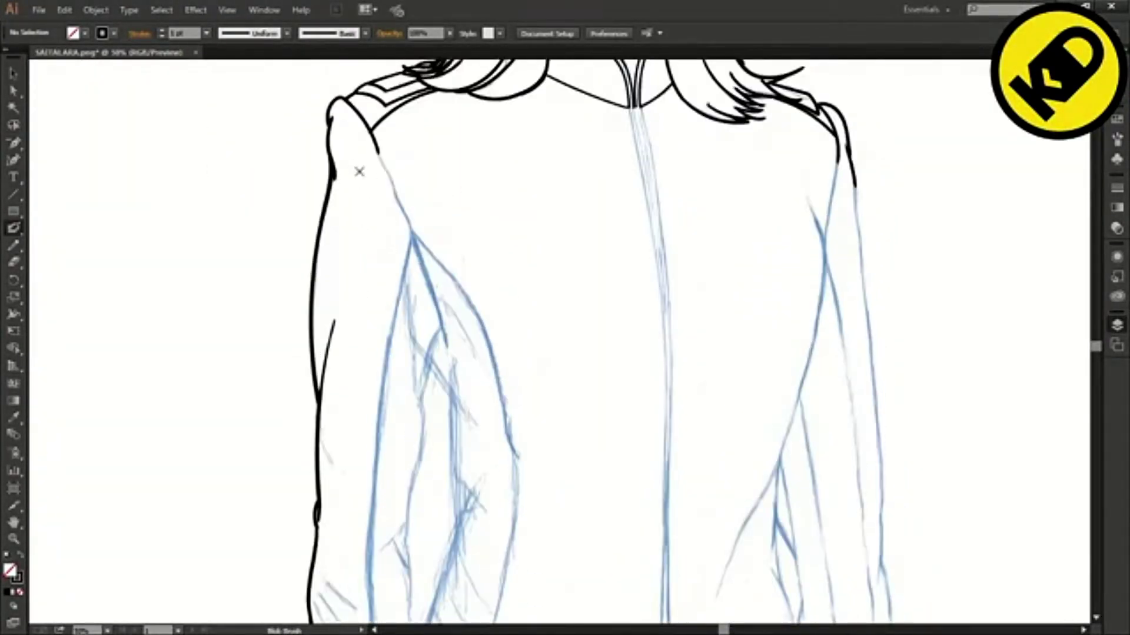
pyautogui.hotkey('ctrl', '+')
pyautogui.hotkey('ctrl', 'z')
pyautogui.moveTo(306, 170); pyautogui.dragTo(376, 325)
pyautogui.scroll(-5, 363, 381)
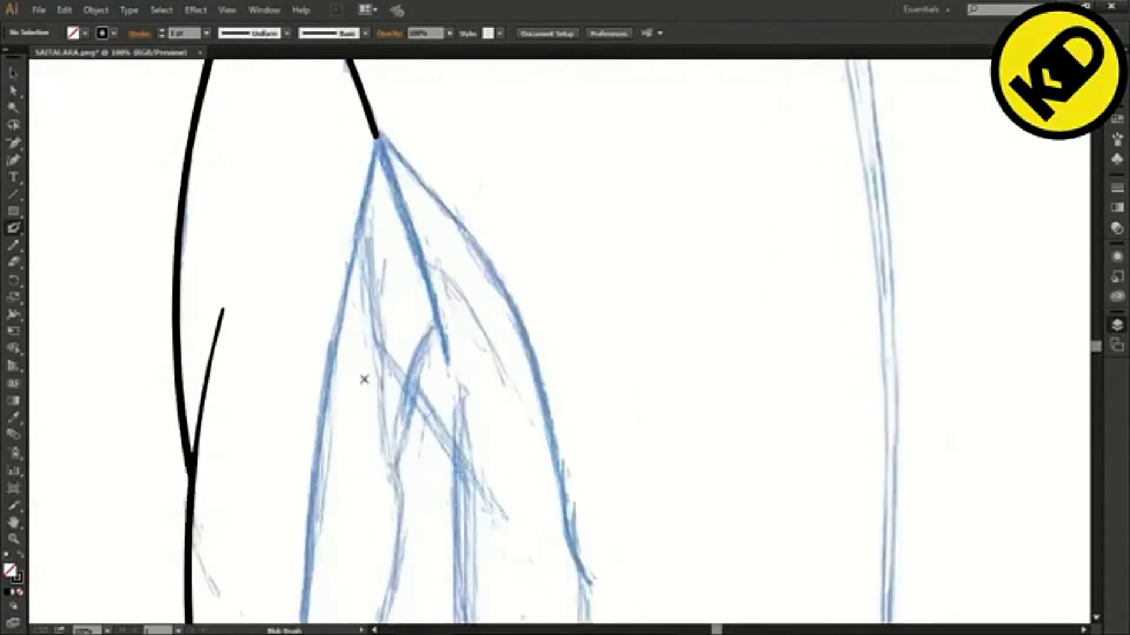
# Ink the left-hand sleeve's inner edge with its elbow folds and the wrinkled contour beside the torso.
pyautogui.scroll(-3, 363, 380)
pyautogui.scroll(1, 363, 380)
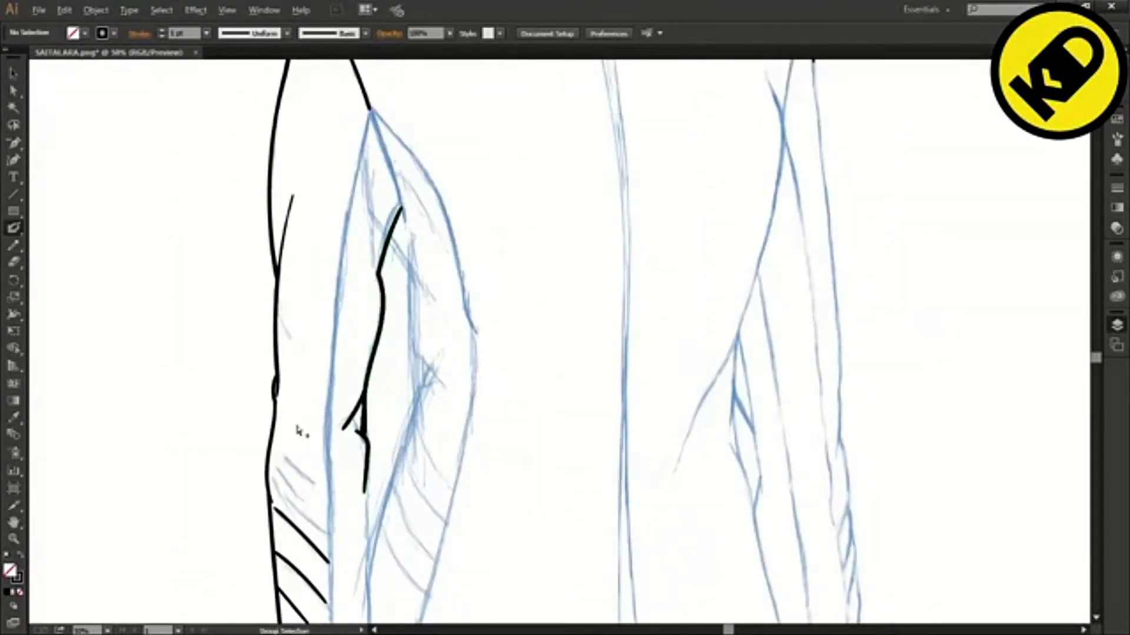
pyautogui.scroll(2, 304, 464)
pyautogui.scroll(-3, 305, 465)
pyautogui.scroll(2, 332, 318)
pyautogui.scroll(-2, 393, 280)
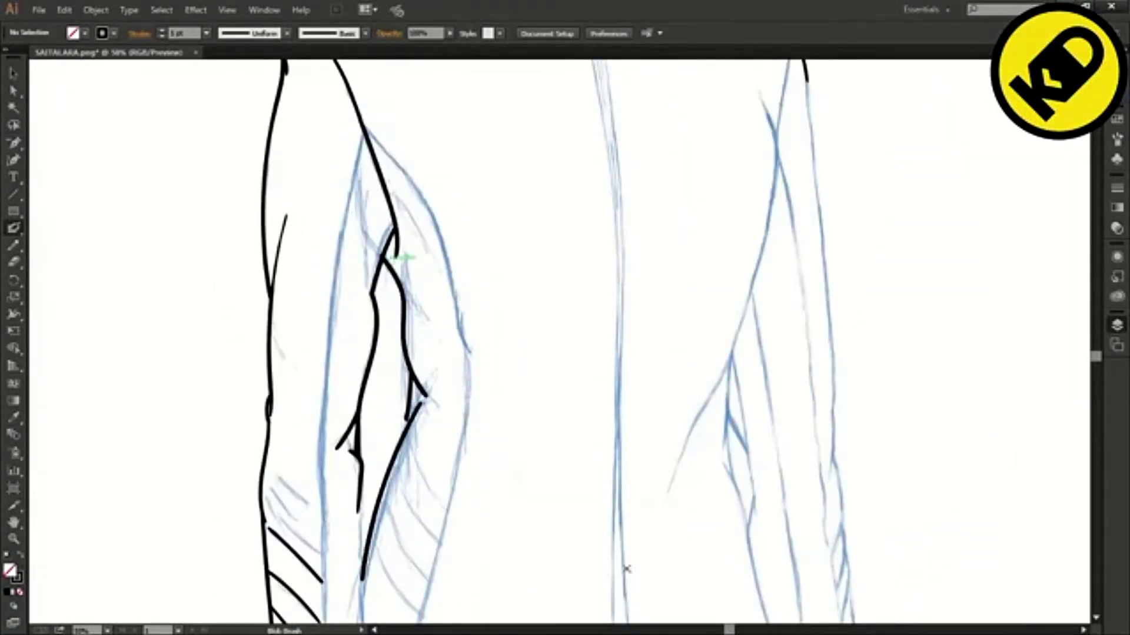
# Extend the inner forearm edge to the wrist and ink the cuff's side and hem.
pyautogui.scroll(2, 403, 257)
pyautogui.moveTo(295, 504); pyautogui.dragTo(291, 531)
pyautogui.scroll(-3, 306, 512)
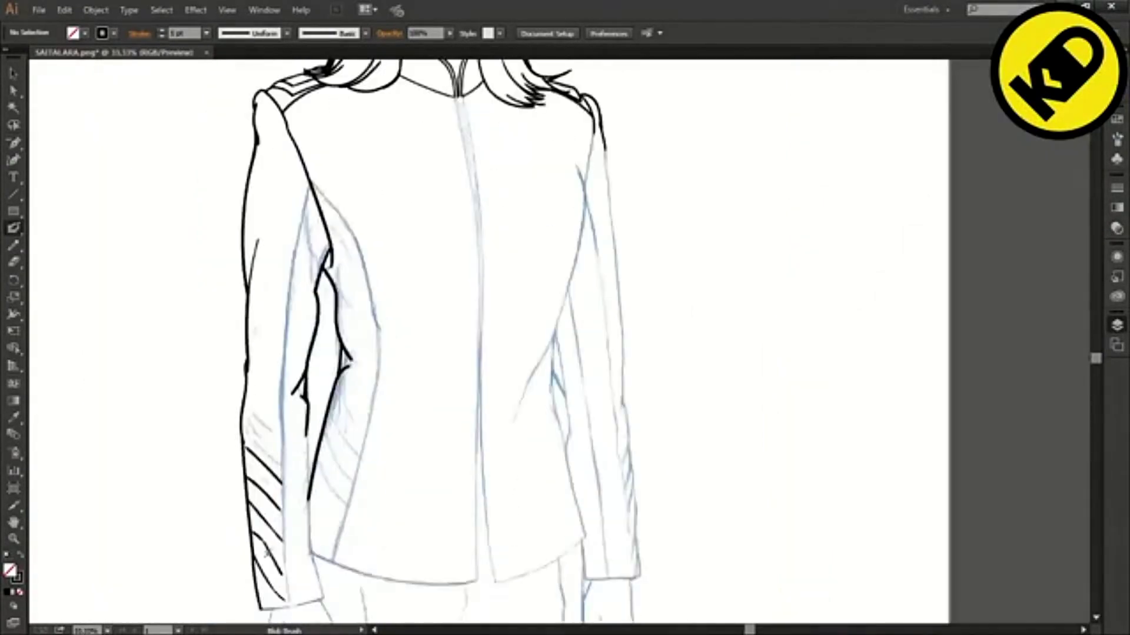
pyautogui.scroll(2, 300, 511)
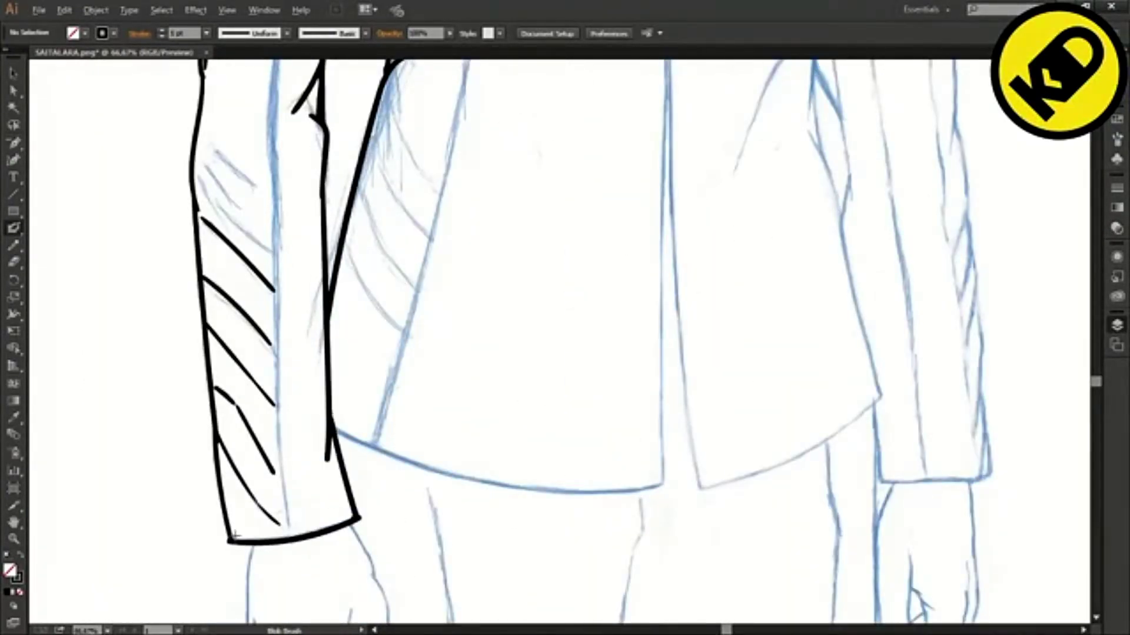
# Delete surplus anchor points at the cuff corners and lowest forearm fold to sharpen the stroke ends.
pyautogui.scroll(3, 363, 530)
pyautogui.press('-')
pyautogui.click(344, 492)
pyautogui.moveTo(141, 518); pyautogui.dragTo(658, 504)
pyautogui.click(484, 536)
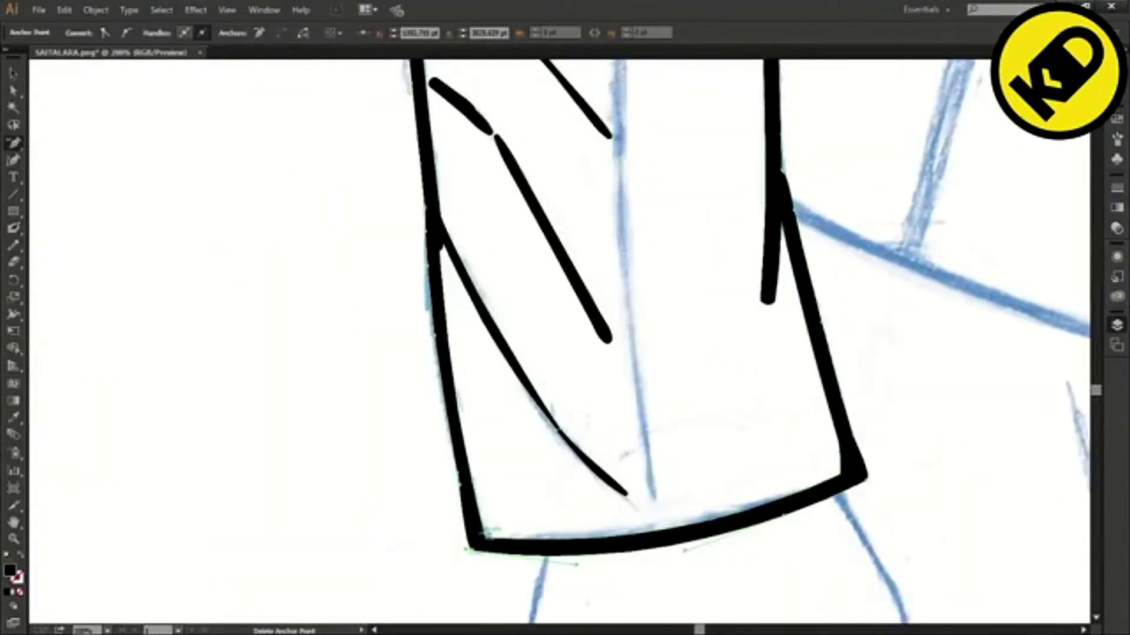
pyautogui.click(626, 495)
# Delete surplus anchor points on the upper diagonal forearm folds so their ends taper to points.
pyautogui.scroll(10, 565, 341)
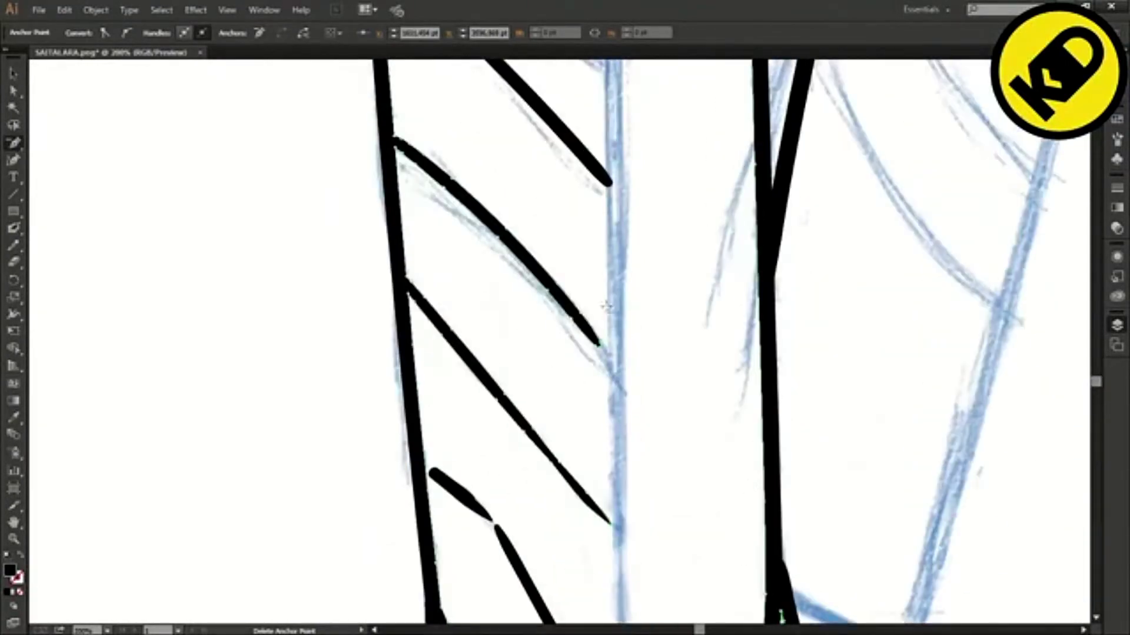
pyautogui.click(391, 286)
pyautogui.scroll(-1, 389, 289)
pyautogui.moveTo(388, 289); pyautogui.dragTo(318, 556)
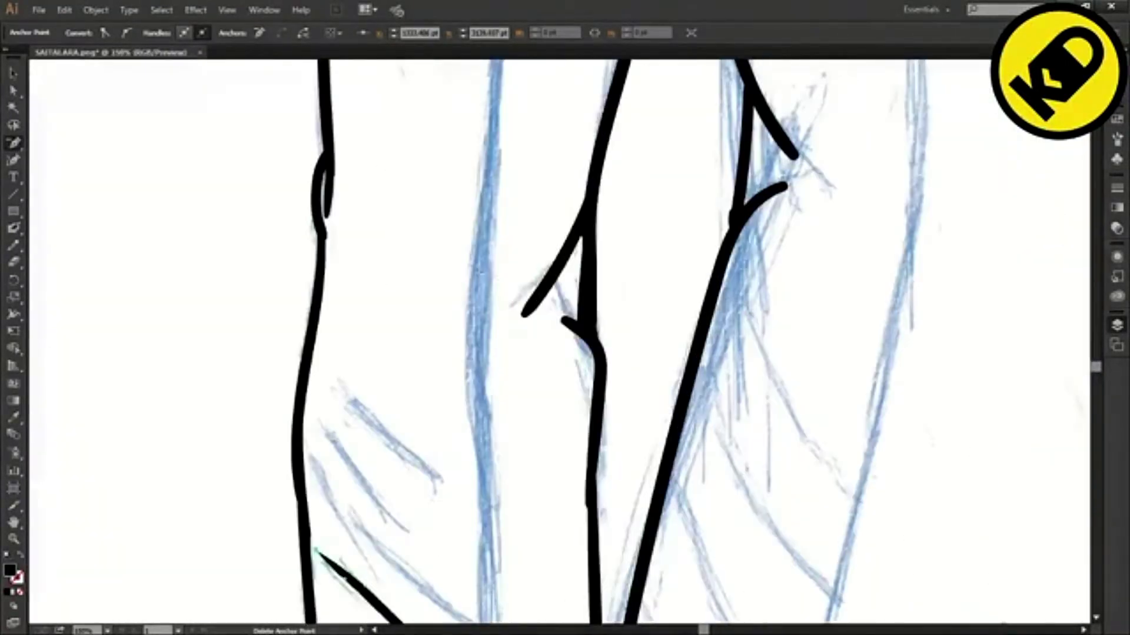
# Delete the blunt end anchor points of the elbow folds along the sleeve's inner edge.
pyautogui.click(525, 311)
pyautogui.click(569, 320)
pyautogui.click(784, 186)
pyautogui.click(733, 223)
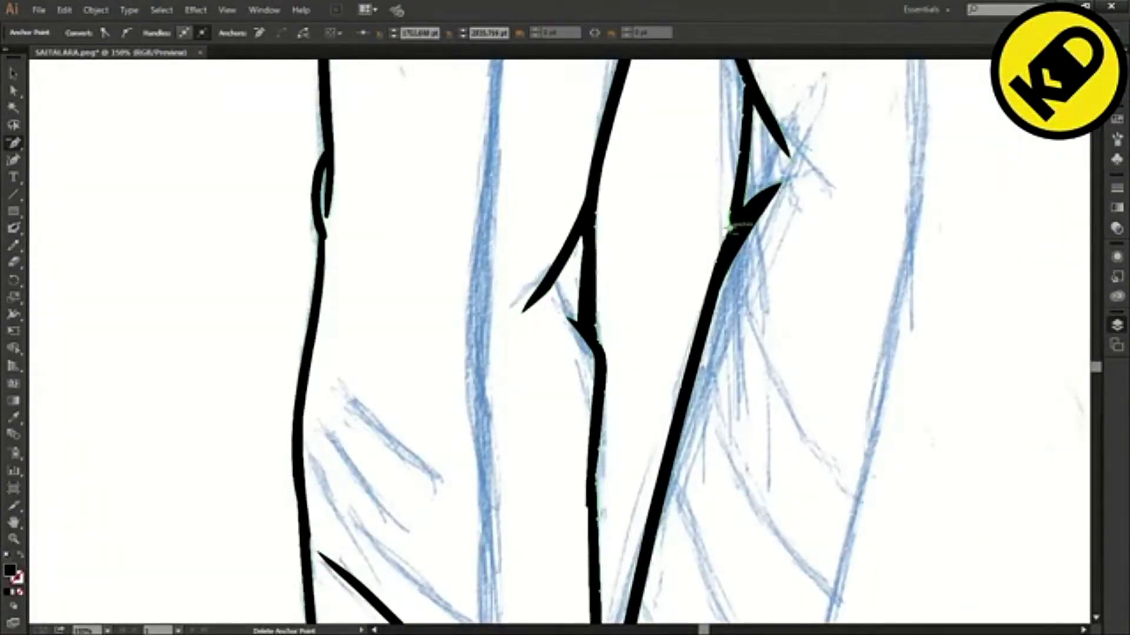
# Delete anchor points to sharpen the stroke ends below the armpit and on the outer elbow fold.
pyautogui.scroll(-2, 716, 227)
pyautogui.scroll(5, 715, 294)
pyautogui.scroll(2, 703, 371)
pyautogui.click(673, 304)
pyautogui.click(716, 305)
pyautogui.click(388, 179)
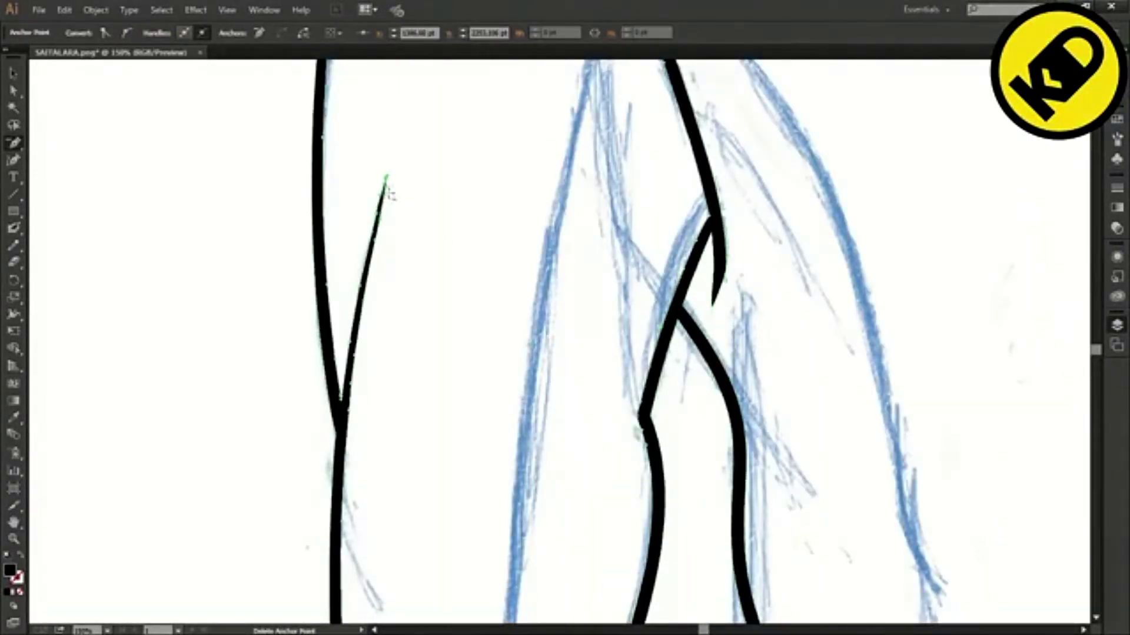
# Delete anchor points to taper the overlapping stroke ends on the outer contour of the left-hand shoulder.
pyautogui.scroll(8, 389, 185)
pyautogui.click(389, 451)
pyautogui.click(382, 267)
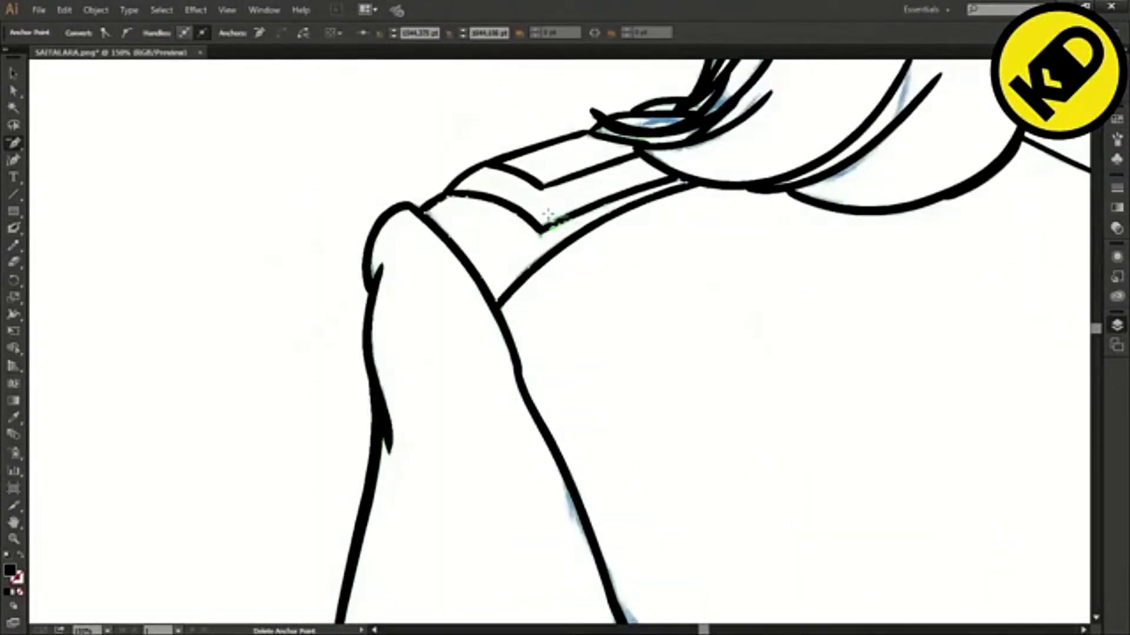
# Delete anchor points to clean up the chevron corners on the left-hand shoulder strap.
pyautogui.click(544, 186)
pyautogui.scroll(4, 561, 194)
pyautogui.hotkey('ctrl', 'z')
pyautogui.scroll(2, 624, 141)
pyautogui.click(318, 201)
pyautogui.scroll(-7, 337, 283)
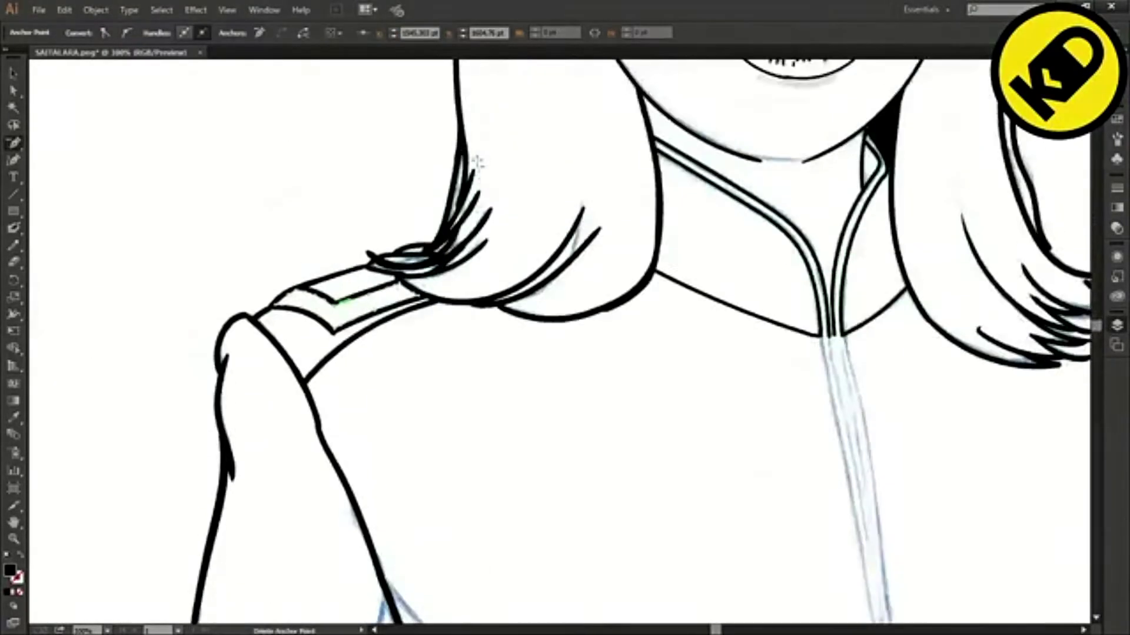
# Delete the blunt anchor point of the hair tip above the left-hand shoulder and reshape its handles into a point.
pyautogui.scroll(3, 456, 175)
pyautogui.click(214, 396)
pyautogui.press('a')
pyautogui.moveTo(204, 380); pyautogui.dragTo(176, 353)
pyautogui.moveTo(220, 402); pyautogui.dragTo(204, 397)
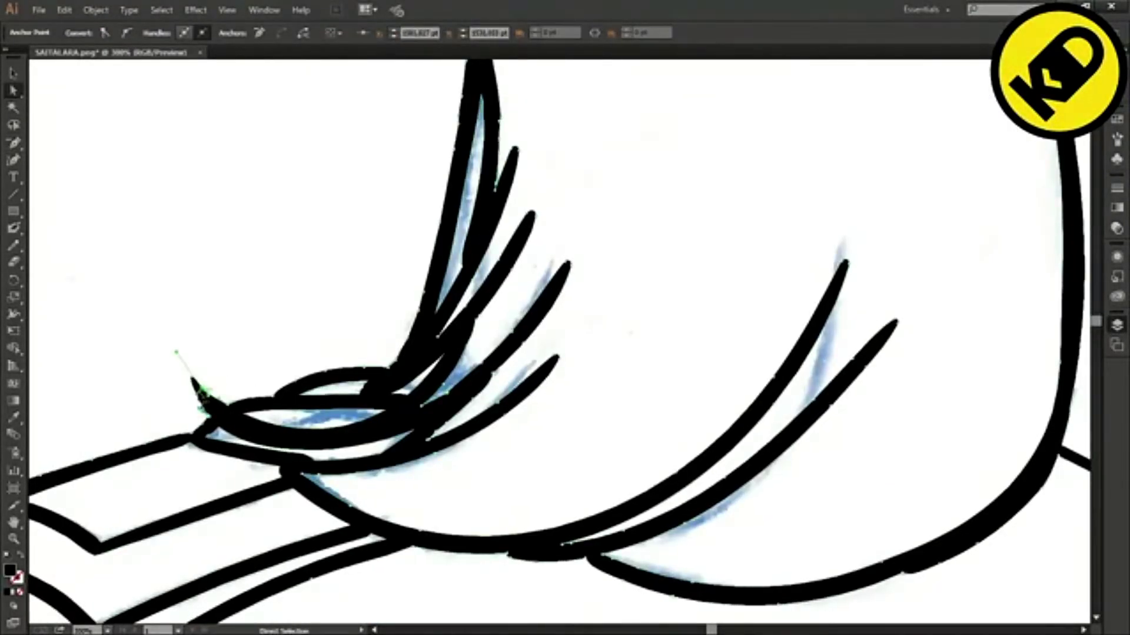
pyautogui.scroll(-4, 323, 378)
# Delete anchor points to taper the chin line's open end and trim the stray stroke end on the right-hand shoulder strap.
pyautogui.scroll(4, 323, 378)
pyautogui.press('p')
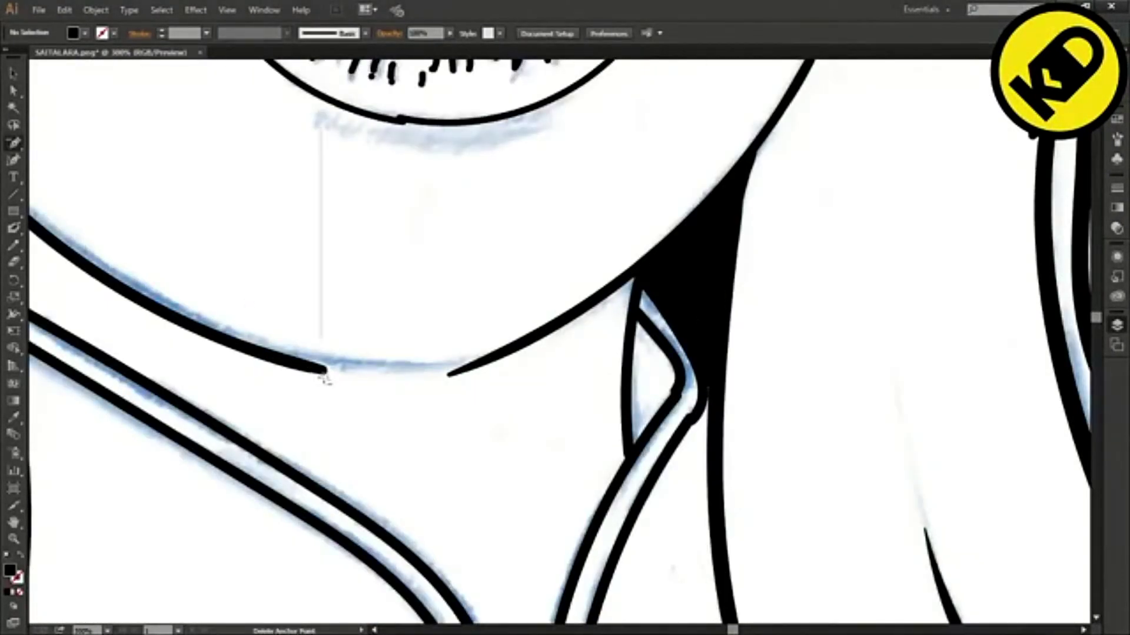
pyautogui.scroll(-5, 333, 372)
pyautogui.scroll(3, 655, 459)
pyautogui.scroll(-2, 655, 412)
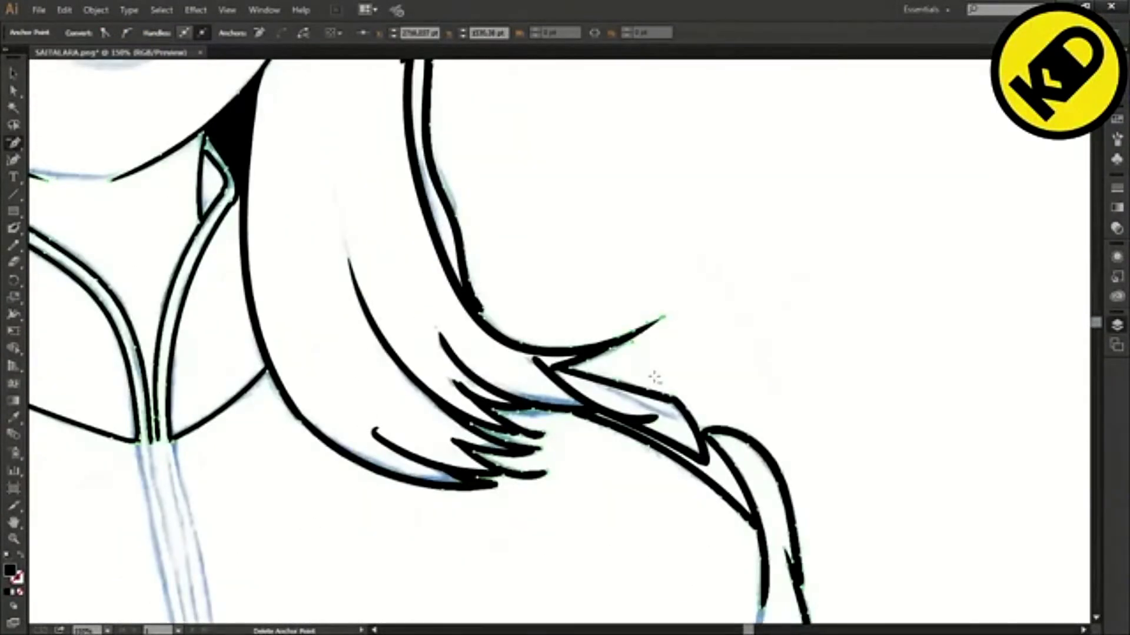
pyautogui.click(648, 419)
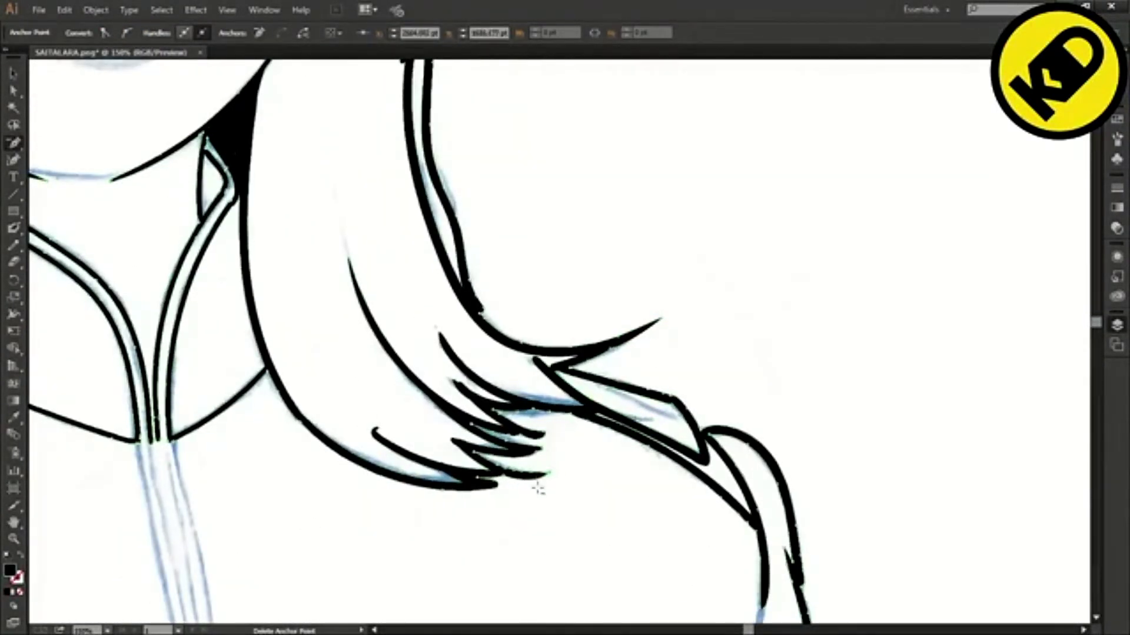
# Sharpen the outward hair tips above the right-hand shoulder by deleting end anchor points and adjusting their handles.
pyautogui.press('a')
pyautogui.scroll(3, 547, 441)
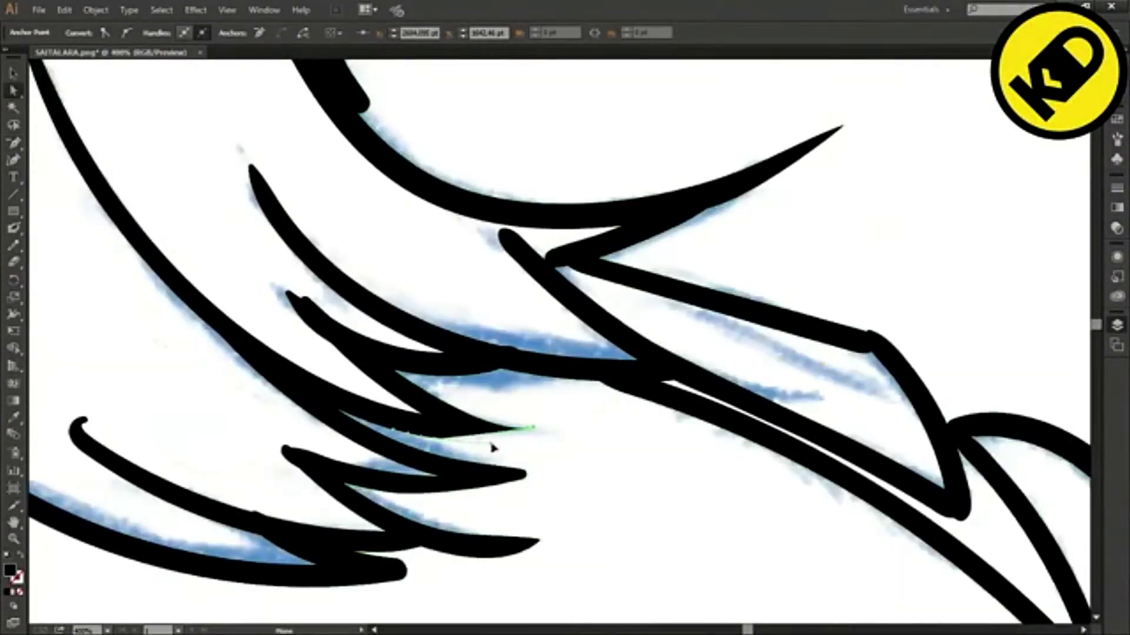
pyautogui.click(492, 447)
pyautogui.moveTo(493, 447); pyautogui.dragTo(526, 420)
pyautogui.moveTo(520, 528); pyautogui.dragTo(493, 522)
pyautogui.click(544, 453)
pyautogui.press('-')
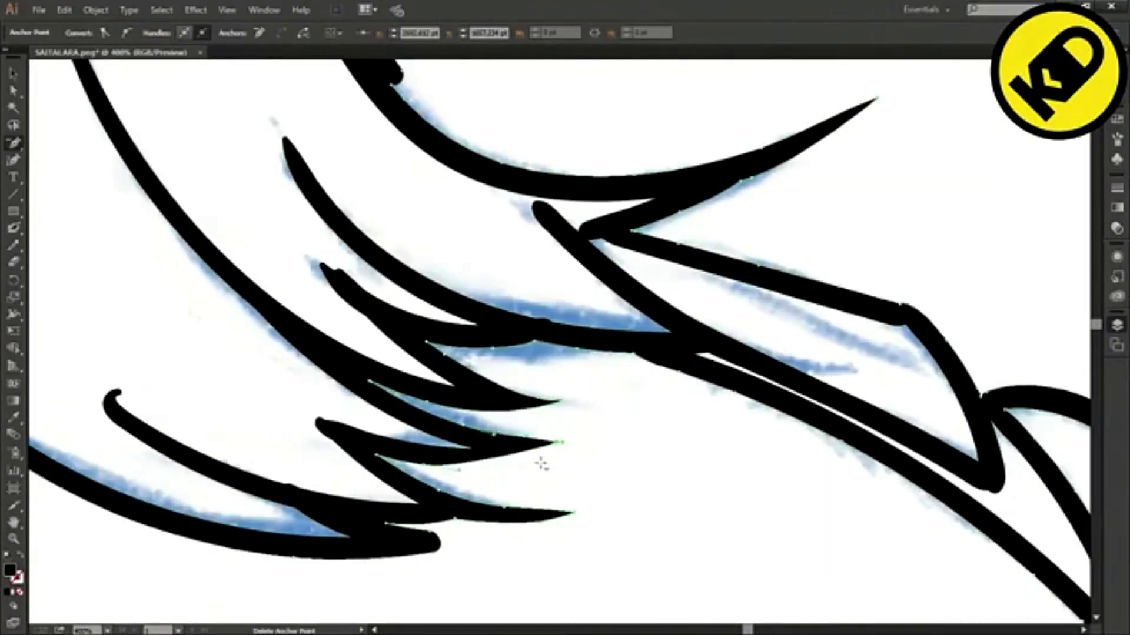
# Delete the rounded anchor points at the inner starts of the right-hand hair strands, including the curled one.
pyautogui.scroll(-2, 540, 464)
pyautogui.click(119, 343)
pyautogui.press('a')
pyautogui.click(131, 328)
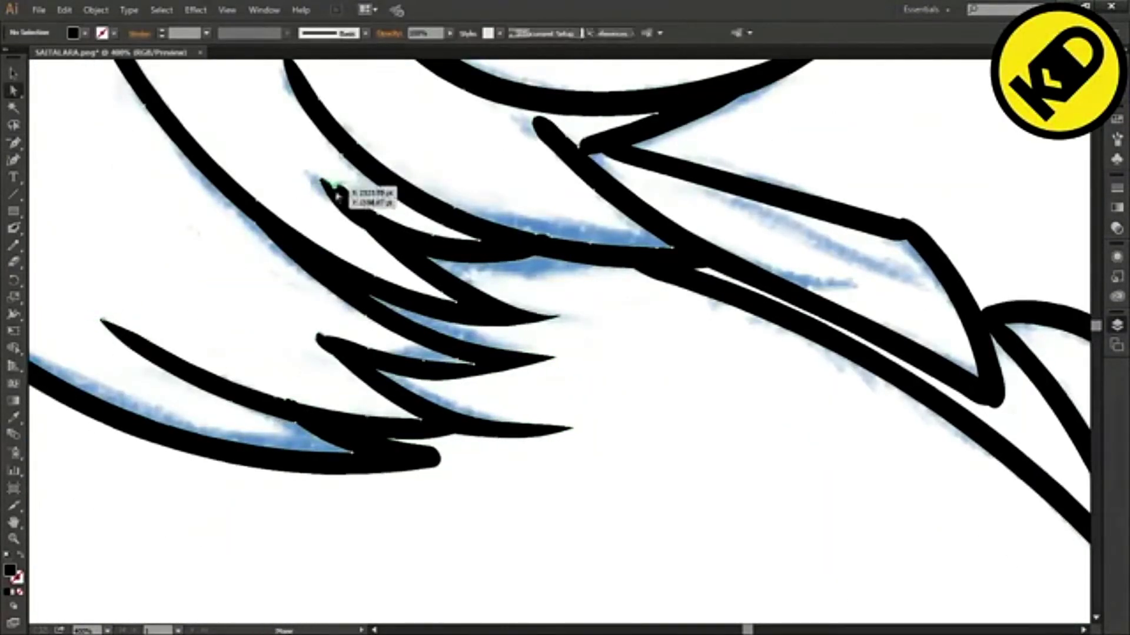
pyautogui.click(338, 188)
pyautogui.press('-')
pyautogui.click(339, 188)
pyautogui.scroll(1, 326, 347)
pyautogui.scroll(2, 327, 351)
# Taper the lowest right-hand hair strand to a point and remove the surplus anchor point on the stroke above it.
pyautogui.click(14, 93)
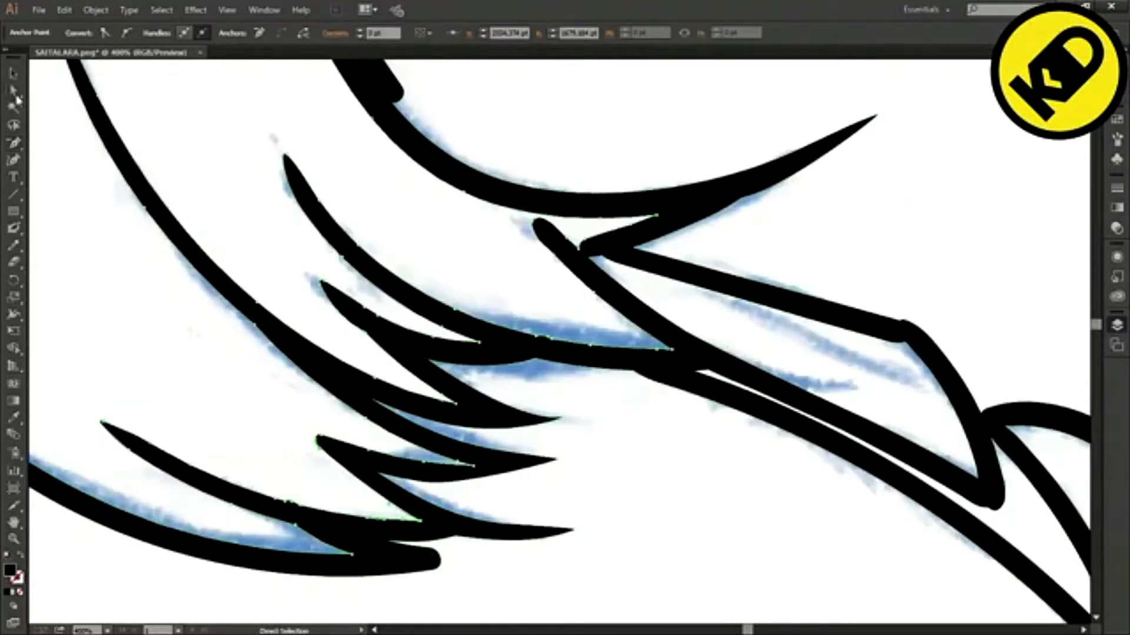
pyautogui.click(438, 563)
pyautogui.press('-')
pyautogui.click(438, 563)
pyautogui.click(14, 93)
pyautogui.click(433, 562)
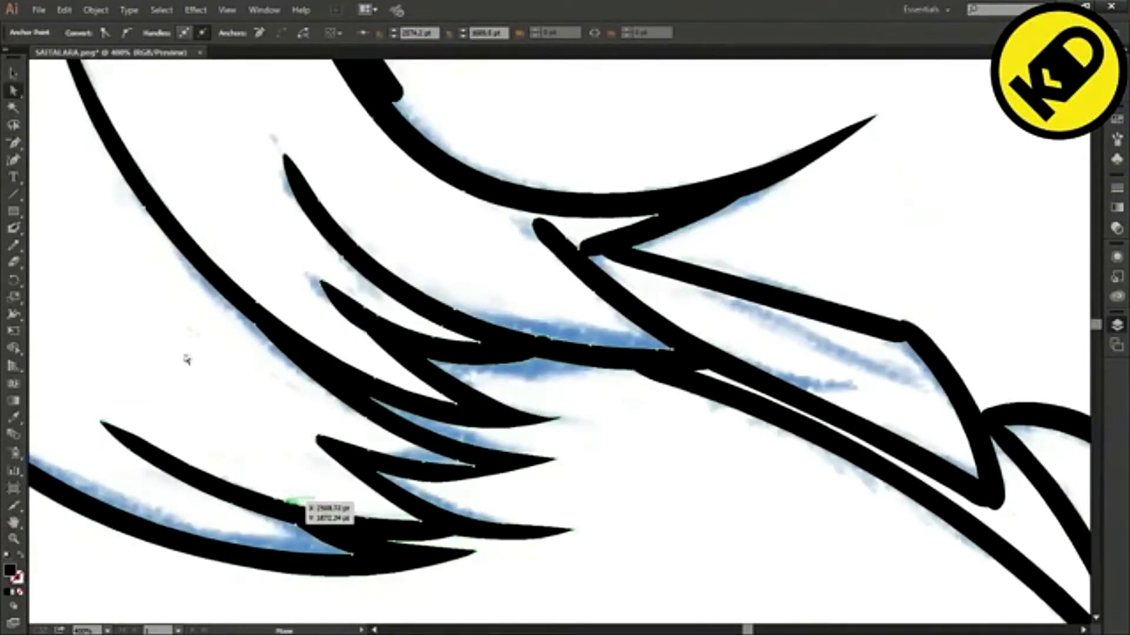
pyautogui.click(287, 501)
pyautogui.press('-')
# Delete the rounded end anchor point of the right-hand shoulder strap line beneath the hair.
pyautogui.scroll(2, 329, 353)
pyautogui.press('a')
pyautogui.click(539, 310)
pyautogui.press('-')
pyautogui.click(538, 310)
pyautogui.scroll(2, 338, 203)
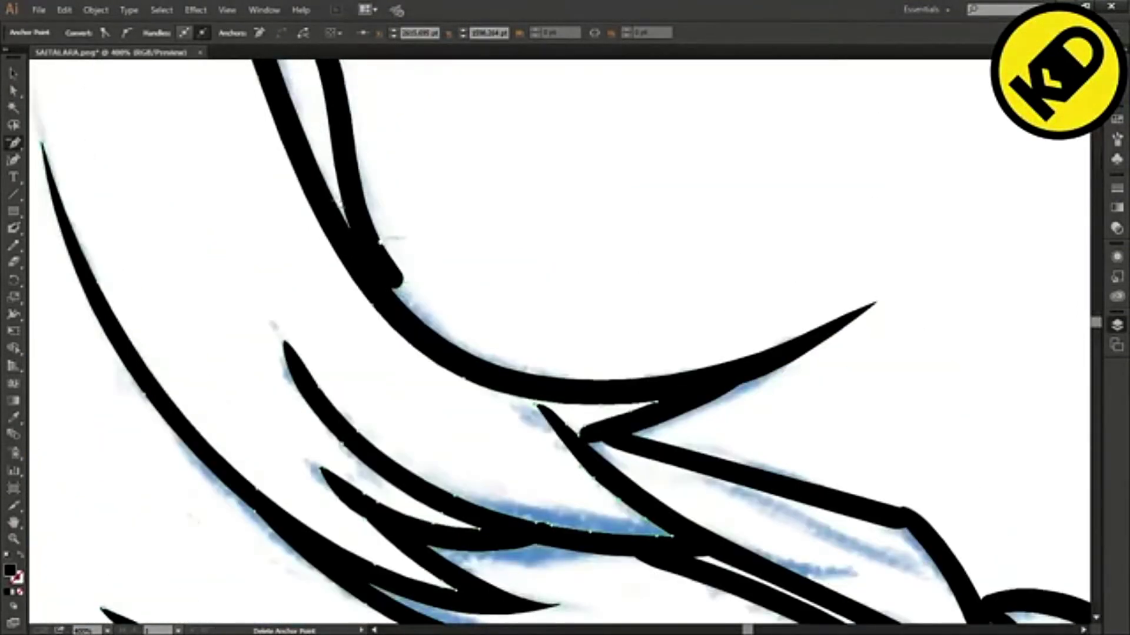
# Delete surplus anchor points on the stroke ends along the right-hand hair outline up to the ear.
pyautogui.scroll(5, 550, 303)
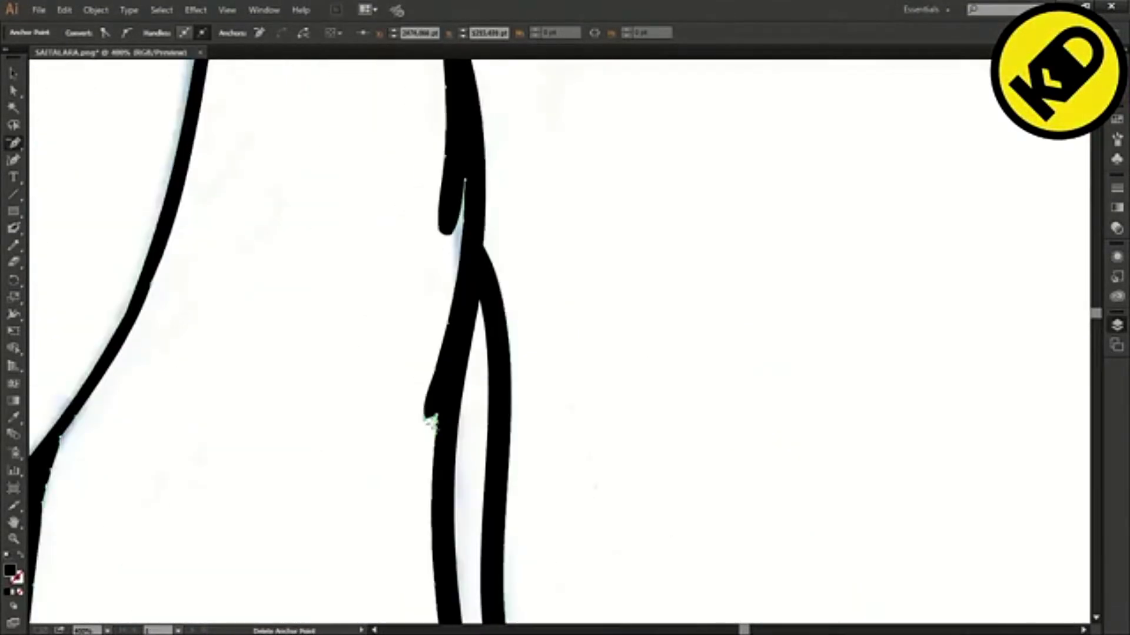
pyautogui.scroll(3, 438, 353)
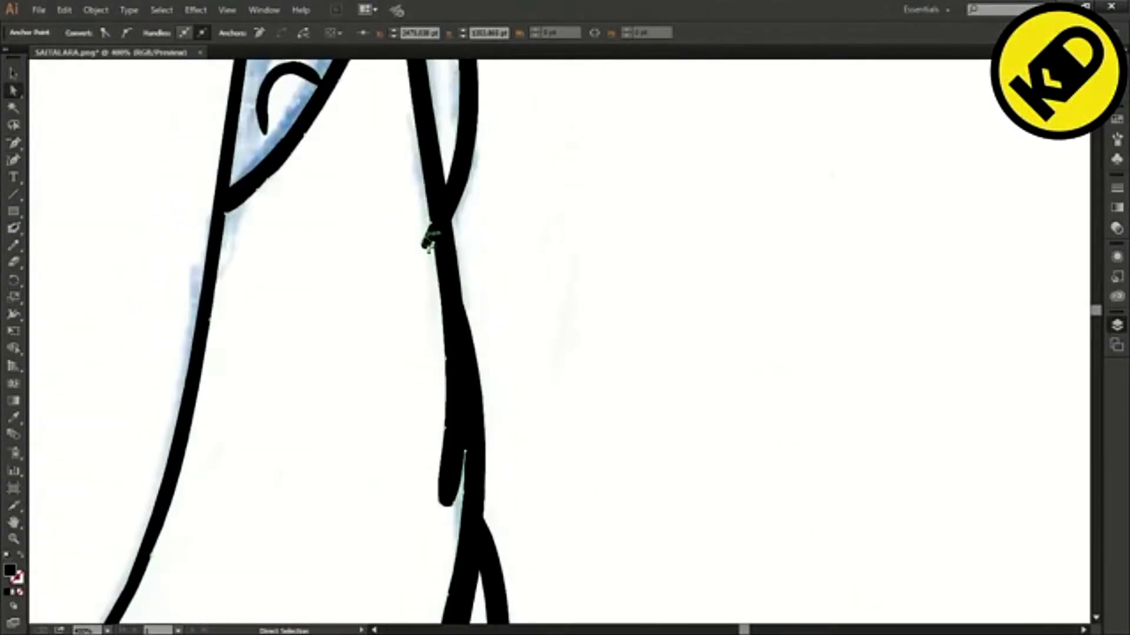
pyautogui.scroll(5, 493, 286)
pyautogui.click(413, 198)
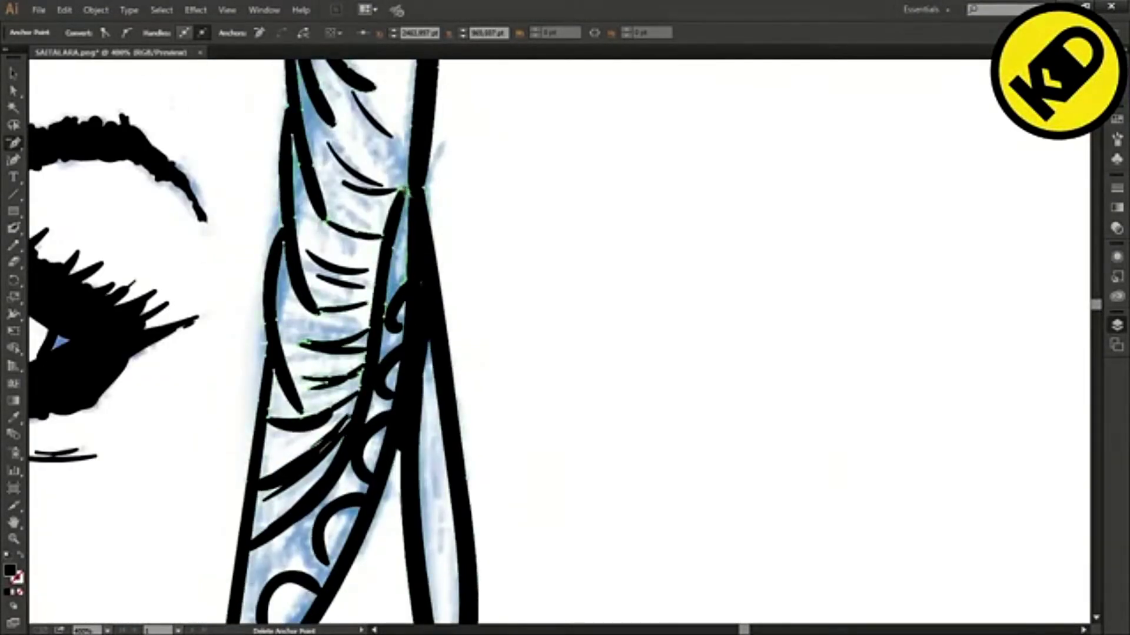
pyautogui.keyDown('ctrl'); pyautogui.click(471, 280); pyautogui.keyUp('ctrl')
# Delete anchor points to taper the hairline stroke and the inner ends of the forehead ridges above the right-hand eyebrow.
pyautogui.scroll(-5, 456, 280)
pyautogui.scroll(1, 540, 280)
pyautogui.scroll(-5, 540, 280)
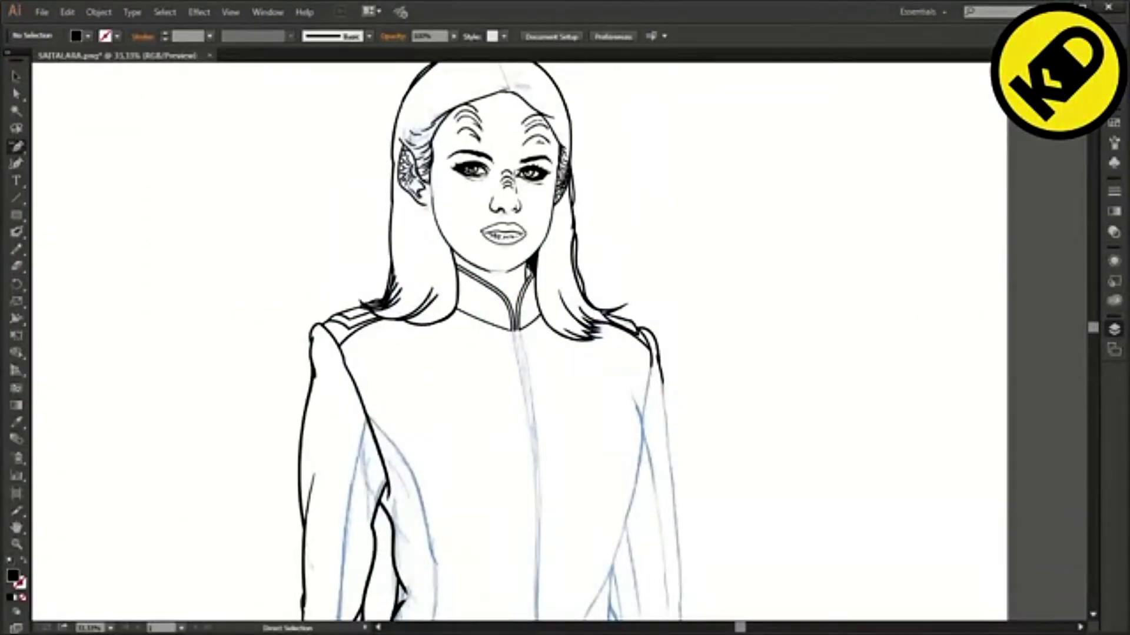
pyautogui.scroll(-1, 540, 279)
pyautogui.scroll(2, 538, 135)
pyautogui.scroll(-1, 538, 135)
pyautogui.scroll(7, 540, 139)
pyautogui.click(736, 266)
pyautogui.scroll(-2, 761, 255)
pyautogui.click(348, 203)
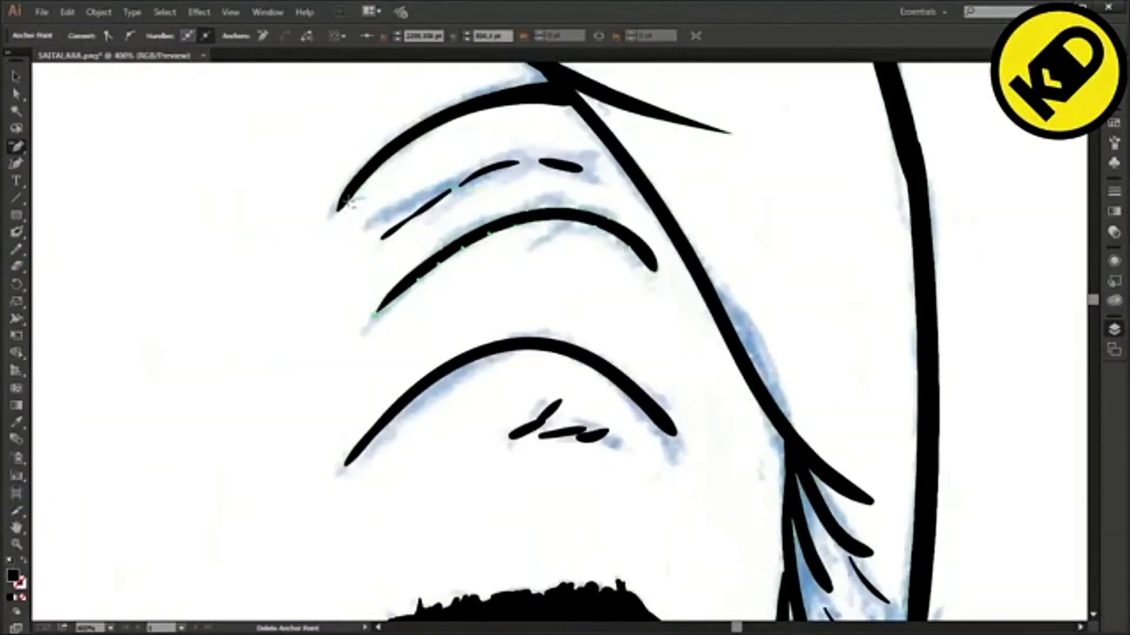
pyautogui.click(379, 311)
# Sharpen the remaining blunt forehead ridge ends above both eyebrows by deleting their end anchor points.
pyautogui.scroll(-1, 862, 191)
pyautogui.hscroll(-6, 863, 191)
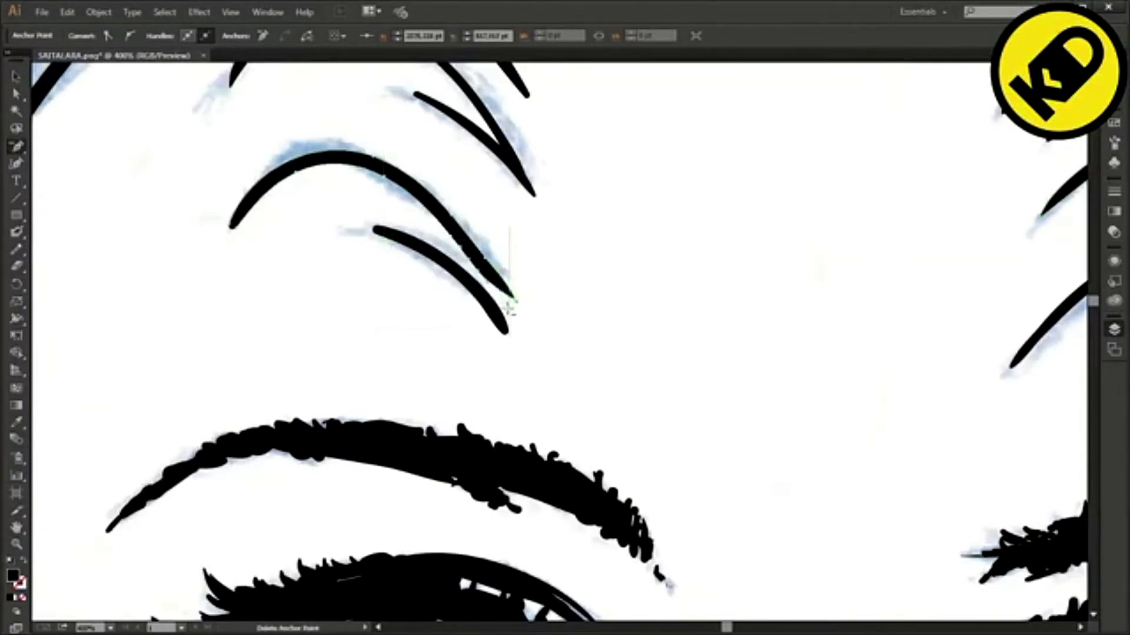
pyautogui.scroll(3, 524, 164)
pyautogui.scroll(-3, 563, 241)
pyautogui.scroll(5, 849, 231)
pyautogui.click(297, 287)
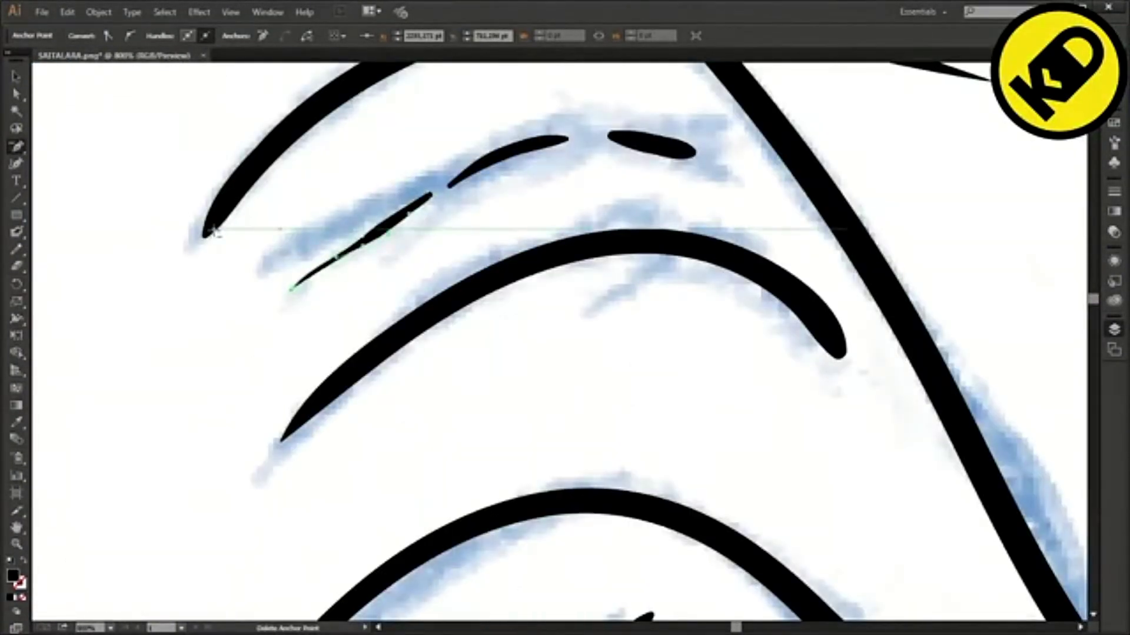
pyautogui.click(207, 232)
pyautogui.scroll(-10, 710, 211)
pyautogui.scroll(4, 511, 372)
pyautogui.click(346, 352)
pyautogui.click(372, 358)
pyautogui.click(338, 347)
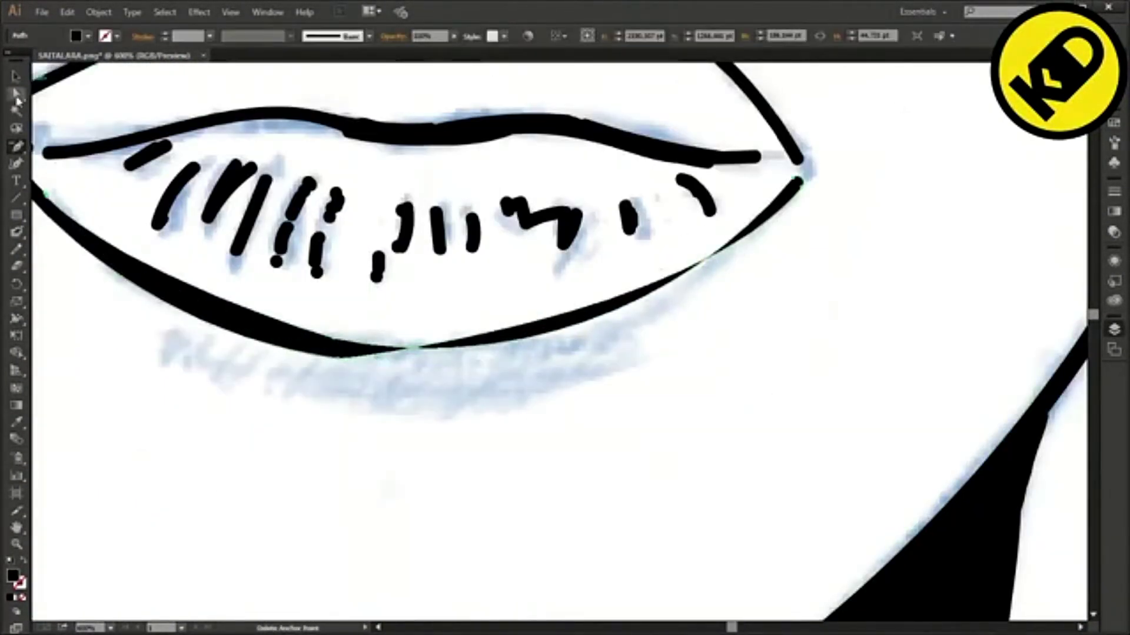
pyautogui.click(17, 94)
pyautogui.hotkey('ctrl', 'z')
pyautogui.hotkey('ctrl', 'z')
pyautogui.hotkey('ctrl', 'z')
# Remove the overlapping stroke end at the middle of the lower lip outline by deleting and adjusting anchor points.
pyautogui.scroll(2, 281, 341)
pyautogui.click(412, 360)
pyautogui.moveTo(373, 336); pyautogui.dragTo(380, 323)
pyautogui.click(412, 360)
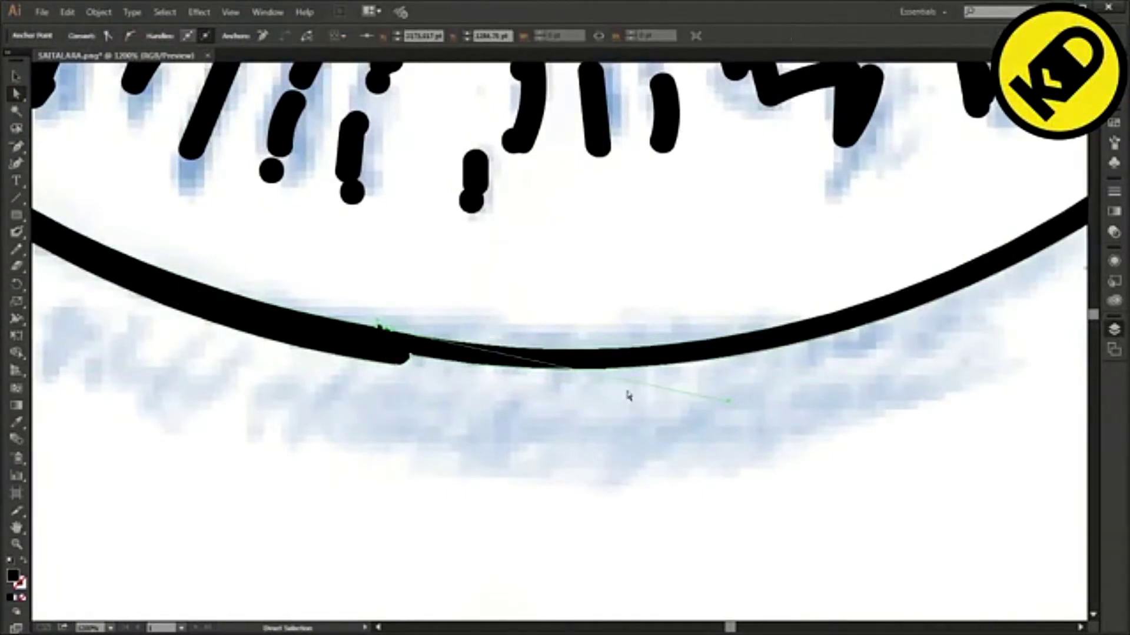
pyautogui.scroll(-3, 603, 397)
pyautogui.scroll(2, 524, 416)
pyautogui.press('-')
pyautogui.click(528, 355)
pyautogui.press('a')
# Reshape the right-hand half of the lower lip outline with its direction handles so it follows an even curve.
pyautogui.hscroll(5, 575, 386)
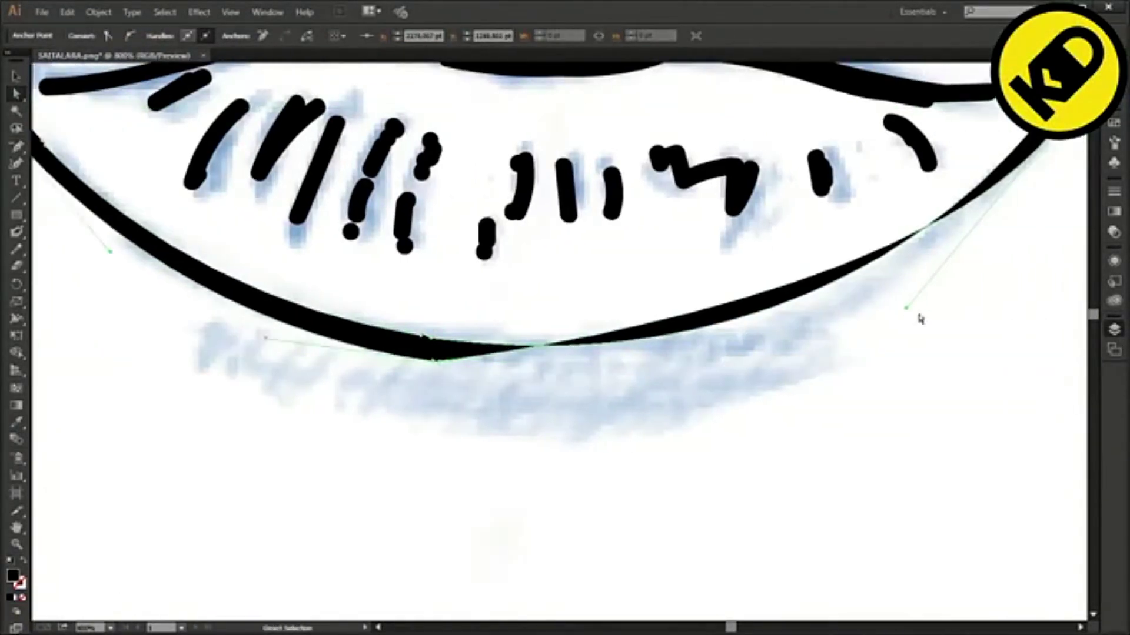
pyautogui.moveTo(906, 308)
pyautogui.mouseDown()
pyautogui.moveTo(855, 384)
pyautogui.moveTo(860, 413)
pyautogui.mouseUp()
pyautogui.hscroll(5, 860, 414)
pyautogui.moveTo(968, 137); pyautogui.dragTo(957, 135)
pyautogui.scroll(-2, 979, 146)
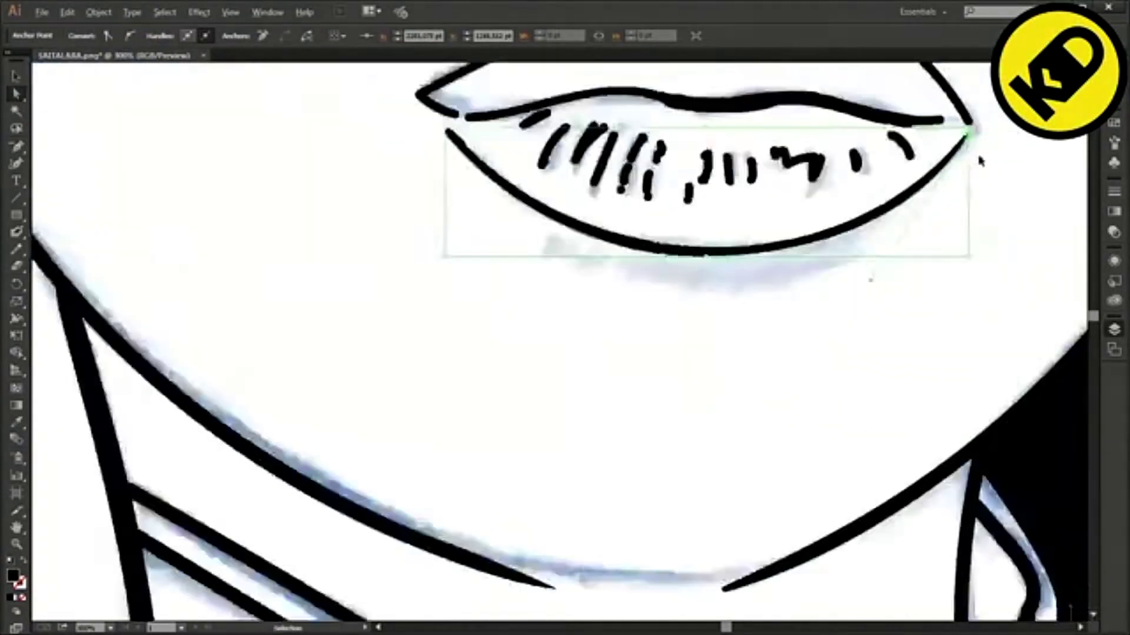
# Delete end anchor points to taper the strokes at the left-hand mouth corner and both ends of the line between the lips.
pyautogui.scroll(2, 347, 132)
pyautogui.press('-')
pyautogui.hscroll(1, 580, 154)
pyautogui.click(580, 159)
pyautogui.scroll(2, 594, 171)
pyautogui.hscroll(3, 594, 171)
pyautogui.click(428, 252)
pyautogui.hscroll(6, 606, 216)
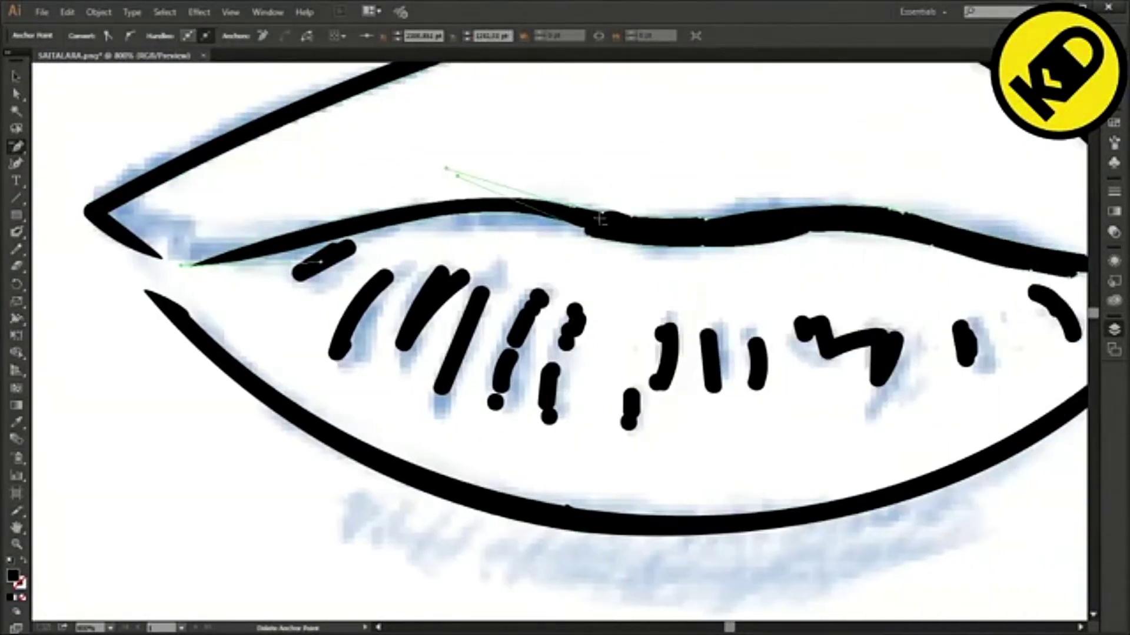
pyautogui.click(935, 269)
# Delete the protruding anchor point at the upper lip's right-hand peak and adjust the handle to smooth the contour.
pyautogui.hotkey('ctrl', '+')
pyautogui.scroll(5, 901, 279)
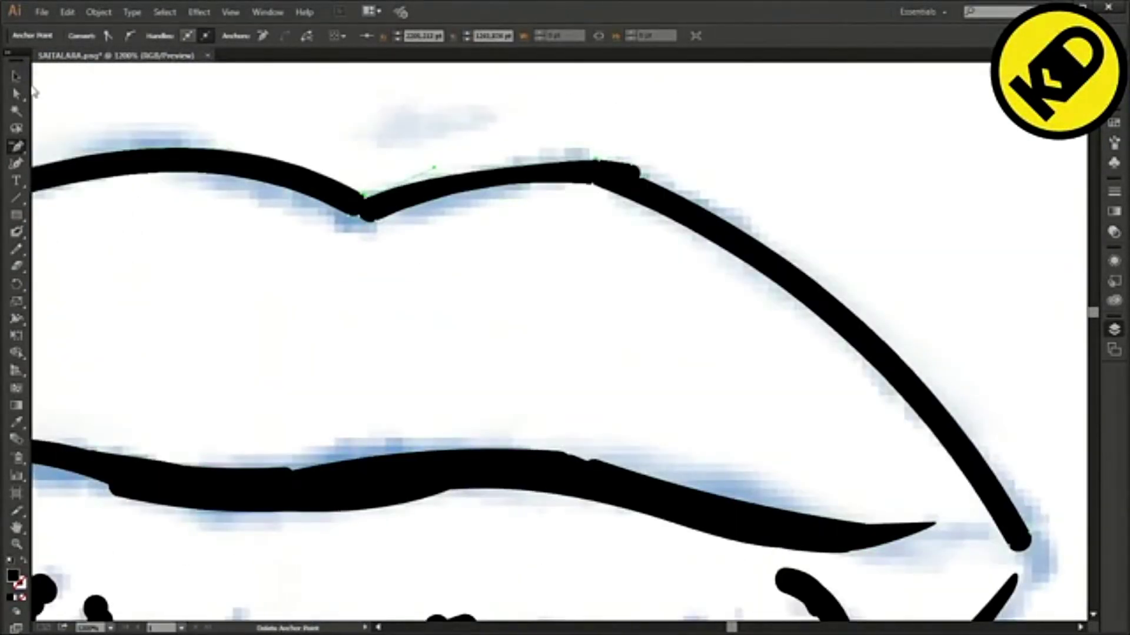
pyautogui.press('-')
pyautogui.click(641, 177)
pyautogui.hotkey('ctrl', '-')
pyautogui.hotkey('ctrl', '-')
pyautogui.press('a')
pyautogui.moveTo(556, 185); pyautogui.dragTo(613, 200)
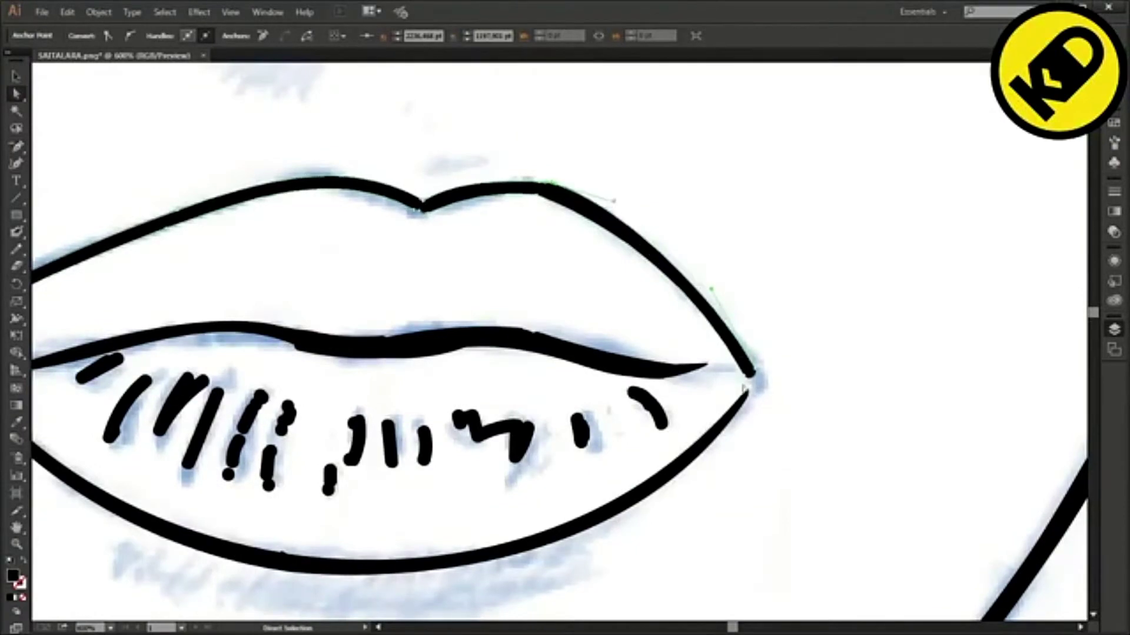
# Taper the upper lip's right-hand end and the lower lip's left-hand end at the mouth corners.
pyautogui.moveTo(746, 375); pyautogui.dragTo(754, 372)
pyautogui.hotkey('ctrl', 'z')
pyautogui.click(769, 269)
pyautogui.hotkey('ctrl', '-')
pyautogui.hotkey('ctrl', '-')
pyautogui.hotkey('ctrl', '+')
pyautogui.hotkey('ctrl', '+')
pyautogui.hscroll(-5, 235, 294)
pyautogui.click(250, 318)
# Paint short Blob Brush strokes to close the lip outline at the mouth corners.
pyautogui.click(16, 233)
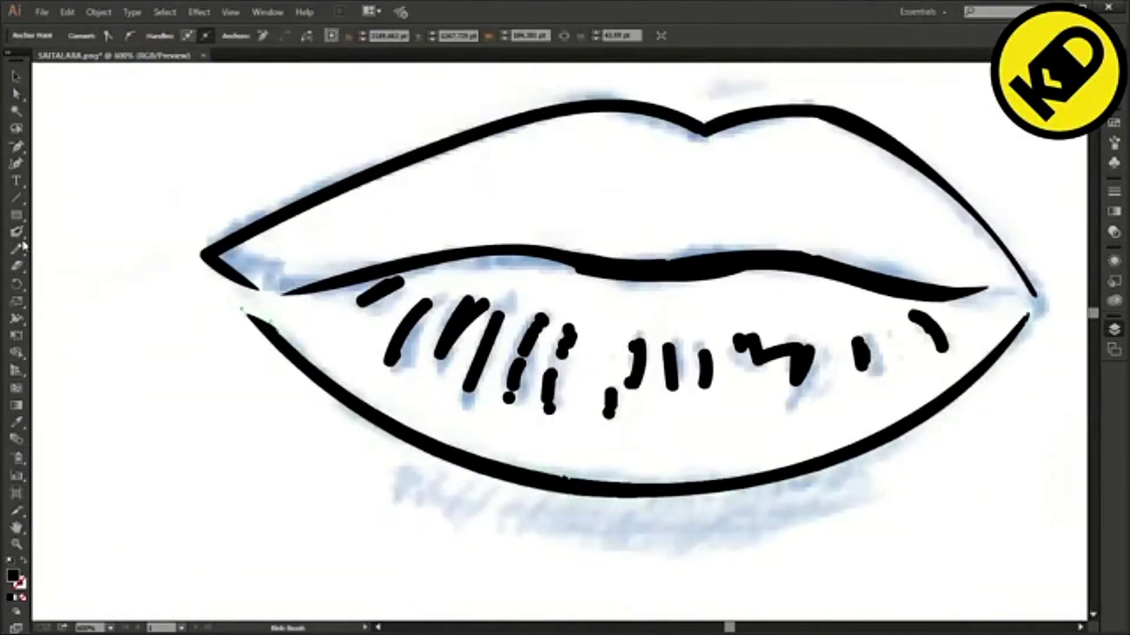
pyautogui.moveTo(226, 272); pyautogui.dragTo(318, 372)
pyautogui.moveTo(227, 268); pyautogui.dragTo(256, 278)
pyautogui.hotkey('ctrl', '-')
pyautogui.hotkey('ctrl', '+')
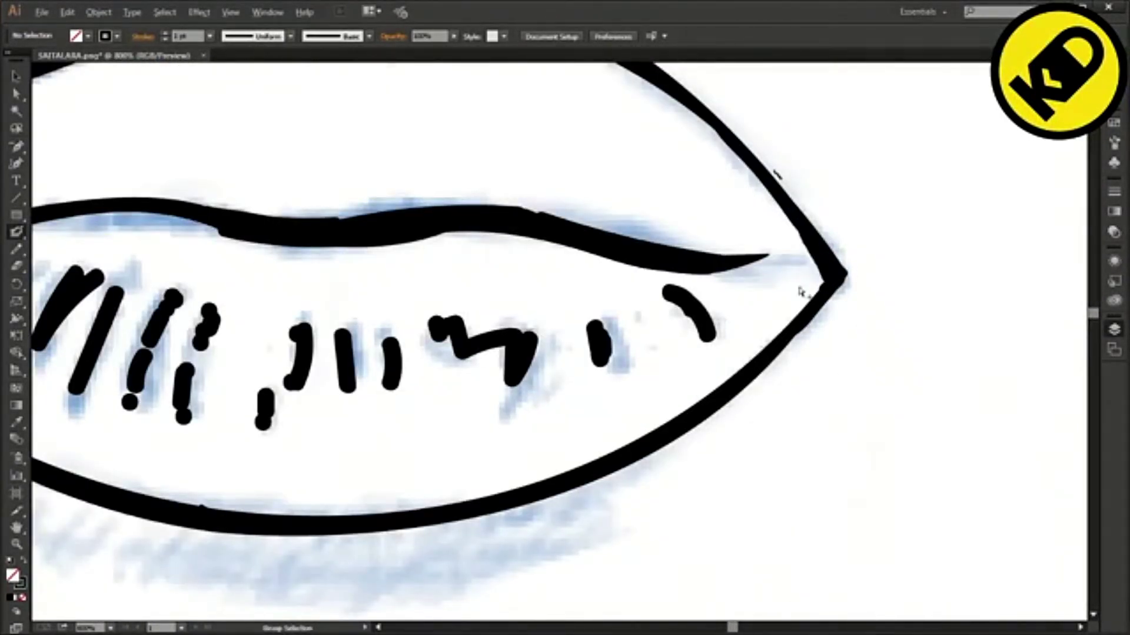
# Ink the upper part of the left-hand sleeve's lengthwise seam, starting at the armpit.
pyautogui.scroll(-10, 802, 291)
pyautogui.moveTo(540, 466); pyautogui.dragTo(400, 164)
pyautogui.scroll(2, 401, 165)
pyautogui.moveTo(421, 330); pyautogui.dragTo(411, 140)
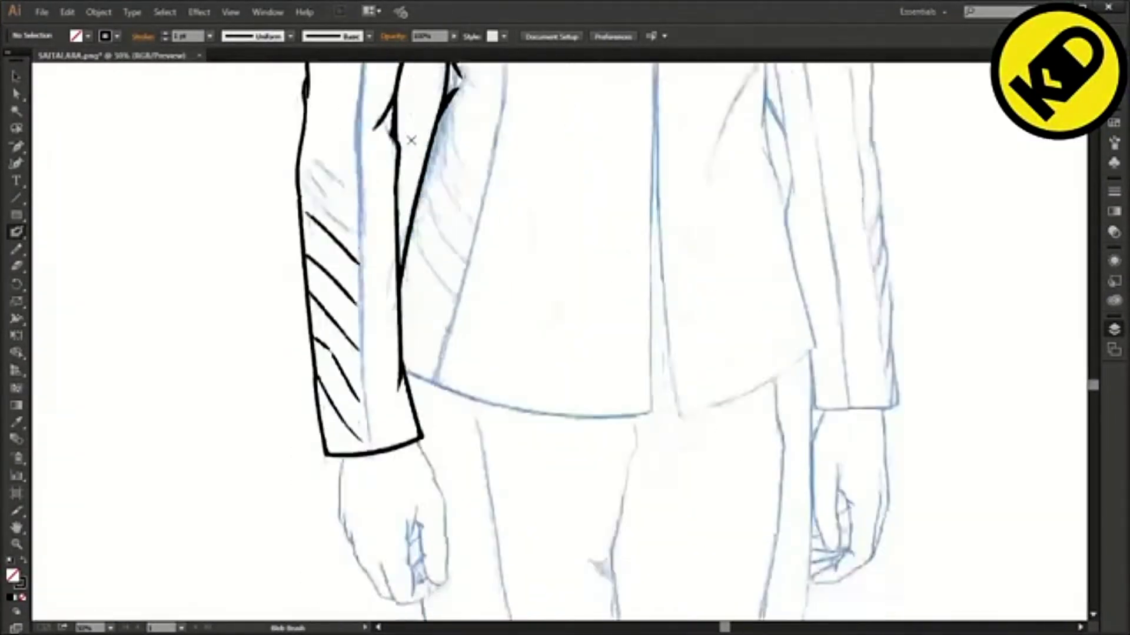
pyautogui.scroll(3, 410, 140)
pyautogui.scroll(10, 411, 140)
pyautogui.scroll(3, 412, 140)
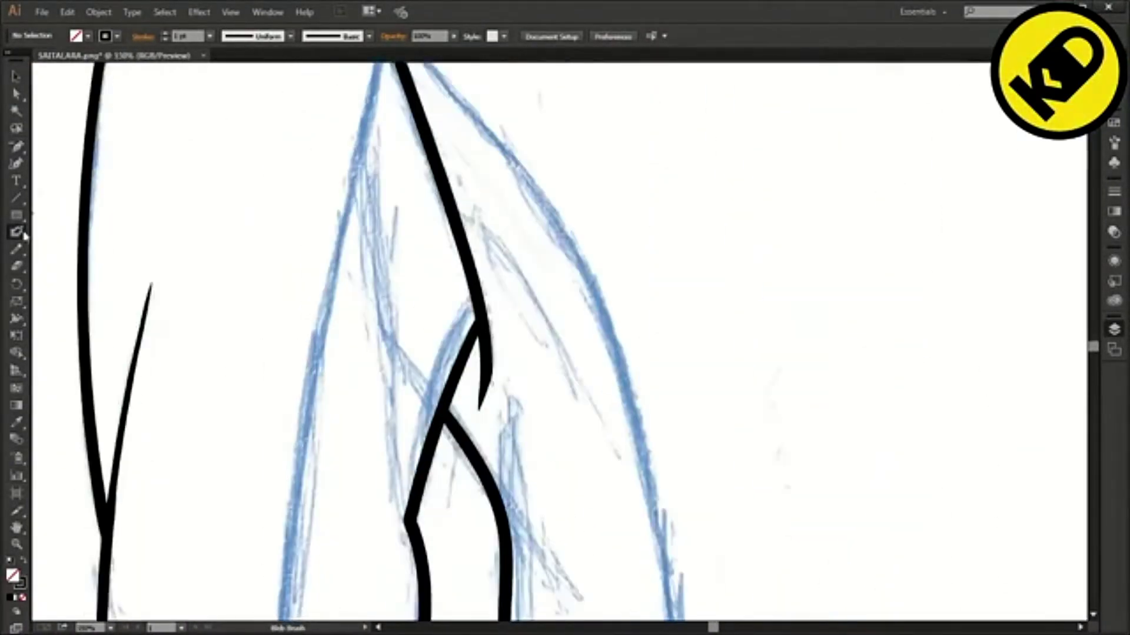
pyautogui.scroll(3, 660, 311)
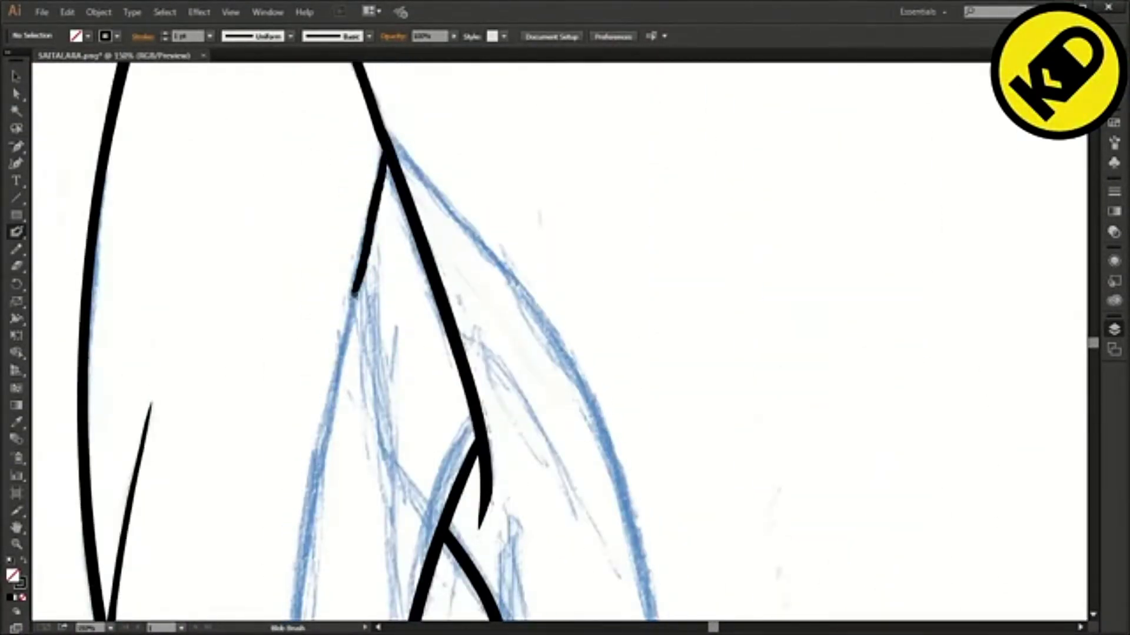
# Extend the left-hand sleeve's lengthwise seam down the forearm to the cuff.
pyautogui.hotkey('ctrl', '-')
pyautogui.scroll(-10, 281, 419)
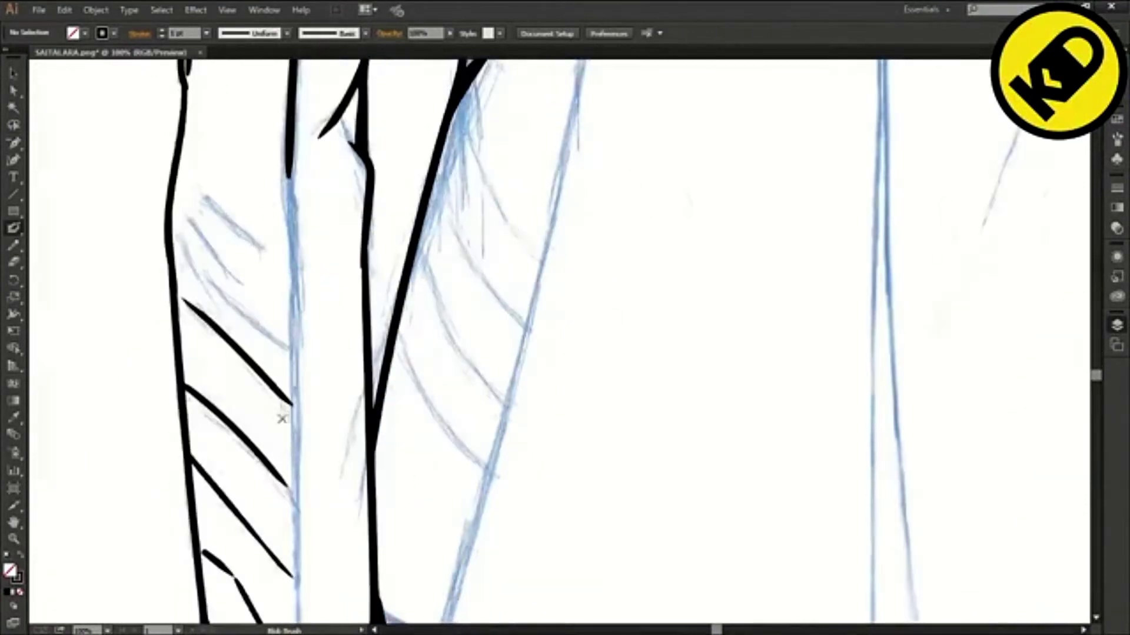
pyautogui.moveTo(293, 399); pyautogui.dragTo(294, 525)
pyautogui.moveTo(295, 526)
pyautogui.mouseDown()
pyautogui.moveTo(297, 288)
pyautogui.moveTo(317, 534)
pyautogui.mouseUp()
pyautogui.scroll(-3, 321, 546)
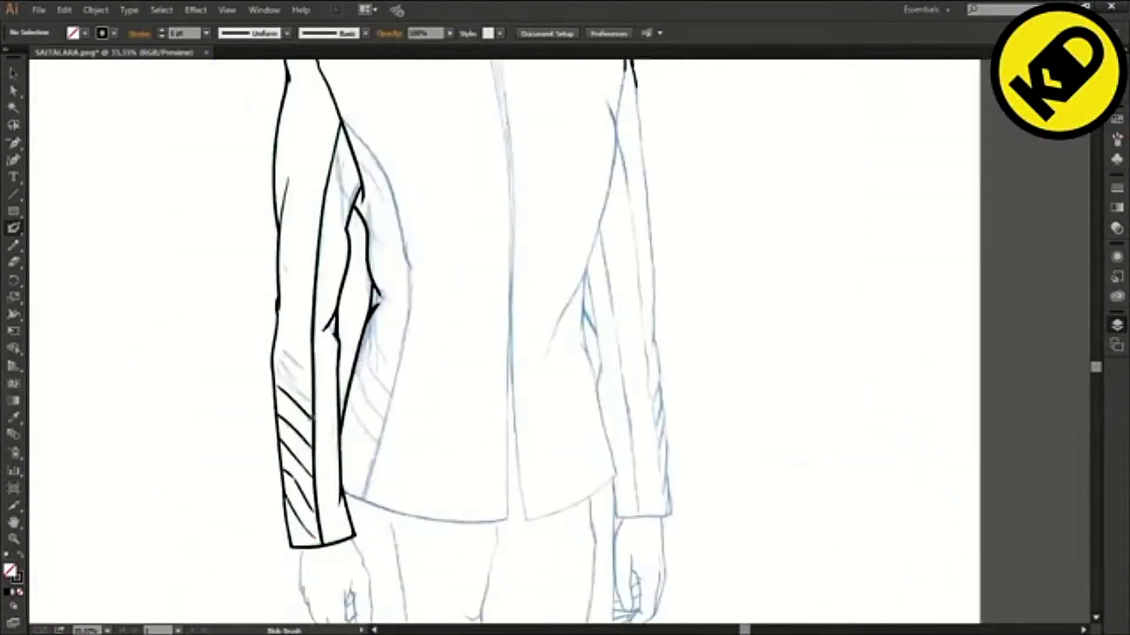
# Ink the jacket's curved left-hand side seam from armpit to hem and the diagonal folds beside it at the waist.
pyautogui.moveTo(375, 204); pyautogui.dragTo(337, 356)
pyautogui.scroll(2, 338, 356)
pyautogui.hotkey('ctrl', '-')
pyautogui.hotkey('ctrl', '-')
pyautogui.hotkey('ctrl', '+')
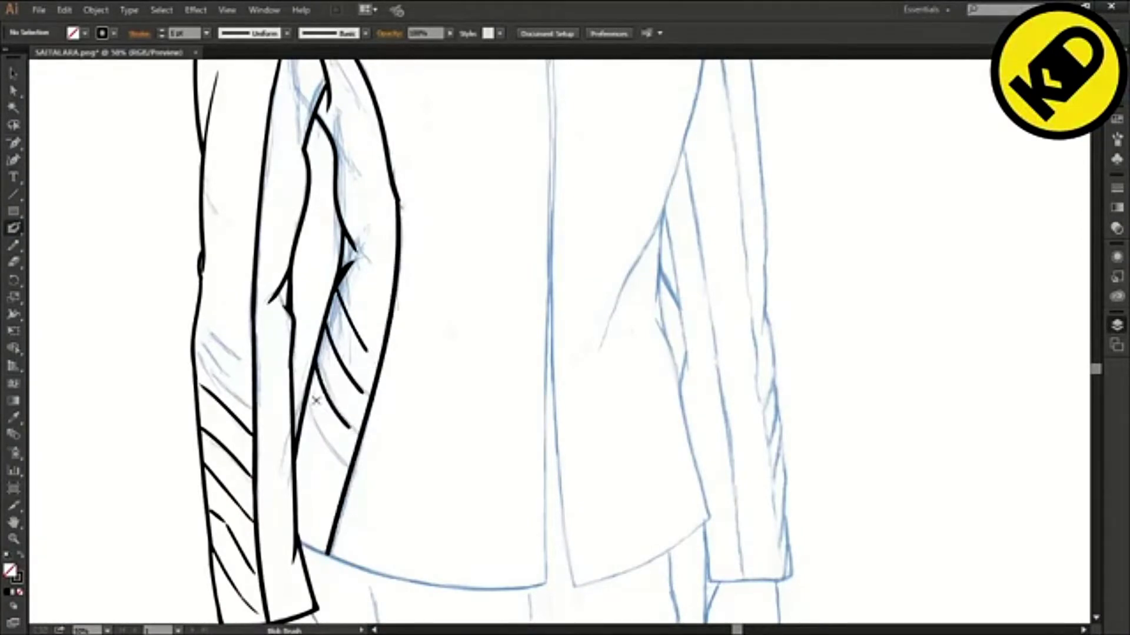
# Redo the lowest waist fold and ink the jacket's bottom hem across both front panels.
pyautogui.hotkey('ctrl', 'z')
pyautogui.moveTo(299, 540); pyautogui.dragTo(343, 560)
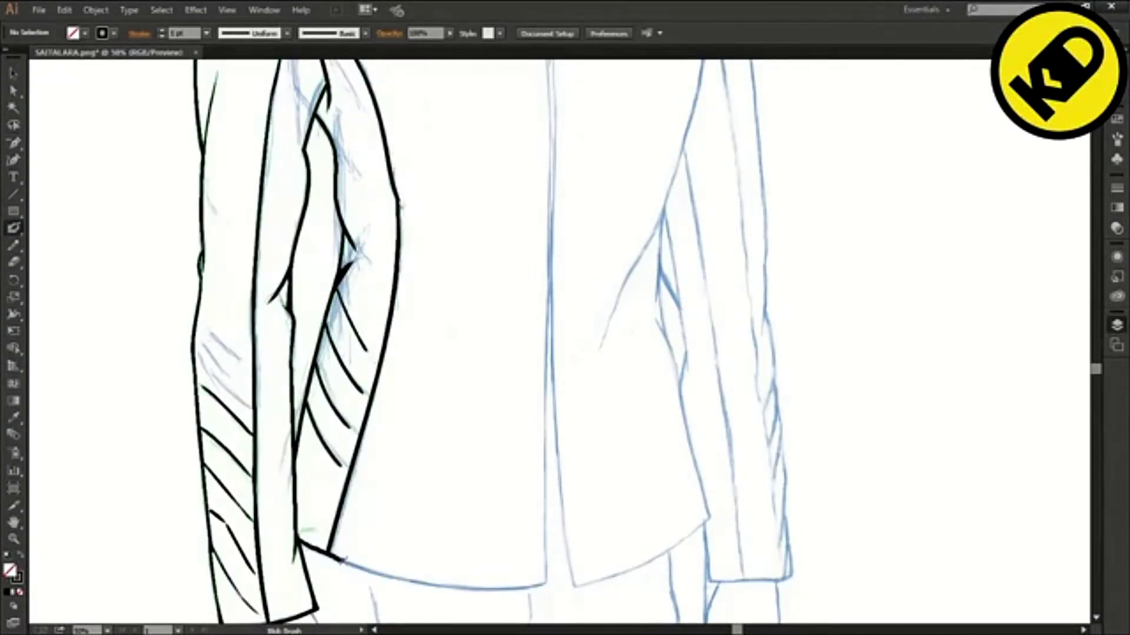
pyautogui.hotkey('ctrl', '+')
pyautogui.hotkey('ctrl', '+')
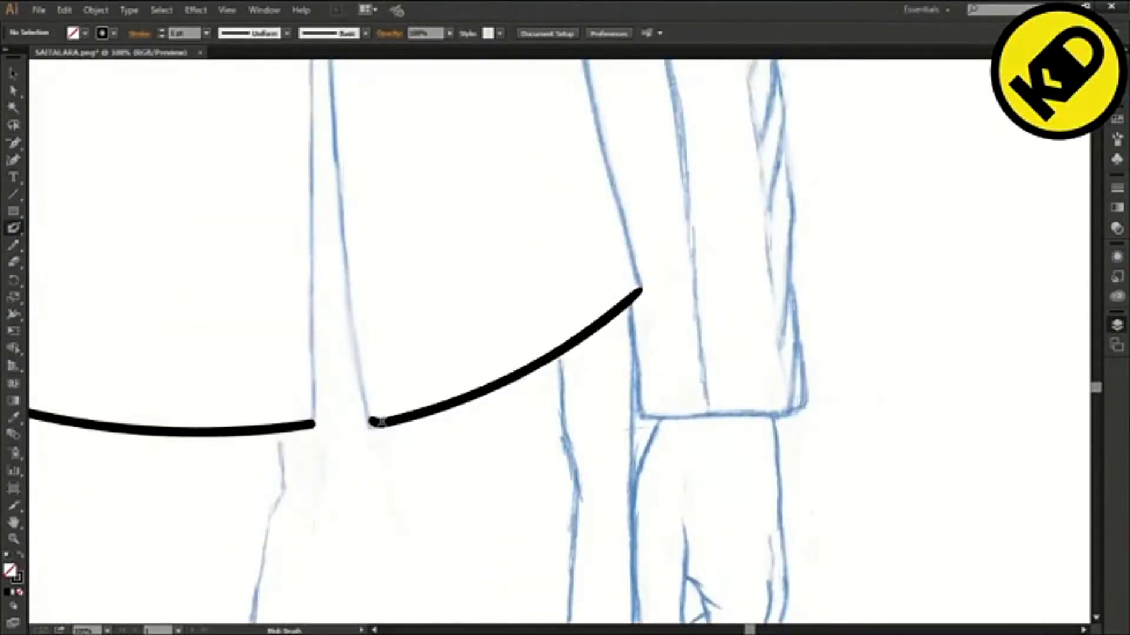
# Ink the crease at the right-hand armpit and the jacket's right-hand side seam curving down to the waist.
pyautogui.scroll(-3, 777, 405)
pyautogui.scroll(4, 676, 135)
pyautogui.moveTo(455, 257); pyautogui.dragTo(511, 426)
pyautogui.scroll(-1, 563, 471)
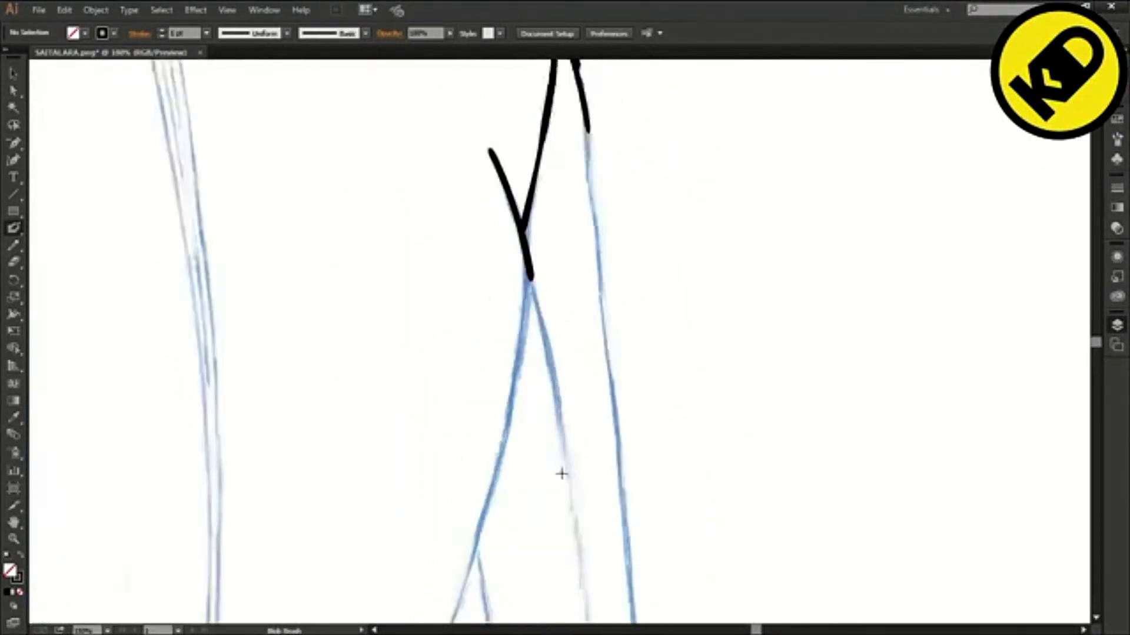
pyautogui.scroll(-3, 562, 471)
pyautogui.moveTo(530, 139); pyautogui.dragTo(413, 566)
pyautogui.scroll(-3, 521, 474)
pyautogui.scroll(2, 524, 475)
pyautogui.moveTo(581, 313); pyautogui.dragTo(569, 336)
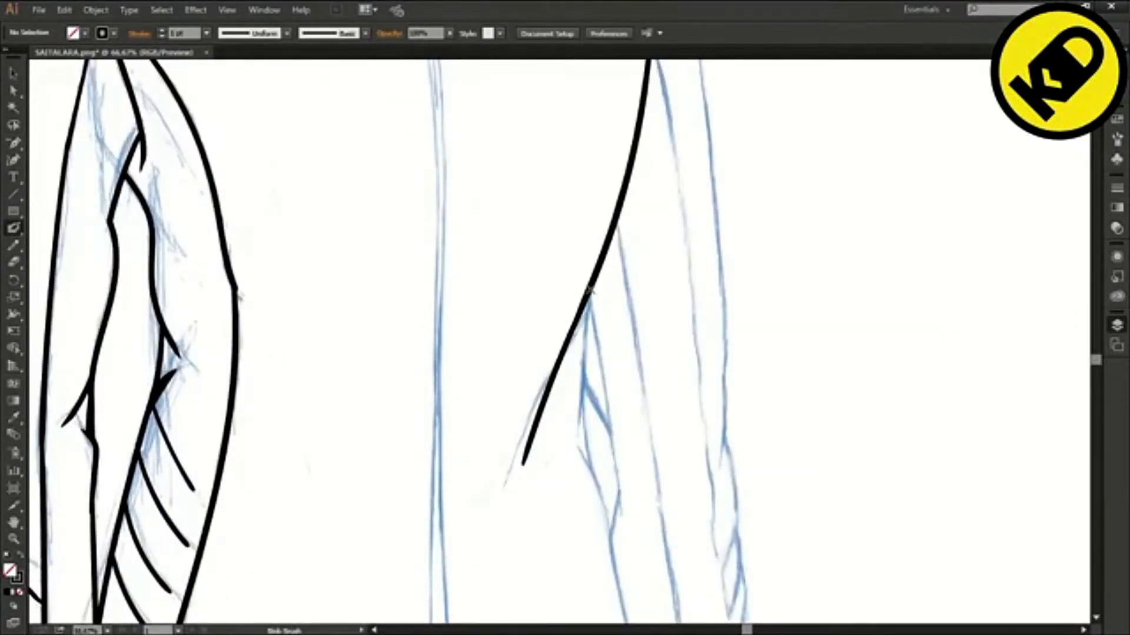
# Undo the last short stroke and ink the jacket's lower right-hand side edge and the small folds beside the waist.
pyautogui.scroll(-5, 593, 478)
pyautogui.hotkey('ctrl', 'z')
pyautogui.moveTo(573, 186); pyautogui.dragTo(650, 458)
pyautogui.scroll(4, 647, 468)
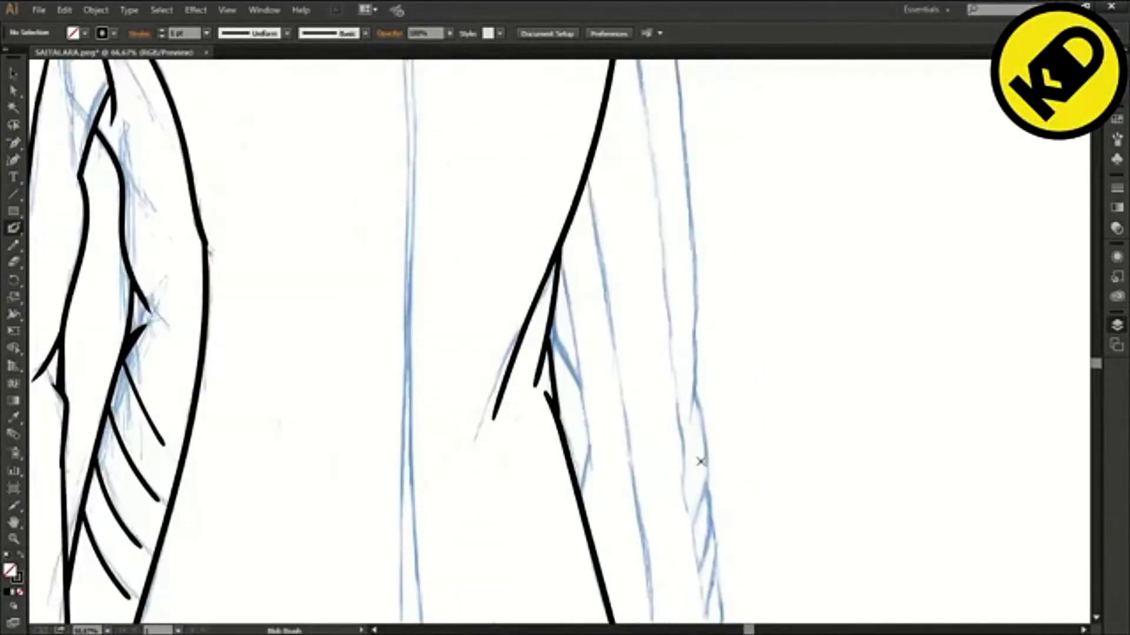
pyautogui.moveTo(582, 492); pyautogui.dragTo(589, 445)
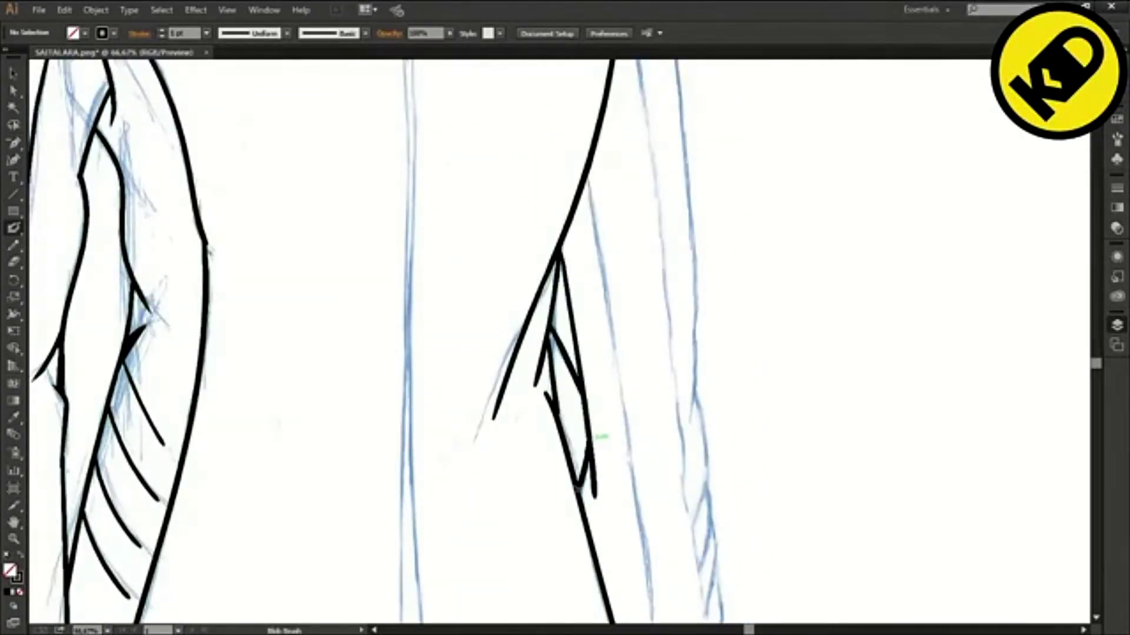
# Ink the trouser lines below the hem: the right-hand leg's outer edge and side seam, the crotch fold and the inseam.
pyautogui.scroll(-8, 591, 465)
pyautogui.scroll(2, 656, 455)
pyautogui.scroll(-2, 506, 340)
pyautogui.moveTo(547, 160); pyautogui.dragTo(523, 547)
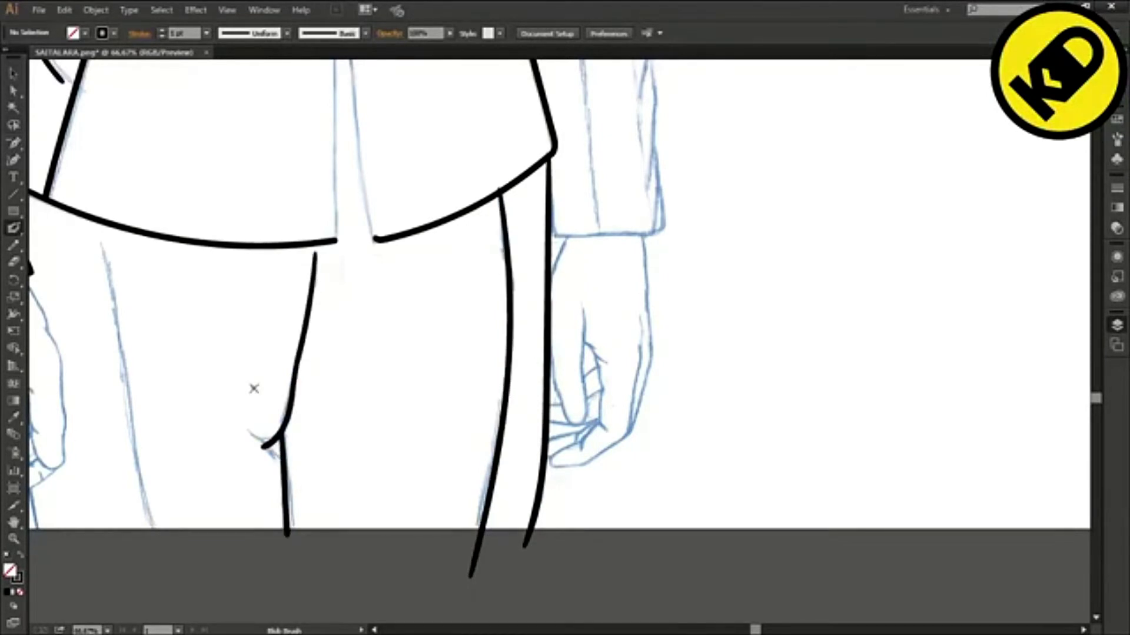
pyautogui.scroll(-3, 388, 372)
pyautogui.scroll(2, 383, 430)
pyautogui.moveTo(282, 301); pyautogui.dragTo(290, 334)
pyautogui.scroll(2, 697, 432)
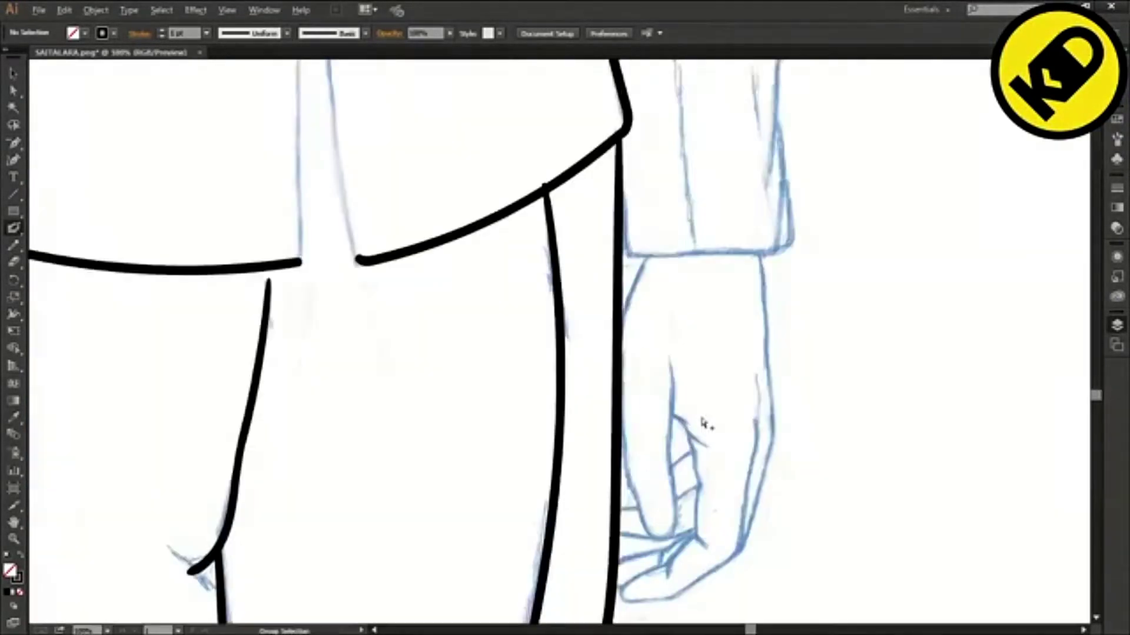
# Ink the right-hand sleeve's cuff edge and the overlapping folds along the outer forearm.
pyautogui.moveTo(552, 84); pyautogui.dragTo(553, 128)
pyautogui.scroll(5, 713, 169)
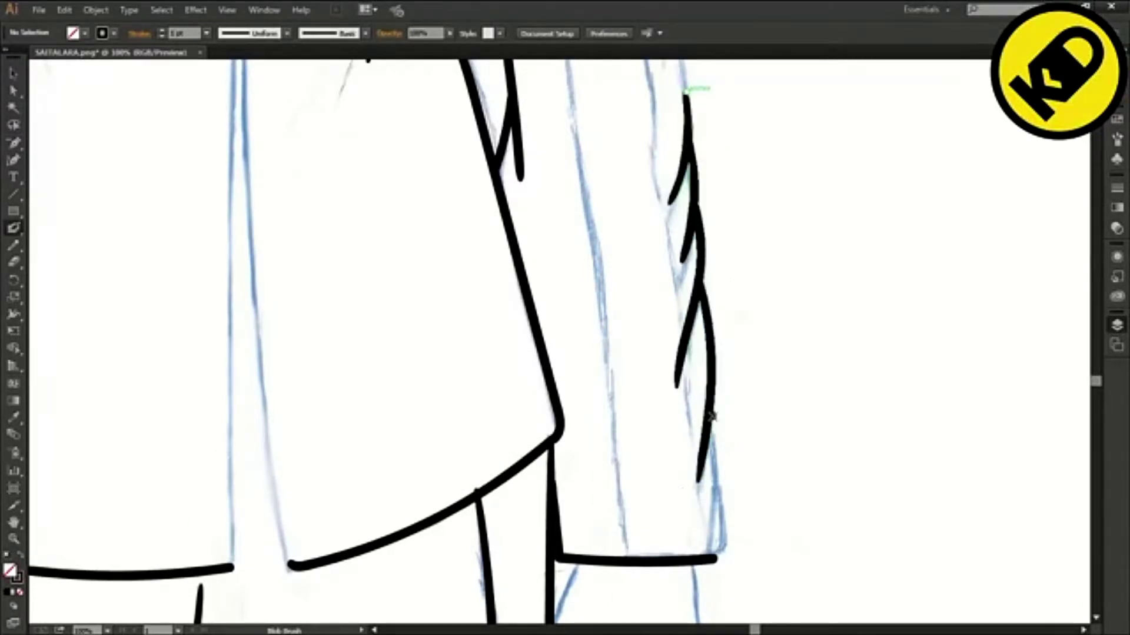
pyautogui.hotkey('ctrl', '-')
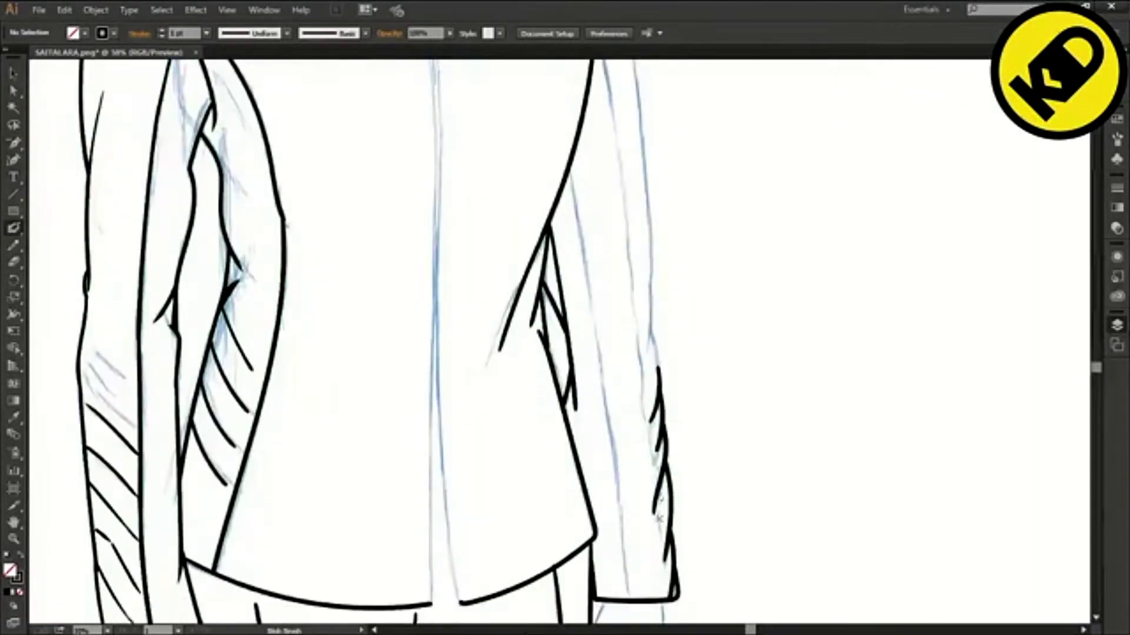
# Ink the right-hand sleeve's lengthwise seams and redo its outer edge down to the forearm folds.
pyautogui.scroll(2, 604, 536)
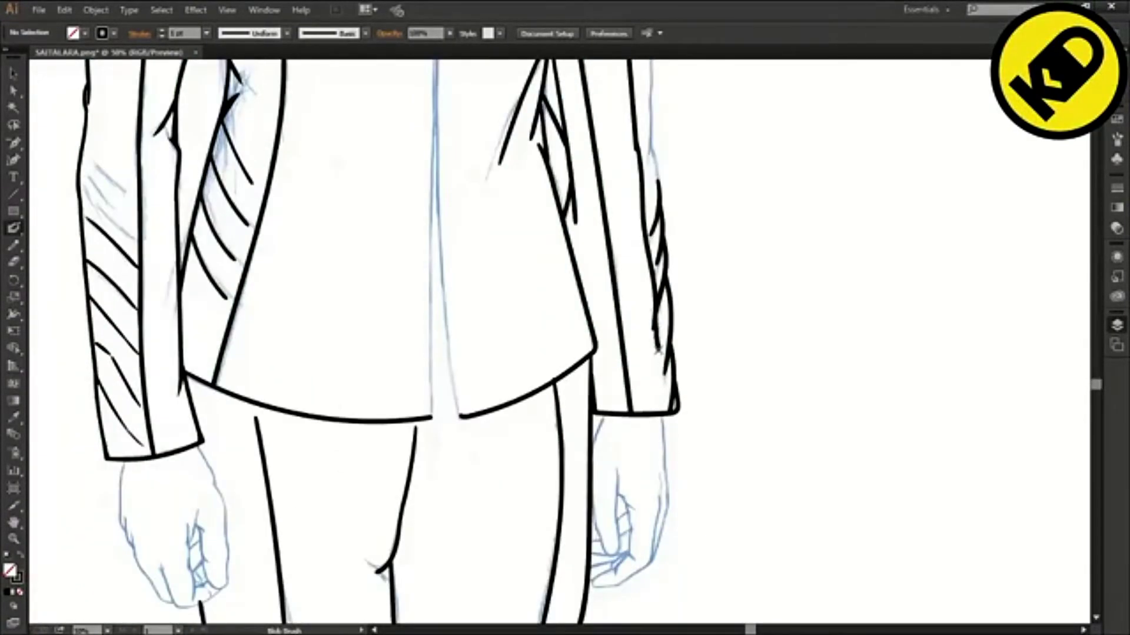
pyautogui.scroll(1, 565, 341)
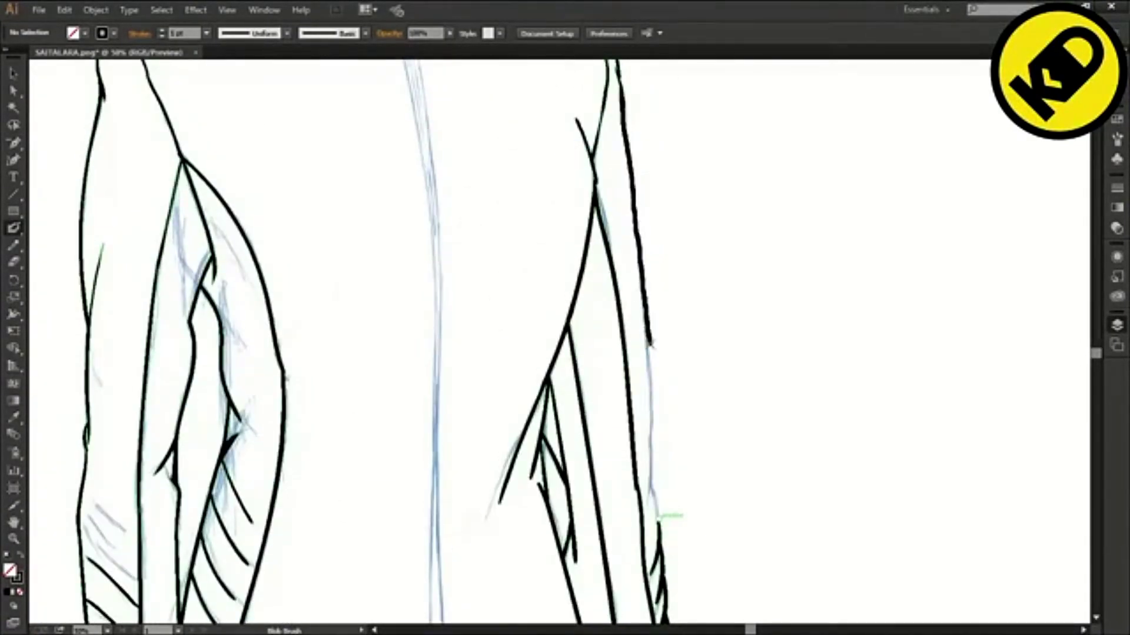
pyautogui.hotkey('ctrl', 'z')
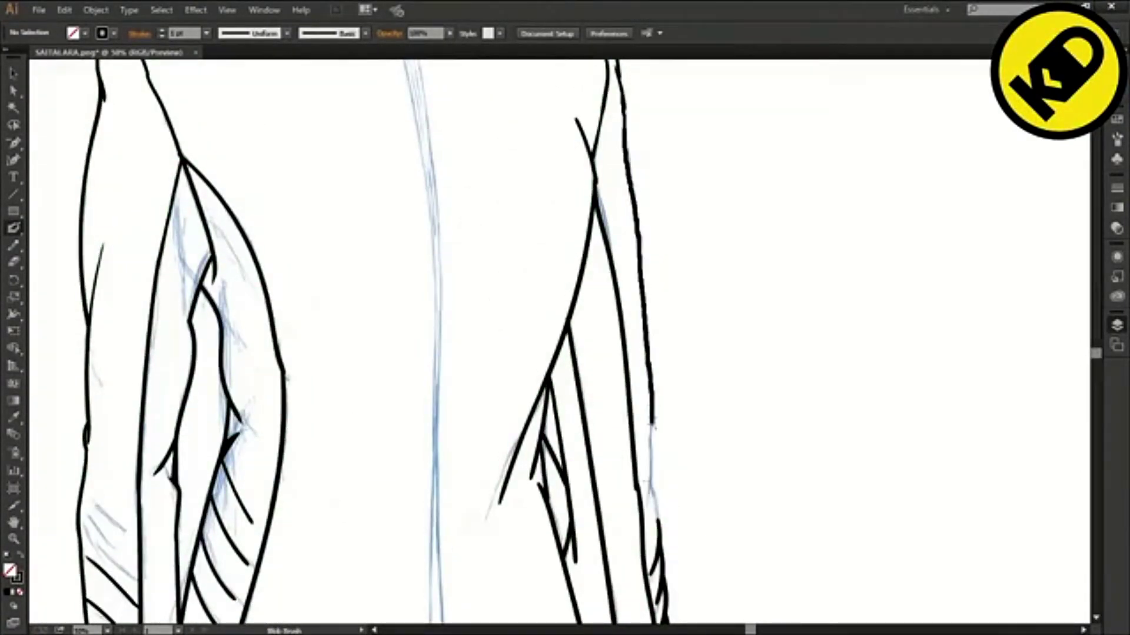
pyautogui.moveTo(653, 425); pyautogui.dragTo(659, 521)
# Ink the wrist and thumb outline of the hand below the right-hand cuff.
pyautogui.scroll(-1, 678, 583)
pyautogui.scroll(-5, 647, 500)
pyautogui.scroll(3, 558, 486)
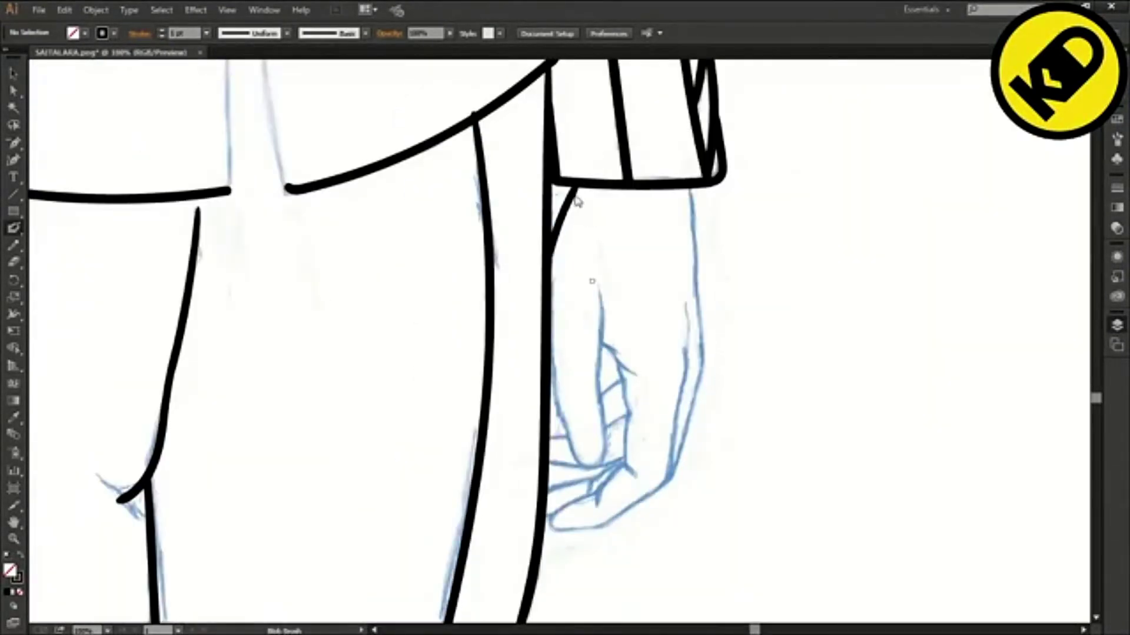
pyautogui.hotkey('ctrl', 'z')
pyautogui.moveTo(558, 415); pyautogui.dragTo(605, 437)
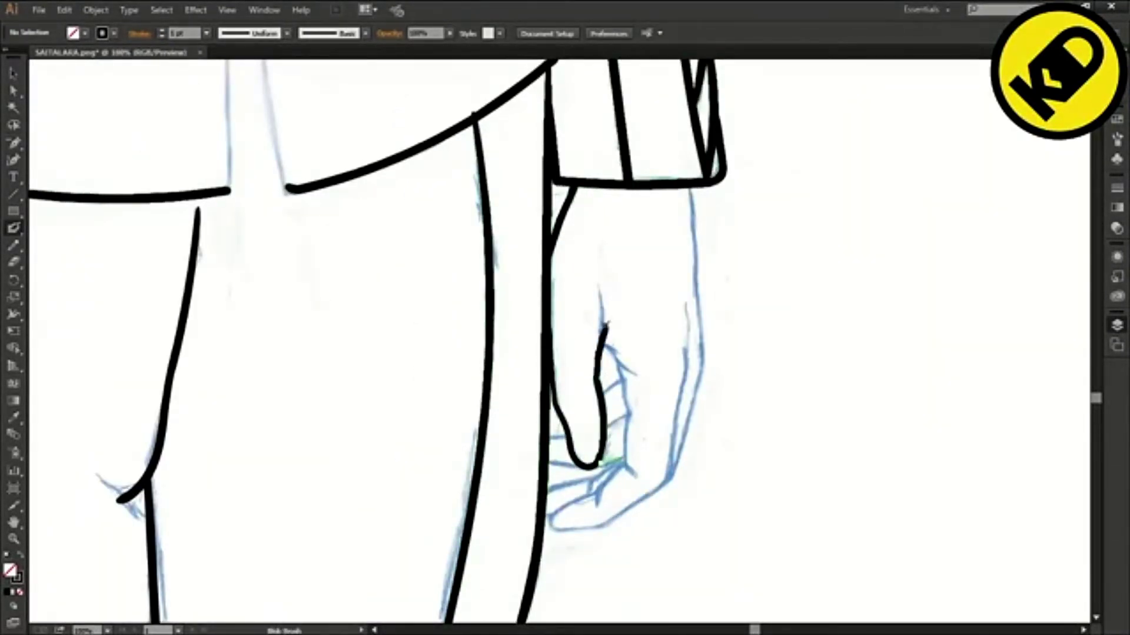
# Redo the upper end of the thumb line and ink the right-hand hand's curled fingers and outer edge.
pyautogui.moveTo(607, 324); pyautogui.dragTo(601, 299)
pyautogui.hotkey('ctrl', 'z')
pyautogui.moveTo(597, 379); pyautogui.dragTo(602, 310)
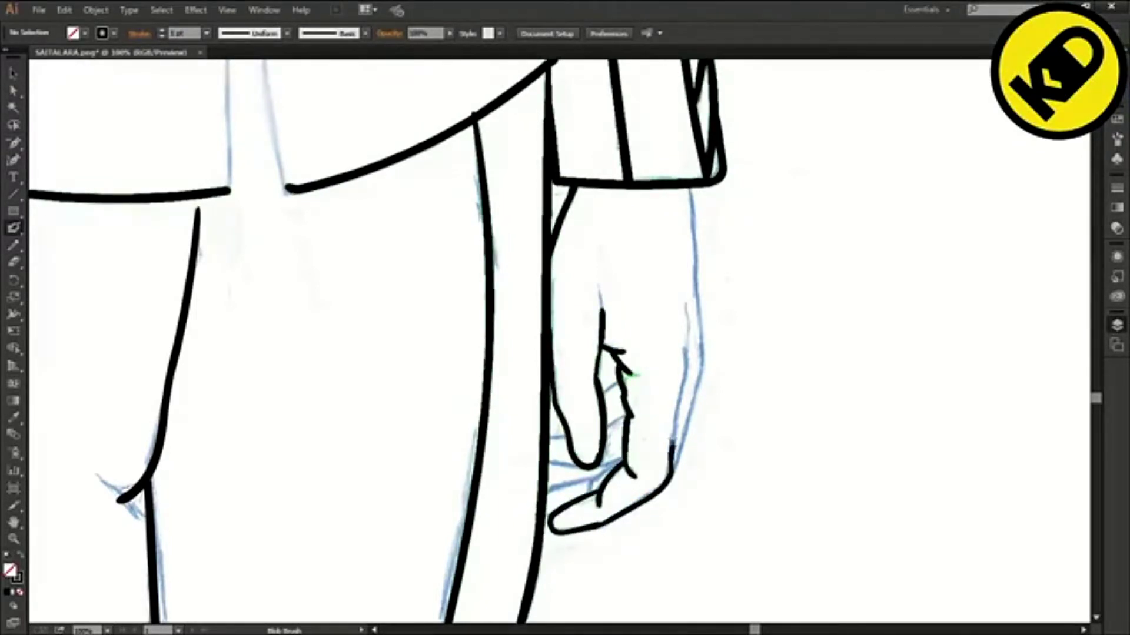
pyautogui.moveTo(697, 303)
pyautogui.mouseDown()
pyautogui.moveTo(696, 443)
pyautogui.moveTo(705, 352)
pyautogui.moveTo(677, 465)
pyautogui.mouseUp()
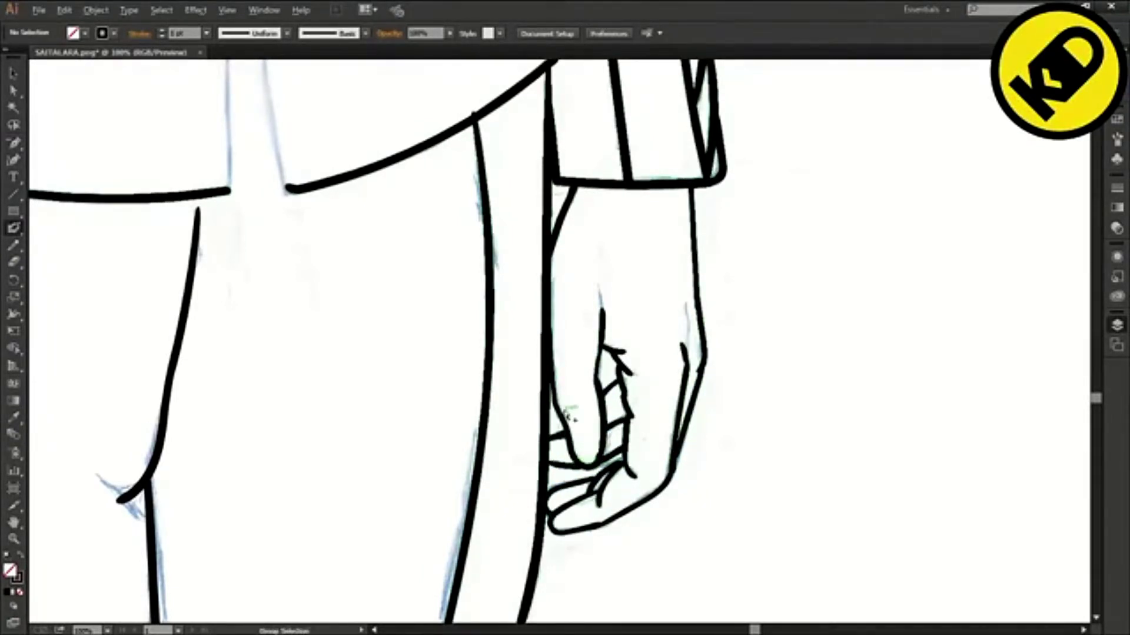
# Ink the hand below the left-hand cuff, including its outer contour, knuckles, thumb and curled fingers.
pyautogui.scroll(-5, 568, 417)
pyautogui.scroll(5, 406, 433)
pyautogui.scroll(-1, 909, 297)
pyautogui.scroll(1, 759, 191)
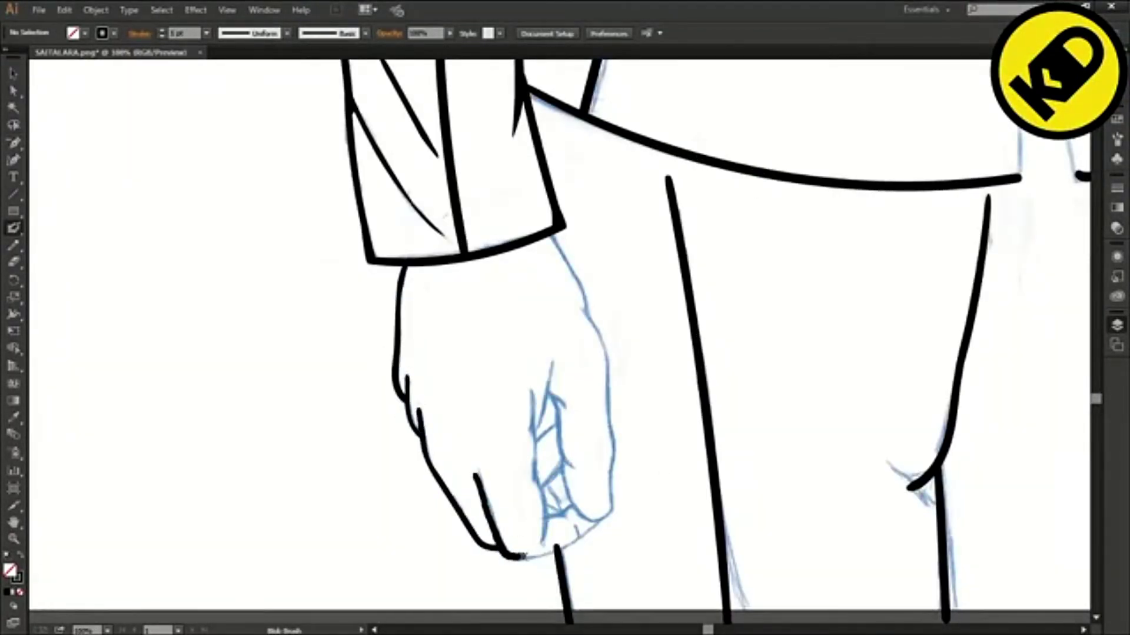
pyautogui.hotkey('ctrl', 'z')
pyautogui.moveTo(578, 539)
pyautogui.mouseDown()
pyautogui.moveTo(601, 520)
pyautogui.moveTo(556, 515)
pyautogui.moveTo(610, 421)
pyautogui.mouseUp()
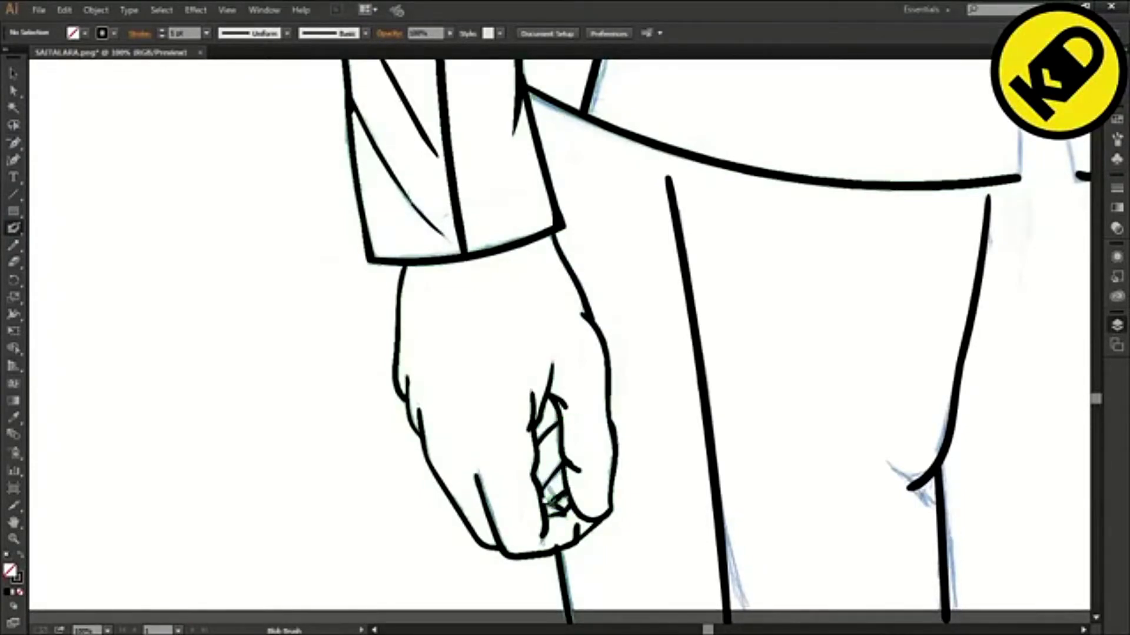
# Draw an arc from the collar down the jacket's front closure with the Arc tool and increase its stroke weight.
pyautogui.scroll(-3, 567, 479)
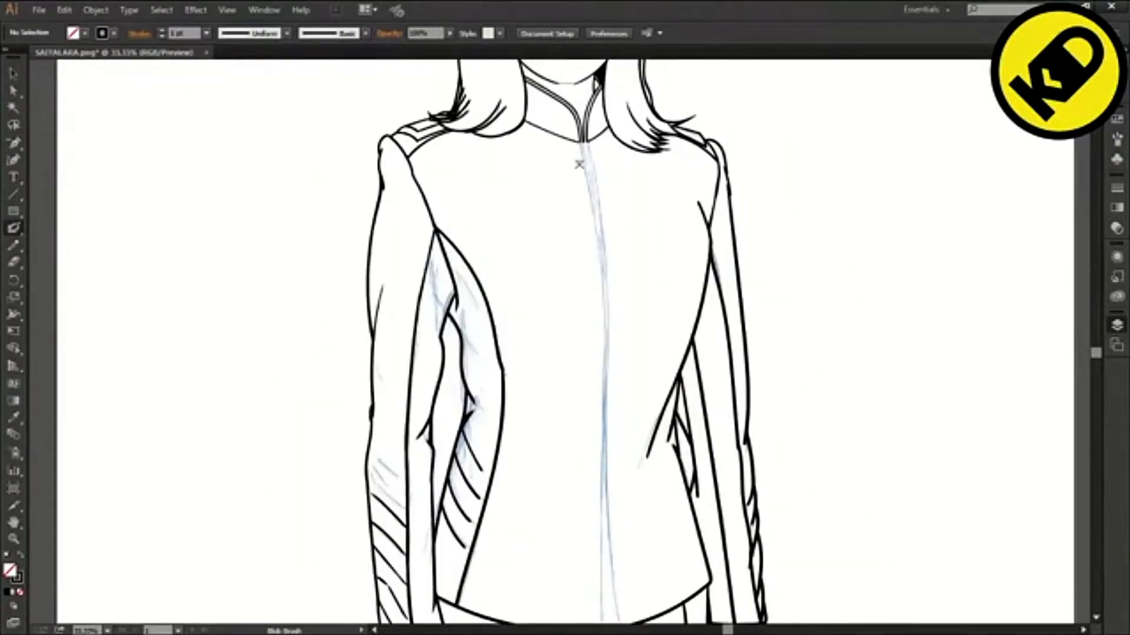
pyautogui.scroll(1, 579, 164)
pyautogui.scroll(-1, 606, 154)
pyautogui.scroll(1, 633, 149)
pyautogui.scroll(1, 633, 148)
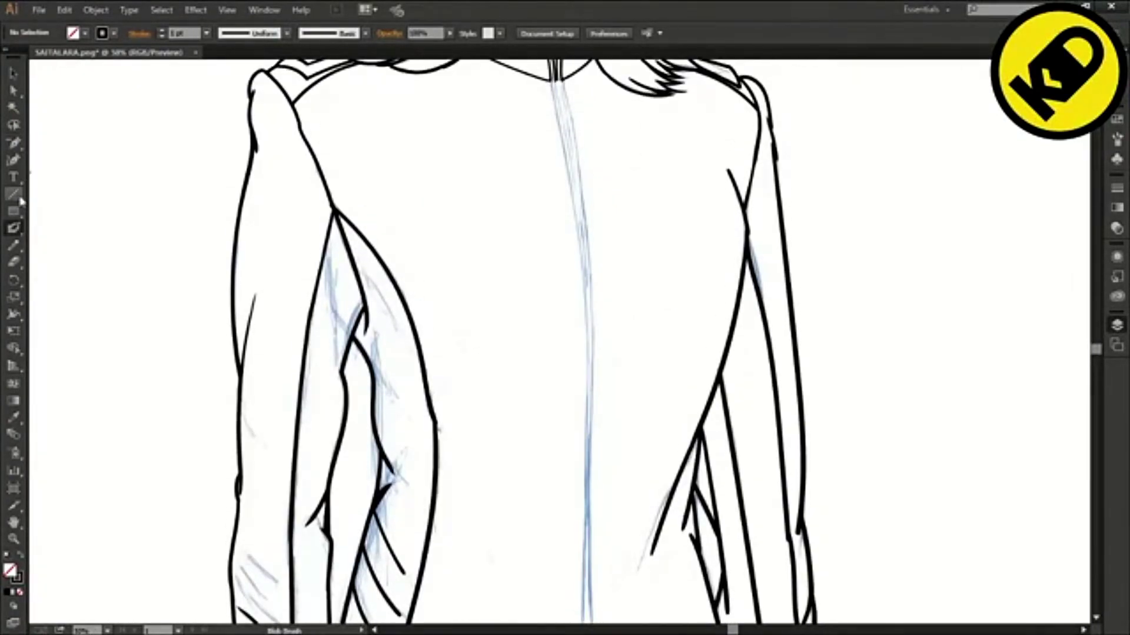
pyautogui.moveTo(20, 197); pyautogui.dragTo(59, 212)
pyautogui.moveTo(551, 80)
pyautogui.mouseDown()
pyautogui.moveTo(569, 153)
pyautogui.moveTo(581, 560)
pyautogui.mouseUp()
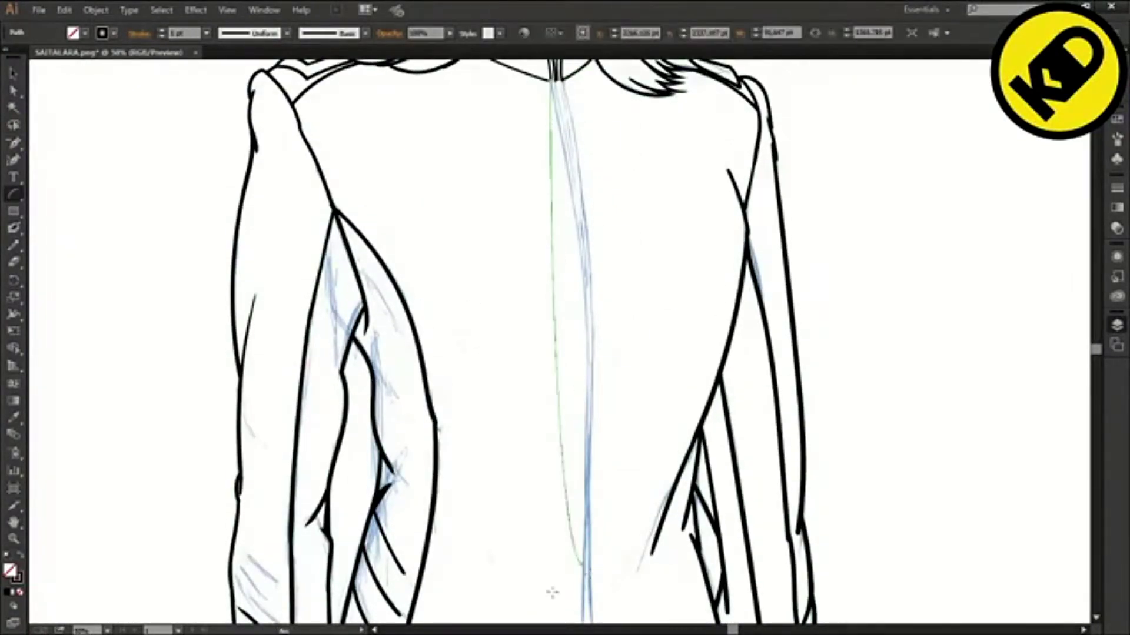
pyautogui.scroll(3, 556, 65)
pyautogui.click(162, 29)
pyautogui.click(161, 29)
# Move the arc's end anchor and pull out its curve handle so the line follows the sketched front closure.
pyautogui.press('a')
pyautogui.scroll(-1, 560, 108)
pyautogui.moveTo(542, 72); pyautogui.dragTo(545, 158)
pyautogui.scroll(2, 542, 74)
pyautogui.scroll(-2, 545, 158)
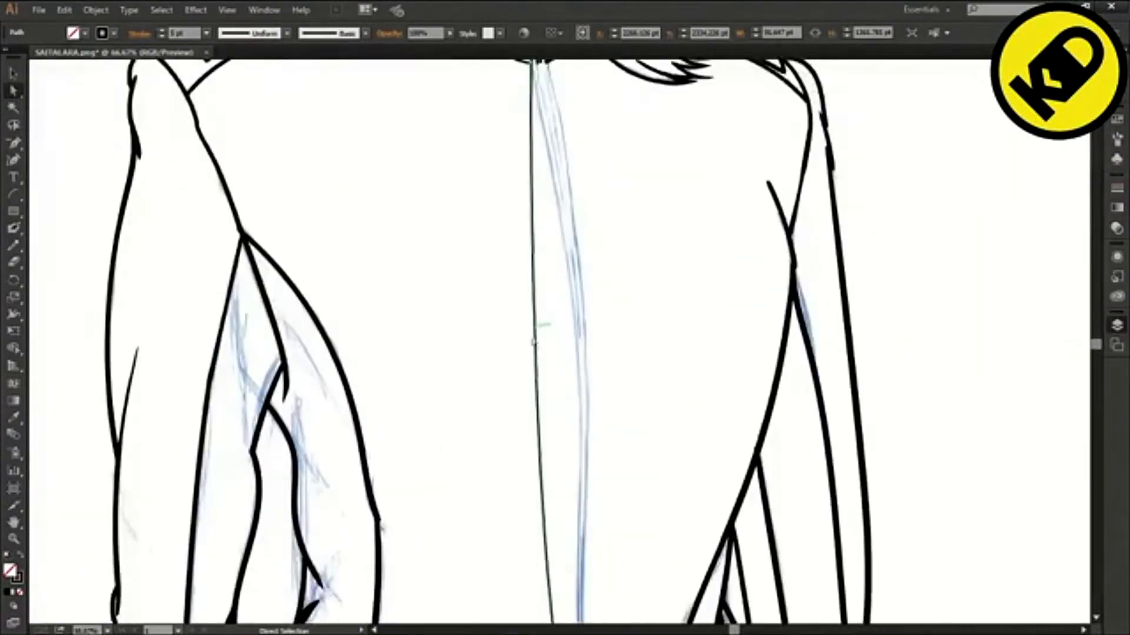
pyautogui.scroll(-4, 537, 337)
pyautogui.click(590, 335)
pyautogui.scroll(6, 596, 333)
pyautogui.moveTo(532, 519)
pyautogui.mouseDown()
pyautogui.moveTo(612, 526)
pyautogui.moveTo(634, 614)
pyautogui.mouseUp()
pyautogui.scroll(-5, 590, 471)
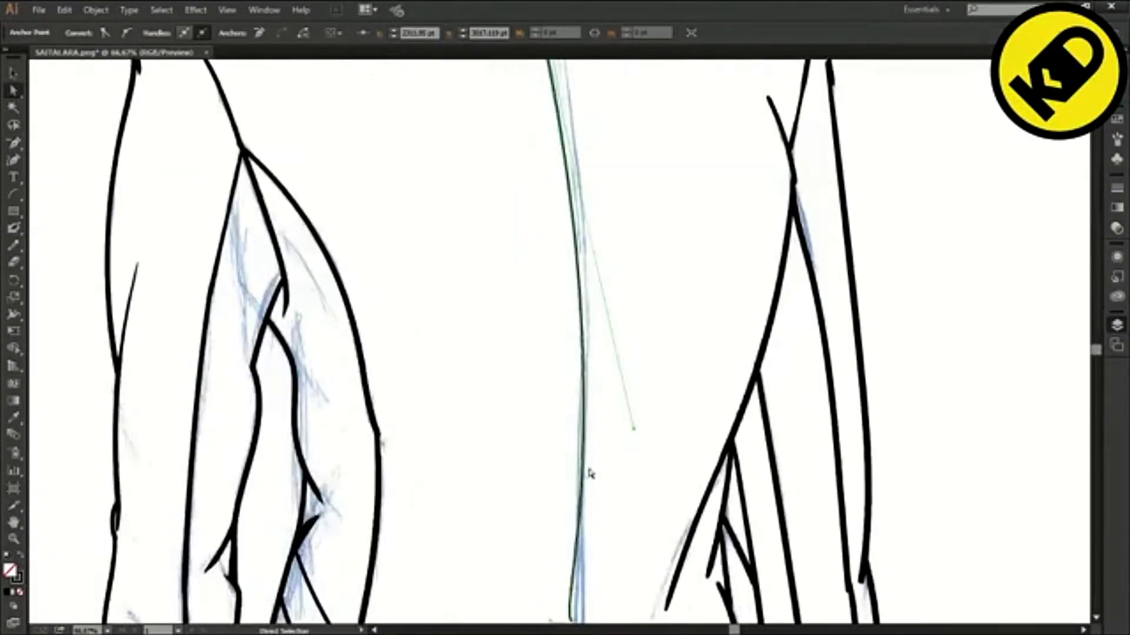
# Shorten the closure arc's handle and move its lower end up the sketched line to refine the curve.
pyautogui.scroll(1, 597, 497)
pyautogui.scroll(3, 606, 486)
pyautogui.moveTo(633, 461)
pyautogui.mouseDown()
pyautogui.moveTo(610, 415)
pyautogui.moveTo(608, 302)
pyautogui.mouseUp()
pyautogui.scroll(-4, 600, 382)
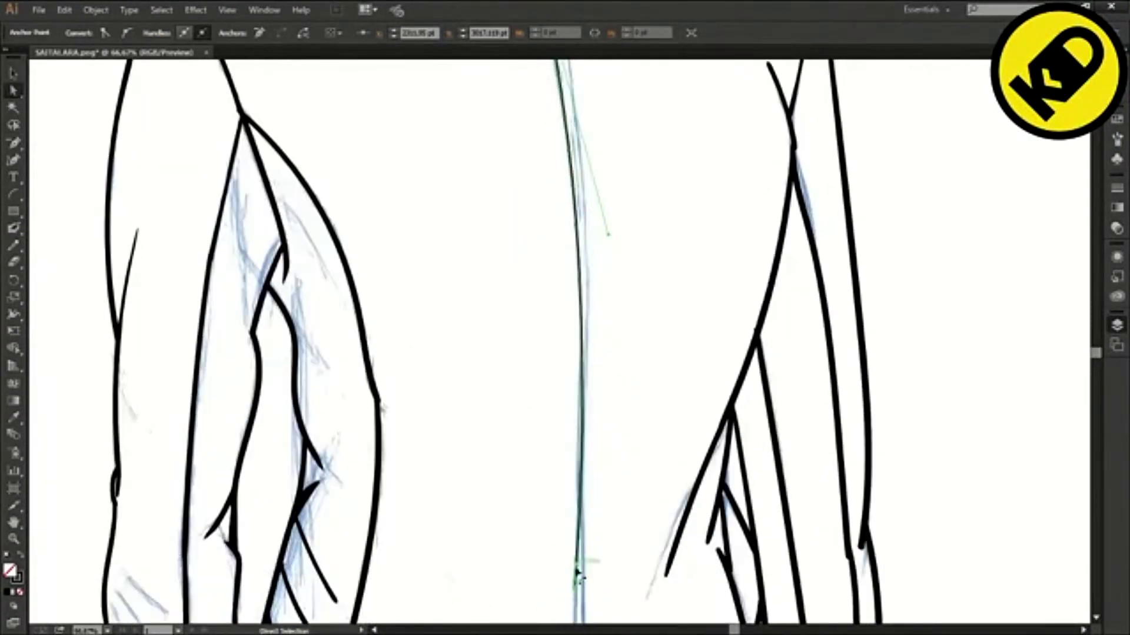
pyautogui.moveTo(575, 587); pyautogui.dragTo(583, 298)
pyautogui.scroll(9, 591, 318)
pyautogui.scroll(1, 585, 396)
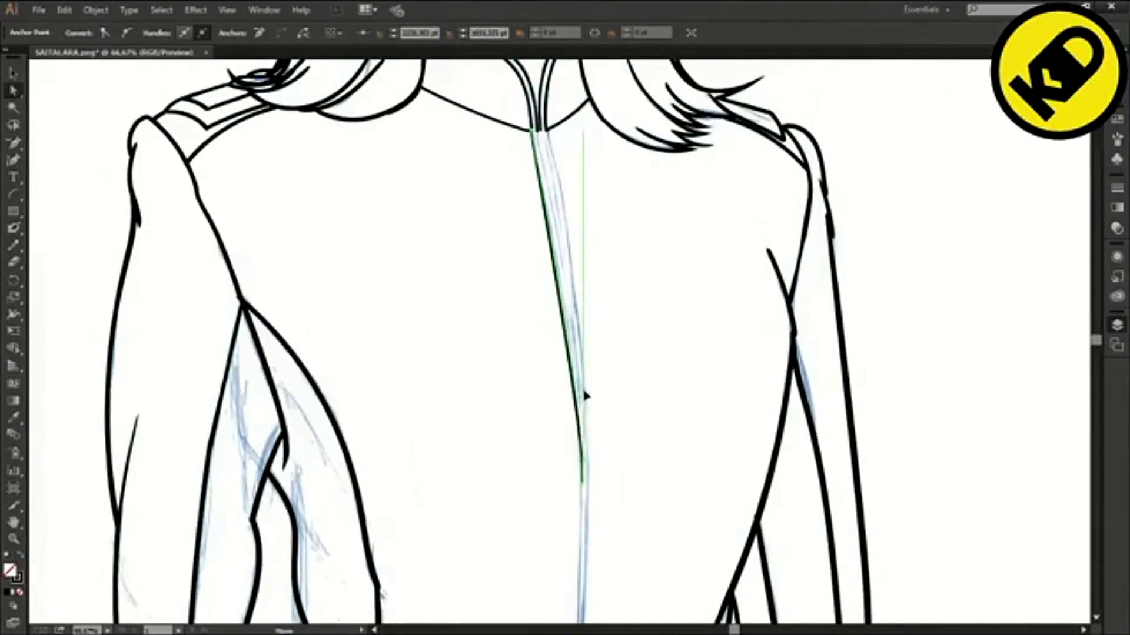
pyautogui.scroll(5, 587, 441)
pyautogui.click(339, 160)
pyautogui.scroll(2, 585, 337)
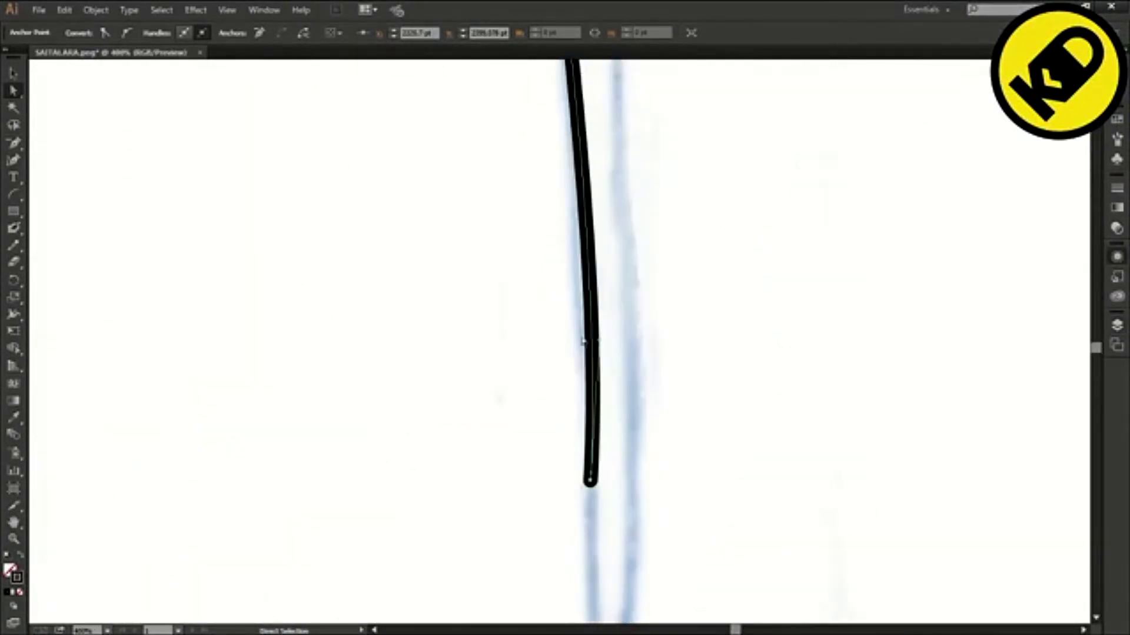
# Draw a second arc continuing the closure line to the hem and adjust its anchors to join the upper arc.
pyautogui.scroll(-5, 584, 346)
pyautogui.scroll(2, 493, 197)
pyautogui.scroll(-1, 495, 201)
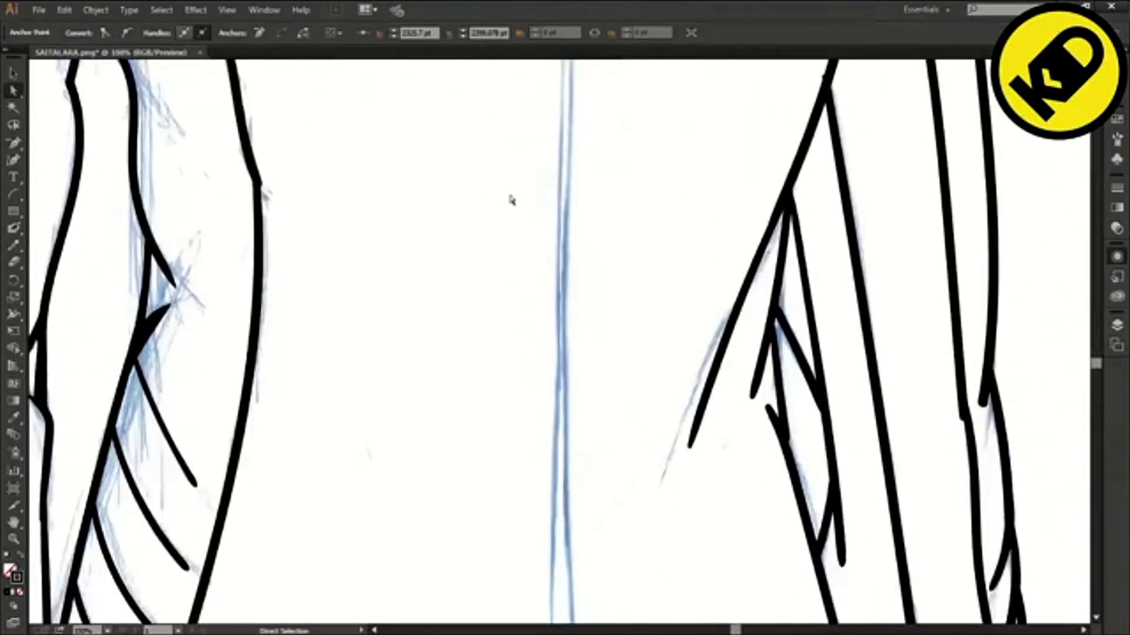
pyautogui.scroll(1, 511, 196)
pyautogui.press('t')
pyautogui.scroll(-10, 359, 194)
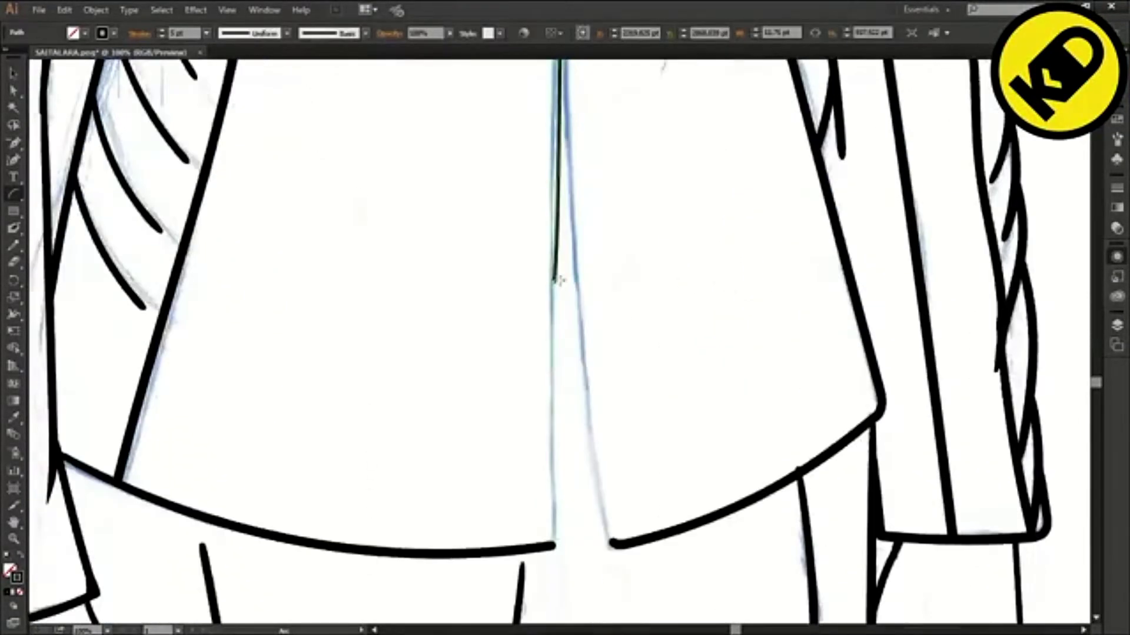
pyautogui.press('a')
pyautogui.scroll(10, 595, 195)
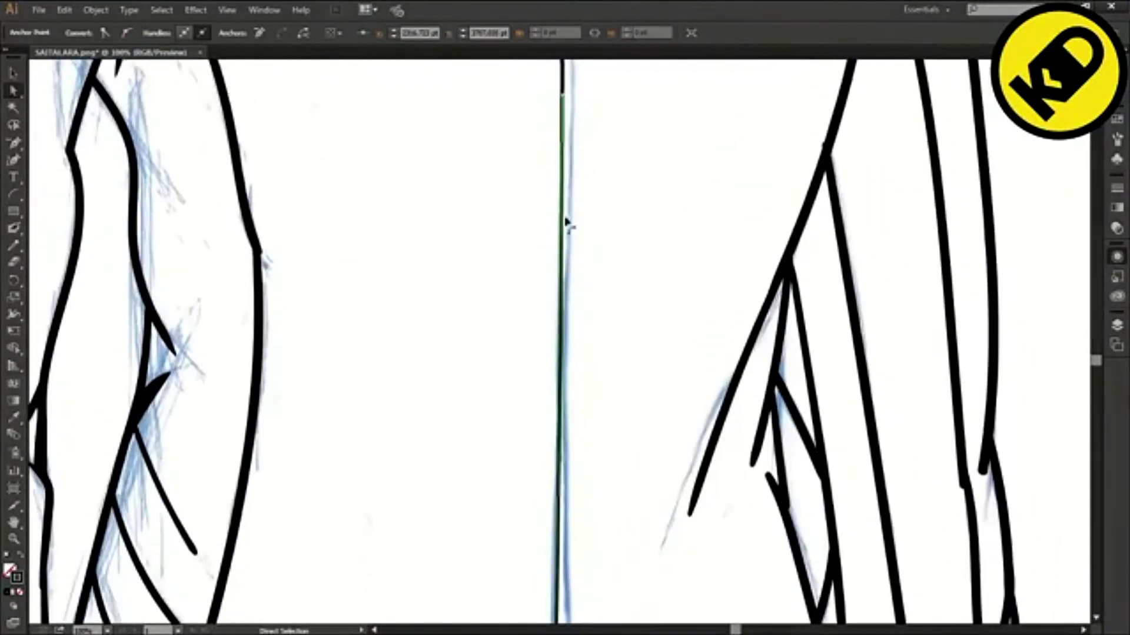
pyautogui.scroll(-1, 556, 463)
pyautogui.scroll(-4, 544, 517)
pyautogui.scroll(9, 539, 512)
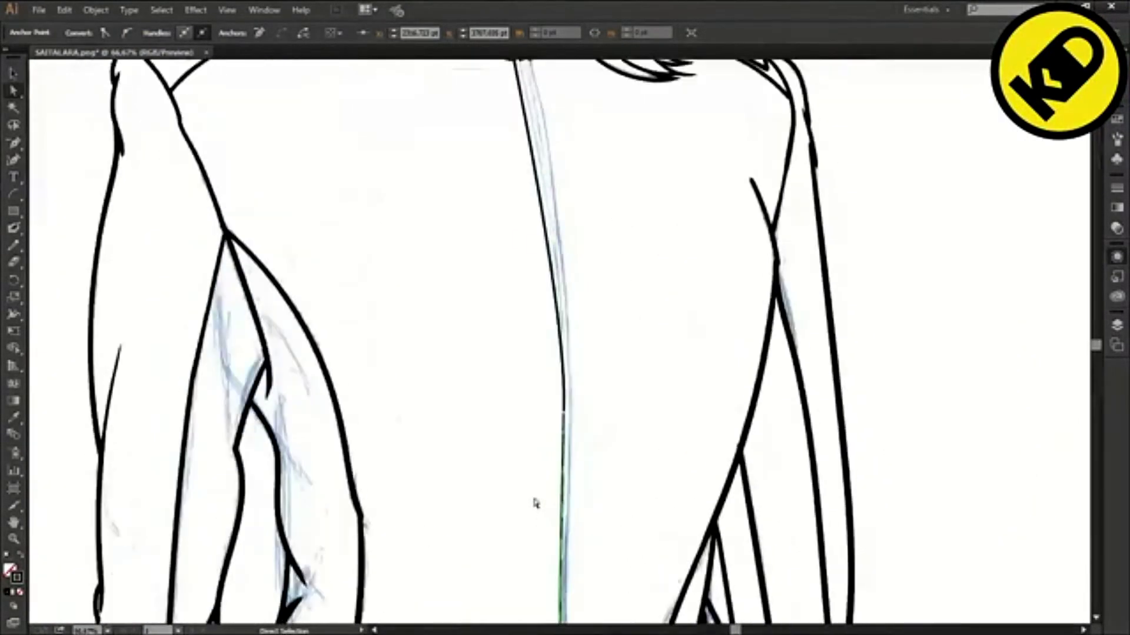
# Duplicate the upper closure line, place the copy just beside the original, and adjust its lower end.
pyautogui.click(562, 458)
pyautogui.press('v')
pyautogui.hotkey('ctrl', 'c')
pyautogui.hotkey('ctrl', 'v')
pyautogui.scroll(2, 525, 242)
pyautogui.scroll(-6, 532, 252)
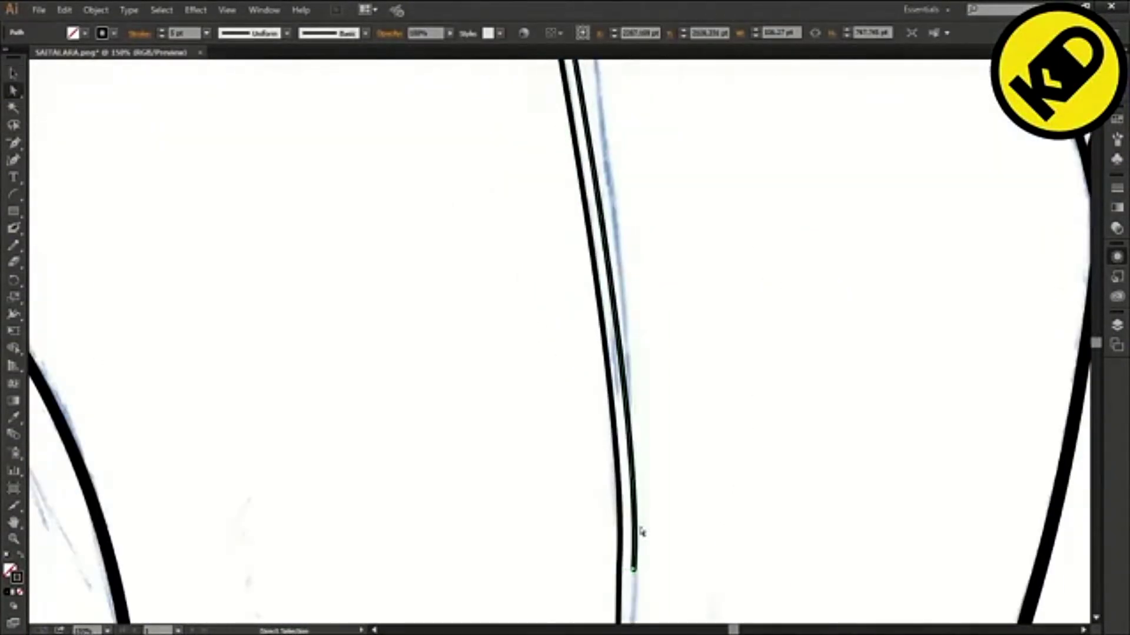
pyautogui.press('a')
pyautogui.click(612, 350)
pyautogui.moveTo(612, 363); pyautogui.dragTo(613, 369)
pyautogui.scroll(6, 638, 435)
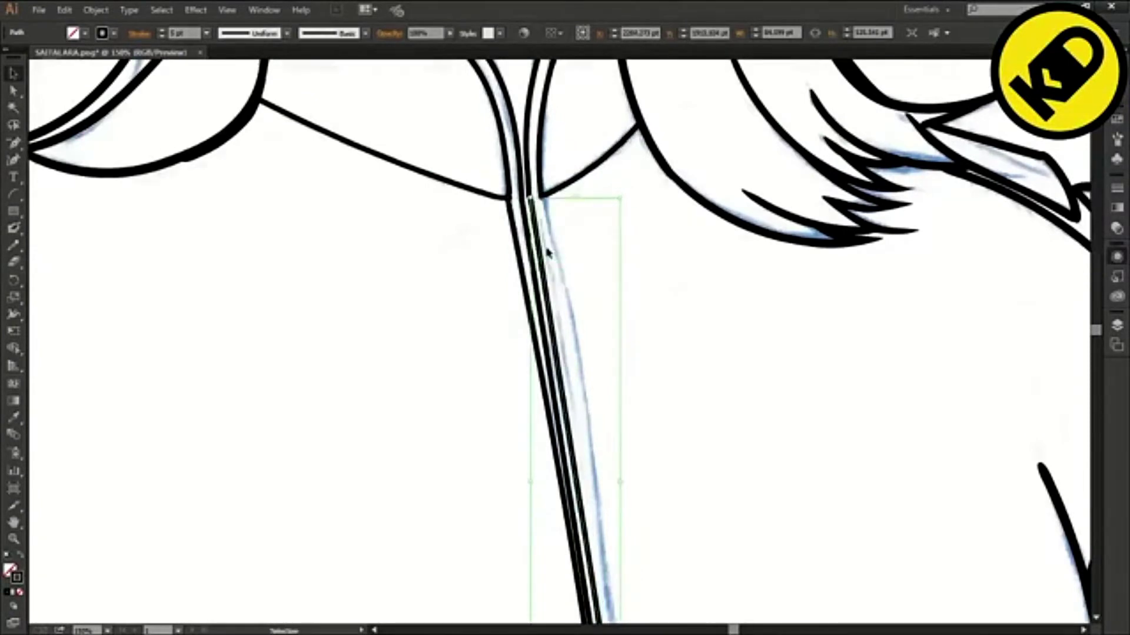
# Reposition the lower end of the inner closure line so it runs close alongside the original.
pyautogui.scroll(3, 549, 251)
pyautogui.scroll(-5, 518, 188)
pyautogui.scroll(5, 553, 241)
pyautogui.scroll(-6, 557, 250)
pyautogui.scroll(-3, 612, 411)
pyautogui.moveTo(630, 462); pyautogui.dragTo(638, 524)
pyautogui.scroll(5, 659, 436)
pyautogui.click(700, 395)
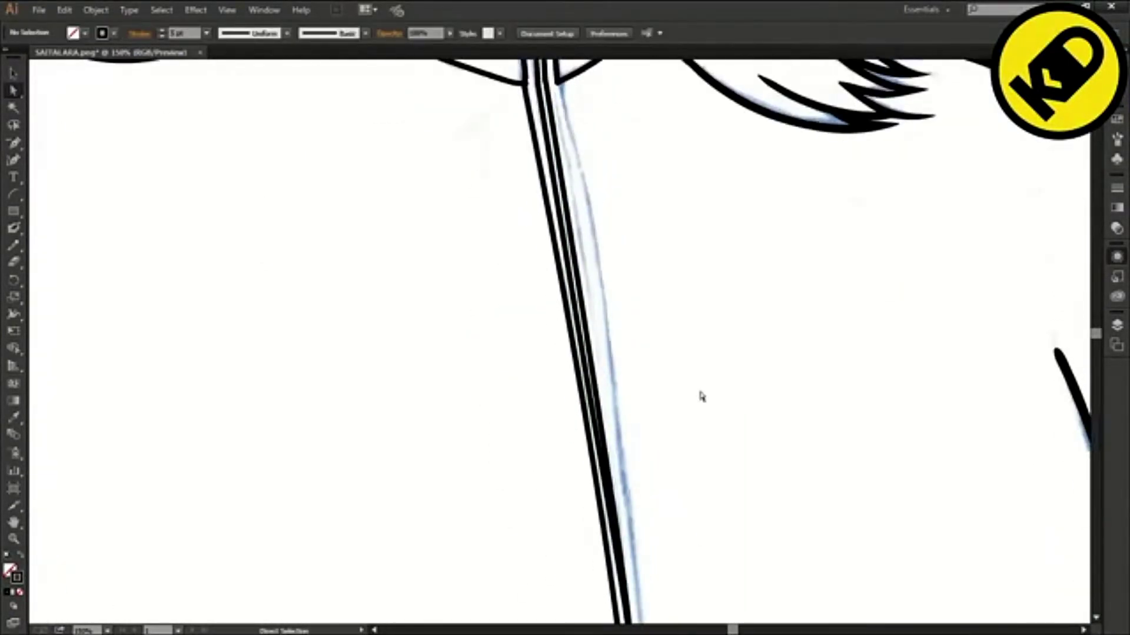
# Paste another copy of the upper closure line at the collar's right-hand side and fit its lower end and curve to the sketch.
pyautogui.click(566, 277)
pyautogui.click(12, 74)
pyautogui.hotkey('ctrl', 'c')
pyautogui.hotkey('ctrl', 'v')
pyautogui.scroll(4, 503, 235)
pyautogui.moveTo(503, 99); pyautogui.dragTo(561, 238)
pyautogui.scroll(-5, 589, 352)
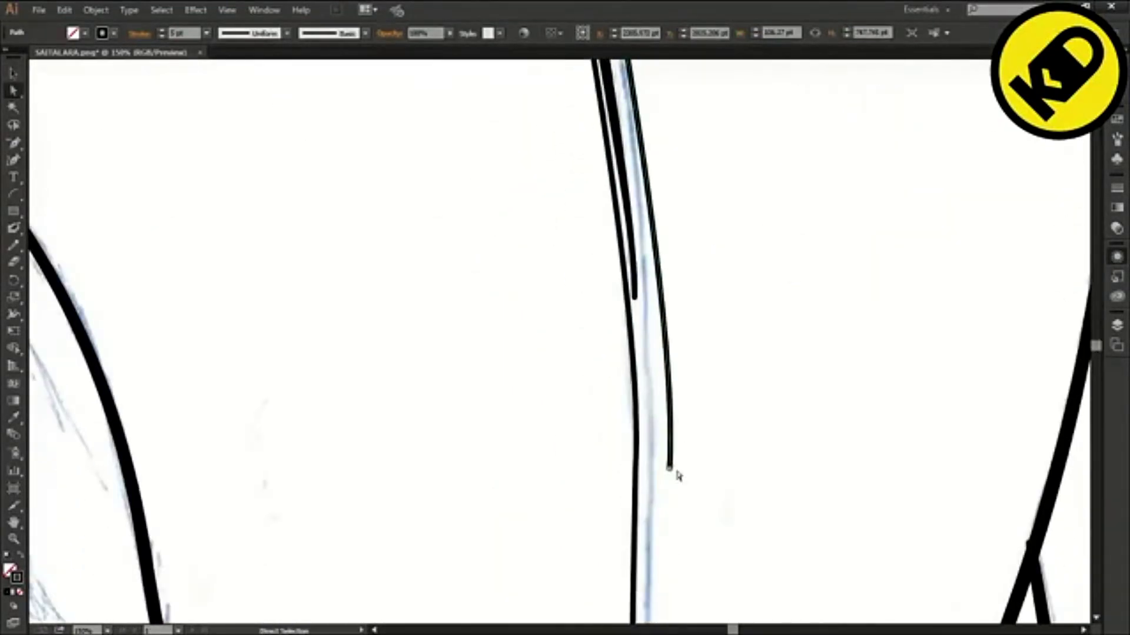
pyautogui.moveTo(671, 469); pyautogui.dragTo(649, 469)
pyautogui.moveTo(673, 260); pyautogui.dragTo(661, 268)
# Fit the duplicated lower closure line to the sketch, moving its lower end to the right-hand hem's corner and adjusting its curve.
pyautogui.scroll(-5, 666, 334)
pyautogui.scroll(2, 666, 335)
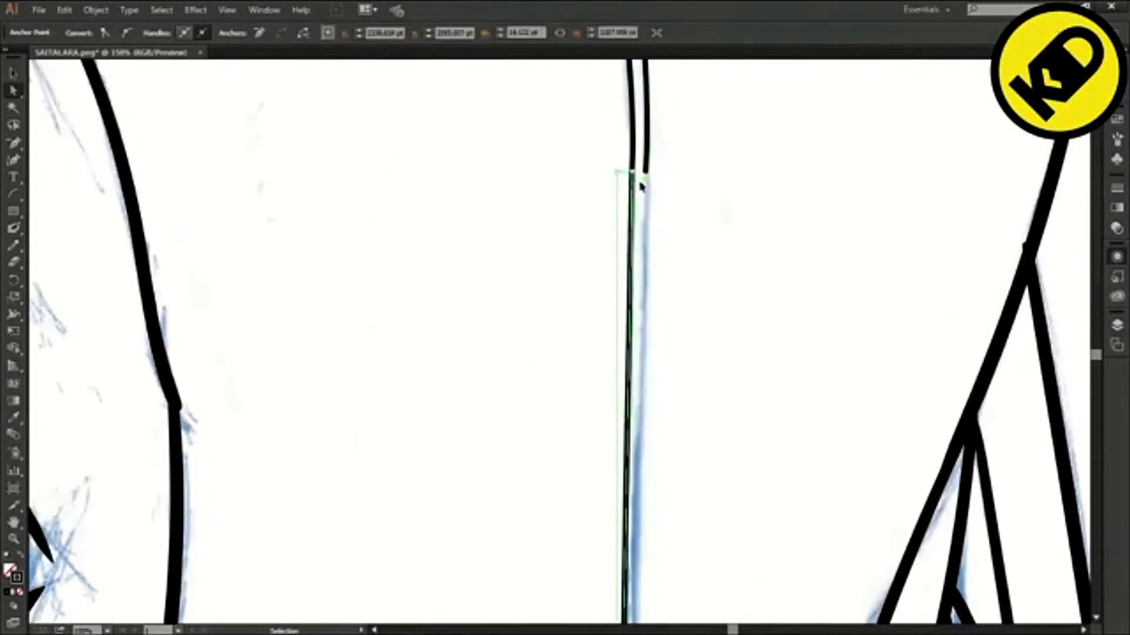
pyautogui.scroll(-5, 659, 294)
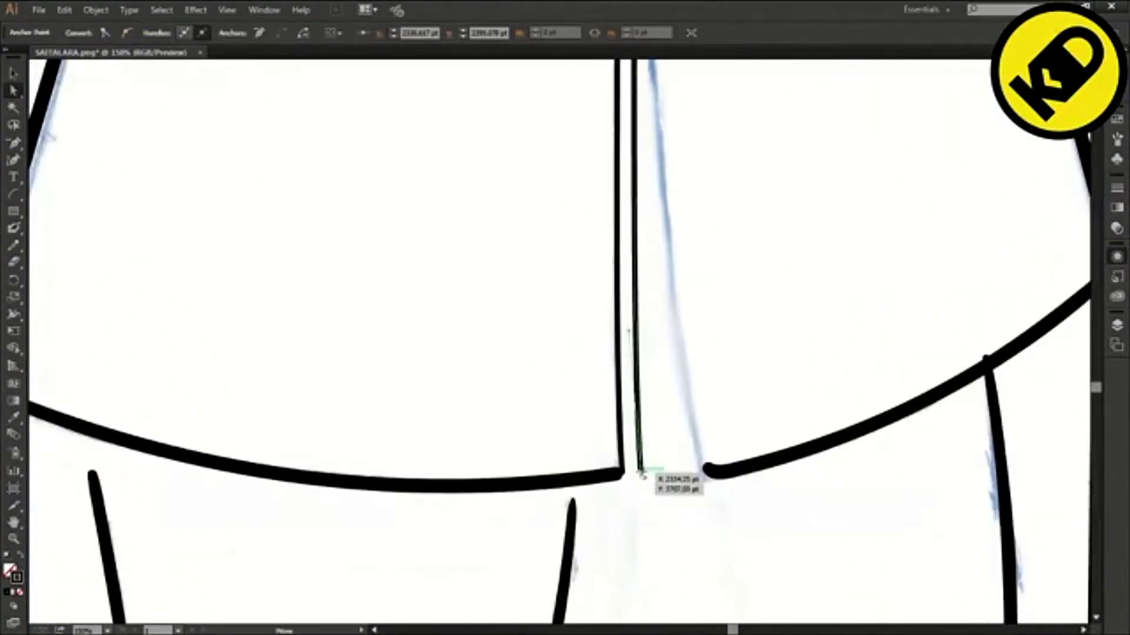
pyautogui.moveTo(640, 472); pyautogui.dragTo(708, 472)
pyautogui.moveTo(696, 328); pyautogui.dragTo(636, 310)
pyautogui.moveTo(710, 472); pyautogui.dragTo(709, 471)
pyautogui.scroll(-2, 713, 235)
pyautogui.scroll(4, 709, 177)
pyautogui.scroll(3, 705, 147)
pyautogui.scroll(3, 670, 211)
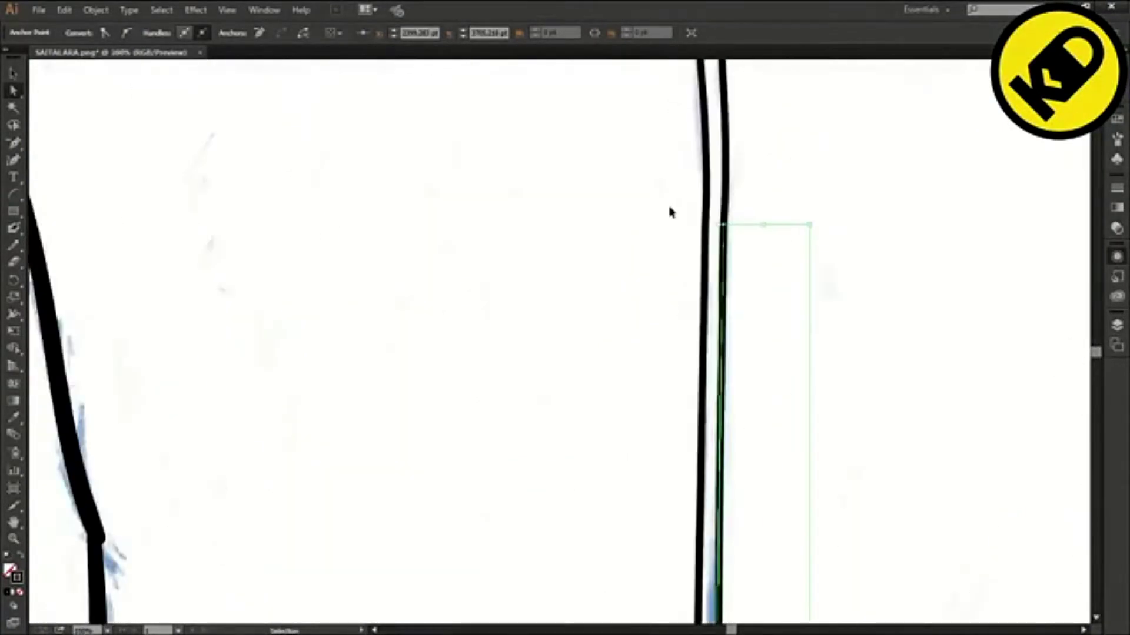
# Reshape the inner ends of both hem strokes so they form clean corners with the closure lines.
pyautogui.click(671, 211)
pyautogui.scroll(-6, 559, 294)
pyautogui.scroll(5, 549, 423)
pyautogui.click(597, 594)
pyautogui.scroll(2, 596, 595)
pyautogui.moveTo(594, 584); pyautogui.dragTo(582, 565)
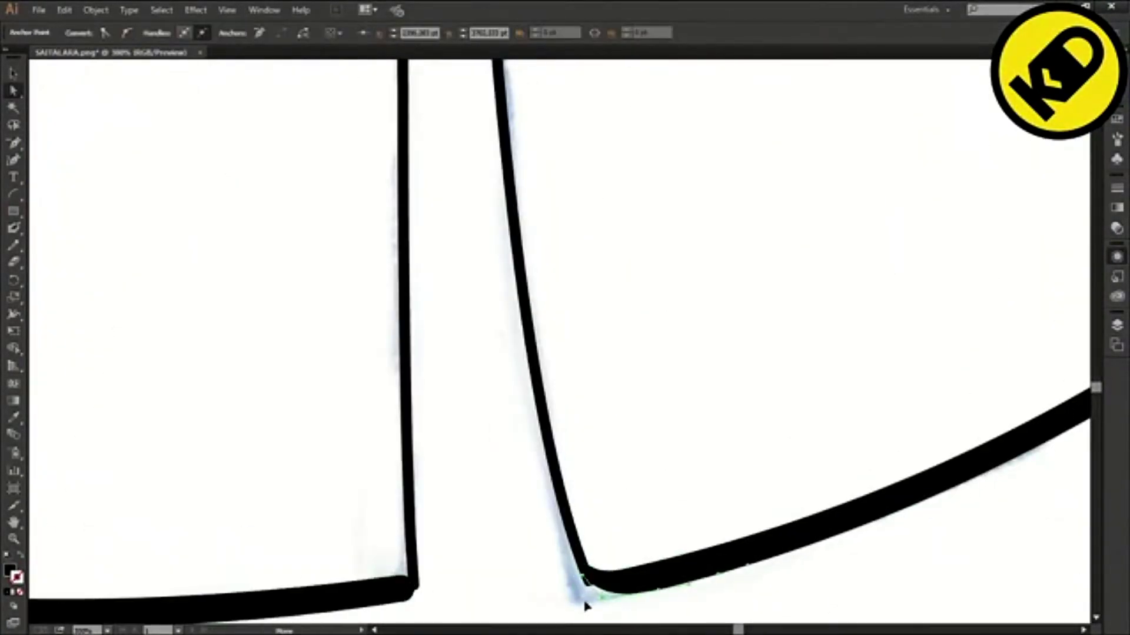
pyautogui.scroll(2, 587, 597)
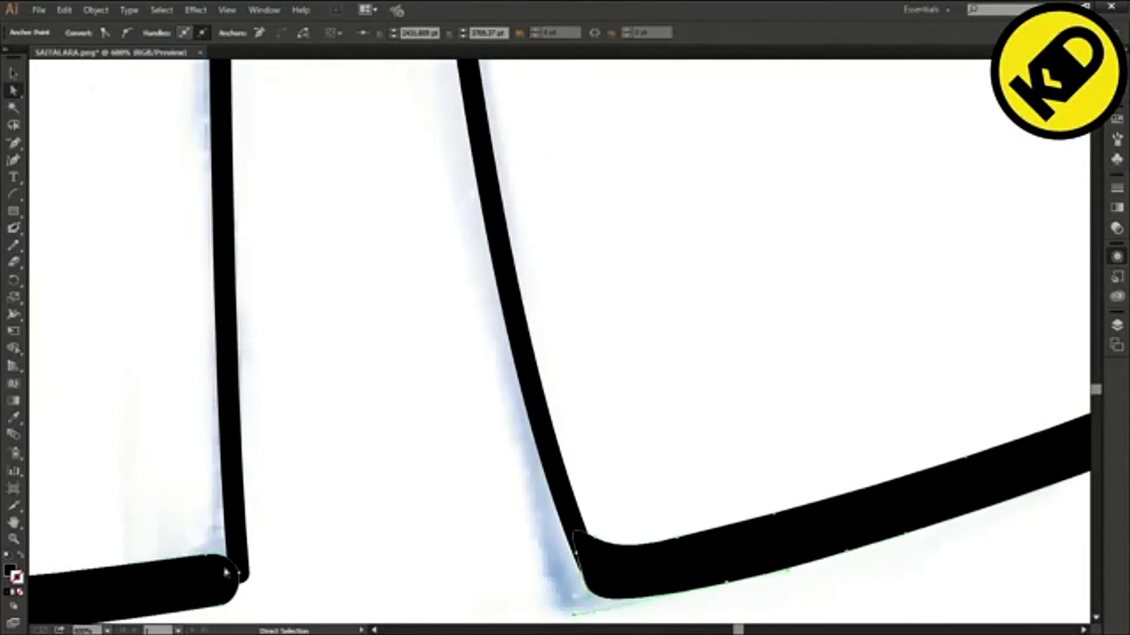
pyautogui.moveTo(225, 573)
pyautogui.mouseDown()
pyautogui.moveTo(247, 598)
pyautogui.moveTo(244, 568)
pyautogui.mouseUp()
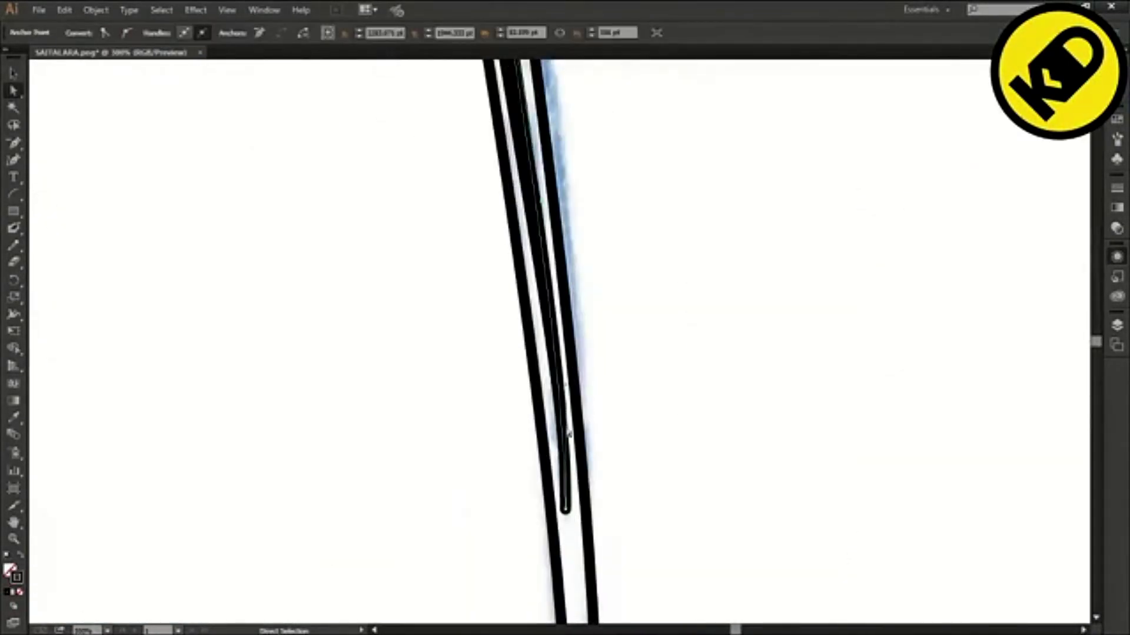
# Taper the ends of the fold strokes along the jacket's left-hand waist panel by deleting surplus anchor points.
pyautogui.click(631, 411)
pyautogui.scroll(-10, 600, 416)
pyautogui.scroll(2, 550, 459)
pyautogui.scroll(3, 456, 402)
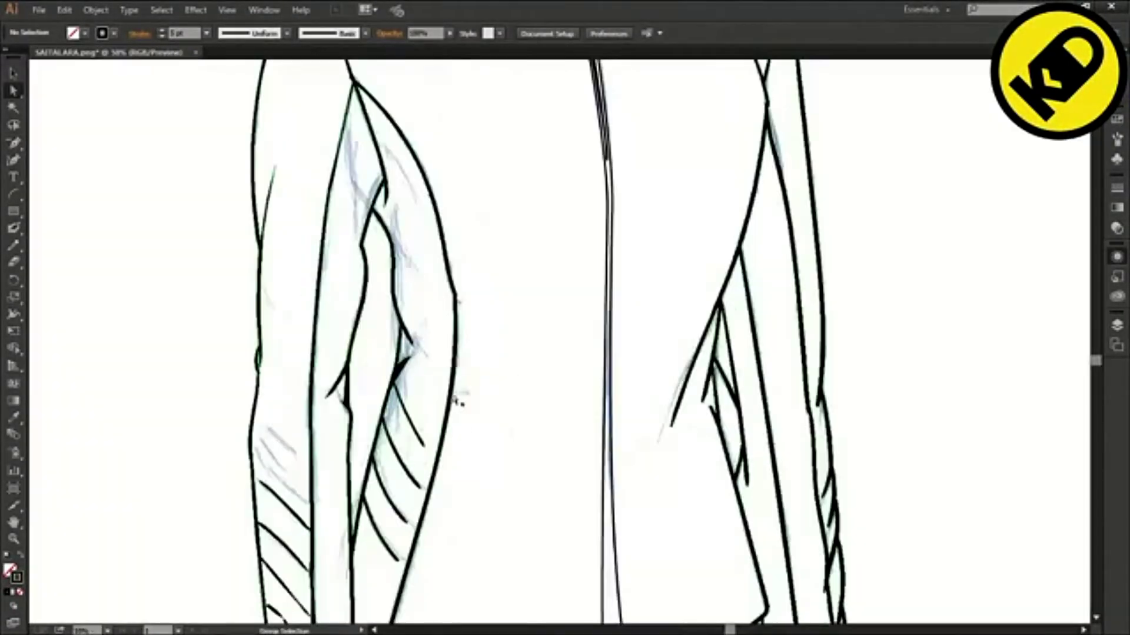
pyautogui.scroll(3, 457, 401)
pyautogui.press('p')
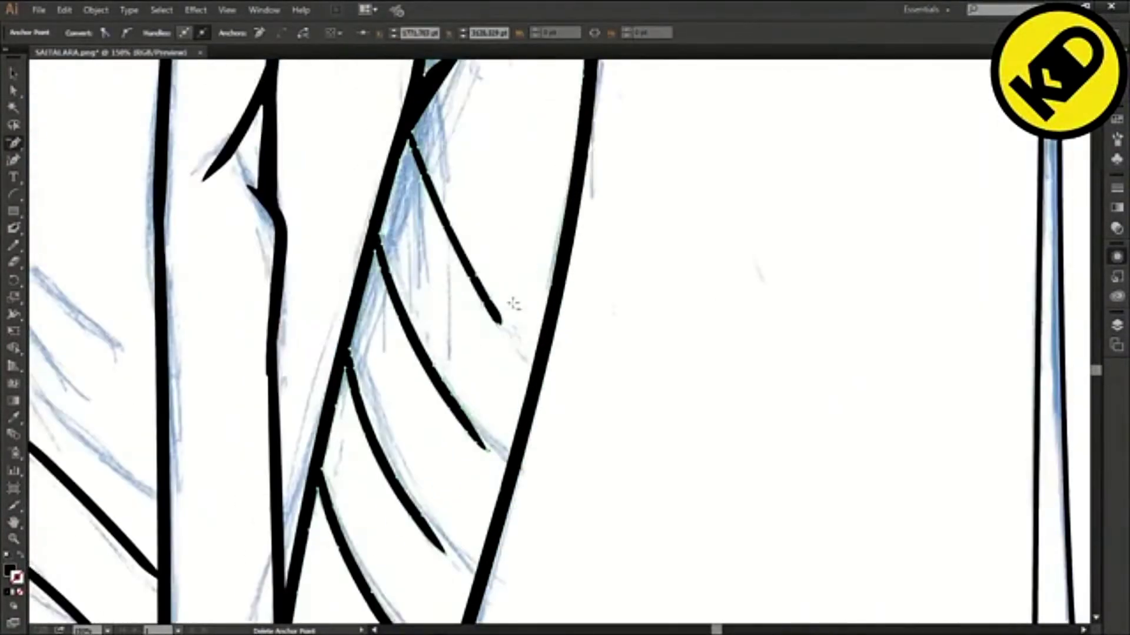
# Delete surplus anchor points to taper the fold strokes on the jacket's right-hand waist, sleeve and armhole.
pyautogui.scroll(-2, 479, 303)
pyautogui.hscroll(3, 479, 306)
pyautogui.scroll(1, 606, 285)
pyautogui.click(609, 234)
pyautogui.hscroll(1, 614, 329)
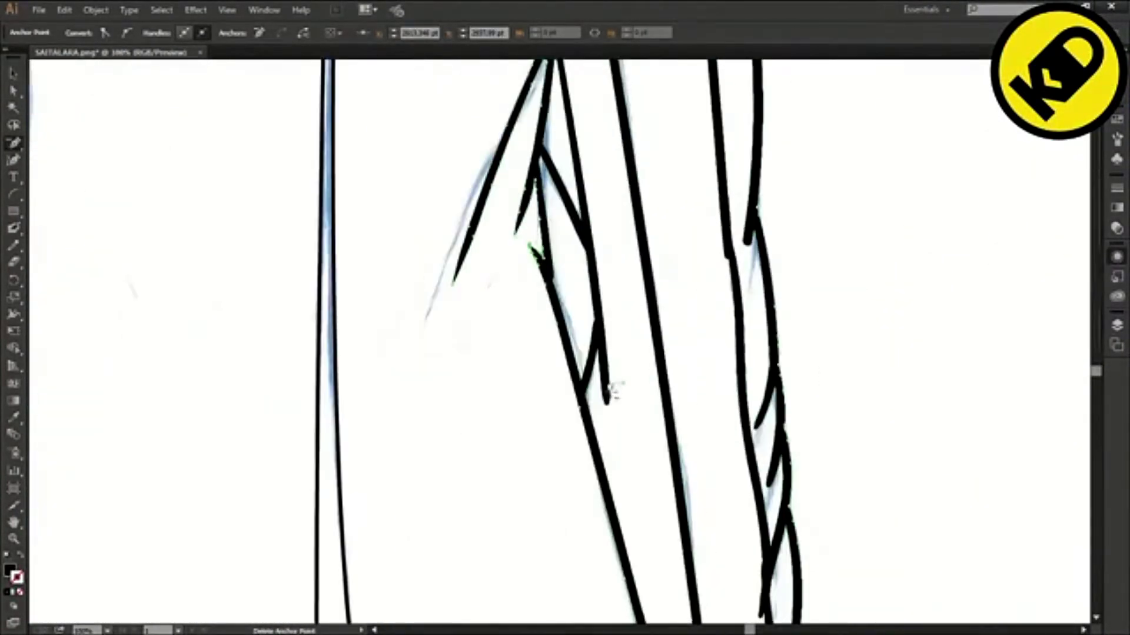
pyautogui.scroll(-3, 759, 410)
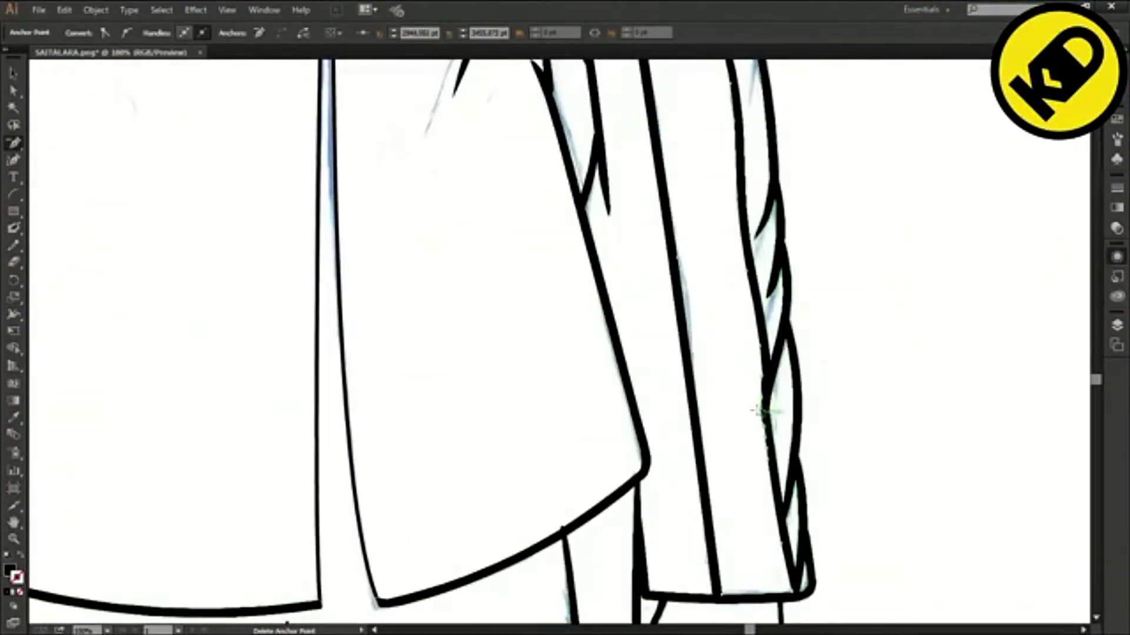
pyautogui.scroll(5, 765, 387)
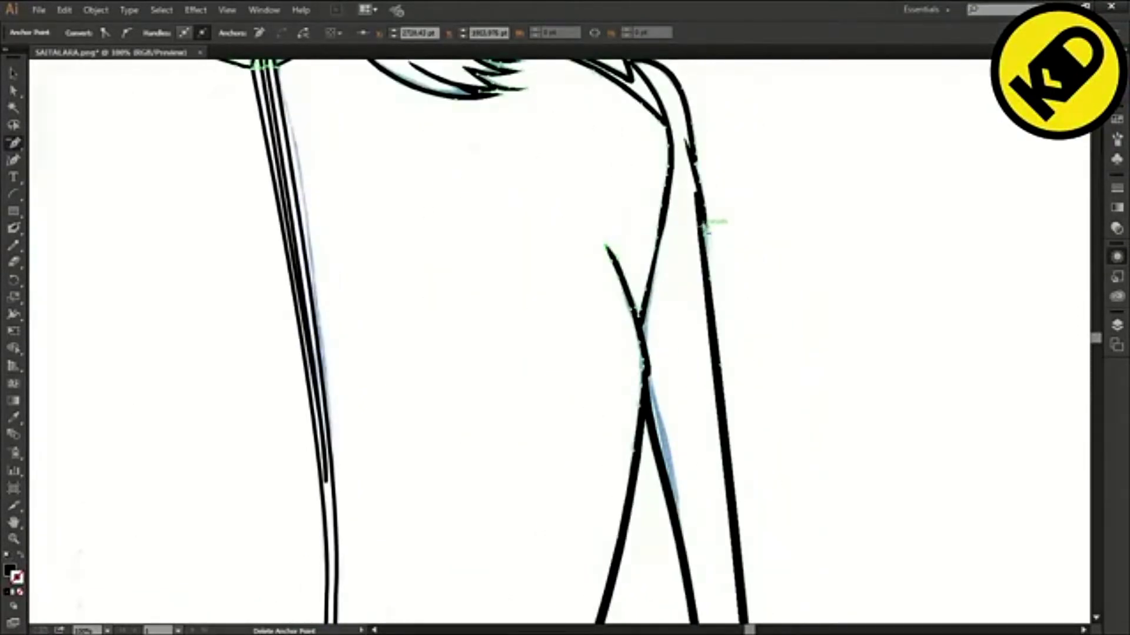
pyautogui.scroll(2, 701, 156)
pyautogui.scroll(-4, 652, 262)
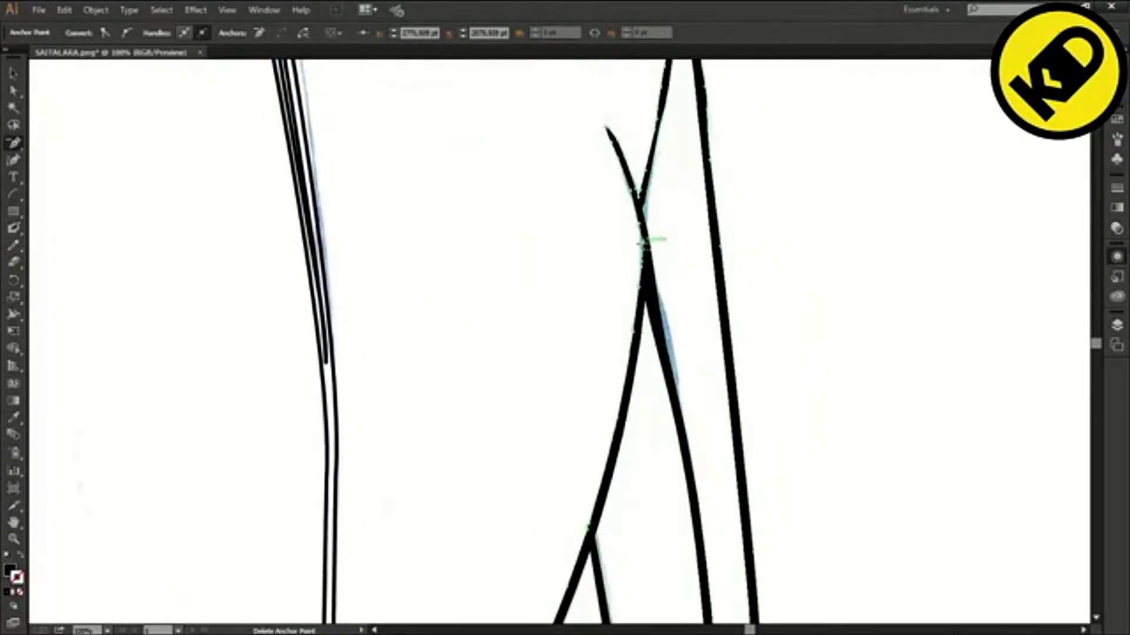
pyautogui.scroll(-3, 651, 253)
pyautogui.scroll(-4, 651, 253)
pyautogui.scroll(-5, 651, 252)
# Clean up the top ends of the trouser-leg lines so they meet the jacket hem.
pyautogui.scroll(2, 651, 253)
pyautogui.keyDown('ctrl'); pyautogui.click(748, 273); pyautogui.keyUp('ctrl')
pyautogui.scroll(3, 752, 287)
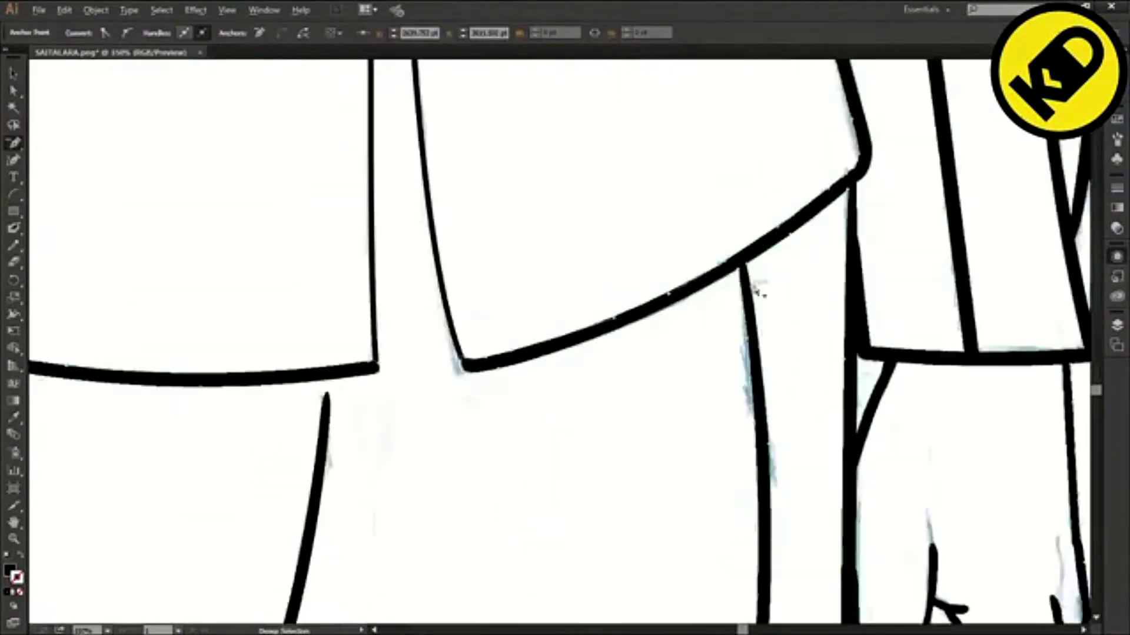
pyautogui.scroll(-1, 756, 288)
pyautogui.hscroll(-5, 756, 288)
pyautogui.press('v')
pyautogui.click(470, 328)
pyautogui.doubleClick(471, 330)
pyautogui.moveTo(471, 330); pyautogui.dragTo(462, 300)
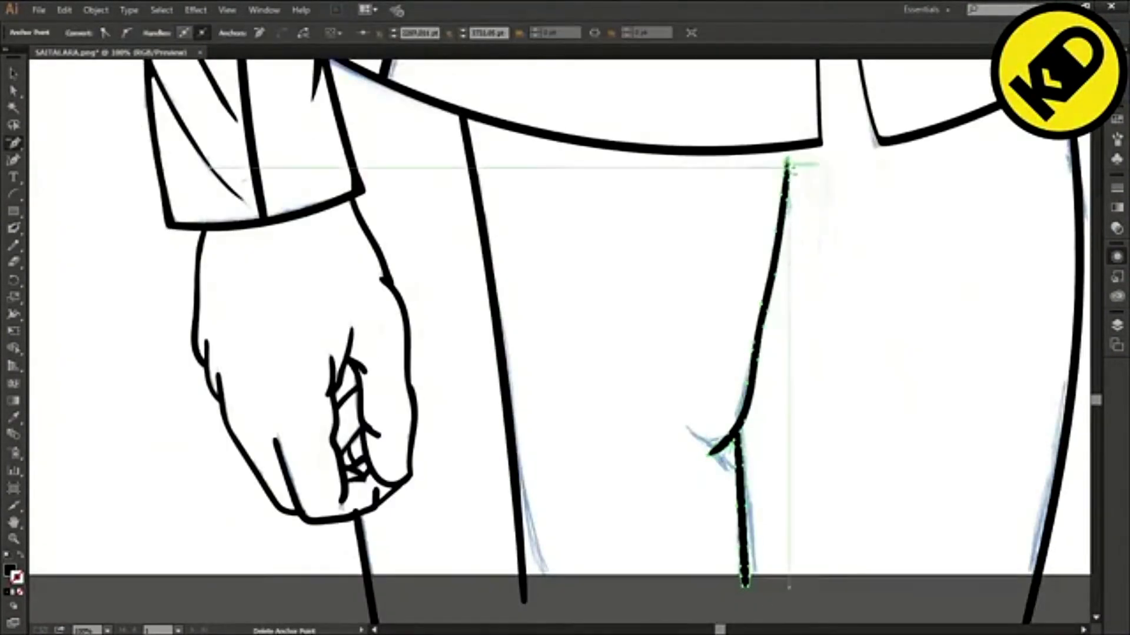
# Taper the finger and knuckle strokes of the left-hand fist by deleting anchor points at their ends.
pyautogui.scroll(2, 359, 559)
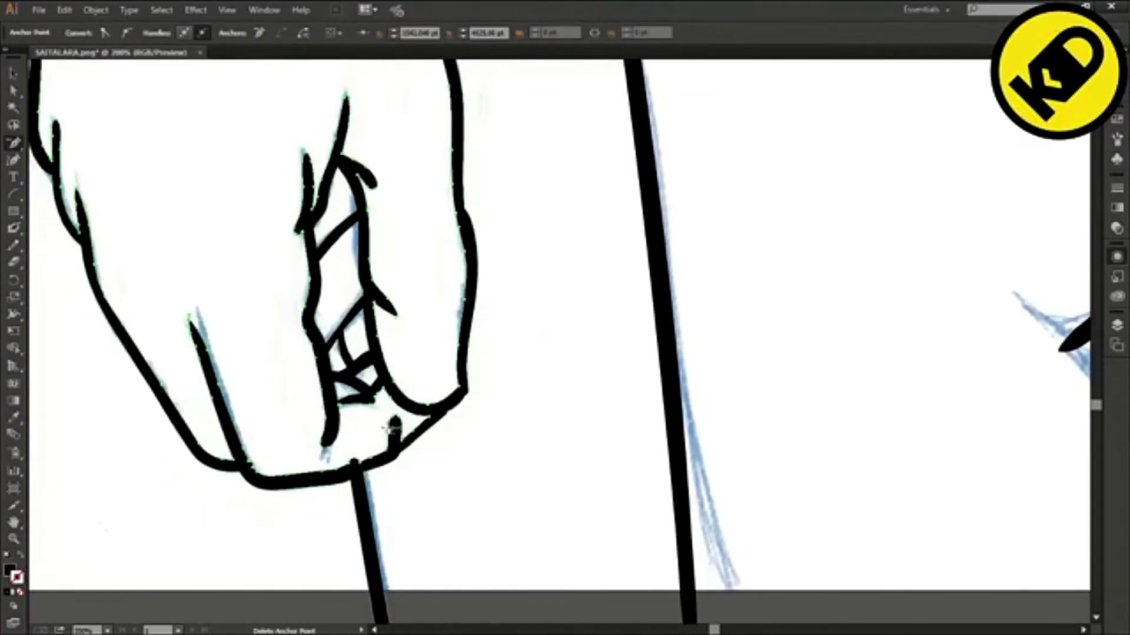
pyautogui.scroll(3, 337, 444)
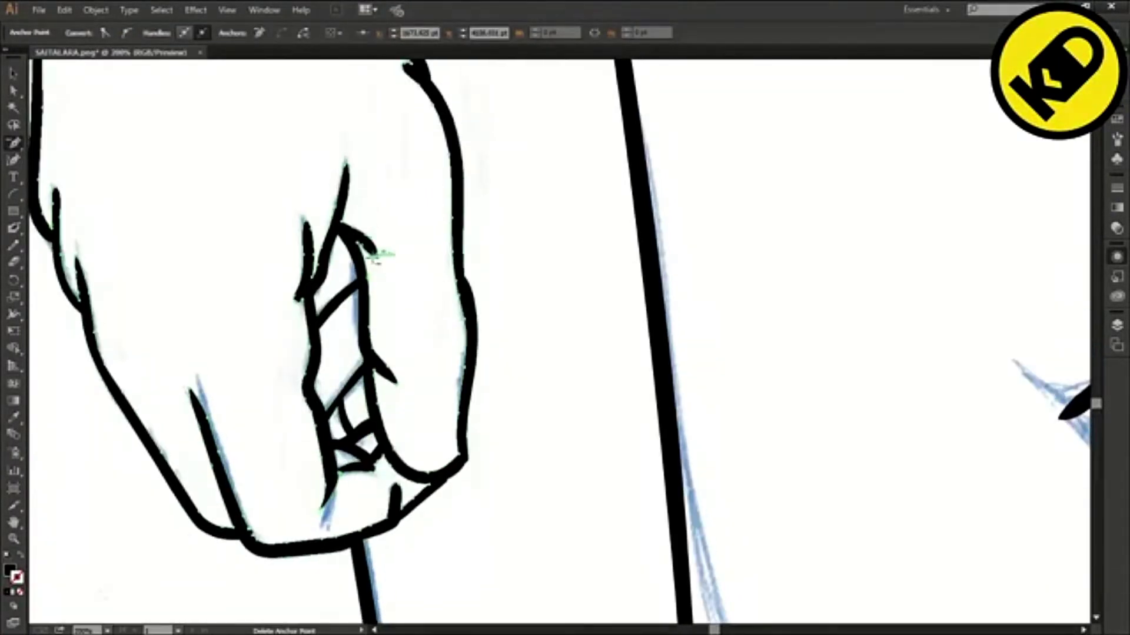
pyautogui.scroll(3, 164, 353)
pyautogui.scroll(-4, 258, 352)
pyautogui.scroll(2, 523, 470)
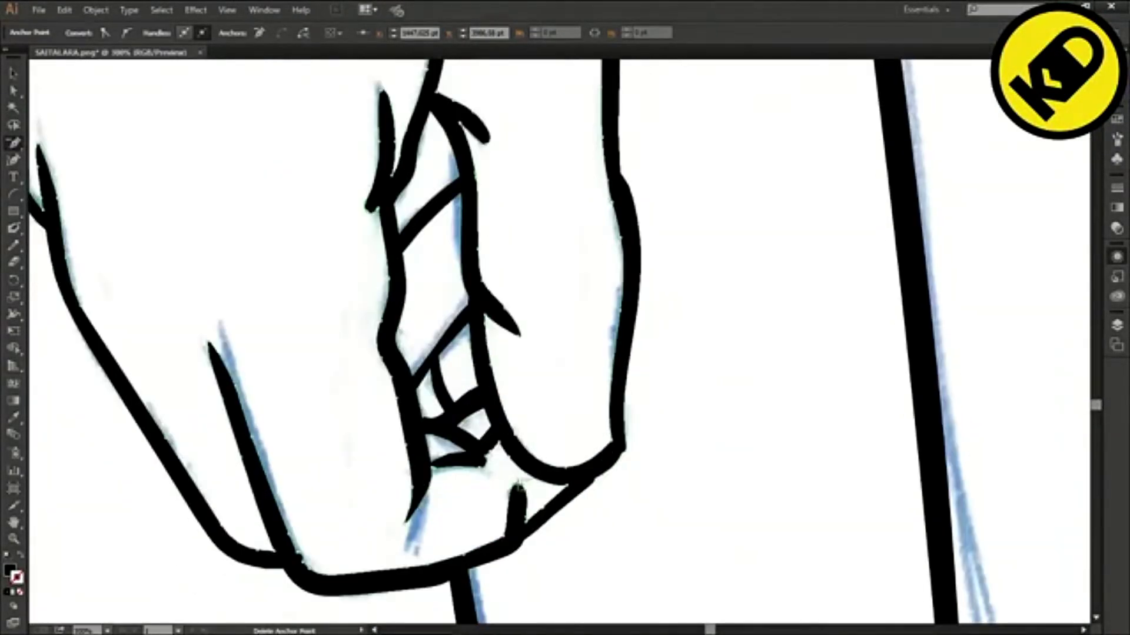
# Taper the finger and wrist strokes of the right-hand fist by deleting anchor points at their ends.
pyautogui.scroll(-2, 538, 556)
pyautogui.scroll(-2, 538, 556)
pyautogui.scroll(3, 784, 433)
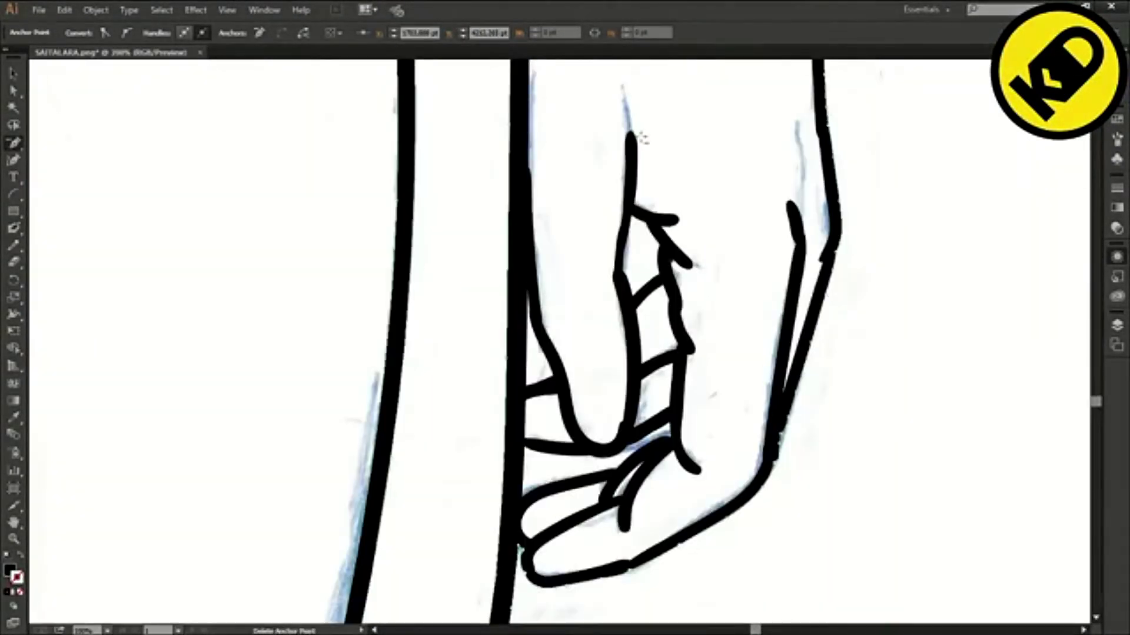
pyautogui.click(782, 436)
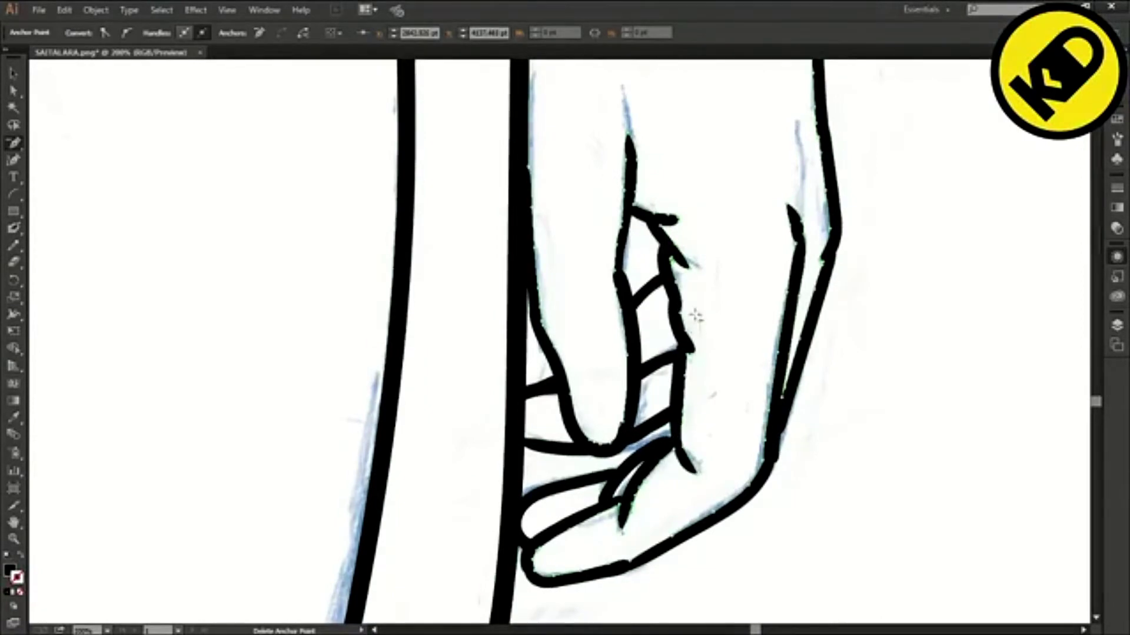
pyautogui.scroll(-5, 565, 341)
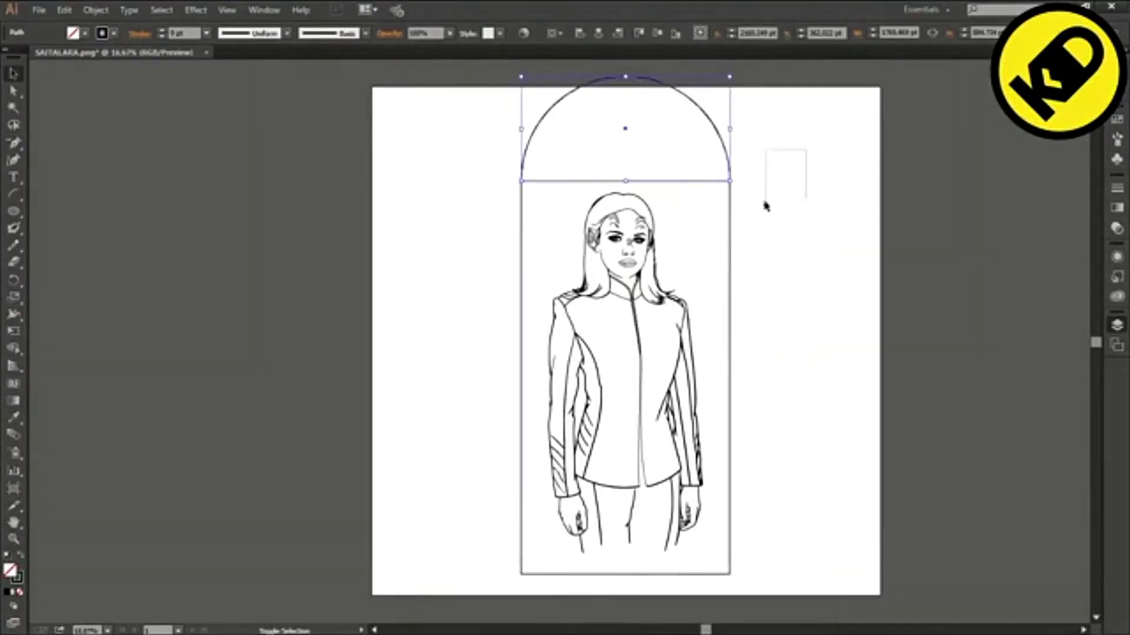
# Move the semicircular arch and rectangle framing the figure slightly upward together.
pyautogui.click(631, 111)
pyautogui.hotkey('shift', 'Up')
pyautogui.hotkey('shift', 'Up')
pyautogui.hotkey('shift', 'Up')
pyautogui.hotkey('shift', 'Up')
pyautogui.hotkey('shift', 'Up')
pyautogui.hotkey('shift', 'Up')
pyautogui.hotkey('shift', 'Up')
pyautogui.hotkey('shift', 'Up')
pyautogui.hotkey('shift', 'Up')
pyautogui.hotkey('shift', 'Up')
pyautogui.hotkey('shift', 'Up')
pyautogui.hotkey('shift', 'Up')
pyautogui.hotkey('shift', 'Up')
pyautogui.hotkey('shift', 'Up')
pyautogui.hotkey('shift', 'Up')
pyautogui.hotkey('shift', 'Up')
pyautogui.hotkey('shift', 'Up')
pyautogui.hotkey('shift', 'Up')
pyautogui.hotkey('shift', 'Up')
pyautogui.hotkey('shift', 'Up')
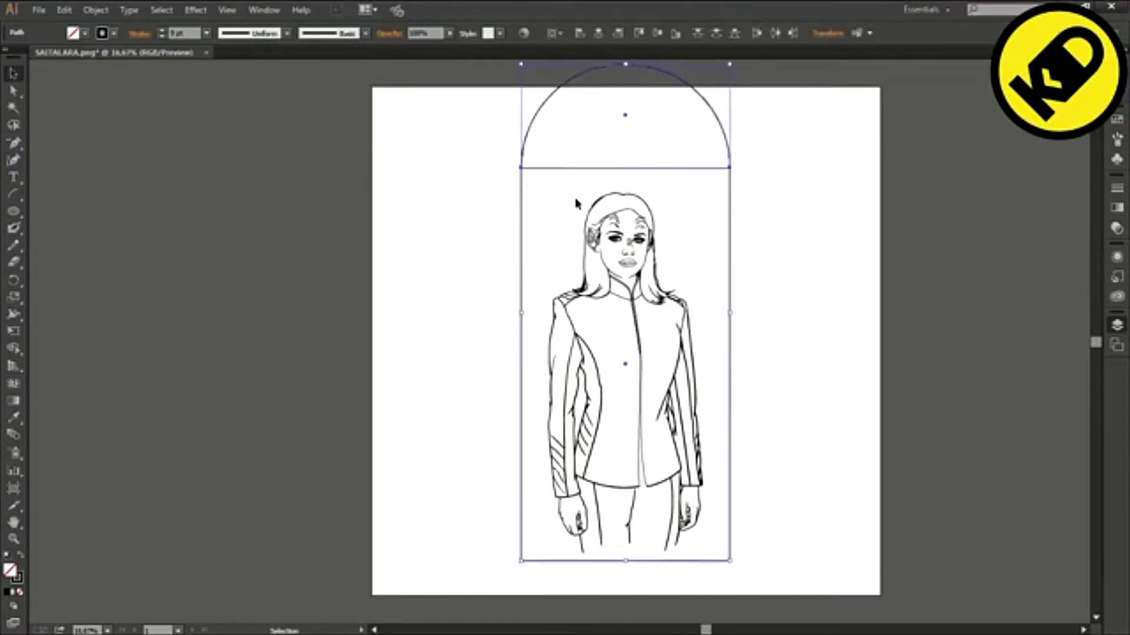
# Enlarge a copy of the arch and rectangle around the original to form an outer frame with an even side margin.
pyautogui.scroll(1, 513, 184)
pyautogui.scroll(-2, 536, 231)
pyautogui.moveTo(521, 231); pyautogui.dragTo(455, 250)
pyautogui.moveTo(664, 342); pyautogui.dragTo(692, 342)
pyautogui.moveTo(455, 505); pyautogui.dragTo(506, 452)
pyautogui.scroll(3, 877, 198)
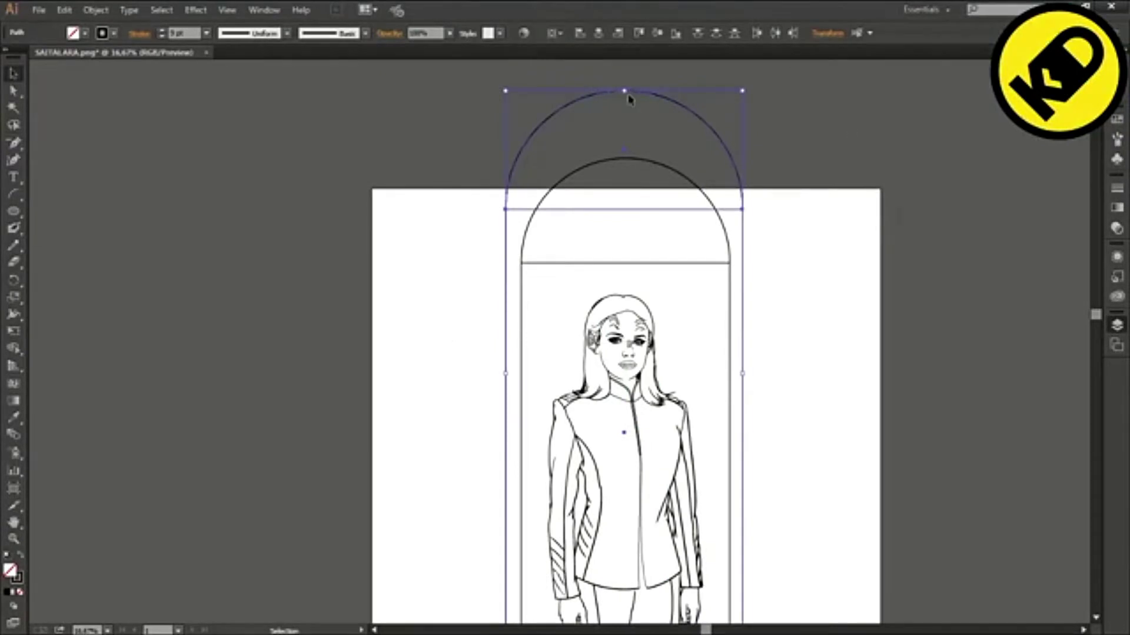
pyautogui.moveTo(627, 156); pyautogui.dragTo(624, 142)
pyautogui.scroll(-1, 746, 377)
pyautogui.scroll(-2, 747, 376)
pyautogui.click(848, 267)
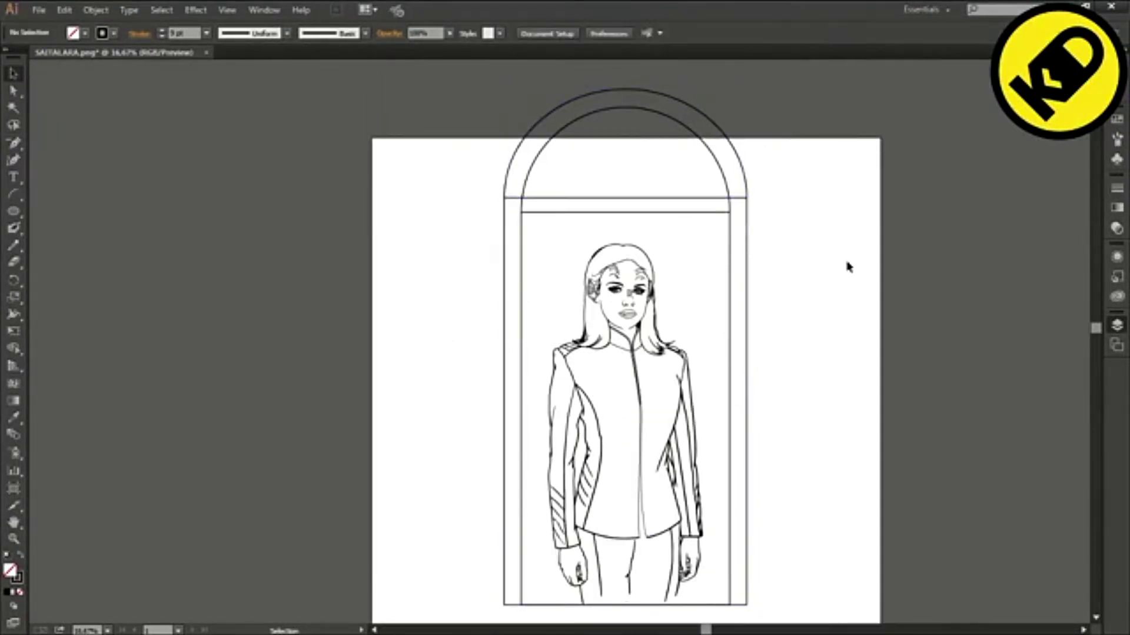
# Lower the outer arch and rectangle top so they line up with the top and crossbar of the inner frame.
pyautogui.click(587, 96)
pyautogui.moveTo(626, 89); pyautogui.dragTo(625, 107)
pyautogui.click(822, 169)
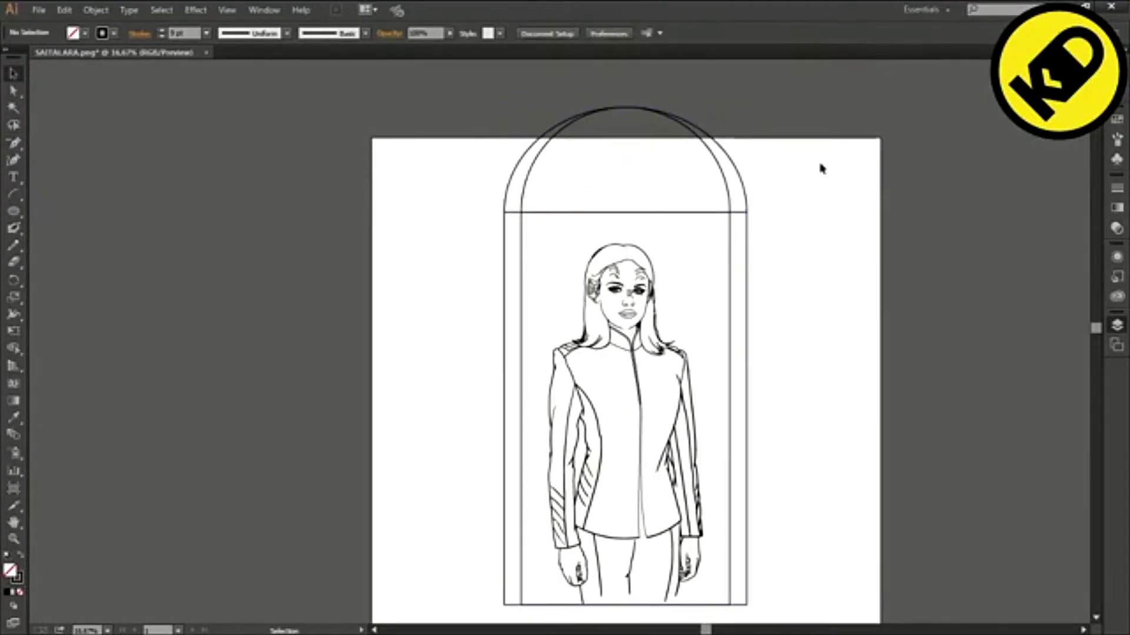
pyautogui.scroll(-3, 339, 229)
pyautogui.scroll(3, 339, 229)
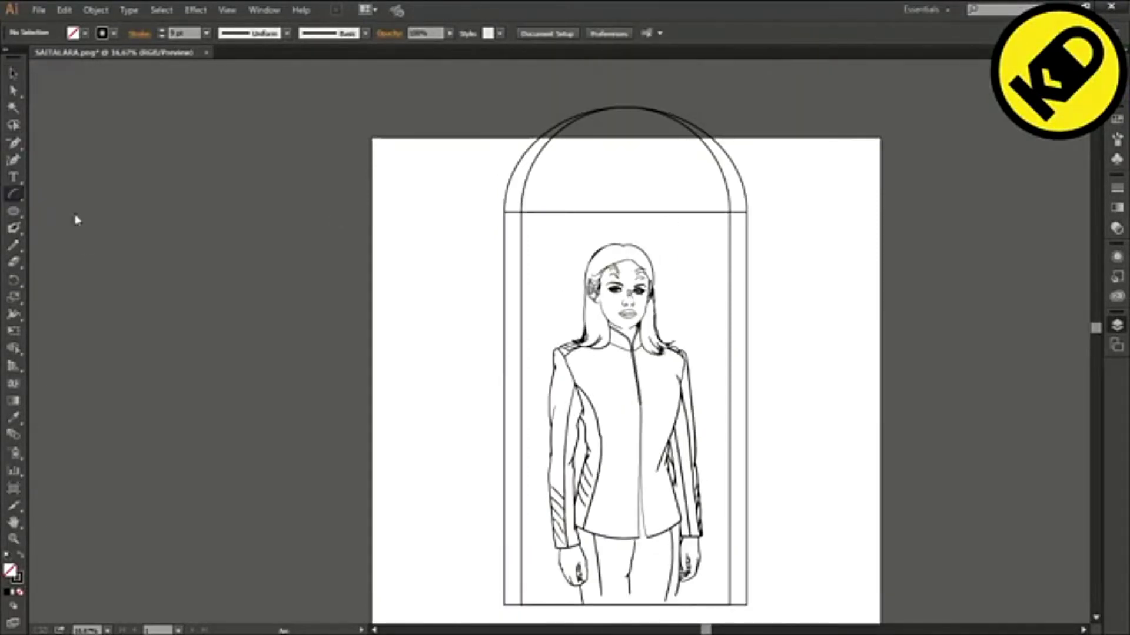
pyautogui.scroll(2, 625, 219)
pyautogui.moveTo(621, 207)
pyautogui.mouseDown()
pyautogui.moveTo(625, 259)
pyautogui.moveTo(675, 301)
pyautogui.moveTo(716, 303)
pyautogui.mouseUp()
pyautogui.hotkey('ctrl', 'z')
pyautogui.scroll(2, 731, 305)
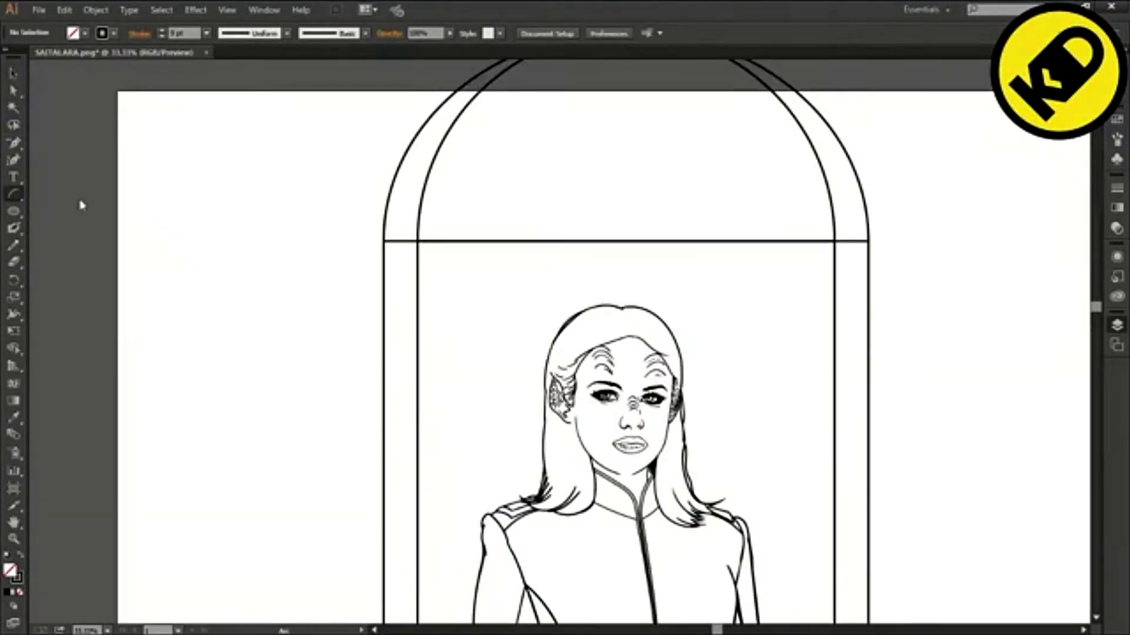
# Draw a vertical line from the middle of the frame's crossbar down to the top of the head.
pyautogui.click(81, 204)
pyautogui.moveTo(621, 241); pyautogui.dragTo(621, 307)
pyautogui.scroll(-13, 744, 302)
pyautogui.scroll(-1, 769, 337)
pyautogui.scroll(7, 769, 338)
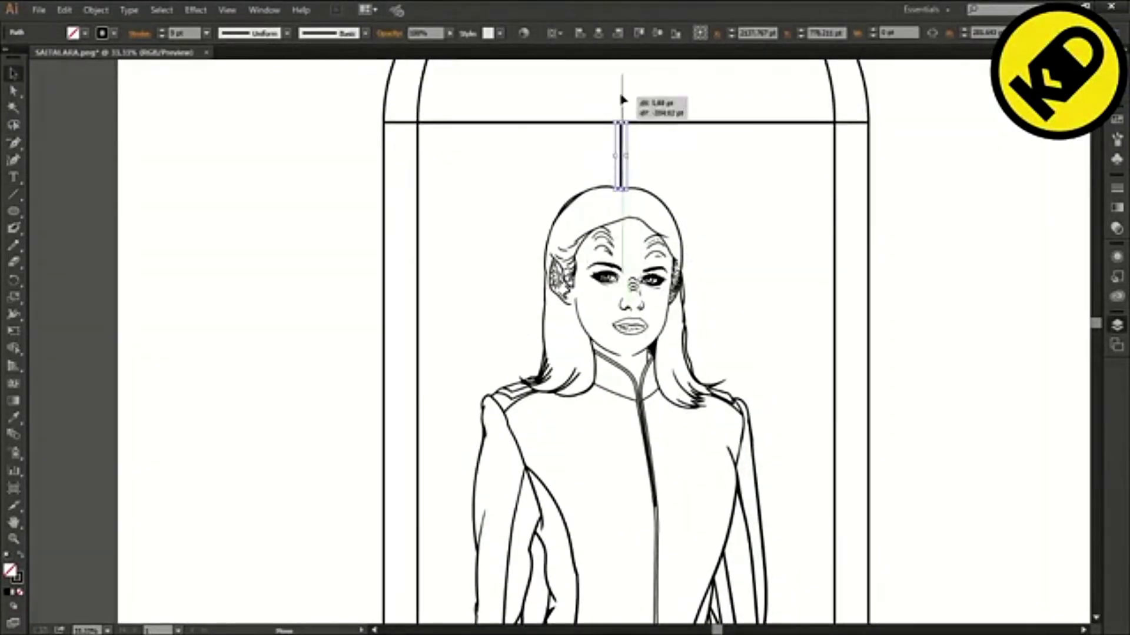
pyautogui.moveTo(622, 100); pyautogui.dragTo(626, 292)
pyautogui.scroll(1, 653, 294)
pyautogui.scroll(-10, 660, 285)
# Draw a horizontal line between the inner frame's side and the figure's sleeve and adjust its end.
pyautogui.click(13, 194)
pyautogui.moveTo(478, 344)
pyautogui.mouseDown()
pyautogui.moveTo(603, 335)
pyautogui.moveTo(590, 328)
pyautogui.mouseUp()
pyautogui.scroll(1, 590, 369)
pyautogui.click(14, 91)
pyautogui.click(251, 234)
pyautogui.scroll(1, 253, 282)
# Duplicate the short horizontal line and place the copy between the opposite sleeve and the inner frame.
pyautogui.click(275, 329)
pyautogui.hotkey('ctrl', 'c')
pyautogui.hotkey('ctrl', 'v')
pyautogui.press('v')
pyautogui.click(729, 331)
pyautogui.scroll(-3, 700, 359)
pyautogui.scroll(5, 699, 360)
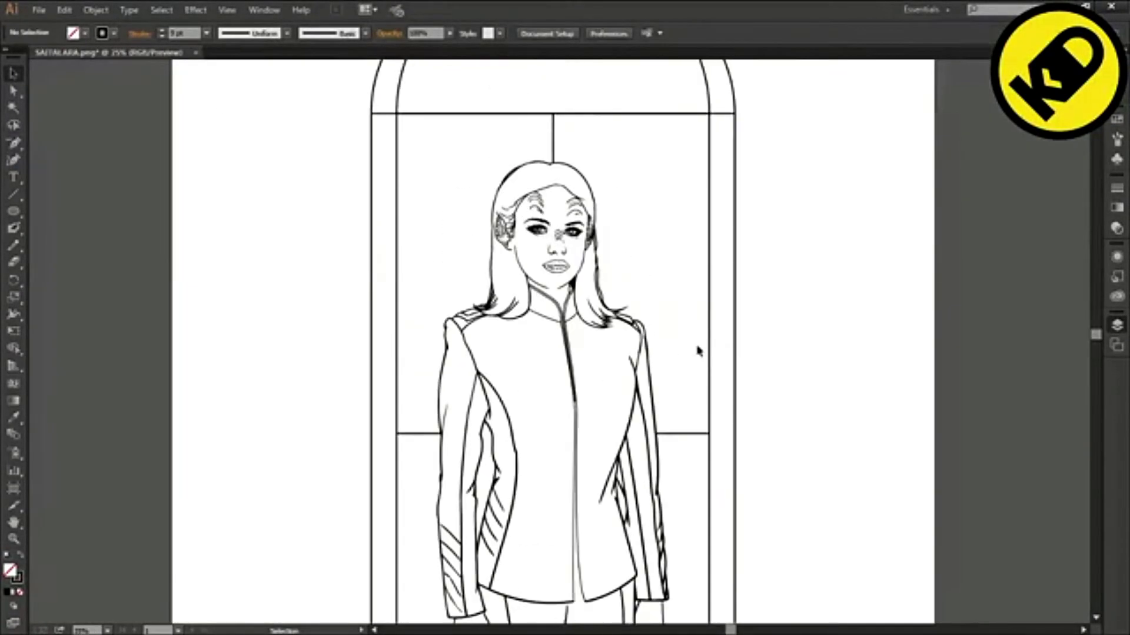
# Draw a diagonal line from the inner frame's upper right corner to the hair tips at the shoulder.
pyautogui.moveTo(629, 278); pyautogui.dragTo(616, 311)
pyautogui.press('a')
pyautogui.scroll(6, 618, 318)
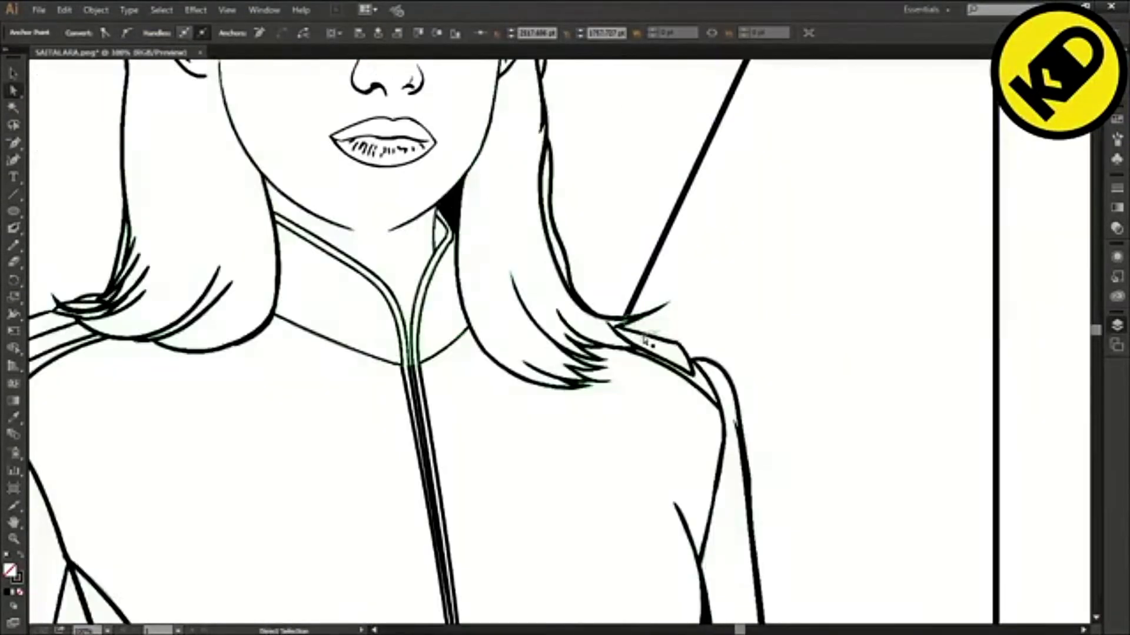
# Mirror a copy of the diagonal onto the frame's left-hand side and fit its lower end to the hair at the shoulder.
pyautogui.scroll(-6, 672, 390)
pyautogui.press('v')
pyautogui.hotkey('ctrl', 'c')
pyautogui.hotkey('ctrl', 'v')
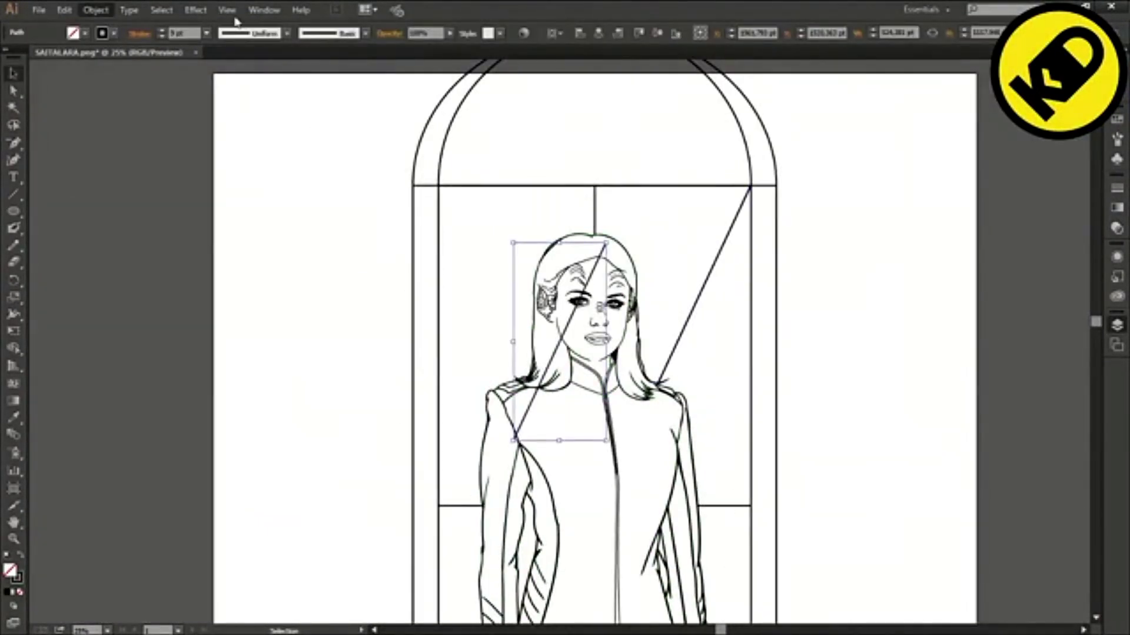
pyautogui.press('a')
pyautogui.scroll(3, 429, 179)
pyautogui.moveTo(536, 289); pyautogui.dragTo(481, 260)
pyautogui.press('v')
pyautogui.scroll(-4, 482, 262)
pyautogui.press('a')
pyautogui.click(280, 416)
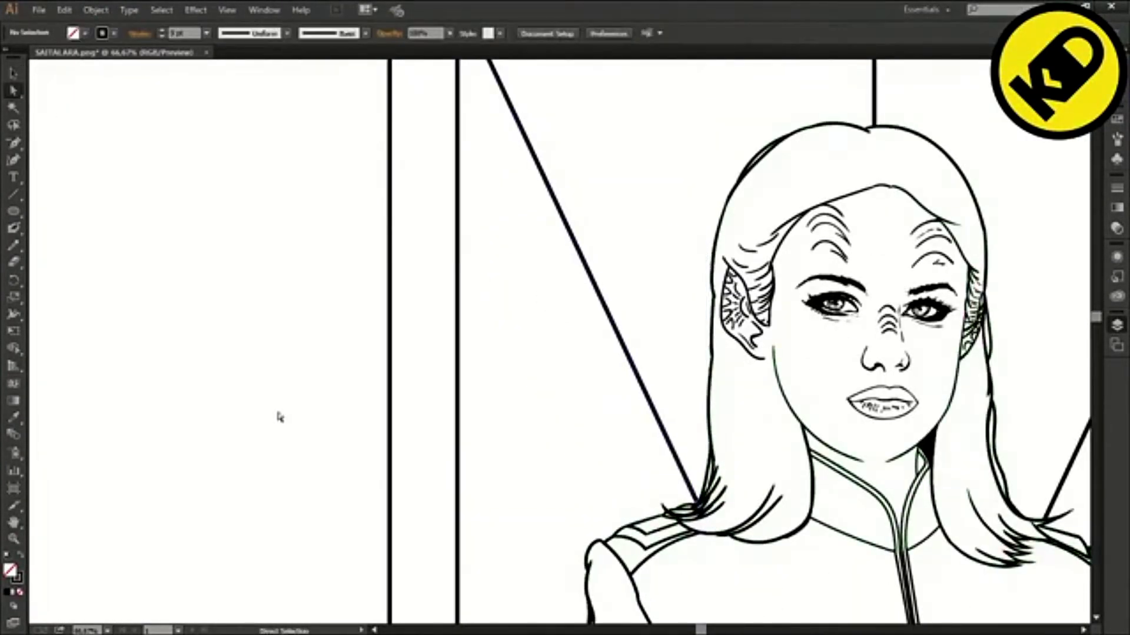
# Duplicate a short horizontal line beside the figure and adjust the copy's position and end point.
pyautogui.scroll(-7, 277, 401)
pyautogui.scroll(2, 470, 218)
pyautogui.click(365, 230)
pyautogui.hotkey('ctrl', 'c')
pyautogui.hotkey('ctrl', 'v')
pyautogui.moveTo(508, 233); pyautogui.dragTo(508, 232)
pyautogui.moveTo(612, 230); pyautogui.dragTo(529, 230)
pyautogui.scroll(4, 510, 247)
pyautogui.moveTo(591, 179); pyautogui.dragTo(587, 179)
pyautogui.click(525, 230)
pyautogui.scroll(-6, 522, 229)
pyautogui.scroll(2, 629, 288)
pyautogui.scroll(-1, 630, 287)
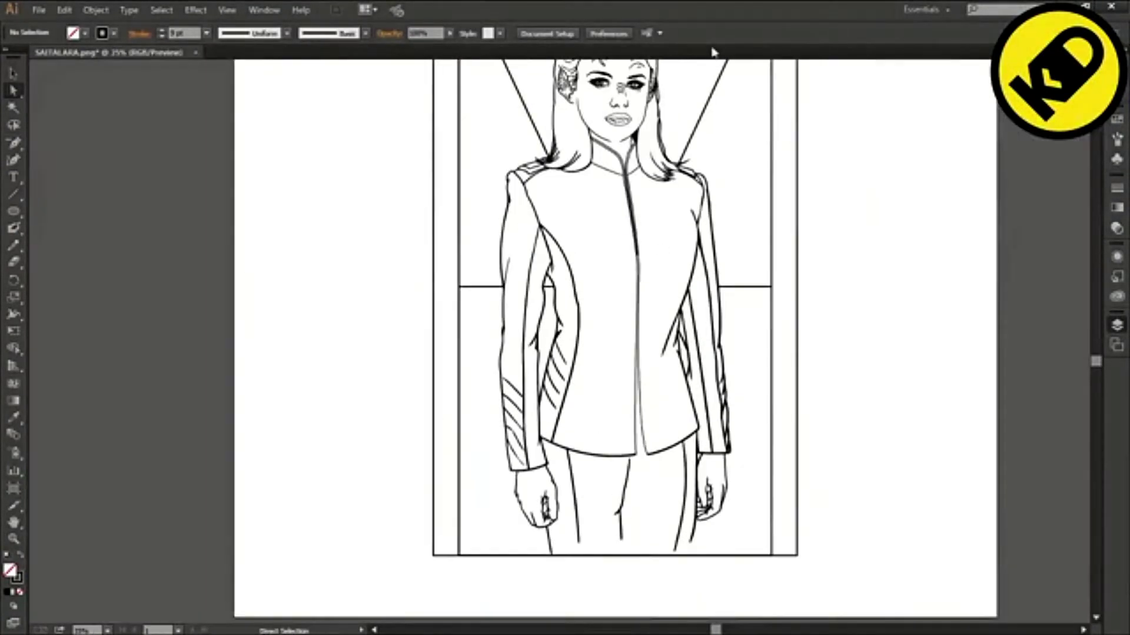
# Duplicate both upper diagonals, flip the copies, and place them running from the waist toward the inner frame's lower corners.
pyautogui.click(719, 77)
pyautogui.keyDown('shift'); pyautogui.click(512, 77); pyautogui.keyUp('shift')
pyautogui.click(13, 73)
pyautogui.hotkey('ctrl', 'c')
pyautogui.hotkey('ctrl', 'v')
pyautogui.moveTo(399, 238); pyautogui.dragTo(865, 504)
pyautogui.moveTo(462, 318); pyautogui.dragTo(519, 434)
pyautogui.scroll(5, 468, 556)
pyautogui.moveTo(433, 340); pyautogui.dragTo(425, 353)
pyautogui.scroll(-4, 425, 352)
pyautogui.scroll(2, 346, 141)
# Shorten the lower left diagonal so its upper end stops at the sleeve's outer edge.
pyautogui.click(13, 91)
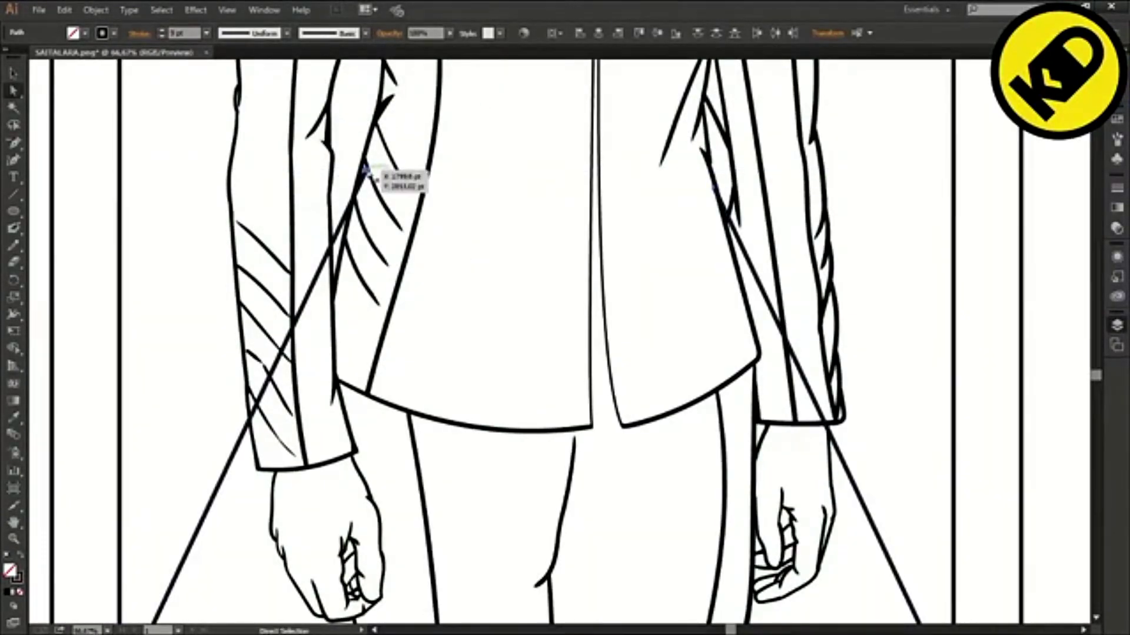
pyautogui.scroll(4, 262, 429)
pyautogui.click(285, 389)
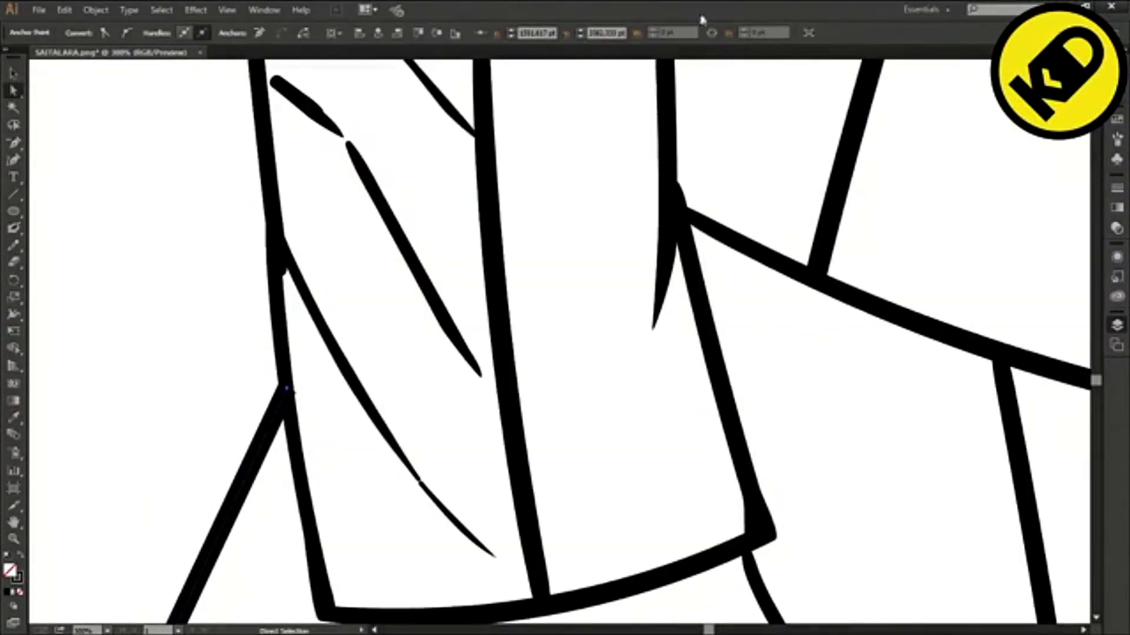
# Duplicate the lower left diagonal and place the copy over the gap between the left arm and the jacket.
pyautogui.scroll(-4, 284, 398)
pyautogui.click(14, 73)
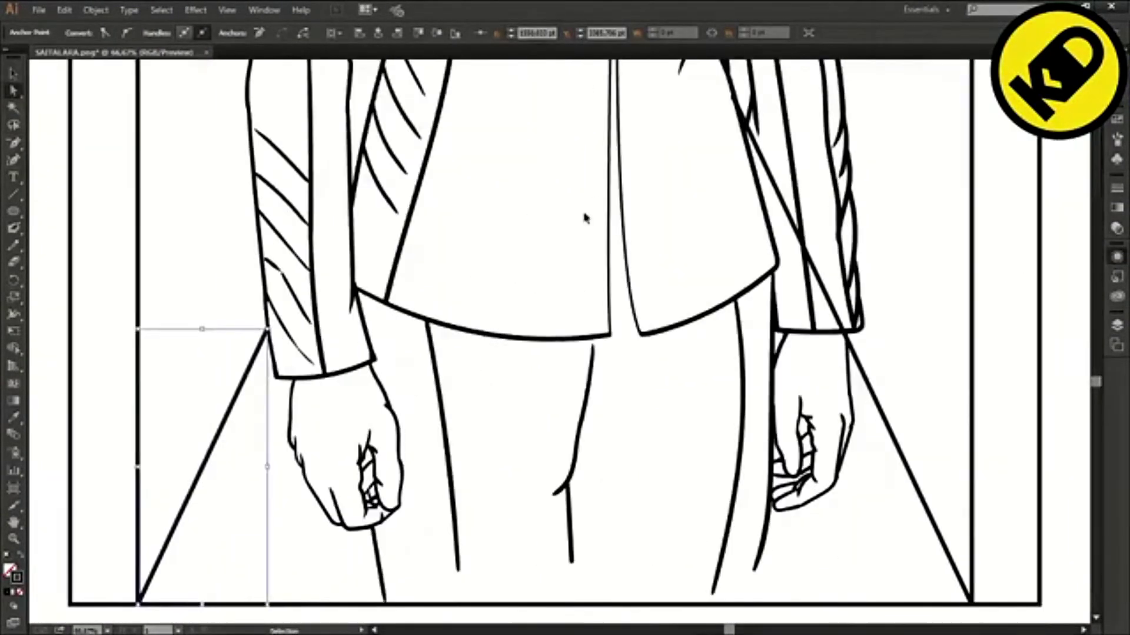
pyautogui.scroll(1, 584, 217)
pyautogui.click(242, 416)
pyautogui.hotkey('ctrl', 'c')
pyautogui.hotkey('ctrl', 'v')
pyautogui.moveTo(582, 295); pyautogui.dragTo(344, 200)
# Trim the copied diagonal's ends so it spans only the gap between the sleeve's inner edge and the jacket.
pyautogui.click(14, 91)
pyautogui.moveTo(388, 110); pyautogui.dragTo(348, 198)
pyautogui.scroll(4, 332, 207)
pyautogui.moveTo(403, 168); pyautogui.dragTo(411, 151)
pyautogui.scroll(-2, 341, 164)
pyautogui.moveTo(176, 585); pyautogui.dragTo(184, 575)
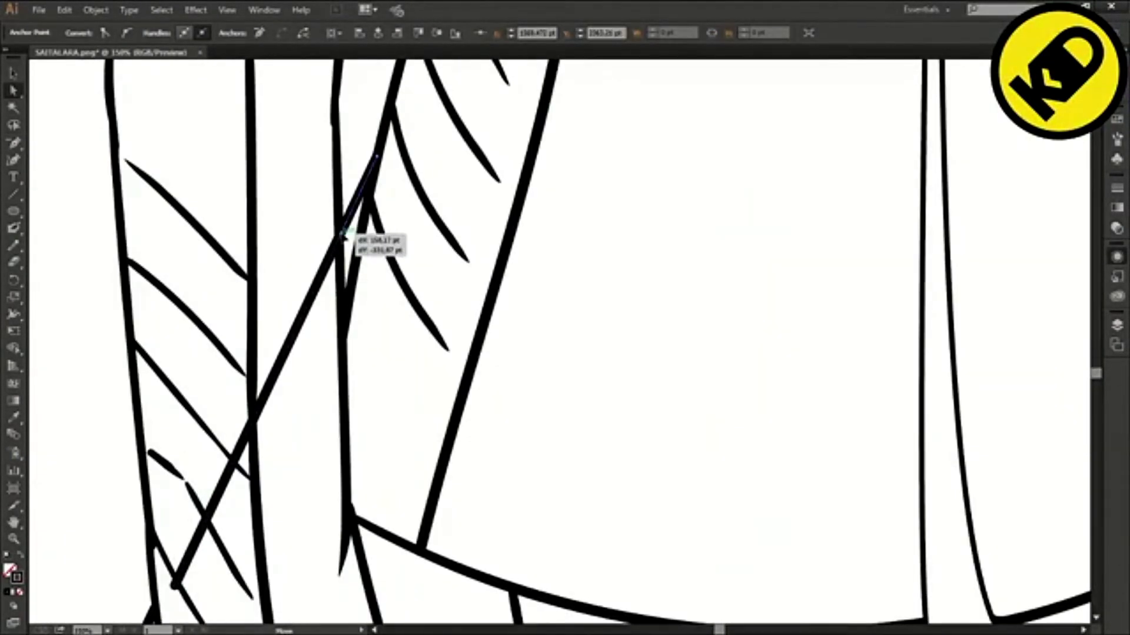
pyautogui.moveTo(343, 236); pyautogui.dragTo(343, 231)
# Shorten the lower right diagonal so its upper end stops at the right sleeve's cuff.
pyautogui.scroll(-4, 343, 236)
pyautogui.click(762, 296)
pyautogui.scroll(3, 540, 248)
pyautogui.click(522, 132)
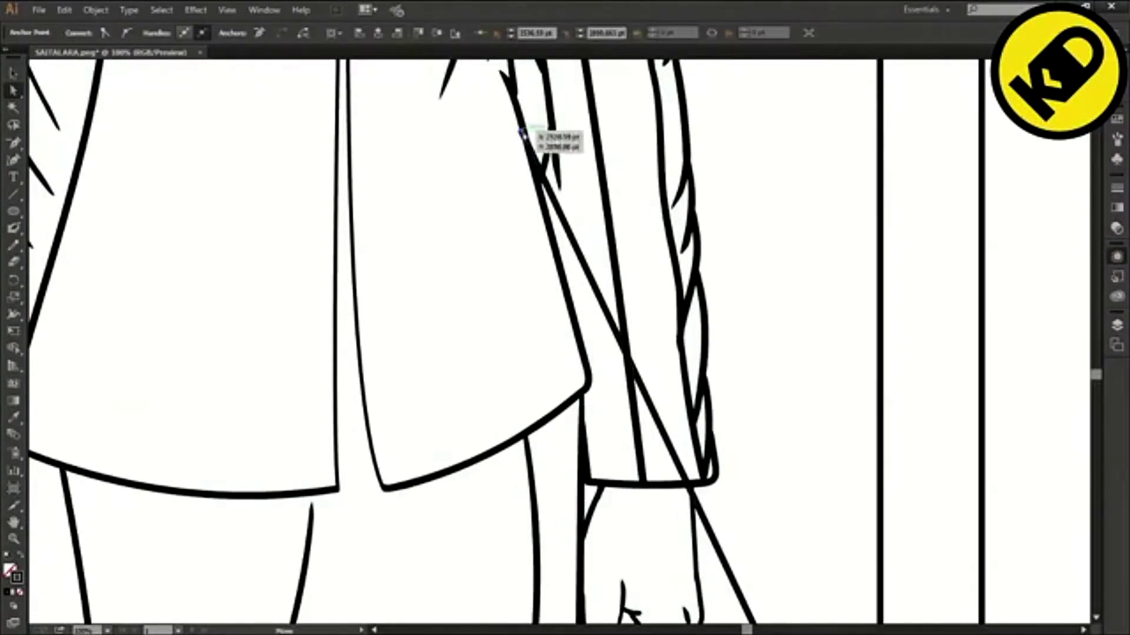
pyautogui.click(563, 218)
pyautogui.moveTo(561, 214); pyautogui.dragTo(690, 488)
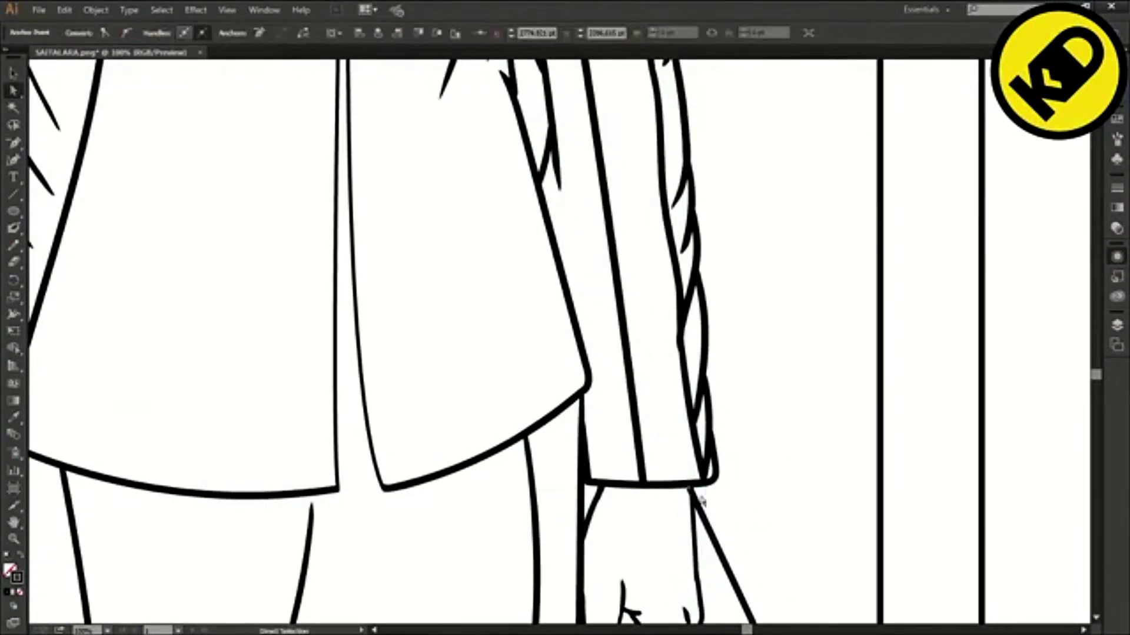
pyautogui.scroll(5, 691, 495)
pyautogui.moveTo(690, 436); pyautogui.dragTo(703, 469)
pyautogui.scroll(-6, 971, 295)
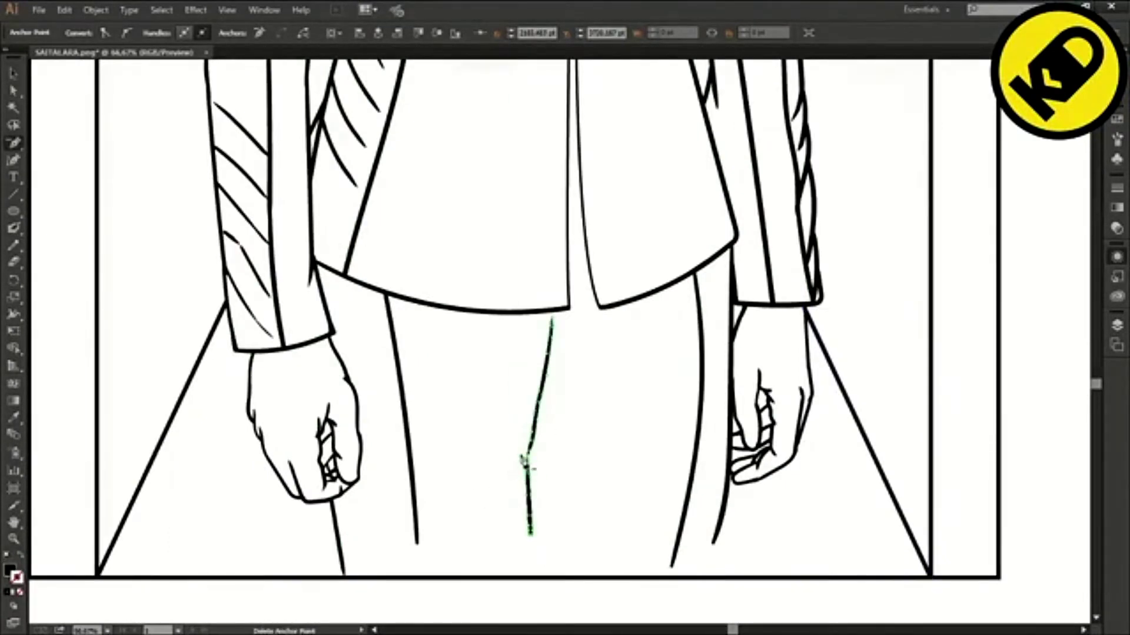
# Clean up the bend in the central trouser line by adjusting its anchor points.
pyautogui.scroll(-2, 470, 468)
pyautogui.press('a')
pyautogui.click(416, 463)
pyautogui.scroll(3, 410, 471)
pyautogui.scroll(-2, 257, 446)
pyautogui.moveTo(217, 465); pyautogui.dragTo(236, 486)
pyautogui.scroll(3, 208, 464)
pyautogui.click(237, 520)
pyautogui.scroll(-5, 237, 520)
pyautogui.scroll(2, 527, 451)
# Extend the central trouser line's lower end down to the frame's bottom edge.
pyautogui.click(506, 442)
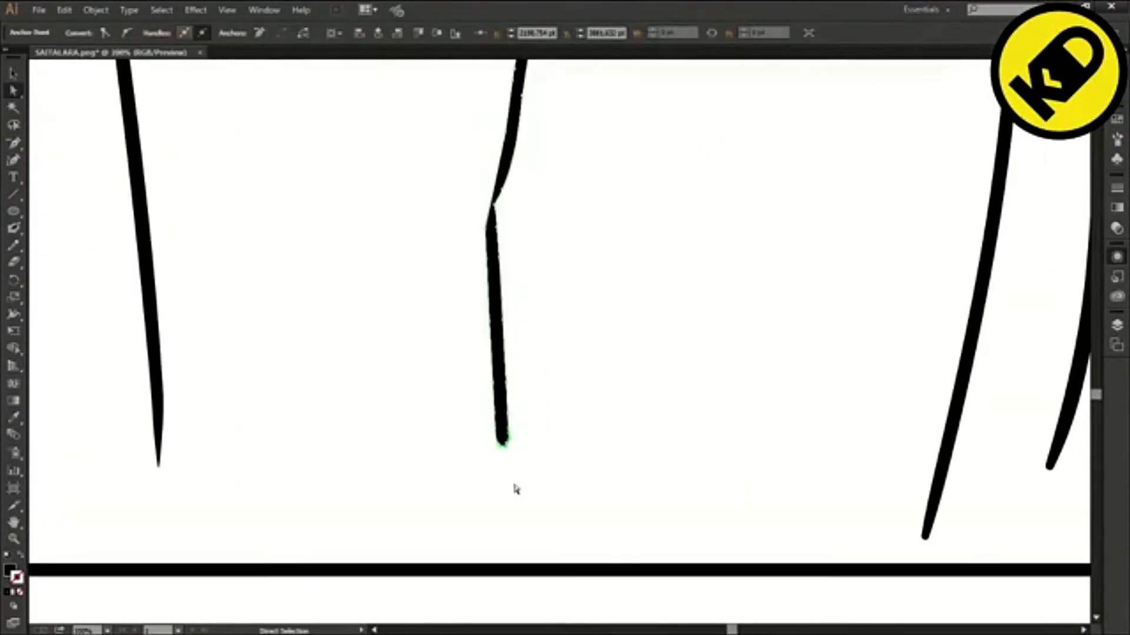
pyautogui.moveTo(501, 443); pyautogui.dragTo(511, 332)
pyautogui.scroll(5, 497, 282)
pyautogui.scroll(-3, 490, 220)
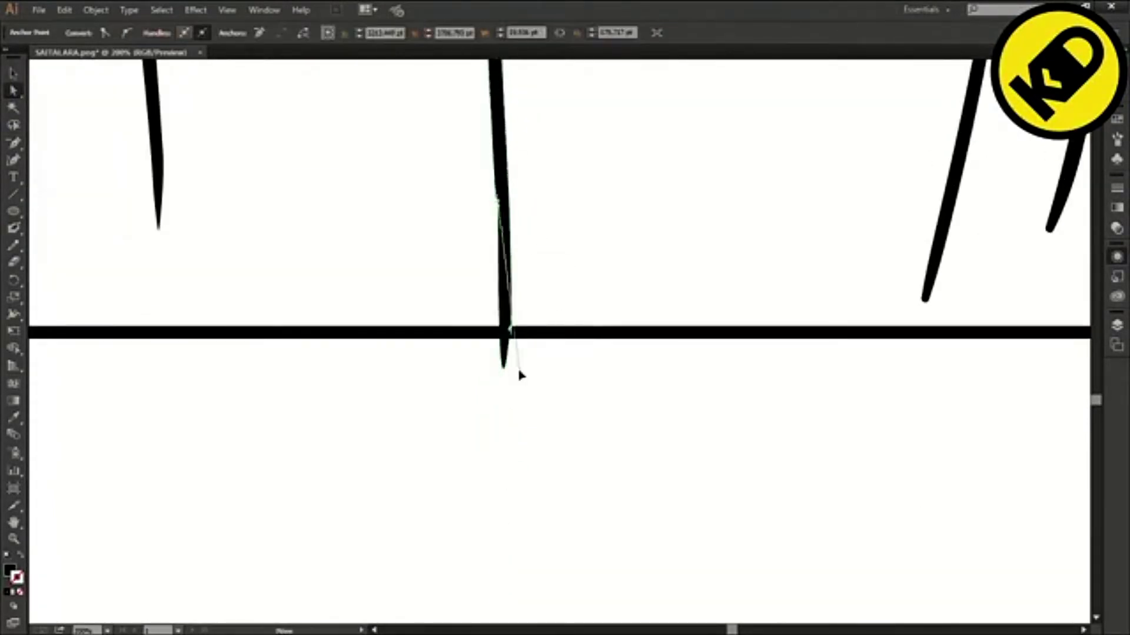
pyautogui.moveTo(501, 200); pyautogui.dragTo(499, 285)
pyautogui.moveTo(502, 338); pyautogui.dragTo(501, 339)
# Extend the remaining trouser lines to the frame's bottom edge with the Blob Brush.
pyautogui.scroll(-4, 500, 356)
pyautogui.scroll(3, 635, 324)
pyautogui.click(666, 337)
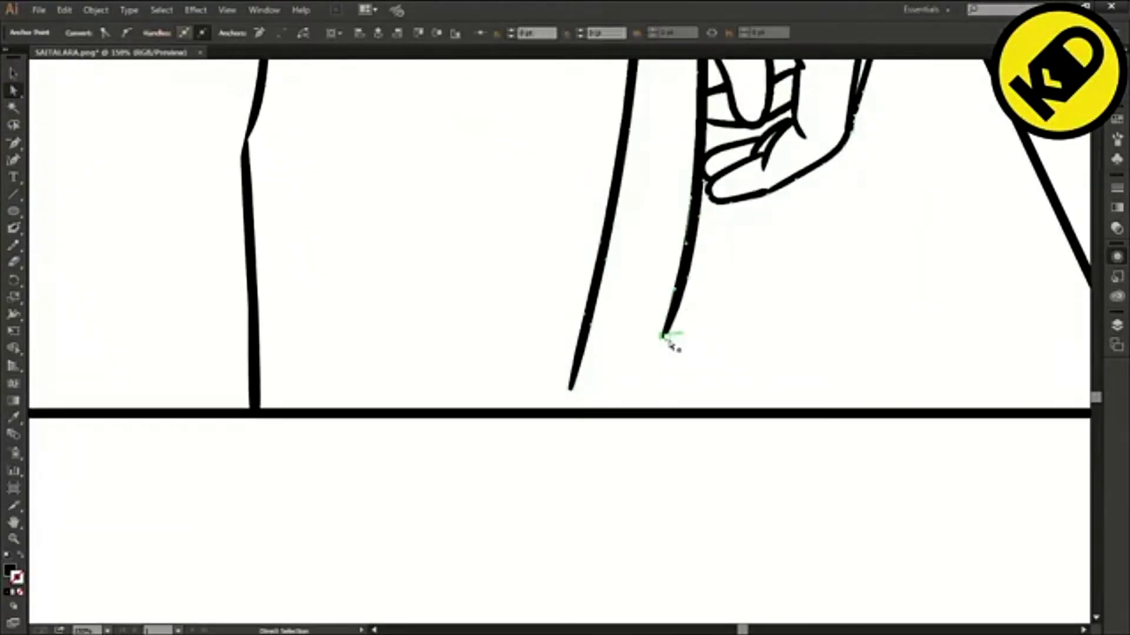
pyautogui.click(542, 316)
pyautogui.hotkey('shift', 'b')
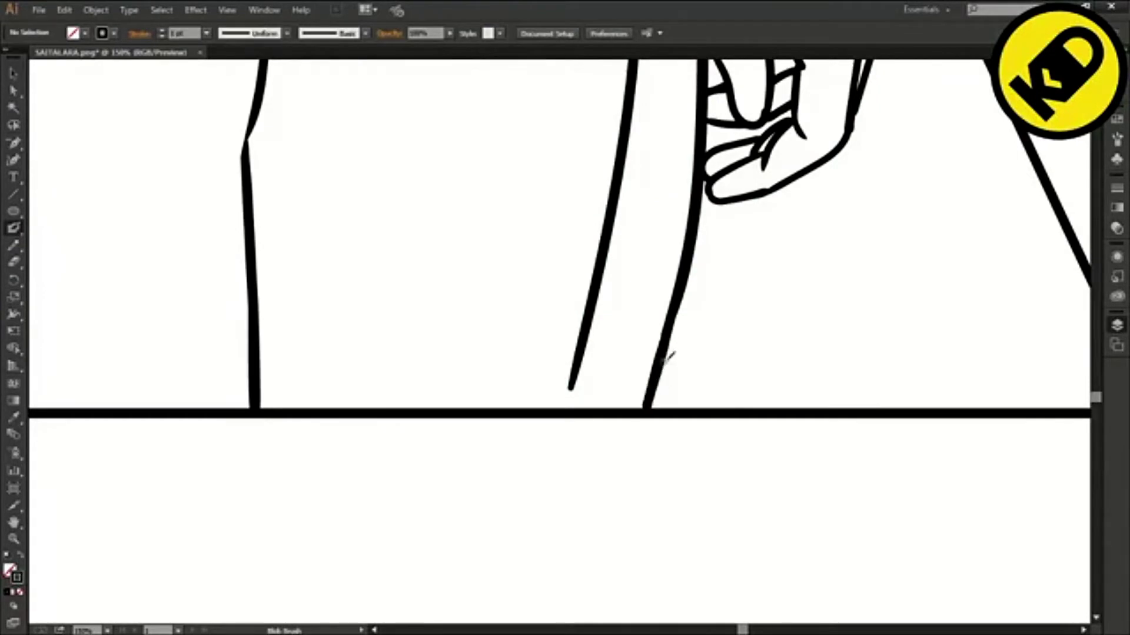
pyautogui.scroll(-4, 568, 402)
pyautogui.scroll(4, 364, 383)
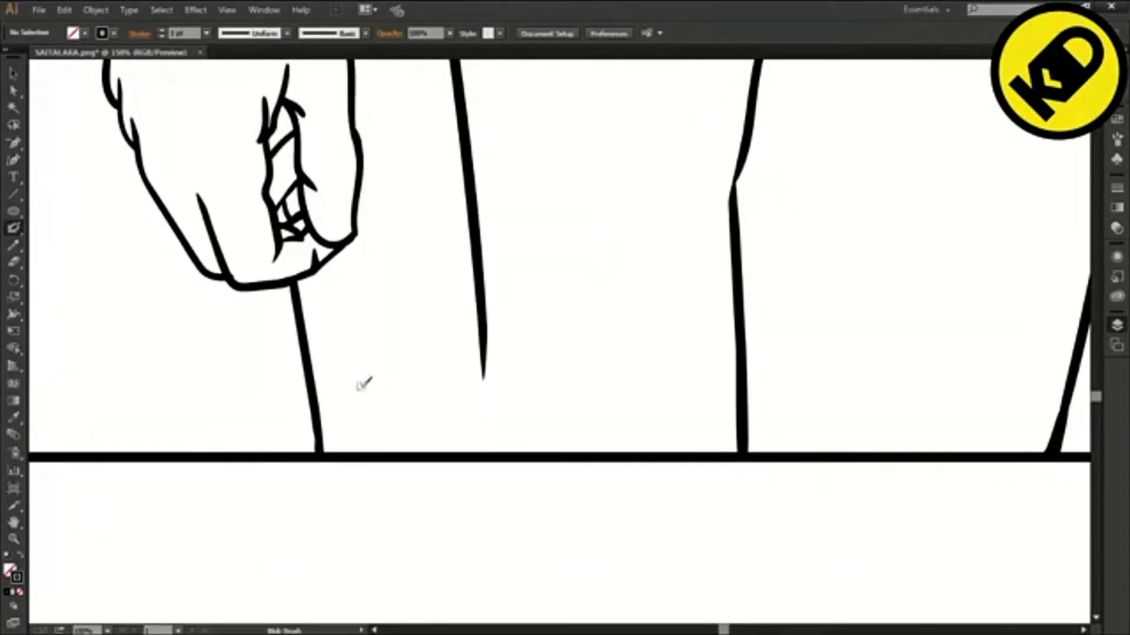
pyautogui.moveTo(490, 446); pyautogui.dragTo(491, 455)
pyautogui.scroll(-4, 500, 446)
# Paste a copy of the upper left diagonal and place it lower against the inner frame's left side.
pyautogui.scroll(6, 500, 436)
pyautogui.click(15, 92)
pyautogui.click(14, 74)
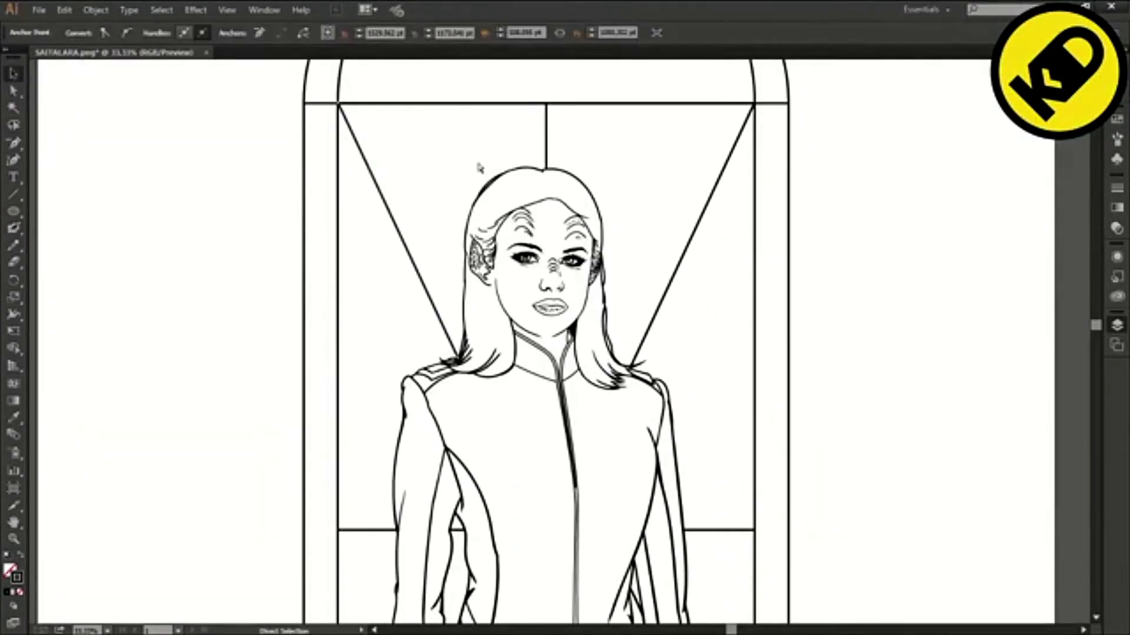
pyautogui.hotkey('ctrl', 'v')
pyautogui.moveTo(565, 363); pyautogui.dragTo(404, 464)
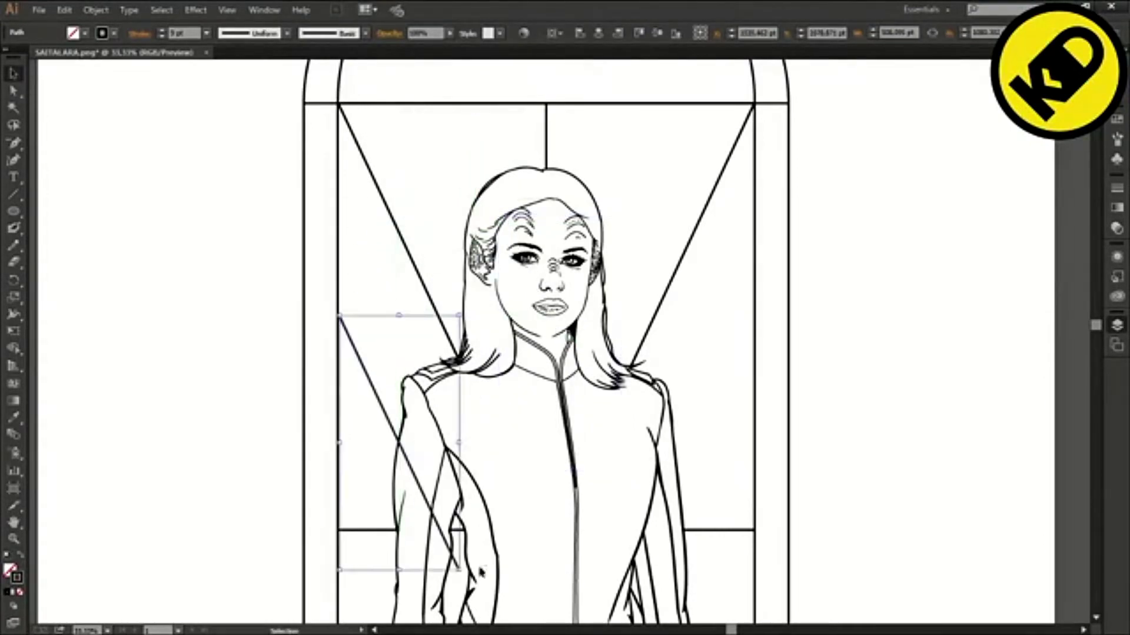
# Move the pasted diagonal's lower end to the outer tip of the left shoulder.
pyautogui.moveTo(459, 572); pyautogui.dragTo(406, 378)
pyautogui.scroll(4, 343, 341)
pyautogui.scroll(-2, 434, 385)
pyautogui.scroll(5, 548, 453)
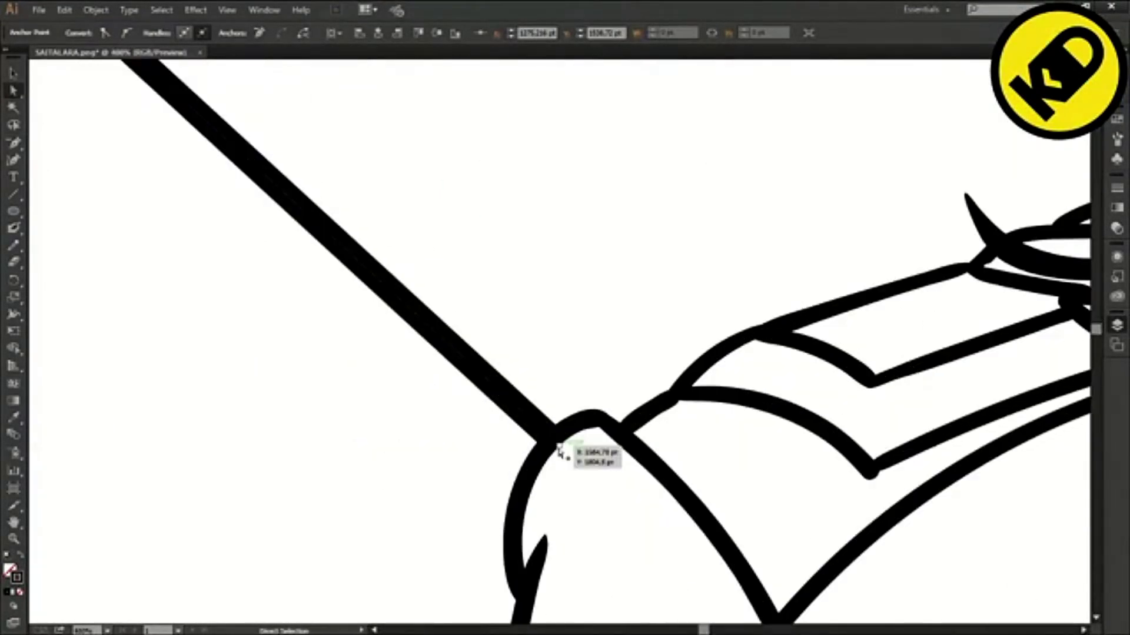
pyautogui.scroll(-6, 546, 451)
pyautogui.scroll(-2, 241, 405)
# Duplicate the left shoulder diagonal, mirror the copy, and align it against the inner frame's right side.
pyautogui.click(14, 75)
pyautogui.hotkey('ctrl', 'c')
pyautogui.hotkey('ctrl', 'v')
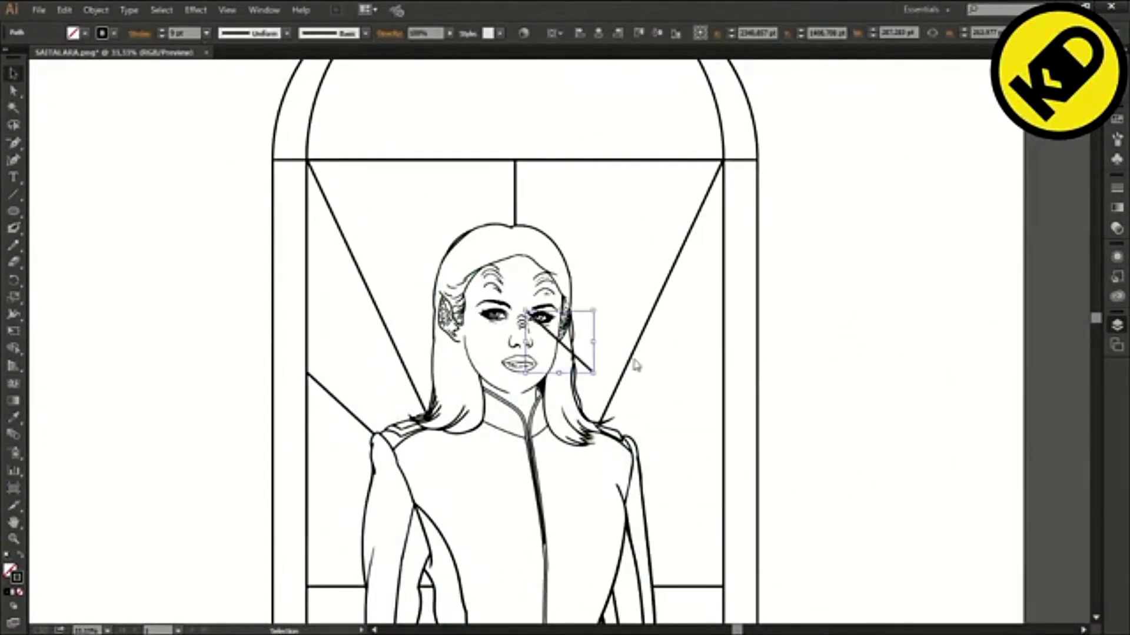
pyautogui.press('o')
pyautogui.scroll(1, 544, 342)
pyautogui.moveTo(596, 318); pyautogui.dragTo(811, 402)
pyautogui.press('a')
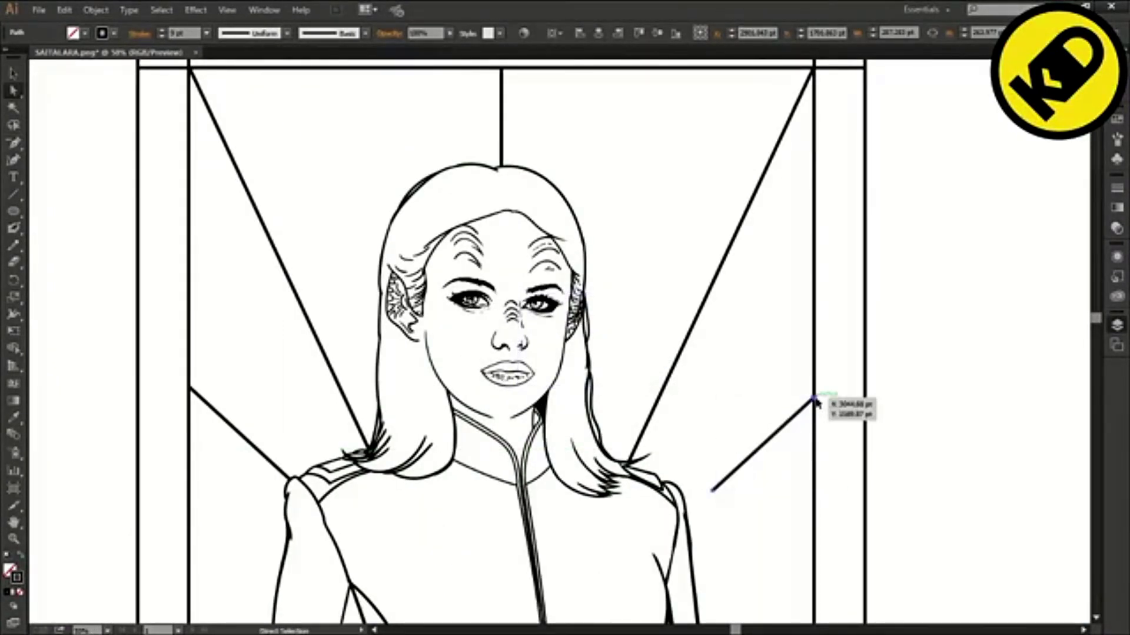
pyautogui.click(811, 404)
pyautogui.moveTo(316, 390); pyautogui.dragTo(795, 406)
pyautogui.scroll(-6, 567, 388)
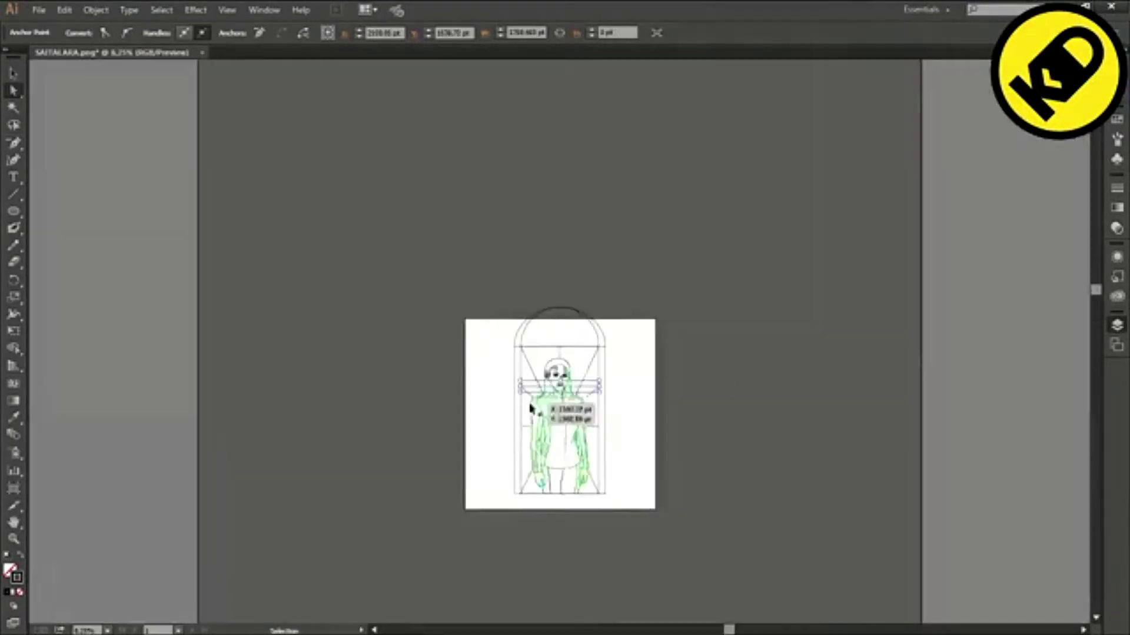
# Extend the mirrored diagonal's lower end to the edge of the right shoulder.
pyautogui.scroll(9, 643, 301)
pyautogui.moveTo(761, 270); pyautogui.dragTo(676, 347)
pyautogui.click(731, 379)
pyautogui.scroll(-6, 732, 378)
# Duplicate both shoulder diagonals, flip the copies vertically, and place them beside the lower sleeves against the inner frame.
pyautogui.scroll(2, 723, 376)
pyautogui.scroll(-1, 720, 373)
pyautogui.press('v')
pyautogui.click(511, 241)
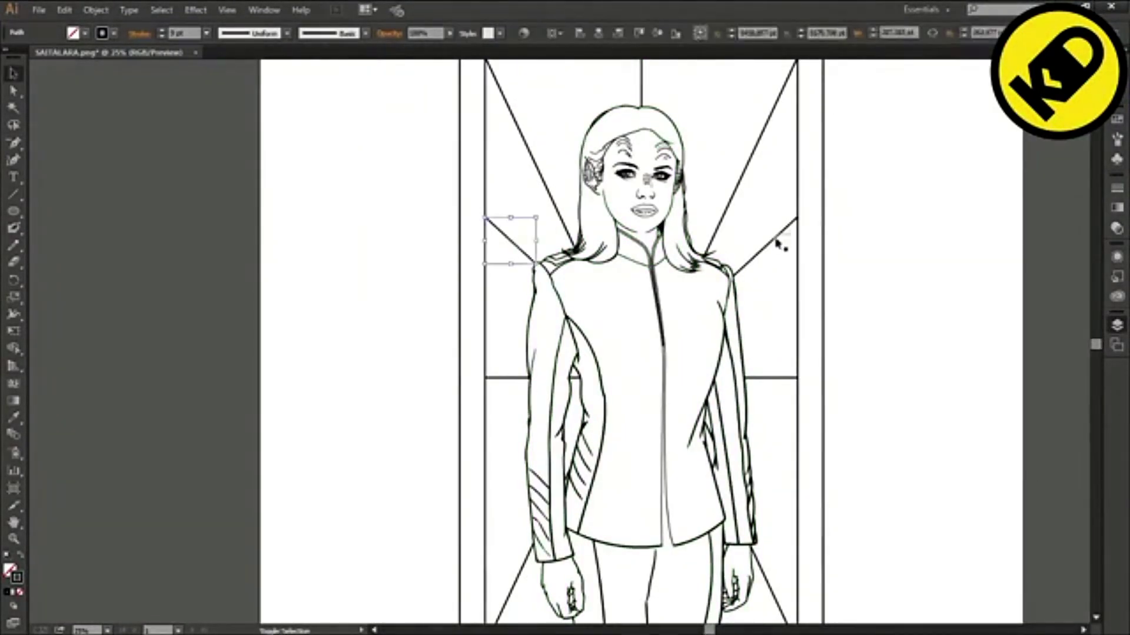
pyautogui.moveTo(520, 478); pyautogui.dragTo(523, 484)
pyautogui.scroll(3, 502, 501)
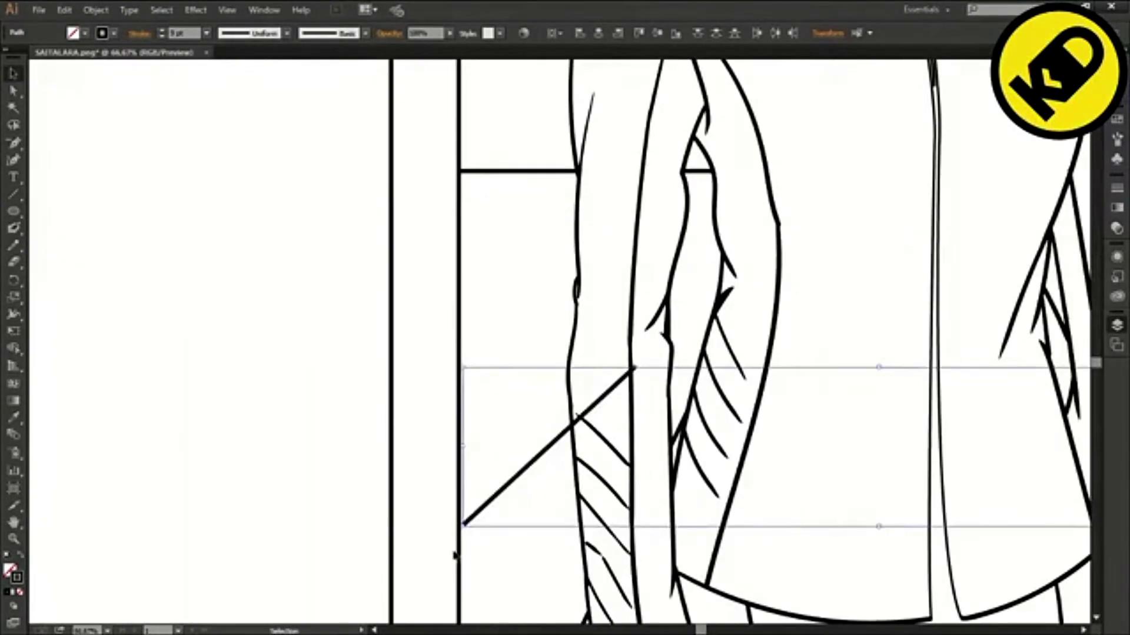
pyautogui.press('Left')
pyautogui.press('Left')
pyautogui.press('Left')
pyautogui.press('Left')
pyautogui.press('Left')
pyautogui.press('Left')
# Draw a line continuing the left sleeve diagonal upward across the gap between the arm and the jacket.
pyautogui.hscroll(6, 502, 482)
pyautogui.scroll(2, 131, 368)
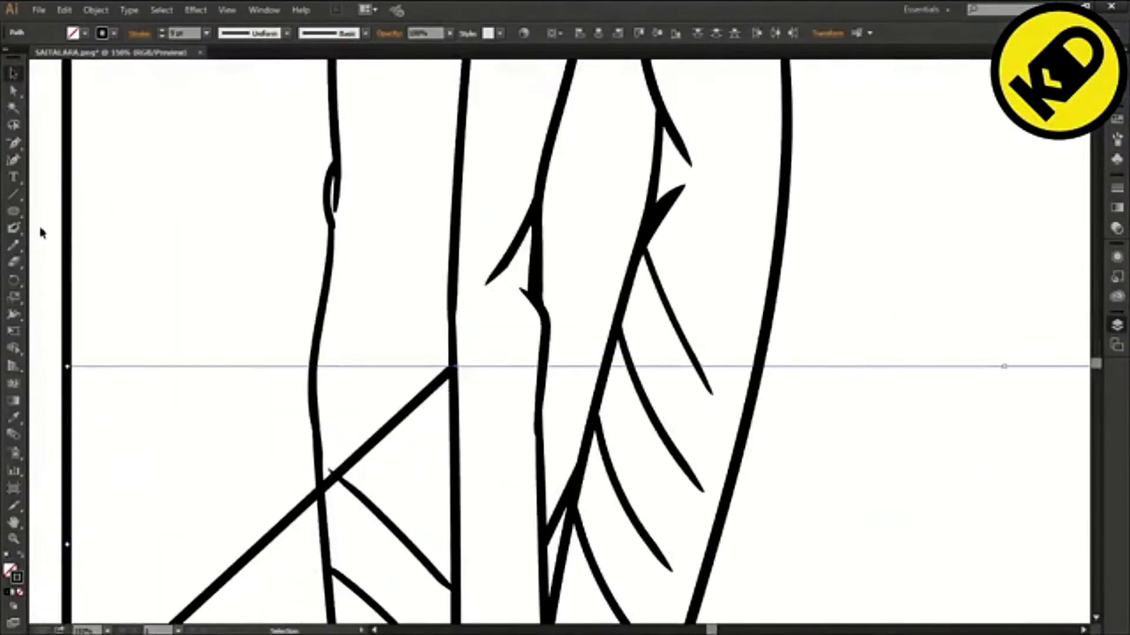
pyautogui.moveTo(453, 366); pyautogui.dragTo(651, 184)
pyautogui.scroll(-2, 647, 187)
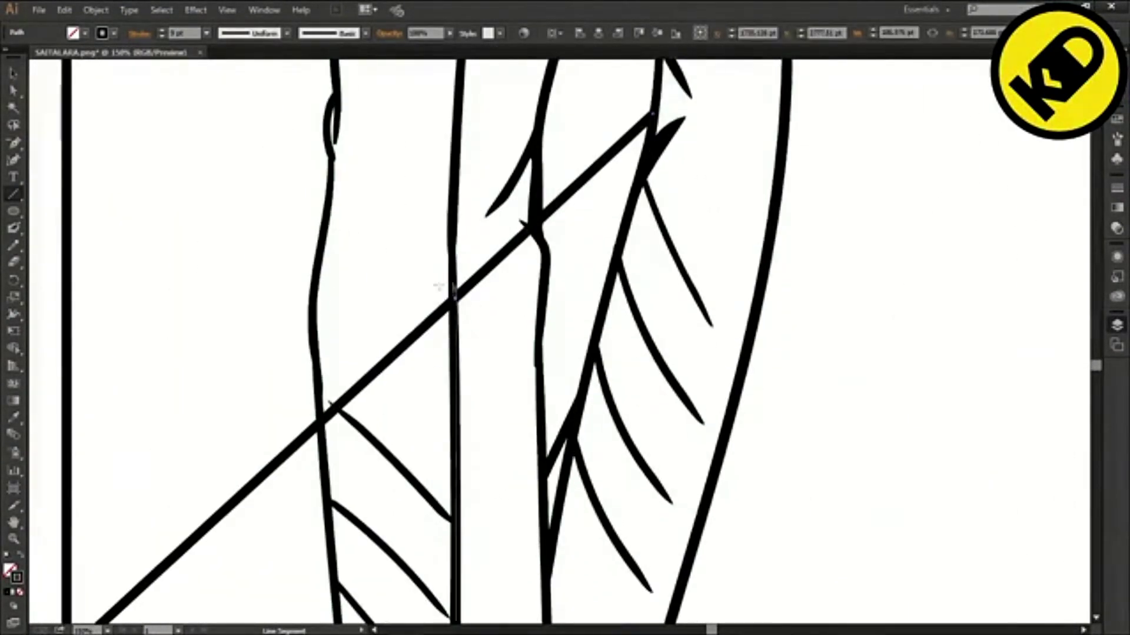
# Trim the new sleeve diagonals to the sleeves' outer edges and the added line to the left sleeve's inner edge.
pyautogui.press('a')
pyautogui.moveTo(455, 309); pyautogui.dragTo(318, 424)
pyautogui.moveTo(317, 425); pyautogui.dragTo(317, 422)
pyautogui.moveTo(454, 301); pyautogui.dragTo(535, 223)
pyautogui.scroll(-4, 547, 259)
pyautogui.scroll(4, 699, 352)
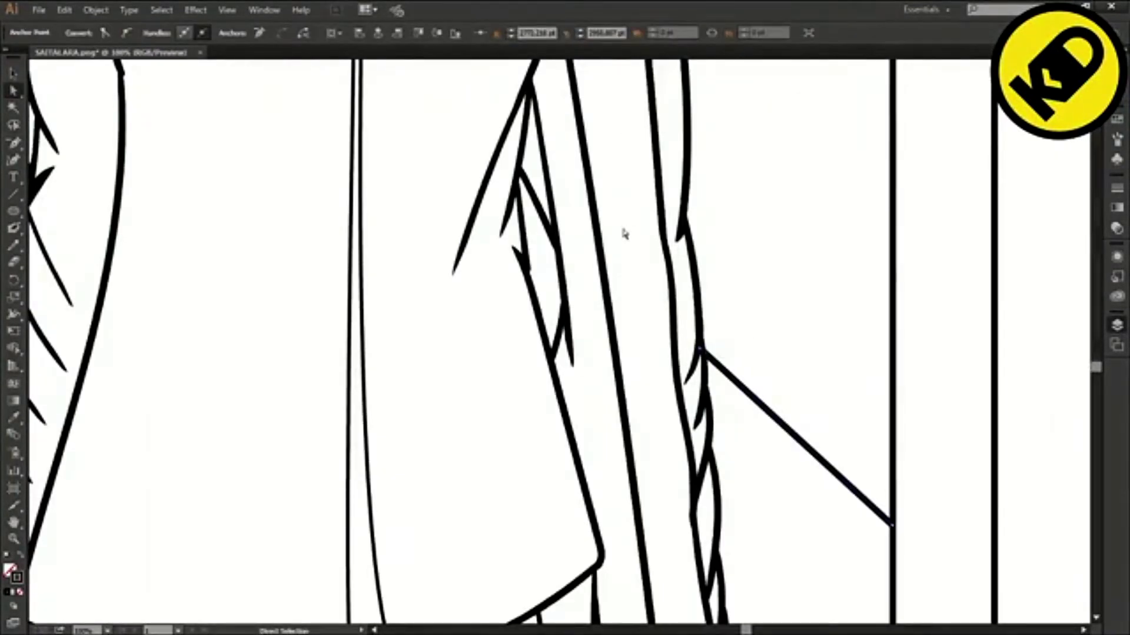
# Stretch the outer arch upward to leave an even band between it and the inner arch.
pyautogui.scroll(-5, 330, 290)
pyautogui.scroll(-1, 329, 290)
pyautogui.scroll(3, 524, 184)
pyautogui.scroll(2, 577, 159)
pyautogui.click(448, 256)
pyautogui.click(431, 227)
pyautogui.press('v')
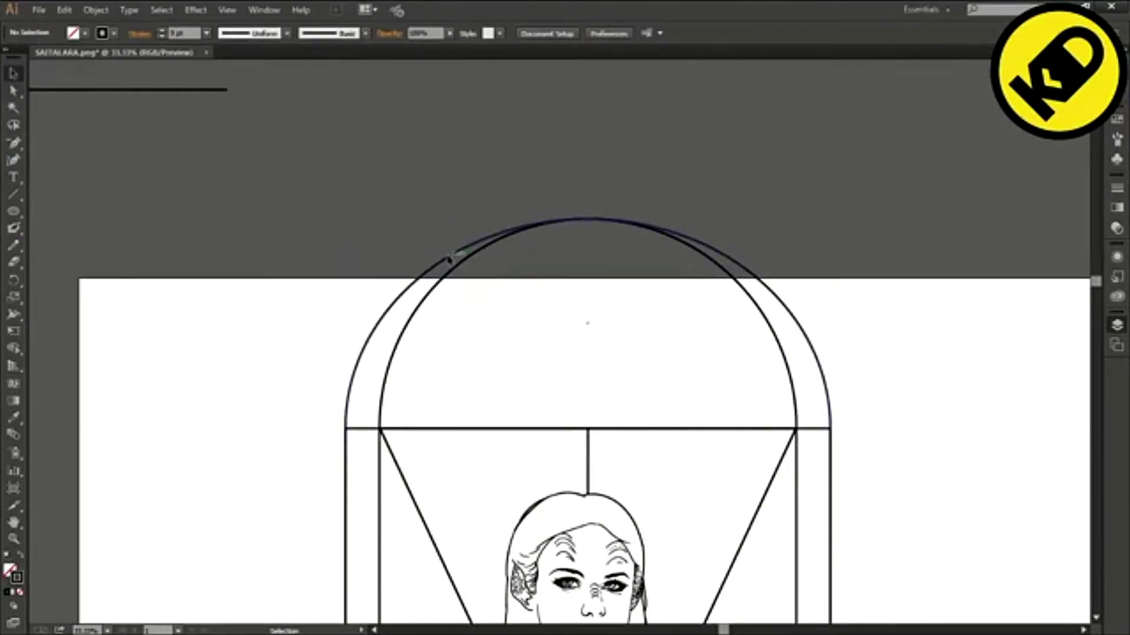
pyautogui.click(450, 255)
pyautogui.moveTo(587, 219); pyautogui.dragTo(589, 185)
pyautogui.click(657, 252)
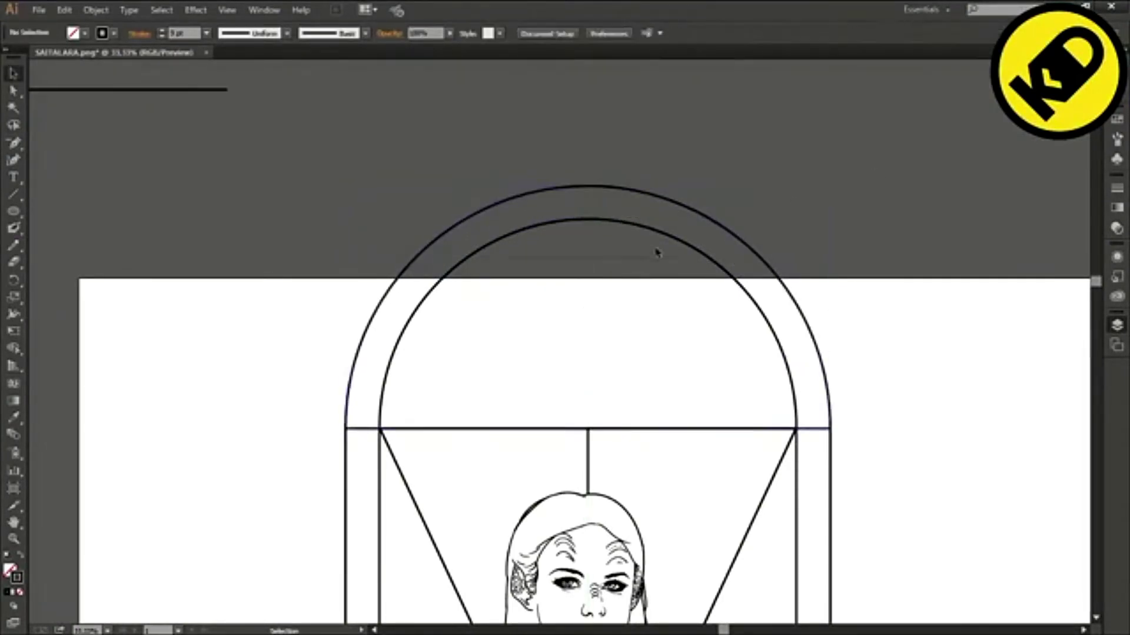
# Examine the complete line art and frame alongside the reference photo.
pyautogui.scroll(-5, 547, 359)
pyautogui.scroll(1, 547, 362)
pyautogui.scroll(-2, 547, 361)
pyautogui.scroll(2, 547, 361)
pyautogui.scroll(-6, 547, 361)
pyautogui.scroll(4, 548, 360)
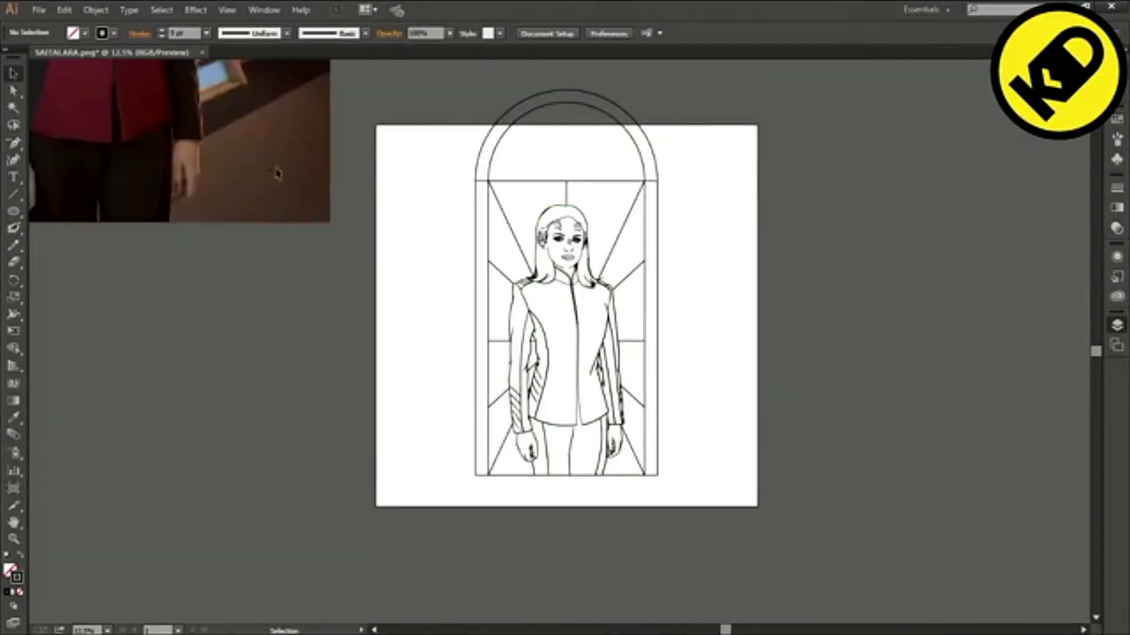
pyautogui.scroll(9, 277, 174)
pyautogui.scroll(-5, 275, 176)
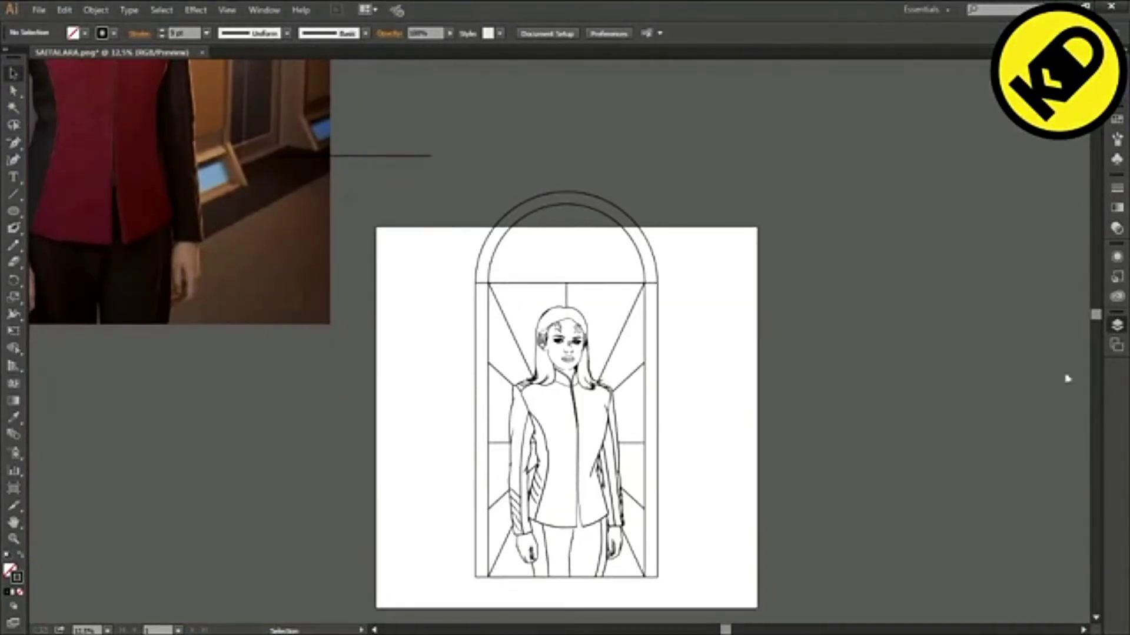
# Sample a light blue and outline the upper left side panel along the frame and shoulder diagonal with the Blob Brush.
pyautogui.scroll(3, 612, 388)
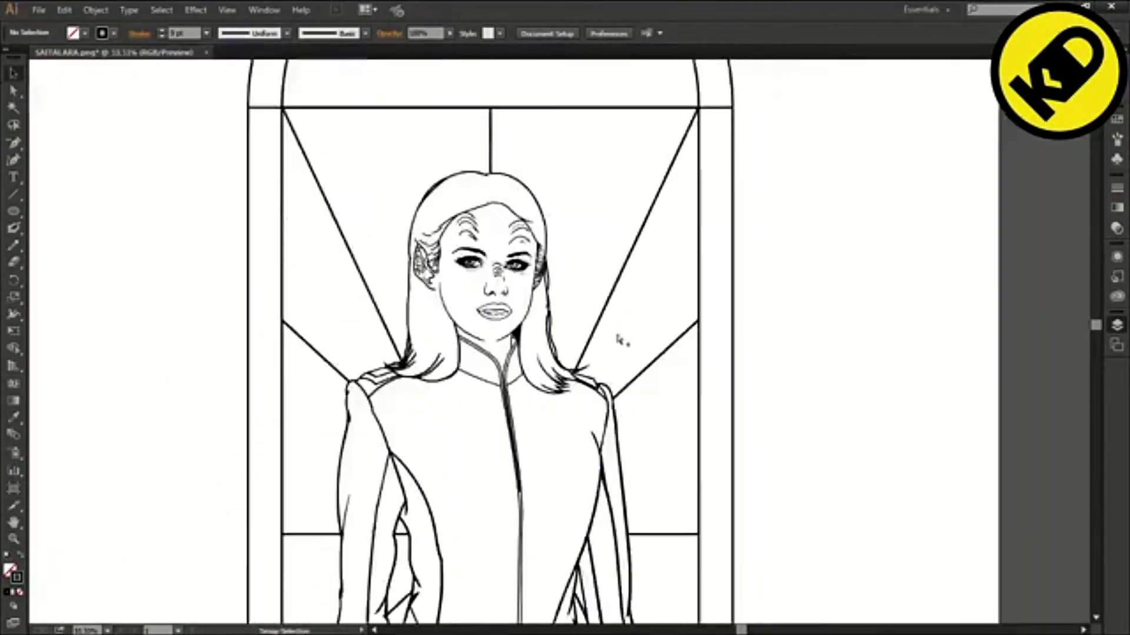
pyautogui.scroll(-3, 618, 336)
pyautogui.scroll(4, 572, 304)
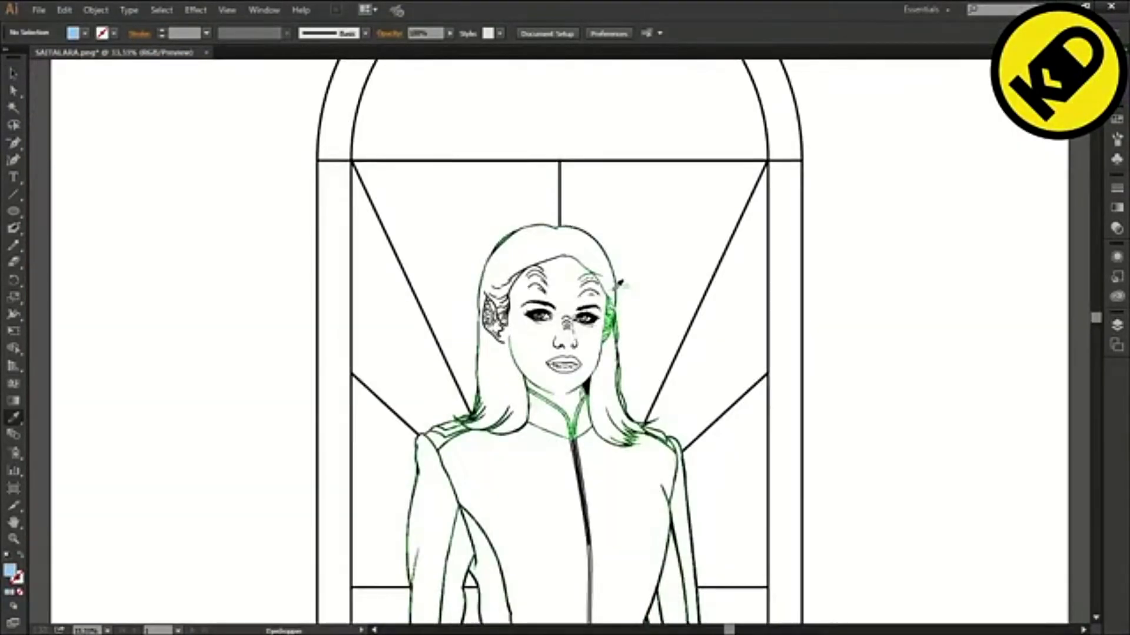
pyautogui.hotkey('shift', 'b')
pyautogui.scroll(2, 320, 90)
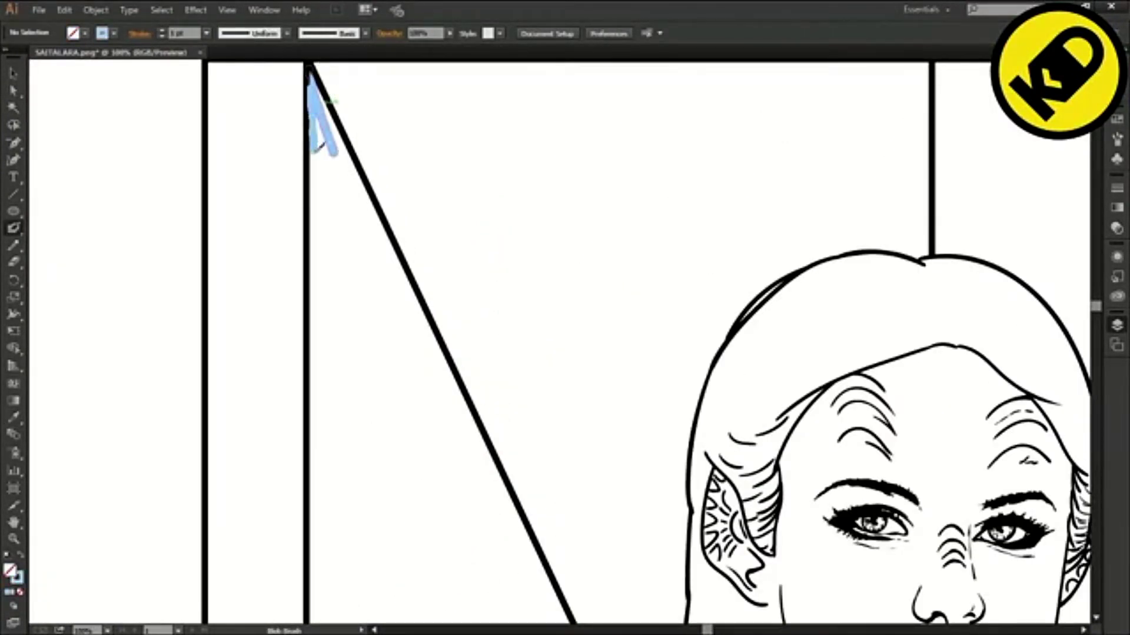
pyautogui.scroll(-1, 352, 87)
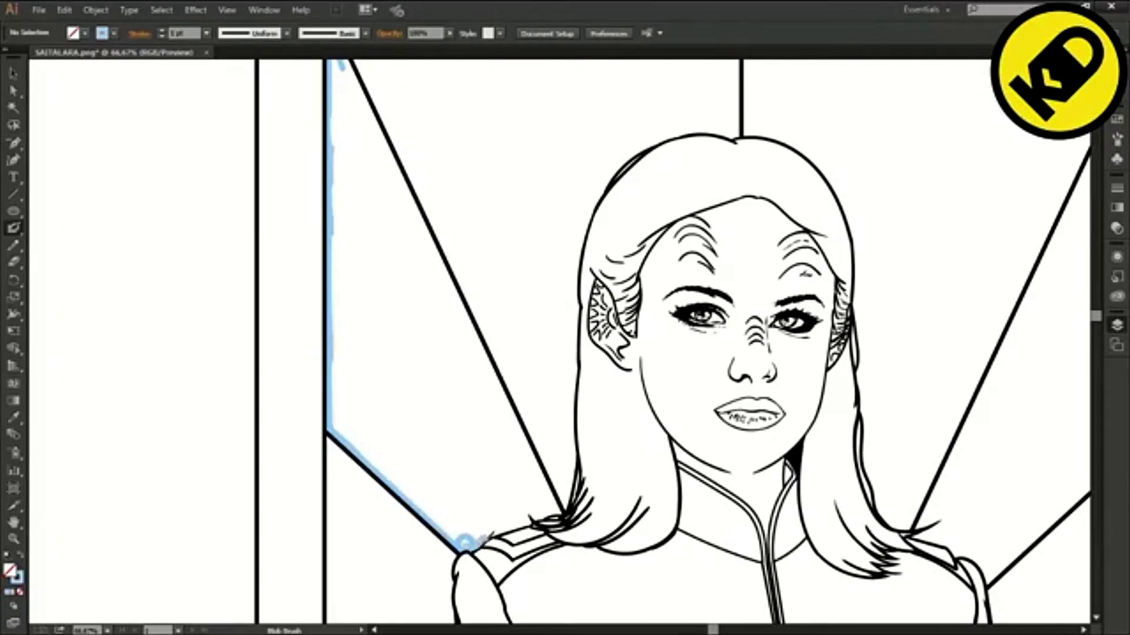
# Close the panel's light blue outline along the shoulder, the hair tips and the upper left diagonal.
pyautogui.scroll(3, 523, 533)
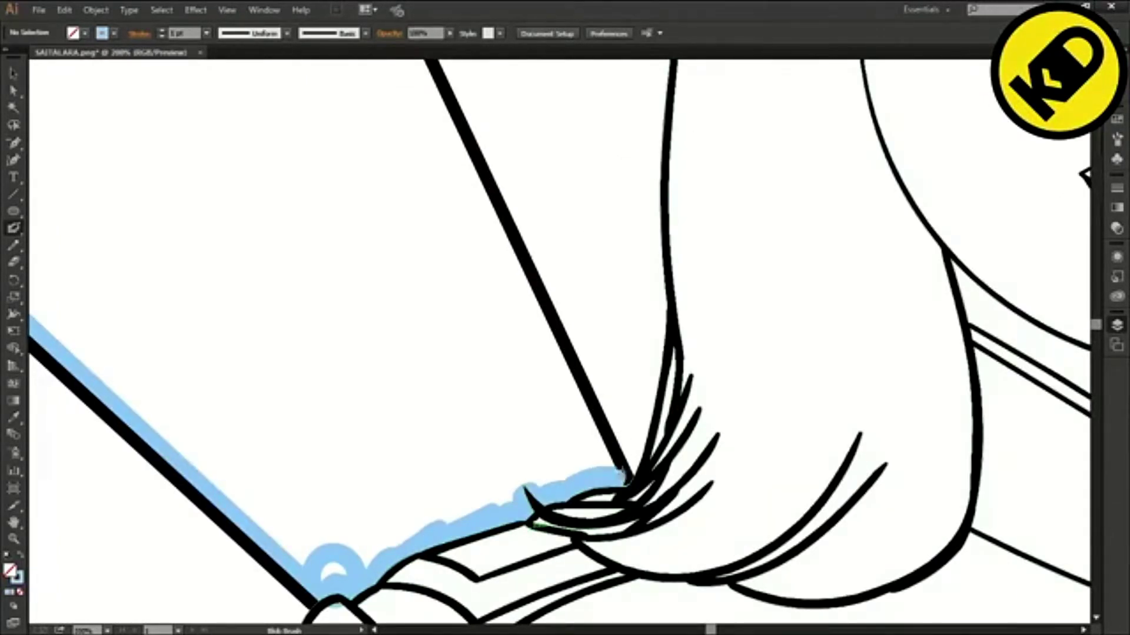
pyautogui.scroll(3, 446, 105)
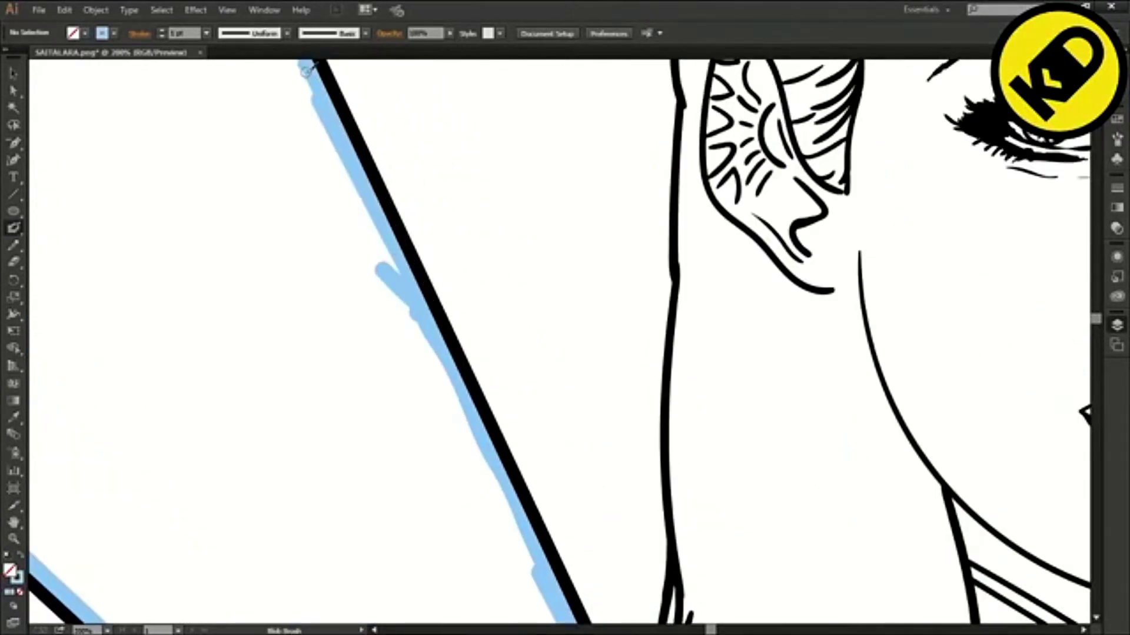
pyautogui.scroll(4, 306, 69)
pyautogui.moveTo(221, 119); pyautogui.dragTo(321, 346)
pyautogui.scroll(-2, 388, 348)
pyautogui.scroll(2, 382, 353)
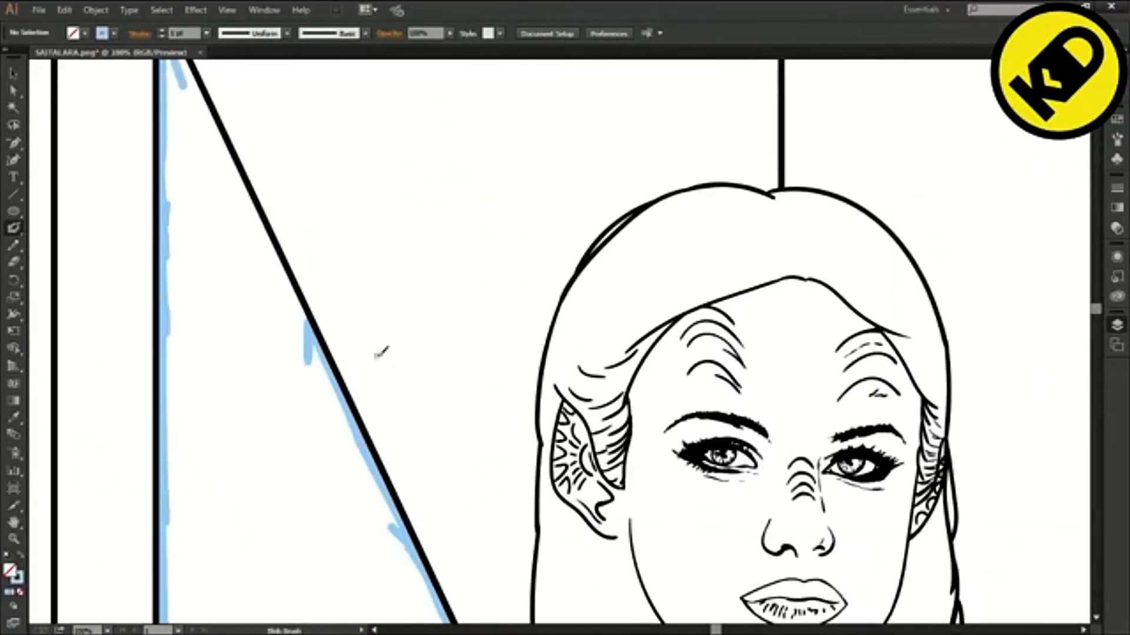
pyautogui.moveTo(182, 140); pyautogui.dragTo(308, 412)
# Delete the blue outline's inner contour to fill the panel solid, and paint the gap at its upper tip.
pyautogui.press('a')
pyautogui.click(167, 148)
pyautogui.press('Delete')
pyautogui.press('Delete')
pyautogui.click(178, 145)
pyautogui.hotkey('shift', 'b')
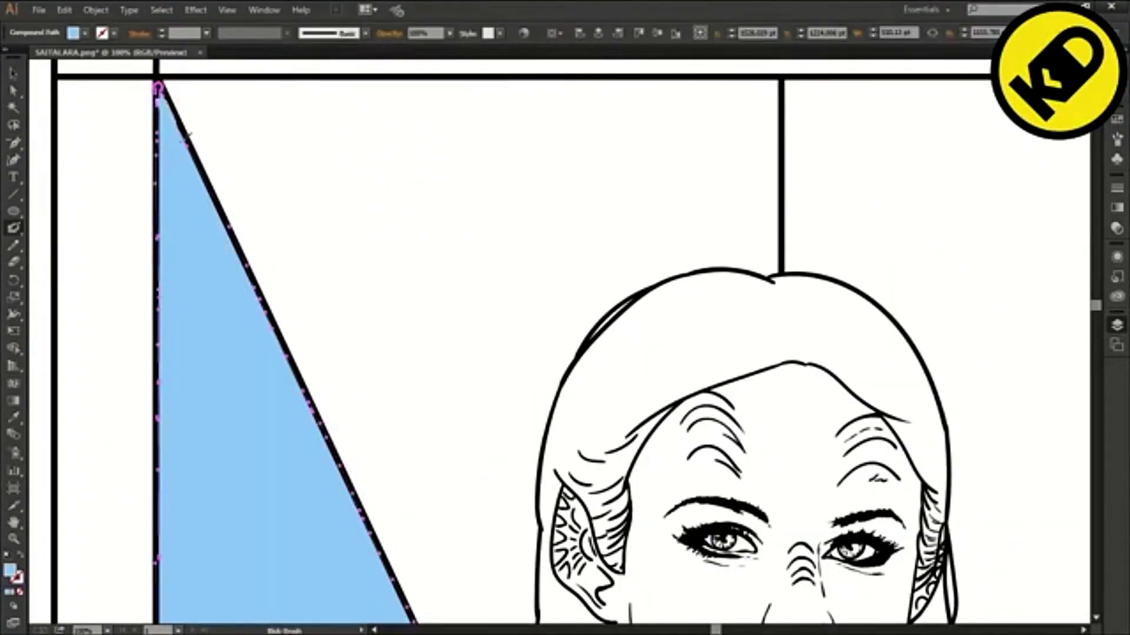
pyautogui.moveTo(169, 112); pyautogui.dragTo(161, 91)
# Clean up the blue panel's lower edge by removing excess anchor points and erasing the overspill at the shoulder.
pyautogui.scroll(-7, 318, 162)
pyautogui.scroll(3, 333, 412)
pyautogui.press('a')
pyautogui.click(851, 388)
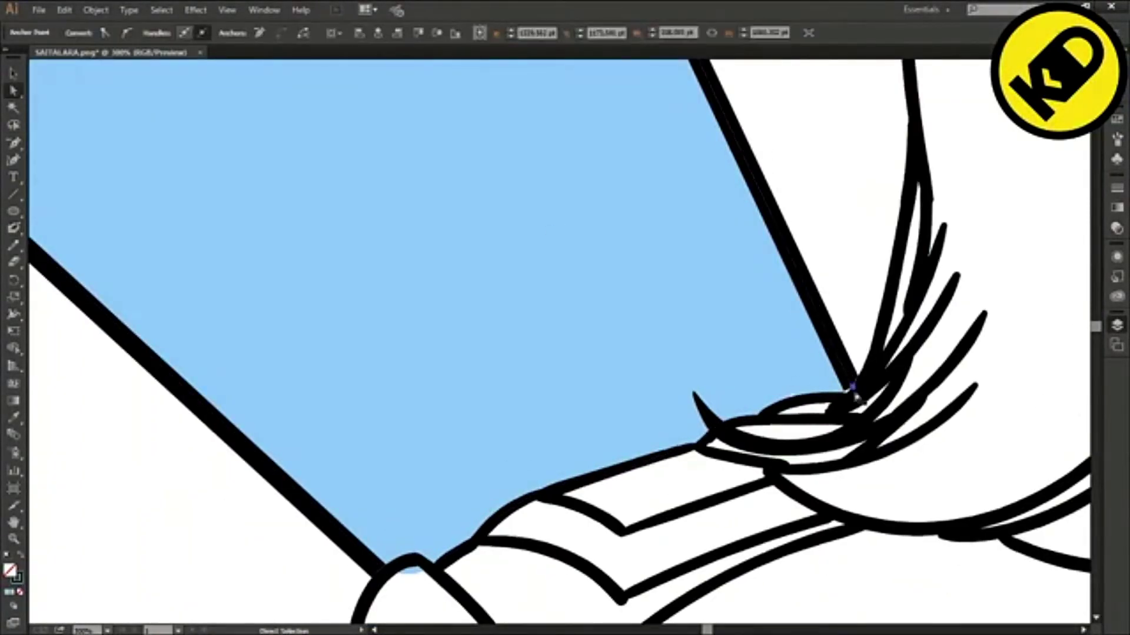
pyautogui.hotkey('shift', 'b')
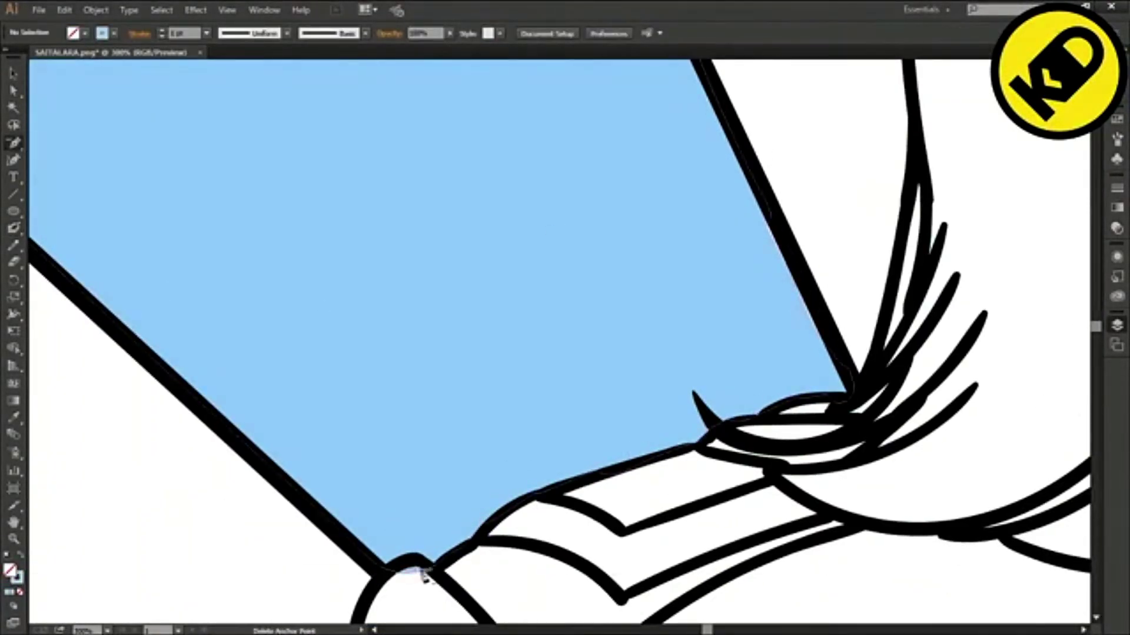
pyautogui.press('a')
pyautogui.click(406, 538)
pyautogui.click(13, 262)
pyautogui.moveTo(398, 573); pyautogui.dragTo(425, 577)
# Duplicate the blue panel, mirror the copy horizontally, and fit it into the upper side panel on the opposite side.
pyautogui.scroll(-5, 427, 571)
pyautogui.press('v')
pyautogui.hotkey('ctrl', 'c')
pyautogui.hotkey('ctrl', 'v')
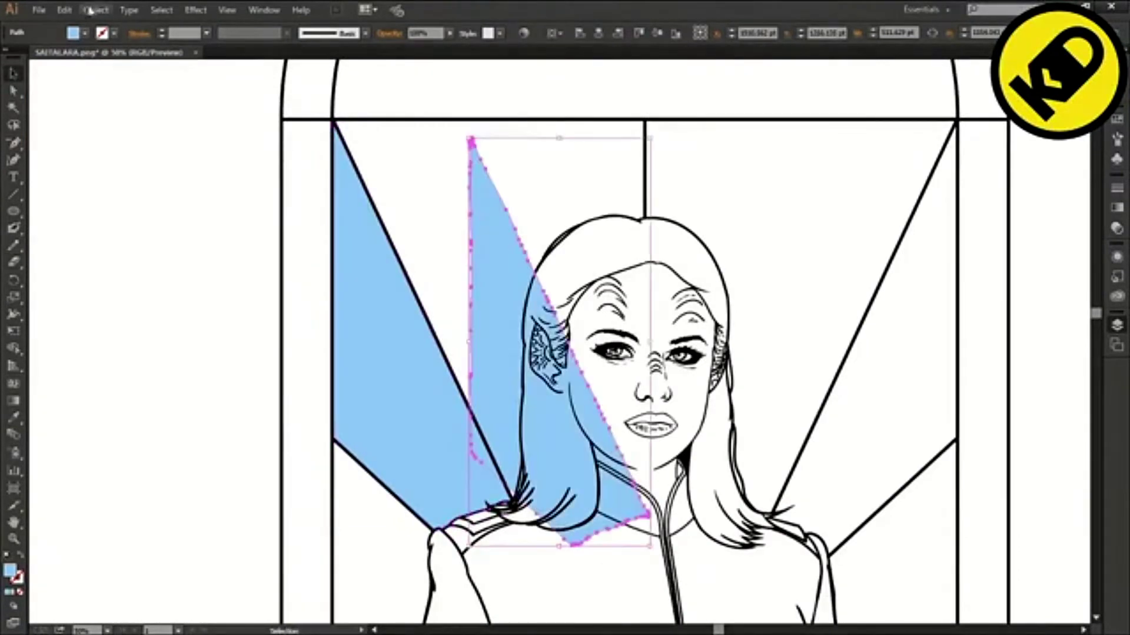
pyautogui.press('o')
pyautogui.moveTo(523, 433); pyautogui.dragTo(644, 306)
pyautogui.hscroll(7, 453, 310)
pyautogui.press('v')
pyautogui.moveTo(483, 209); pyautogui.dragTo(789, 194)
pyautogui.scroll(6, 803, 124)
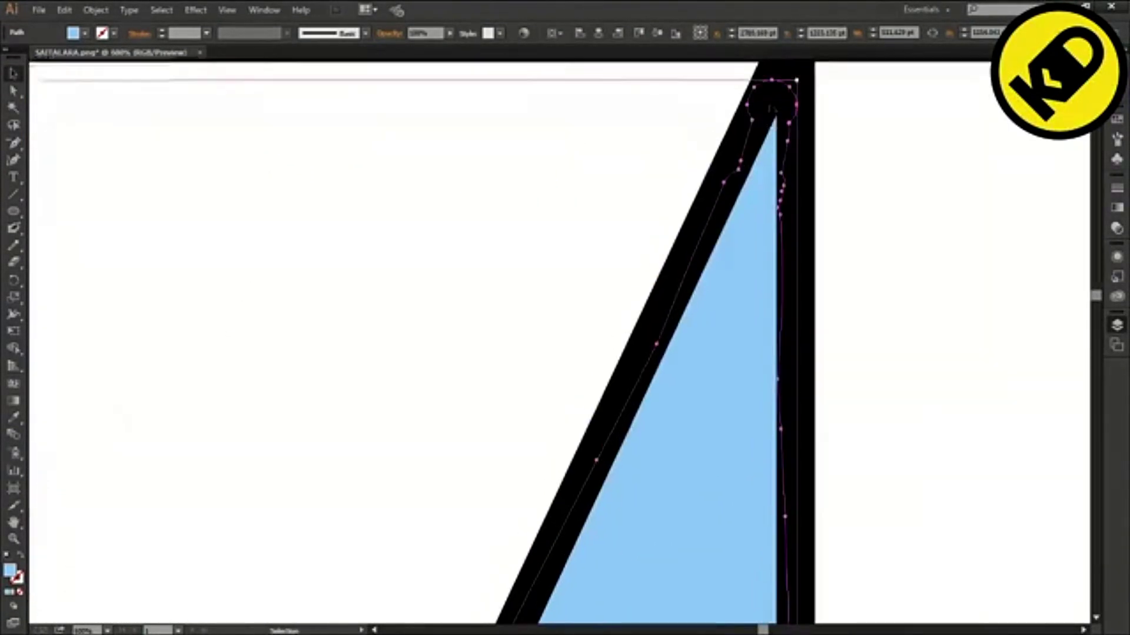
# Remove excess anchor points along the mirrored panel's outer edge and paint the gap at its lower outer corner light blue.
pyautogui.scroll(-3, 752, 105)
pyautogui.hscroll(5, 752, 104)
pyautogui.scroll(2, 677, 196)
pyautogui.press('-')
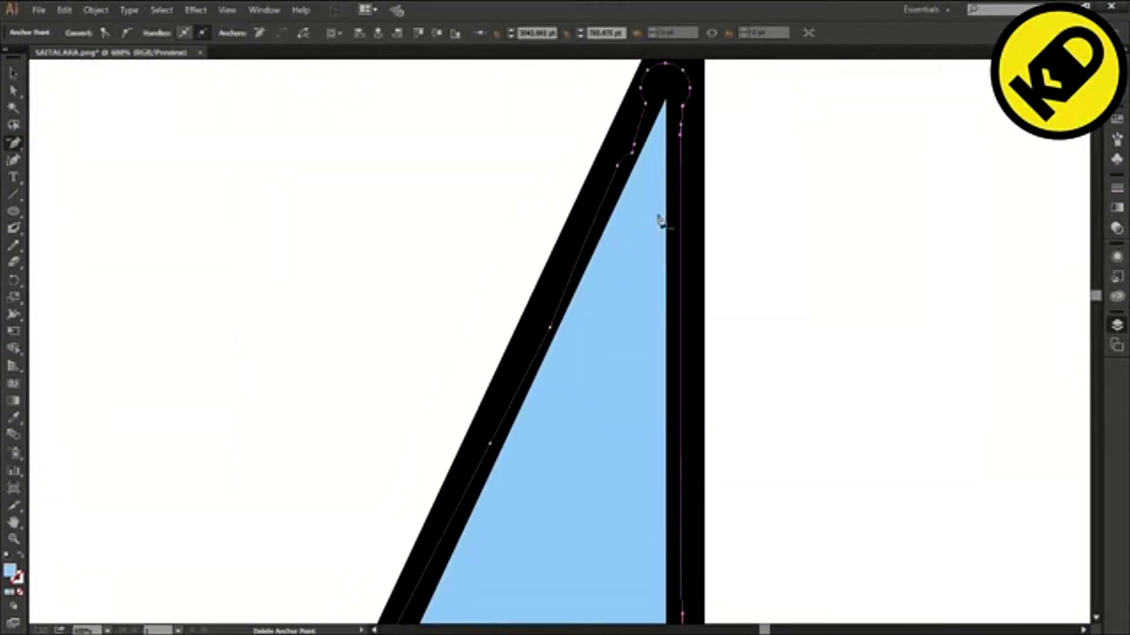
pyautogui.scroll(-4, 623, 334)
pyautogui.scroll(-10, 706, 257)
pyautogui.scroll(3, 633, 432)
pyautogui.click(15, 228)
pyautogui.moveTo(644, 312); pyautogui.dragTo(633, 372)
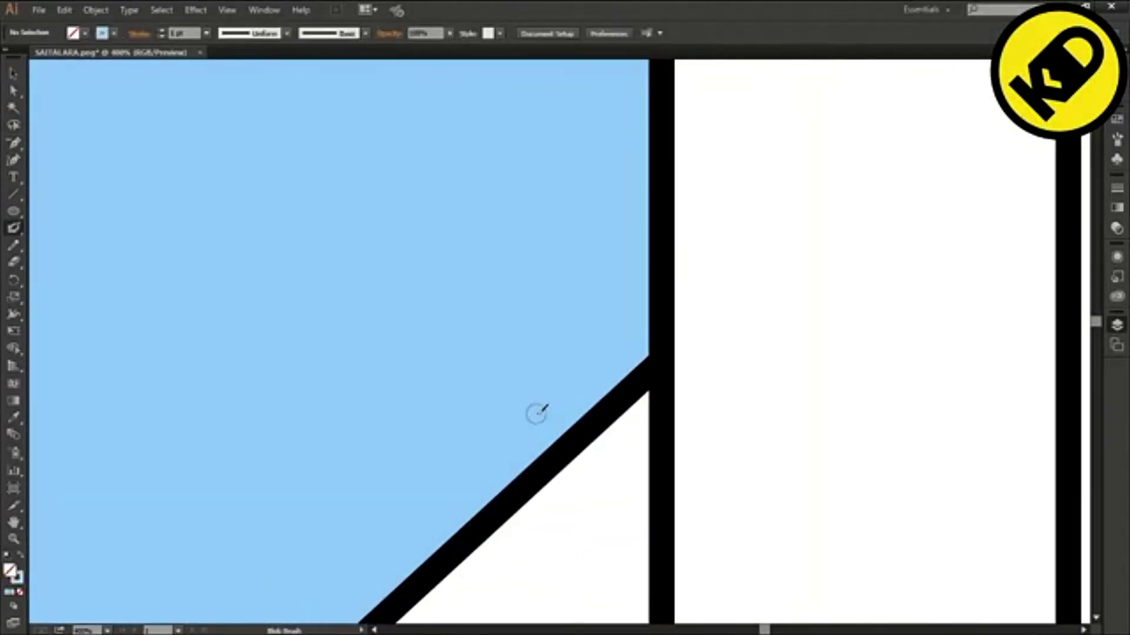
# Extend the mirrored panel's light blue fill along the diagonal, hair tip and shoulder line, deleting the leftover inner contours.
pyautogui.scroll(-9, 665, 444)
pyautogui.hscroll(-3, 665, 449)
pyautogui.scroll(8, 565, 430)
pyautogui.moveTo(341, 68); pyautogui.dragTo(425, 421)
pyautogui.scroll(-7, 425, 421)
pyautogui.scroll(5, 694, 488)
pyautogui.scroll(2, 294, 214)
pyautogui.moveTo(370, 153)
pyautogui.mouseDown()
pyautogui.moveTo(331, 236)
pyautogui.moveTo(358, 221)
pyautogui.mouseUp()
pyautogui.moveTo(509, 325)
pyautogui.mouseDown()
pyautogui.moveTo(650, 465)
pyautogui.moveTo(785, 330)
pyautogui.mouseUp()
pyautogui.click(366, 181)
pyautogui.press('Delete')
pyautogui.press('Delete')
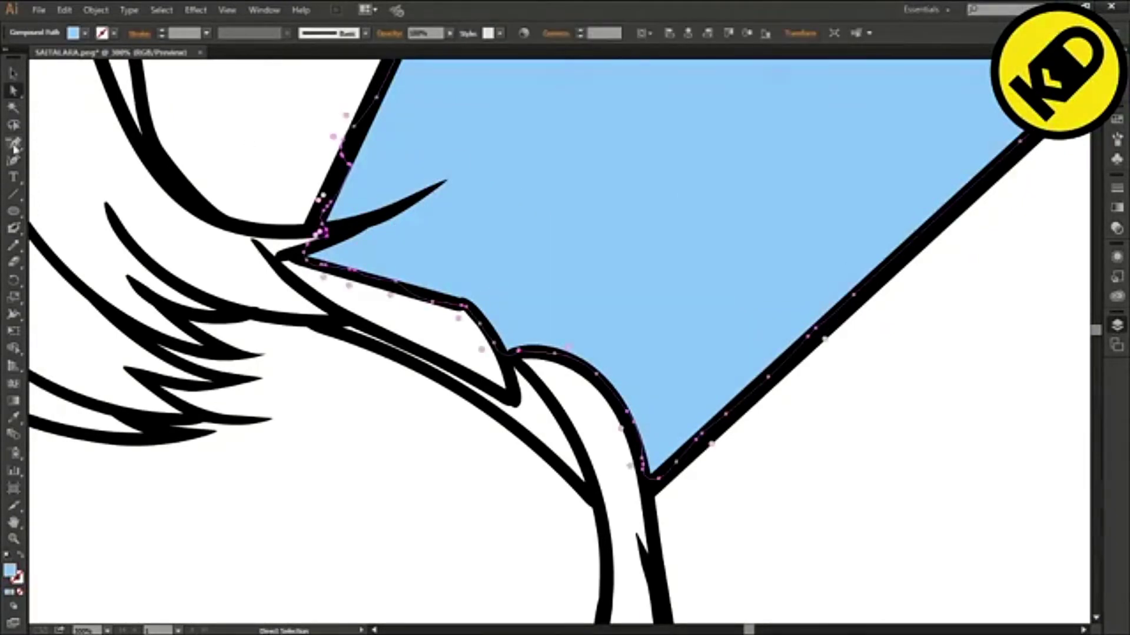
# Remove stray anchor points from the mirrored blue panel beside the hair tips and deselect it.
pyautogui.click(15, 146)
pyautogui.click(353, 126)
pyautogui.scroll(-7, 739, 135)
pyautogui.scroll(3, 844, 166)
pyautogui.click(14, 91)
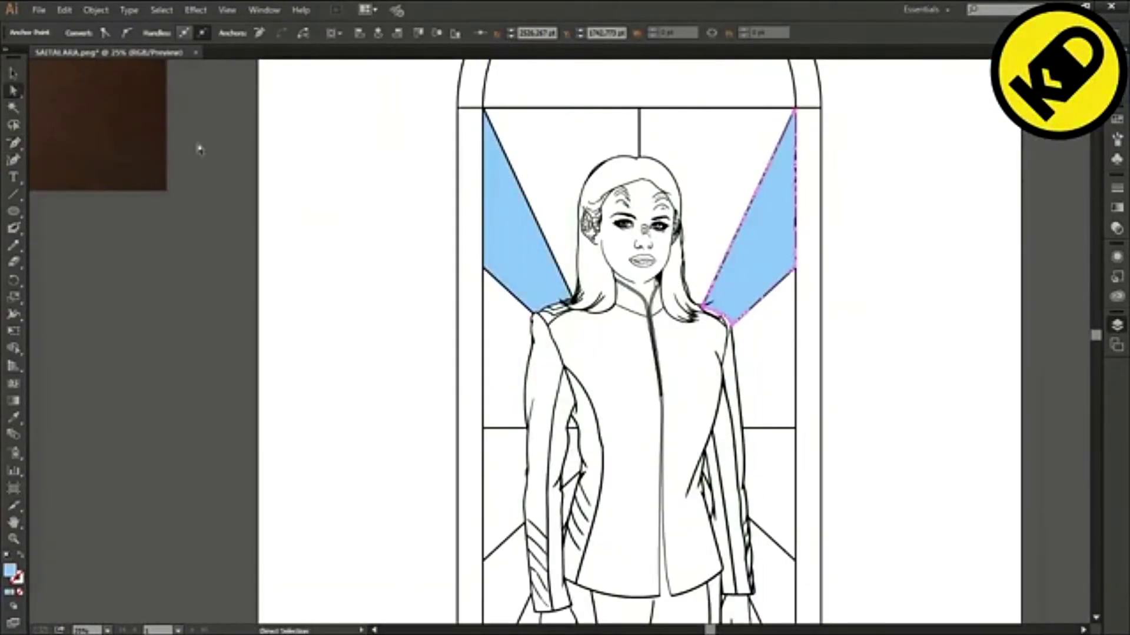
pyautogui.click(200, 147)
# Sample a pale yellow from the reference photo as the next fill color.
pyautogui.scroll(-3, 588, 382)
pyautogui.scroll(1, 542, 447)
pyautogui.scroll(1, 294, 227)
pyautogui.scroll(-4, 579, 313)
pyautogui.scroll(10, 579, 314)
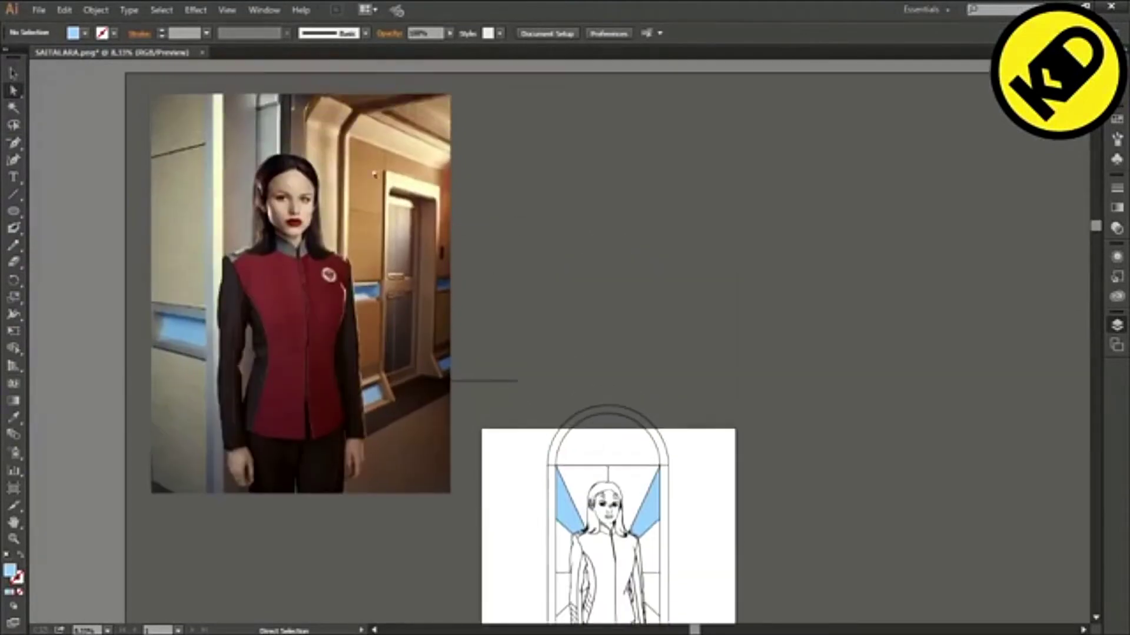
pyautogui.scroll(-3, 340, 136)
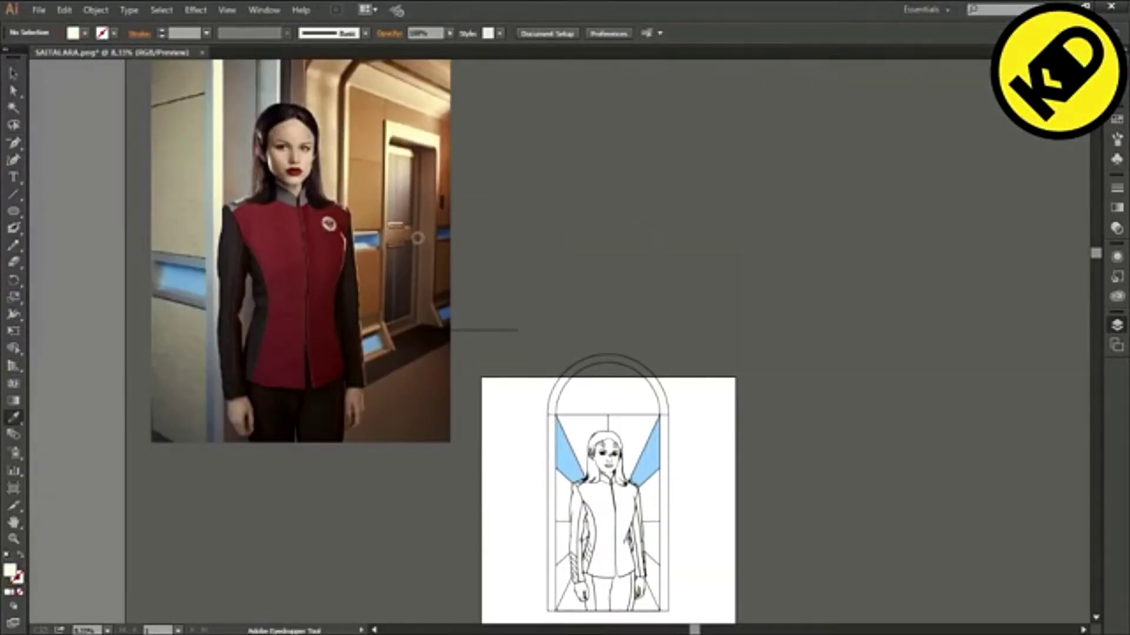
pyautogui.scroll(-7, 663, 269)
pyautogui.scroll(4, 620, 211)
pyautogui.scroll(1, 522, 210)
pyautogui.scroll(-3, 521, 209)
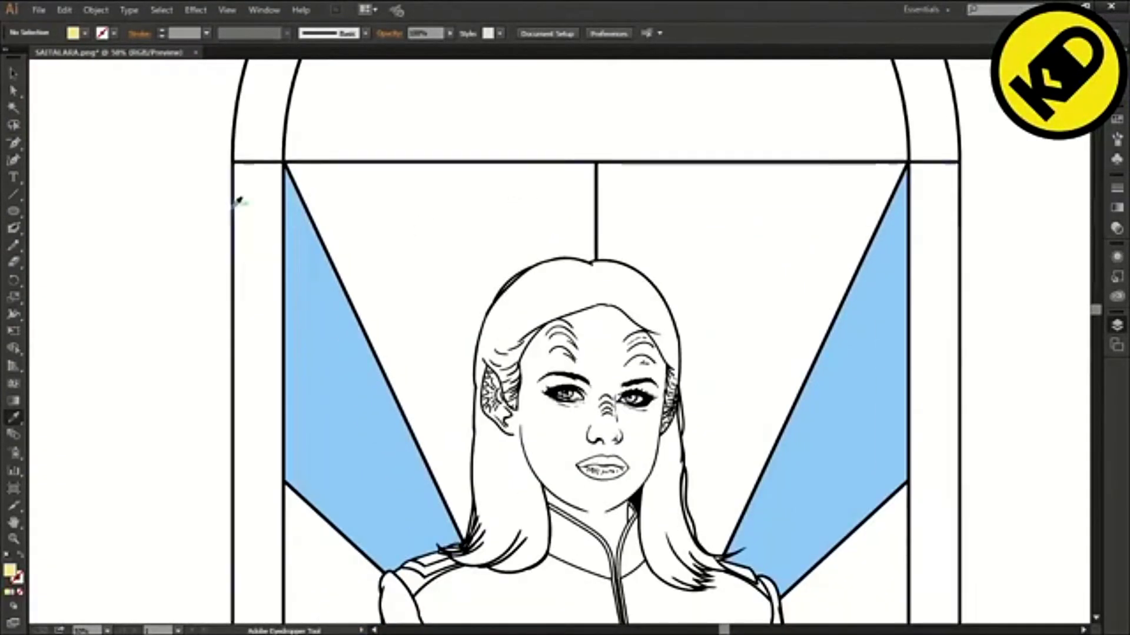
# Paint a pale yellow line with the Blob Brush directly beneath the frame's upper horizontal bar.
pyautogui.scroll(-4, 487, 210)
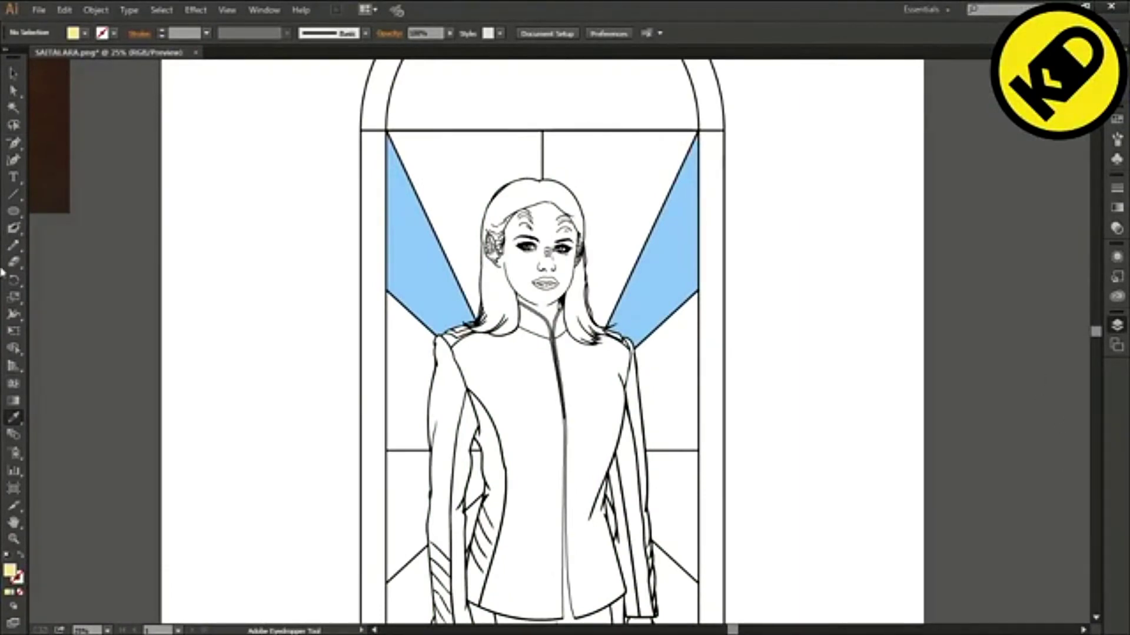
pyautogui.scroll(3, 413, 126)
pyautogui.hotkey('shift', 'b')
pyautogui.moveTo(479, 140); pyautogui.dragTo(1051, 142)
pyautogui.hscroll(4, 602, 181)
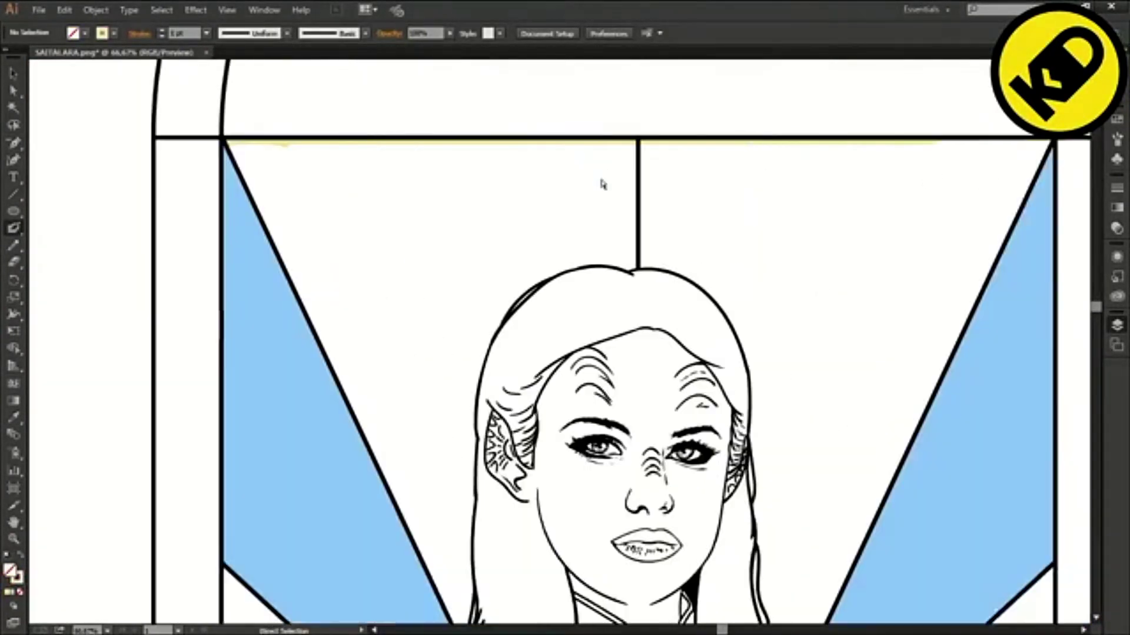
pyautogui.moveTo(835, 142); pyautogui.dragTo(938, 141)
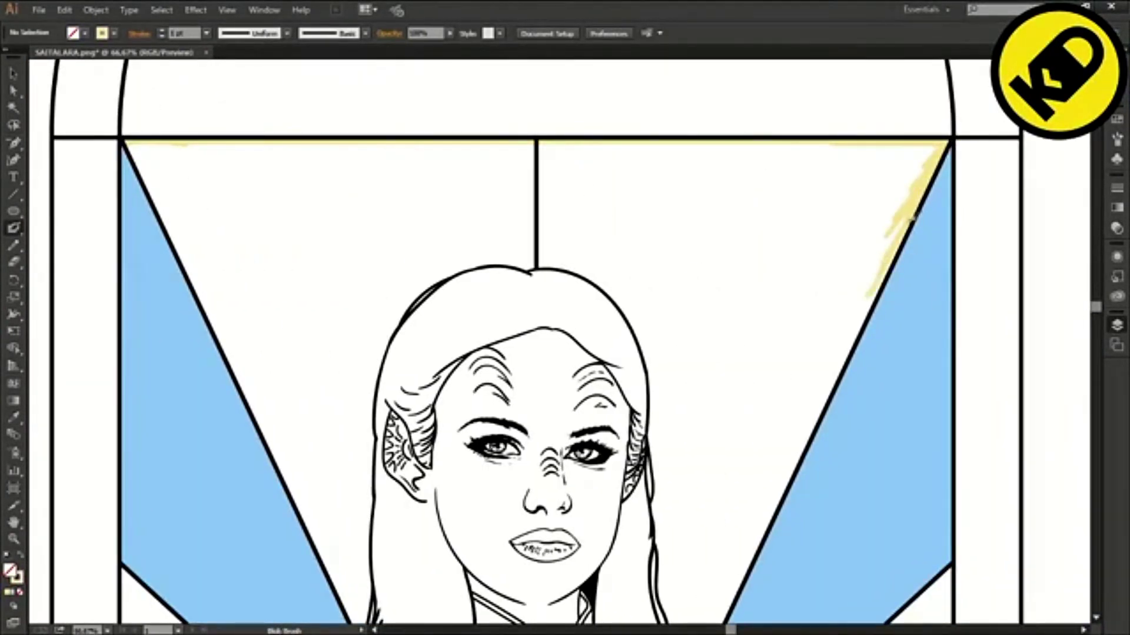
# Continue the pale yellow outline down the right diagonal and around to the lower hair on that side.
pyautogui.moveTo(845, 366); pyautogui.dragTo(785, 482)
pyautogui.scroll(-3, 785, 471)
pyautogui.moveTo(775, 294); pyautogui.dragTo(748, 354)
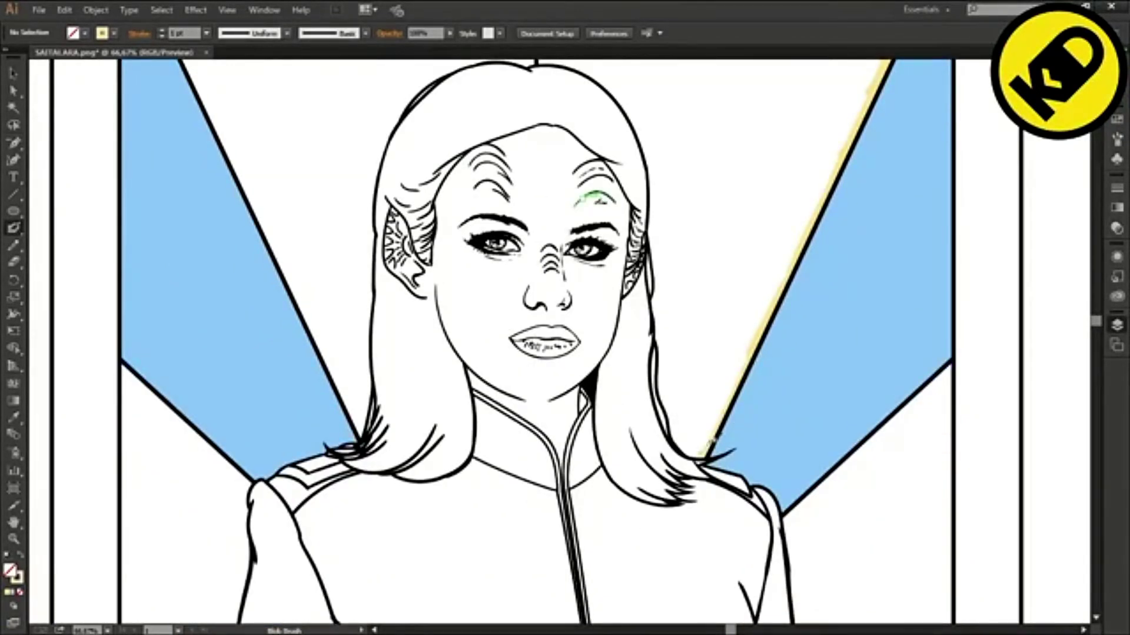
pyautogui.scroll(3, 701, 450)
pyautogui.moveTo(646, 139)
pyautogui.mouseDown()
pyautogui.moveTo(650, 290)
pyautogui.moveTo(638, 231)
pyautogui.moveTo(739, 454)
pyautogui.moveTo(787, 464)
pyautogui.mouseUp()
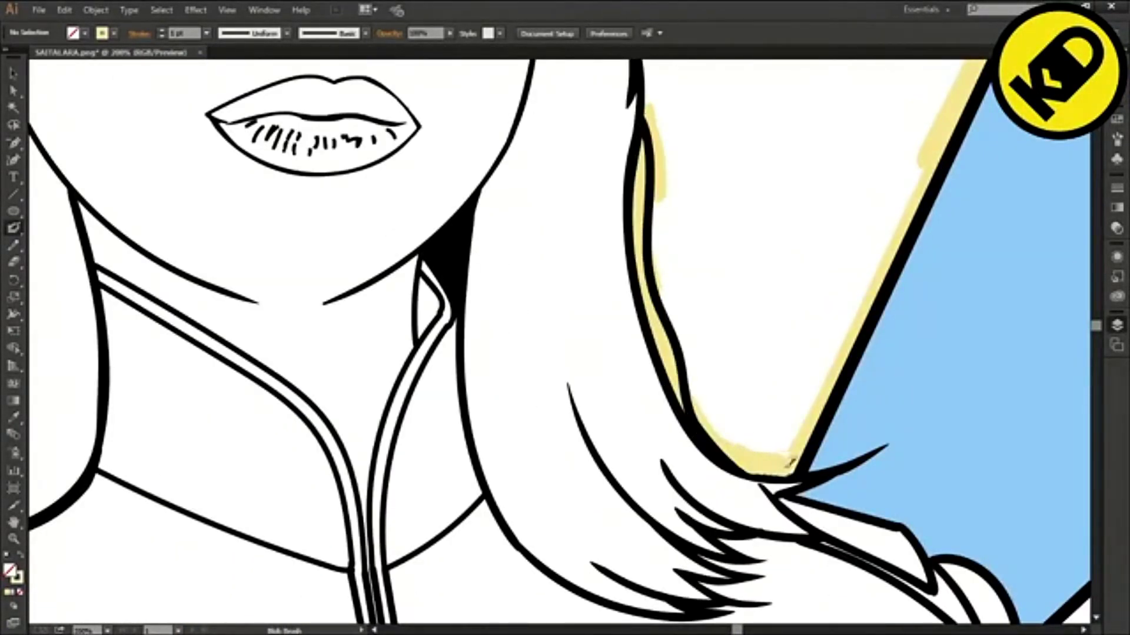
# Continue the pale yellow outline up the right side of the hair and over the crown.
pyautogui.scroll(6, 706, 353)
pyautogui.moveTo(636, 260); pyautogui.dragTo(630, 408)
pyautogui.moveTo(644, 403); pyautogui.dragTo(650, 480)
pyautogui.scroll(4, 655, 477)
pyautogui.moveTo(541, 112); pyautogui.dragTo(638, 344)
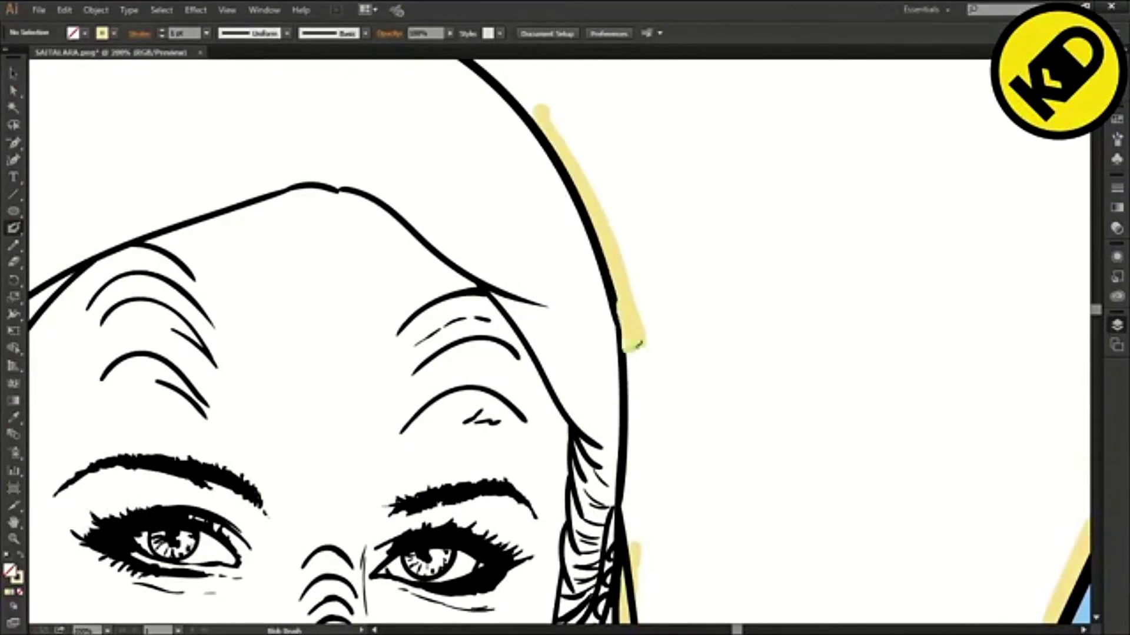
pyautogui.scroll(5, 640, 523)
pyautogui.moveTo(543, 459)
pyautogui.mouseDown()
pyautogui.moveTo(531, 436)
pyautogui.moveTo(362, 343)
pyautogui.moveTo(257, 347)
pyautogui.mouseUp()
# Continue the pale yellow outline over the left side of the hair down toward the shoulder.
pyautogui.scroll(-5, 294, 377)
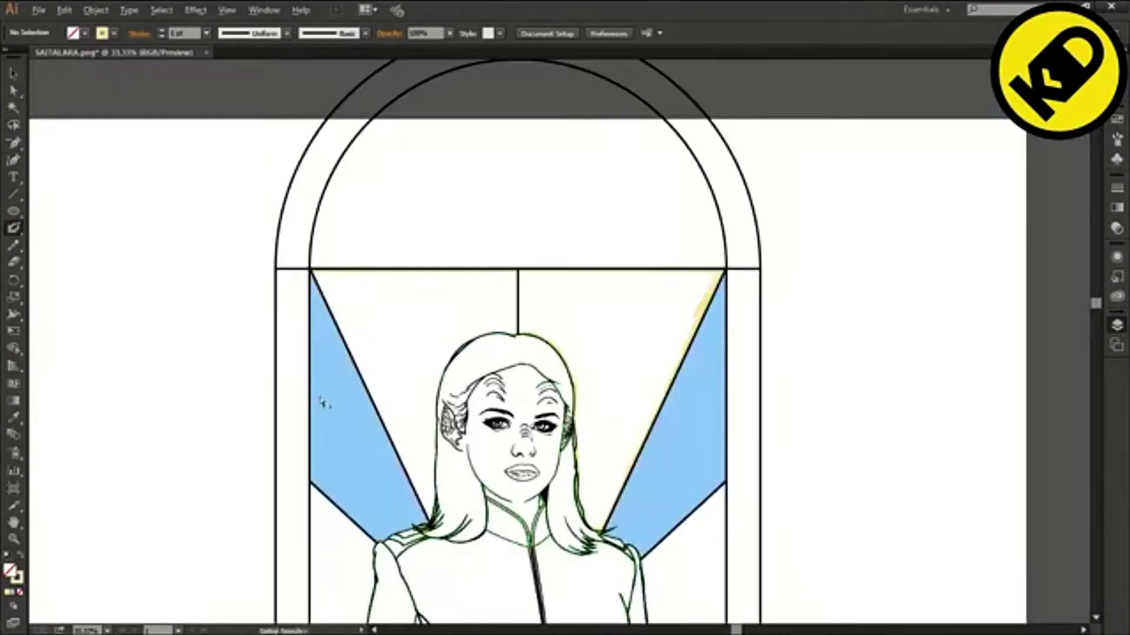
pyautogui.scroll(3, 321, 403)
pyautogui.scroll(2, 641, 343)
pyautogui.moveTo(715, 197)
pyautogui.mouseDown()
pyautogui.moveTo(401, 279)
pyautogui.moveTo(341, 328)
pyautogui.moveTo(248, 544)
pyautogui.mouseUp()
pyautogui.scroll(-1, 247, 556)
pyautogui.moveTo(555, 315); pyautogui.dragTo(536, 484)
pyautogui.scroll(-2, 539, 476)
pyautogui.moveTo(534, 359); pyautogui.dragTo(534, 491)
pyautogui.scroll(-3, 533, 487)
pyautogui.moveTo(532, 270); pyautogui.dragTo(529, 406)
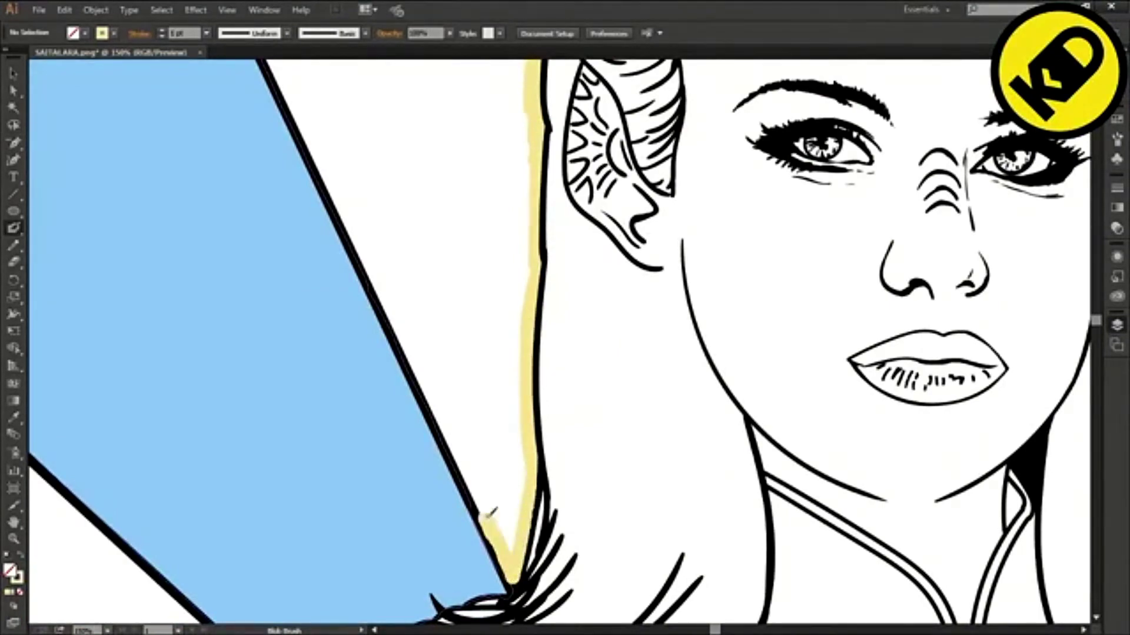
# Paint the pale yellow outline up the left diagonal and close it at the frame's upper left corner.
pyautogui.moveTo(490, 511); pyautogui.dragTo(290, 78)
pyautogui.scroll(5, 298, 433)
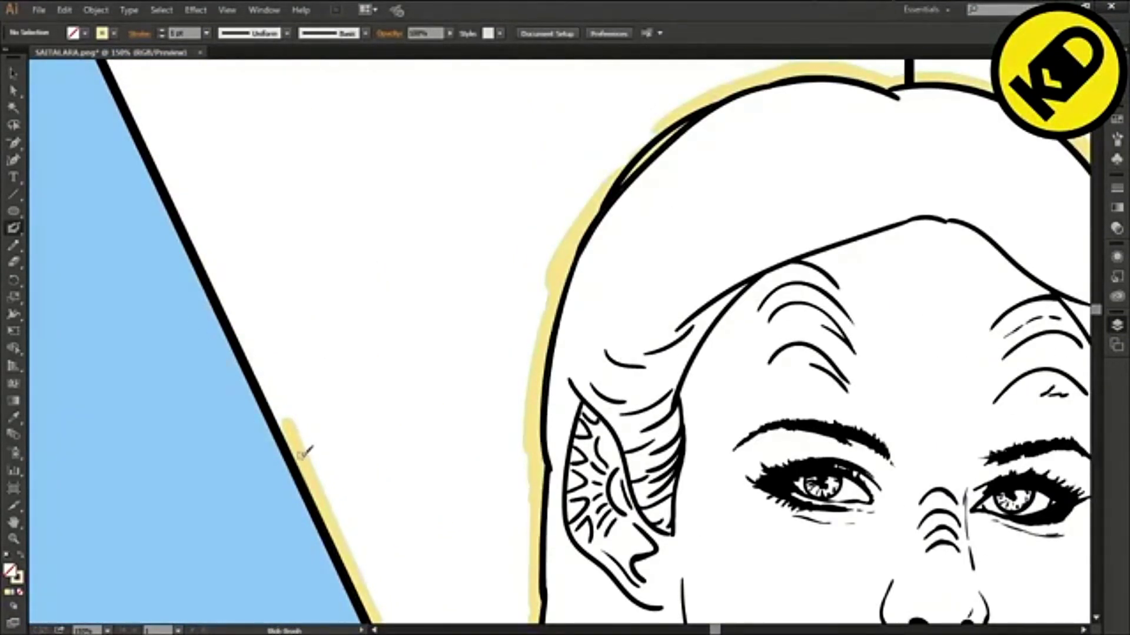
pyautogui.moveTo(305, 457); pyautogui.dragTo(119, 66)
pyautogui.scroll(2, 160, 122)
pyautogui.scroll(-1, 161, 122)
pyautogui.moveTo(146, 130); pyautogui.dragTo(1024, 130)
pyautogui.moveTo(147, 133); pyautogui.dragTo(236, 323)
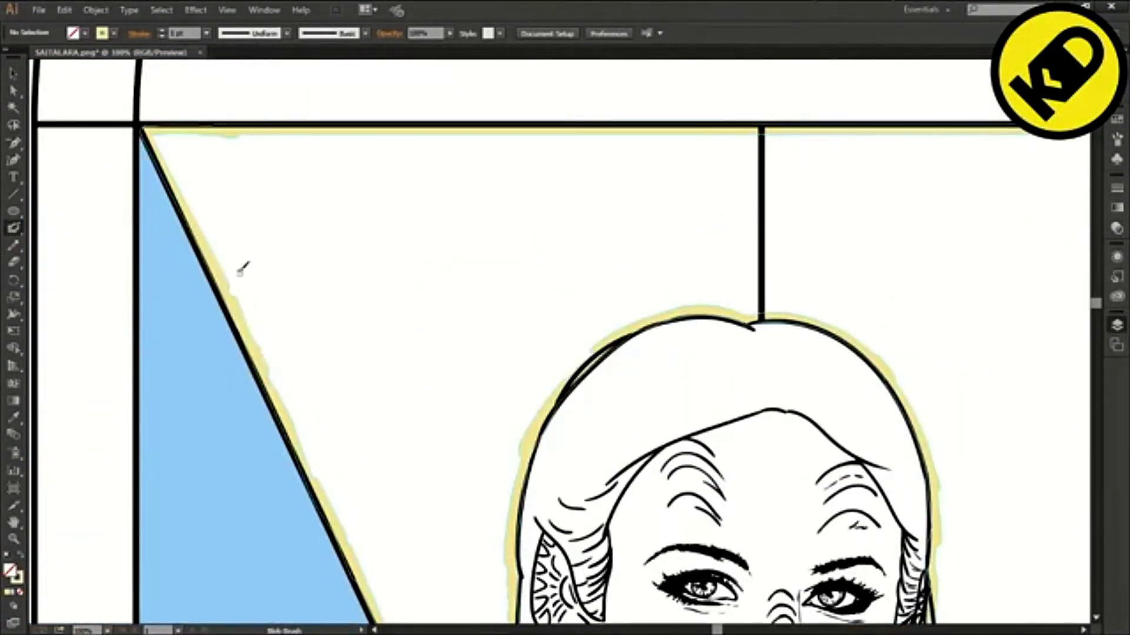
# Delete the yellow outline's inner contour to fill the area behind the head solid.
pyautogui.click(14, 90)
pyautogui.click(155, 142)
pyautogui.press('Delete')
pyautogui.press('Delete')
pyautogui.scroll(-6, 489, 316)
pyautogui.moveTo(420, 332); pyautogui.dragTo(633, 417)
pyautogui.hotkey('ctrl', '+')
pyautogui.hotkey('ctrl', '+')
pyautogui.hotkey('ctrl', '+')
pyautogui.hotkey('ctrl', '+')
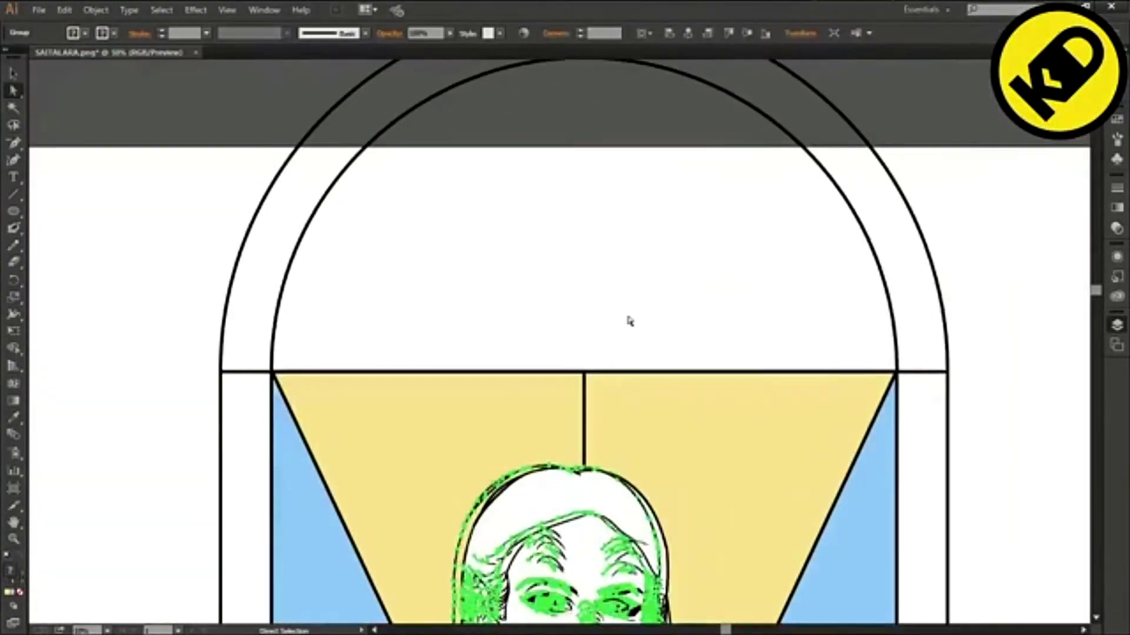
pyautogui.scroll(-8, 1016, 227)
pyautogui.scroll(-1, 879, 244)
pyautogui.scroll(-2, 639, 303)
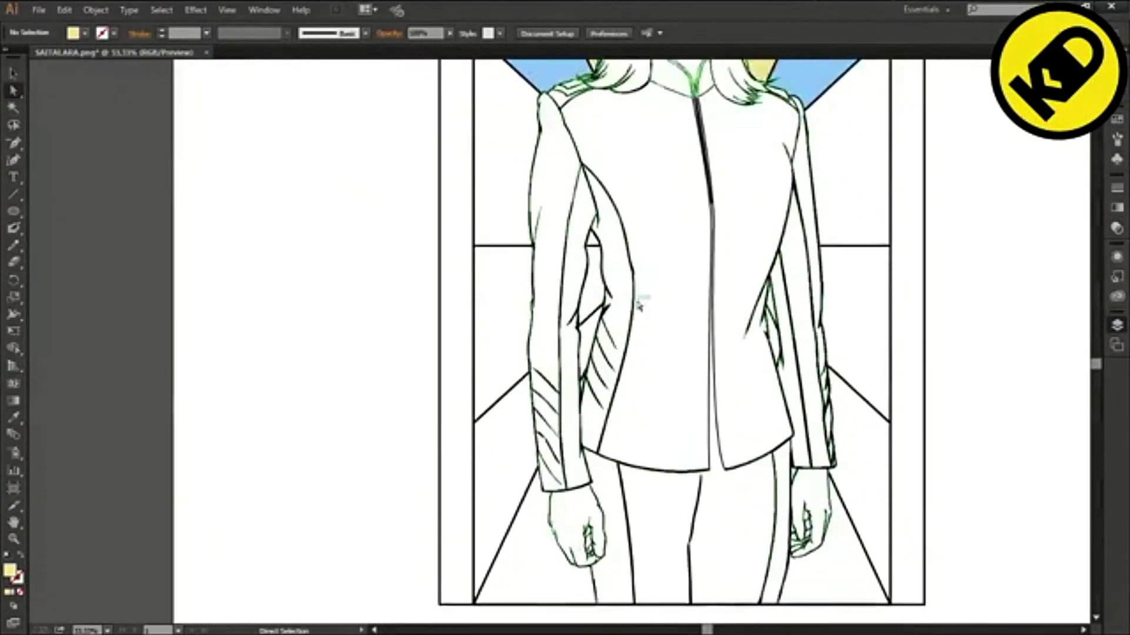
# Select both blue side panels and the yellow background shape together and duplicate them.
pyautogui.scroll(2, 638, 303)
pyautogui.scroll(-1, 635, 301)
pyautogui.click(12, 73)
pyautogui.click(544, 159)
pyautogui.keyDown('shift'); pyautogui.click(757, 112); pyautogui.keyUp('shift')
pyautogui.keyDown('shift'); pyautogui.click(794, 158); pyautogui.keyUp('shift')
pyautogui.hotkey('ctrl', 'c')
pyautogui.hotkey('ctrl', 'v')
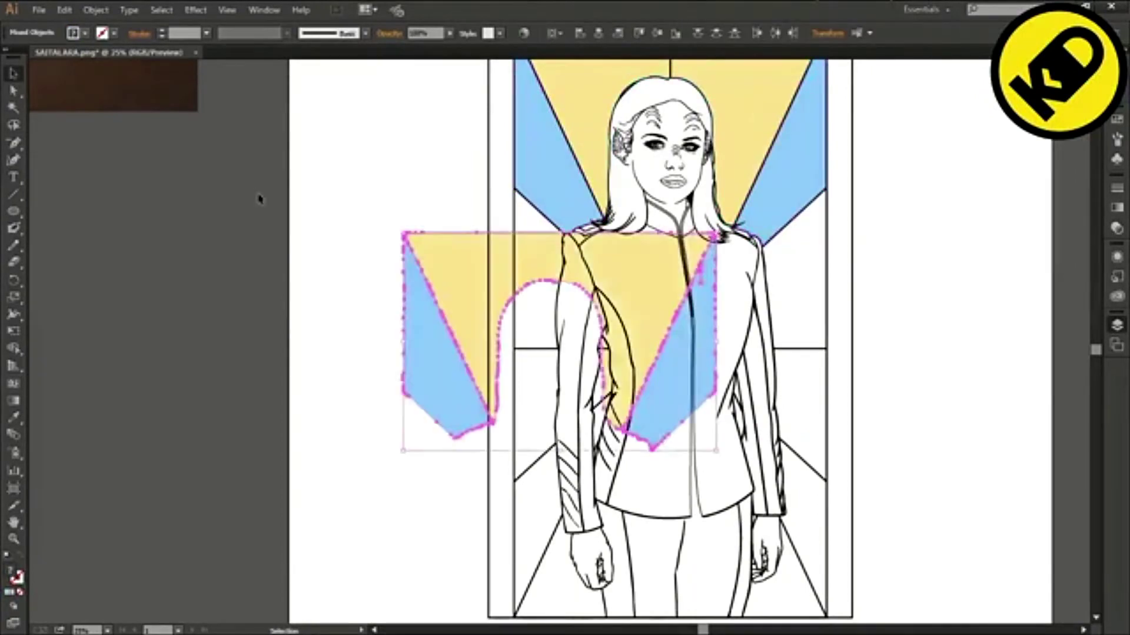
# Flip the duplicated panels upside down and fit them into the lower part of the frame.
pyautogui.moveTo(399, 230); pyautogui.dragTo(720, 456)
pyautogui.moveTo(469, 416); pyautogui.dragTo(580, 581)
pyautogui.scroll(4, 537, 589)
pyautogui.scroll(2, 453, 280)
pyautogui.moveTo(544, 330); pyautogui.dragTo(546, 320)
pyautogui.click(266, 483)
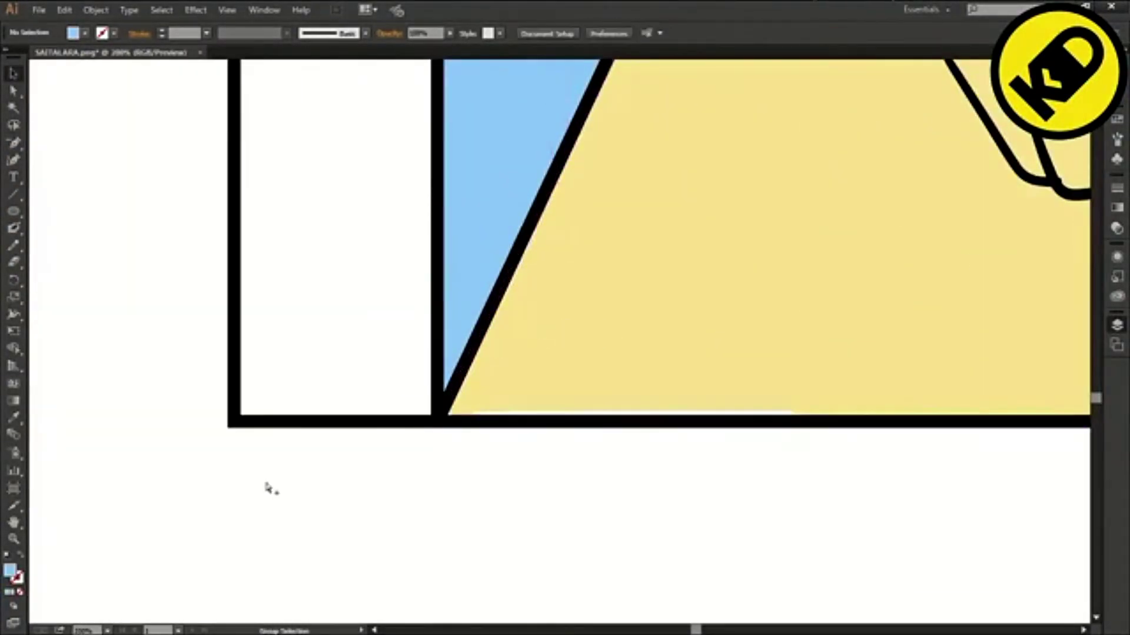
# Paint the white gap along the frame's lower edge pale yellow with the Blob Brush.
pyautogui.scroll(-3, 124, 517)
pyautogui.scroll(1, 257, 441)
pyautogui.click(346, 453)
pyautogui.scroll(2, 219, 445)
pyautogui.scroll(-2, 219, 445)
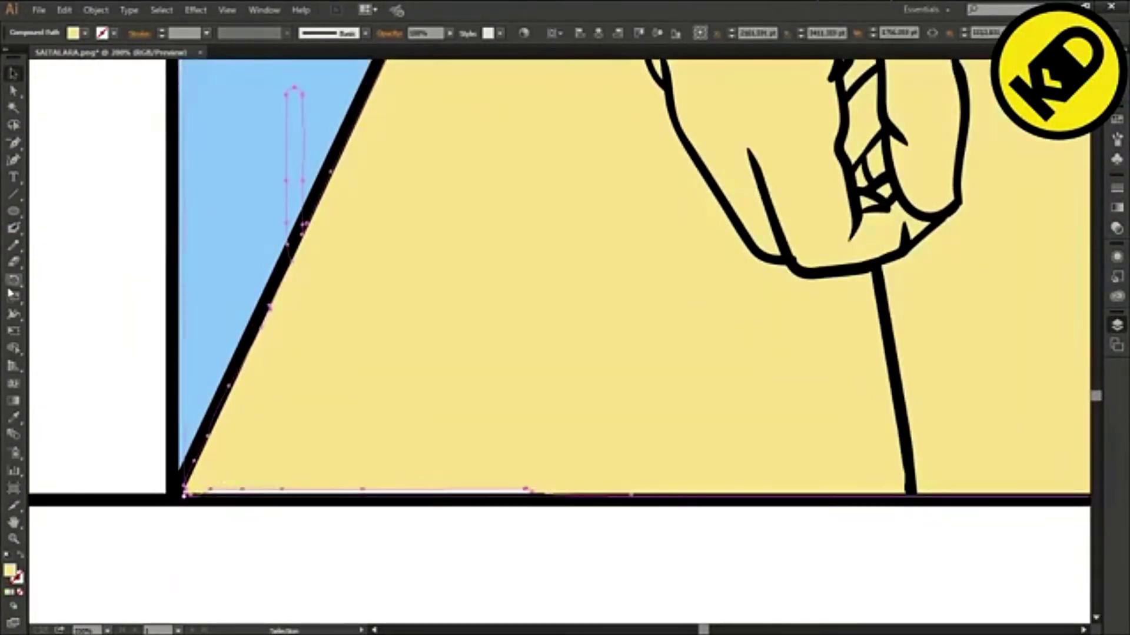
pyautogui.click(13, 227)
pyautogui.moveTo(187, 489); pyautogui.dragTo(532, 489)
# Select the lower yellow shape and erase its stray overspill along the left diagonal below the cuff.
pyautogui.scroll(3, 621, 477)
pyautogui.click(13, 91)
pyautogui.click(300, 331)
pyautogui.click(13, 262)
pyautogui.moveTo(276, 284)
pyautogui.mouseDown()
pyautogui.moveTo(302, 242)
pyautogui.moveTo(291, 376)
pyautogui.mouseUp()
pyautogui.moveTo(308, 325); pyautogui.dragTo(296, 384)
# Erase the yellow just inside the left sleeve cuff and start down the hand's outer edge, undoing the last stroke.
pyautogui.scroll(-3, 245, 383)
pyautogui.scroll(2, 379, 339)
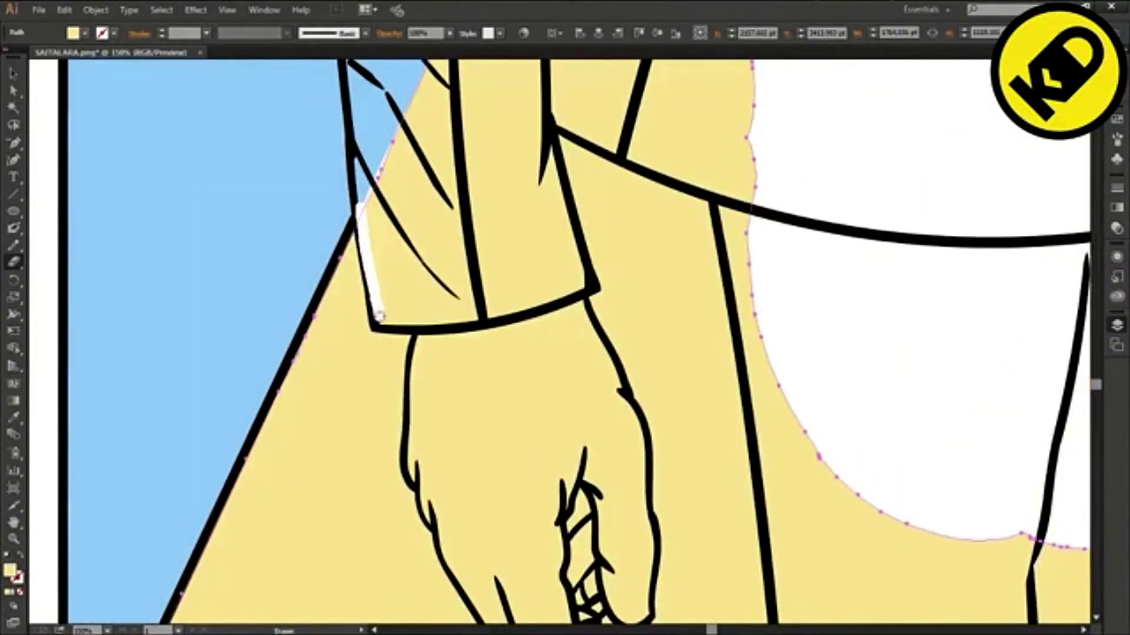
pyautogui.moveTo(379, 316); pyautogui.dragTo(380, 323)
pyautogui.moveTo(380, 323); pyautogui.dragTo(418, 325)
pyautogui.scroll(-3, 375, 247)
pyautogui.moveTo(421, 141); pyautogui.dragTo(416, 169)
pyautogui.moveTo(423, 315); pyautogui.dragTo(498, 454)
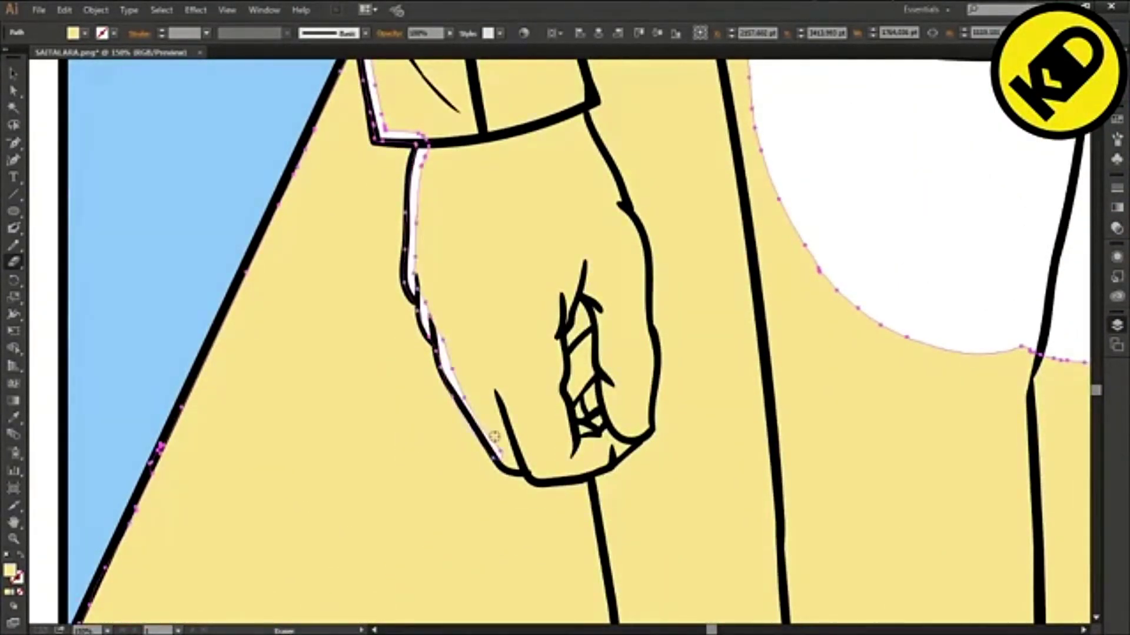
pyautogui.hotkey('ctrl', 'z')
# Erase the yellow just inside the left hand's outer edge and along the fingertips.
pyautogui.scroll(2, 358, 164)
pyautogui.moveTo(487, 110); pyautogui.dragTo(466, 306)
pyautogui.moveTo(466, 300); pyautogui.dragTo(518, 509)
pyautogui.moveTo(518, 509); pyautogui.dragTo(550, 600)
pyautogui.scroll(-4, 552, 597)
pyautogui.moveTo(552, 330); pyautogui.dragTo(676, 493)
pyautogui.hotkey('ctrl', 'z')
pyautogui.moveTo(709, 492)
pyautogui.mouseDown()
pyautogui.moveTo(847, 479)
pyautogui.moveTo(907, 442)
pyautogui.mouseUp()
# Erase the yellow around the upper part of the gap between the thumb and fingers.
pyautogui.hscroll(2, 900, 435)
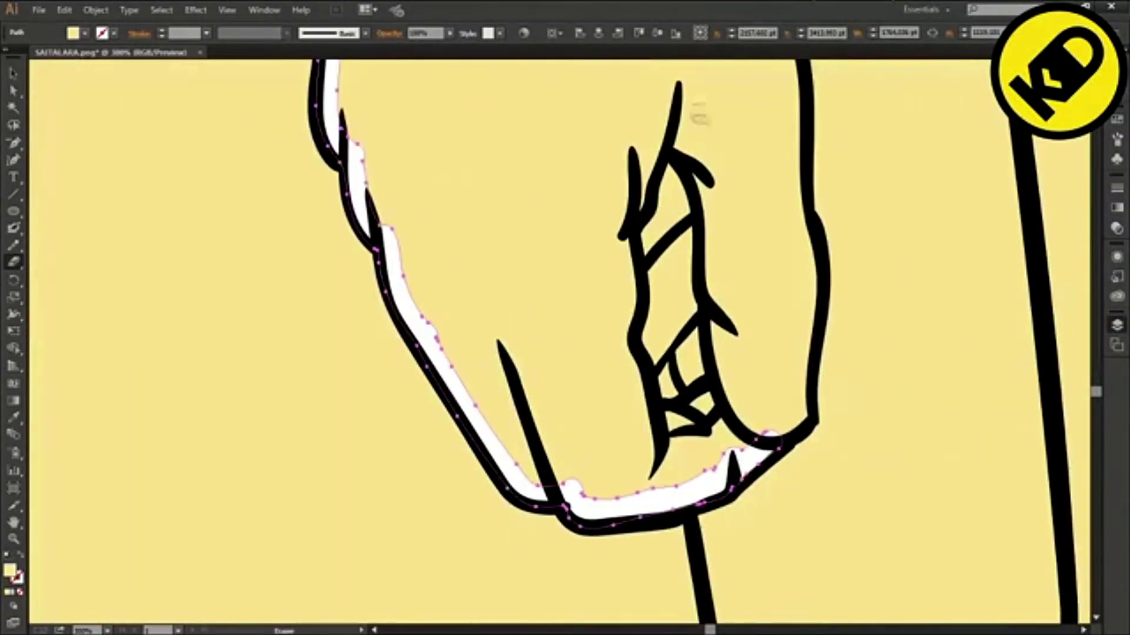
pyautogui.moveTo(650, 285)
pyautogui.mouseDown()
pyautogui.moveTo(706, 223)
pyautogui.moveTo(683, 145)
pyautogui.mouseUp()
pyautogui.moveTo(665, 136)
pyautogui.mouseDown()
pyautogui.moveTo(608, 226)
pyautogui.moveTo(633, 328)
pyautogui.mouseUp()
pyautogui.scroll(6, 753, 450)
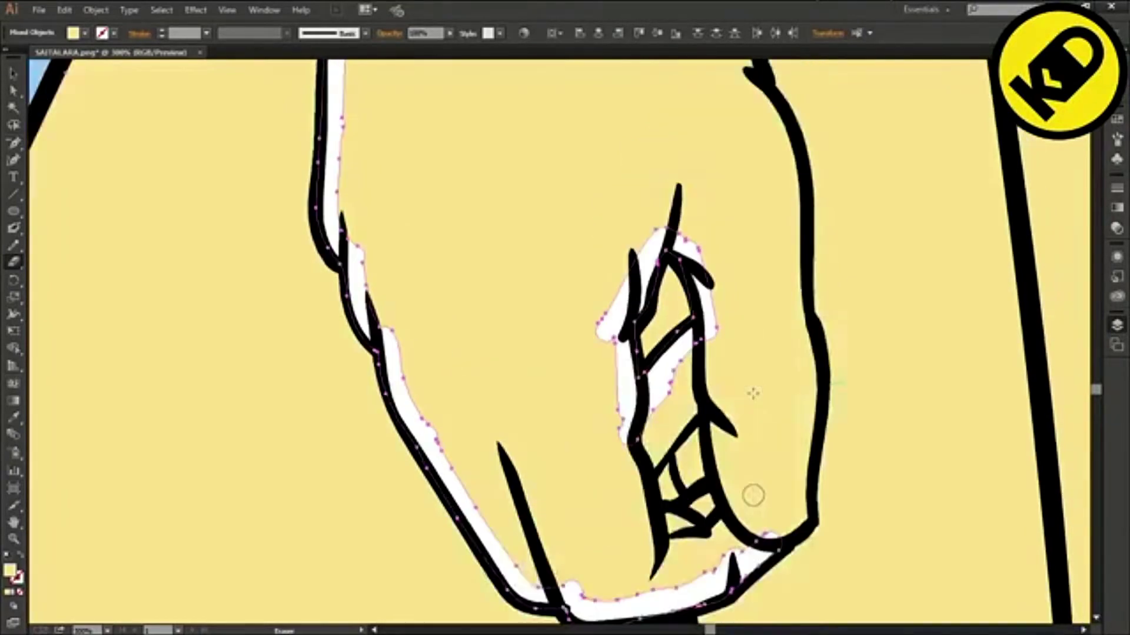
# Erase the yellow along the left hand's inner edge and up the inner edge of the cuff and sleeve.
pyautogui.moveTo(676, 164); pyautogui.dragTo(743, 361)
pyautogui.scroll(-4, 746, 353)
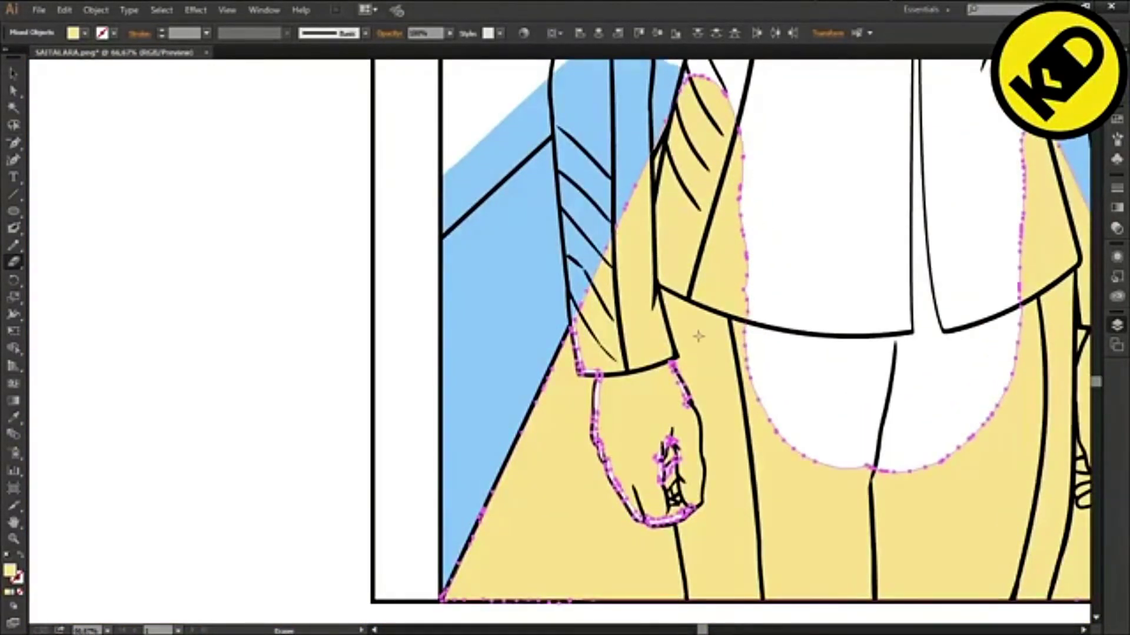
pyautogui.scroll(2, 672, 322)
pyautogui.moveTo(677, 425); pyautogui.dragTo(632, 236)
pyautogui.scroll(5, 632, 241)
pyautogui.moveTo(627, 171); pyautogui.dragTo(631, 484)
pyautogui.scroll(-2, 629, 483)
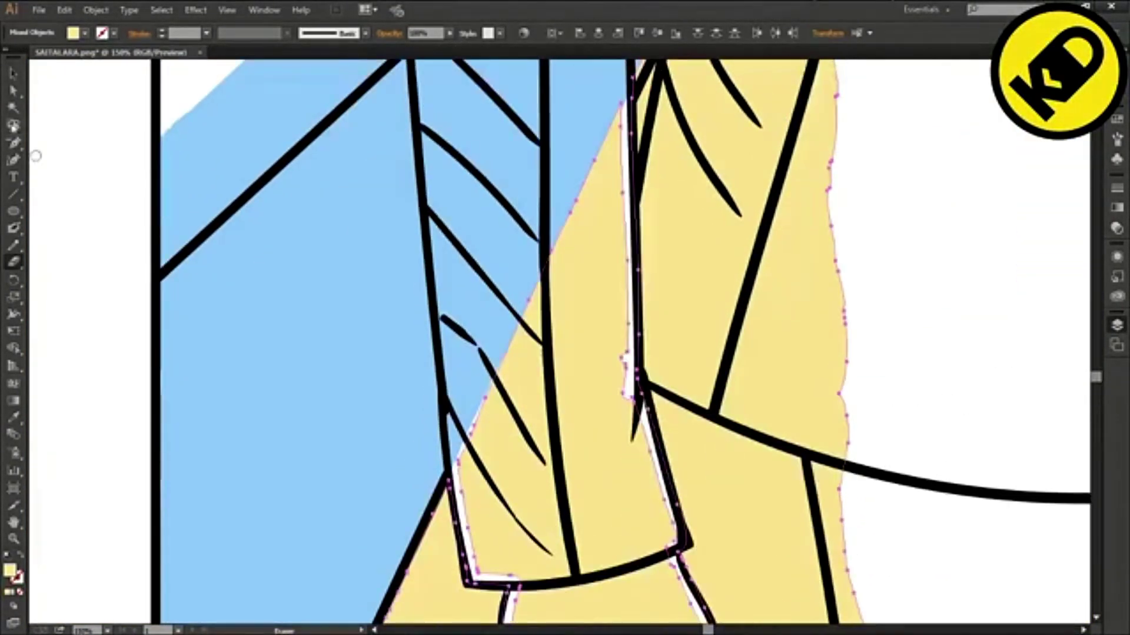
# Select the yellow floor fill and erase along its remaining boundary with the left cuff and hand.
pyautogui.click(13, 90)
pyautogui.click(577, 341)
pyautogui.scroll(-6, 574, 341)
pyautogui.click(13, 261)
pyautogui.moveTo(708, 288)
pyautogui.mouseDown()
pyautogui.moveTo(734, 393)
pyautogui.moveTo(745, 510)
pyautogui.mouseUp()
pyautogui.scroll(-4, 172, 530)
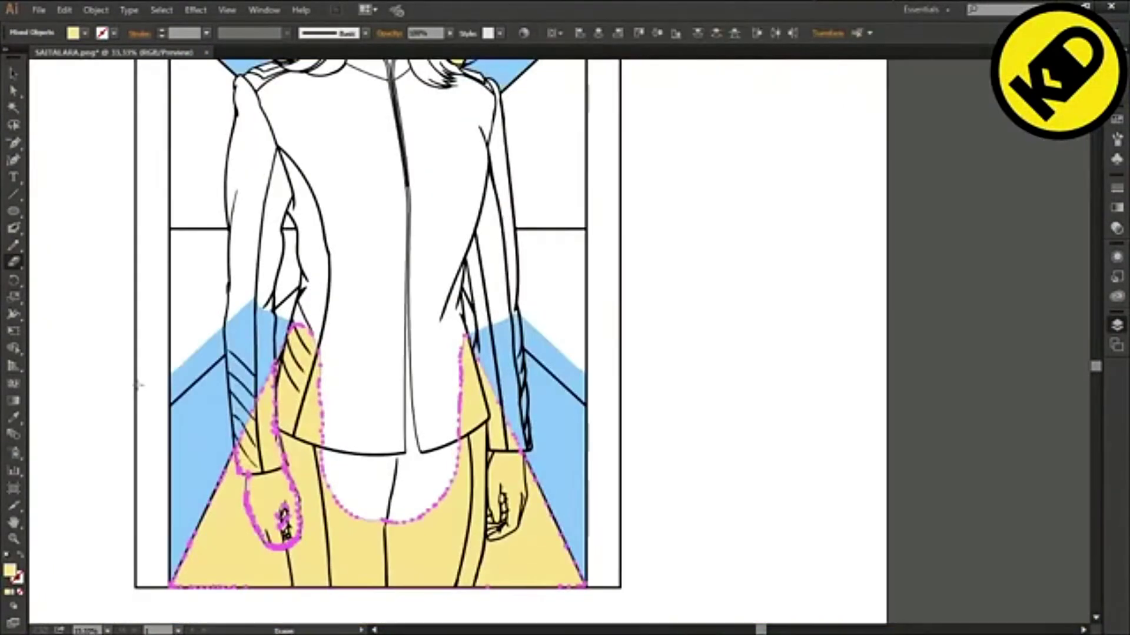
# Delete the isolated yellow pieces inside the left hand and left sleeve.
pyautogui.click(14, 90)
pyautogui.click(226, 520)
pyautogui.click(266, 500)
pyautogui.press('Delete')
pyautogui.scroll(3, 252, 557)
pyautogui.click(346, 433)
pyautogui.press('Delete')
pyautogui.scroll(-2, 396, 438)
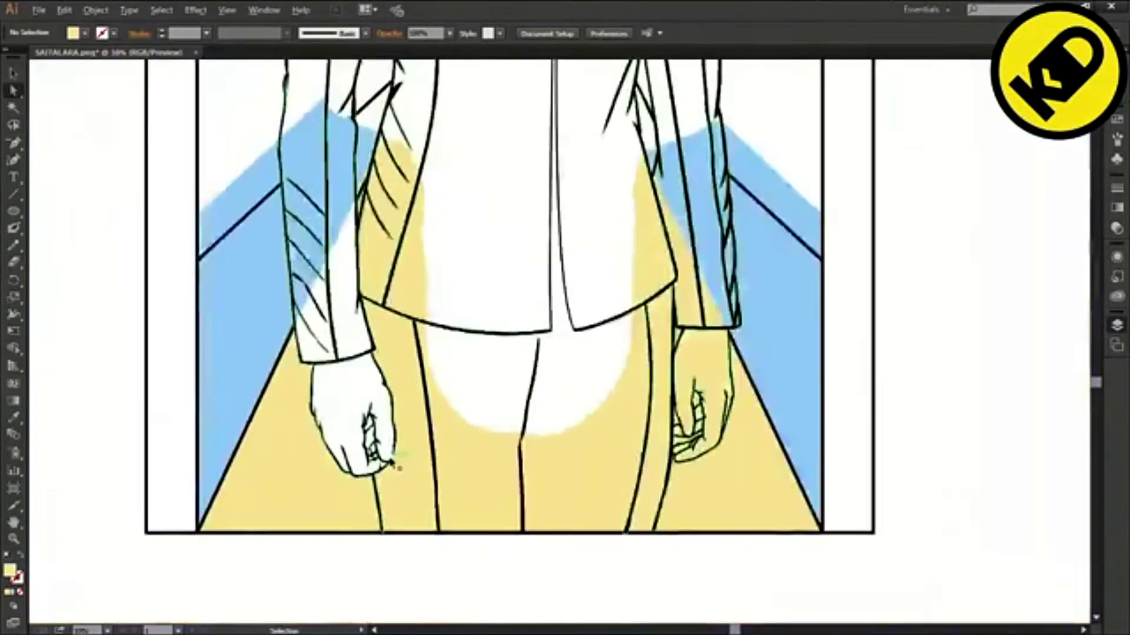
# Select the yellow fill and try an erasing stroke down the trouser line below the left hand, undoing the last stroke.
pyautogui.scroll(2, 383, 434)
pyautogui.click(366, 422)
pyautogui.scroll(-1, 376, 432)
pyautogui.moveTo(373, 430); pyautogui.dragTo(405, 326)
pyautogui.scroll(2, 405, 326)
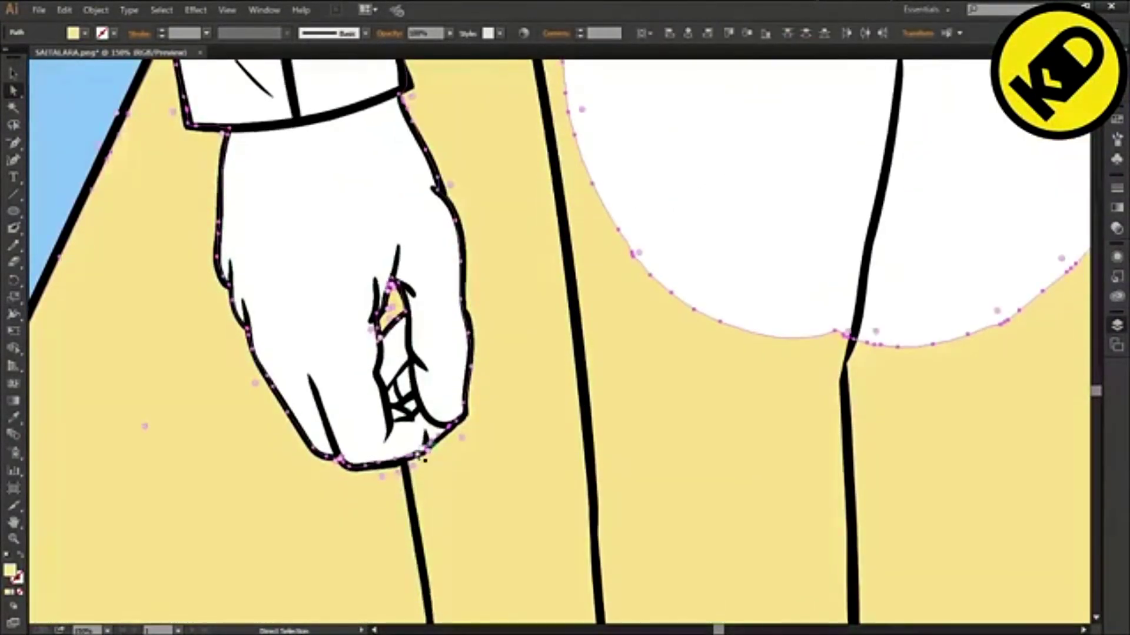
pyautogui.scroll(-2, 424, 461)
pyautogui.hotkey('shift', 'e')
pyautogui.moveTo(410, 388); pyautogui.dragTo(431, 515)
pyautogui.scroll(5, 450, 429)
pyautogui.hotkey('ctrl', 'z')
# Erase the yellow along the left trouser leg's outer line from the hand down to the frame.
pyautogui.moveTo(212, 259); pyautogui.dragTo(276, 562)
pyautogui.scroll(-2, 302, 598)
pyautogui.moveTo(302, 598); pyautogui.dragTo(374, 178)
pyautogui.moveTo(354, 126); pyautogui.dragTo(378, 353)
pyautogui.moveTo(376, 358); pyautogui.dragTo(991, 515)
# Erase the yellow just inside the right sleeve cuff, below it at the wrist, and around the right hand's outer edge and fingers.
pyautogui.press('a')
pyautogui.scroll(-5, 184, 529)
pyautogui.click(574, 411)
pyautogui.scroll(2, 575, 411)
pyautogui.scroll(-2, 575, 411)
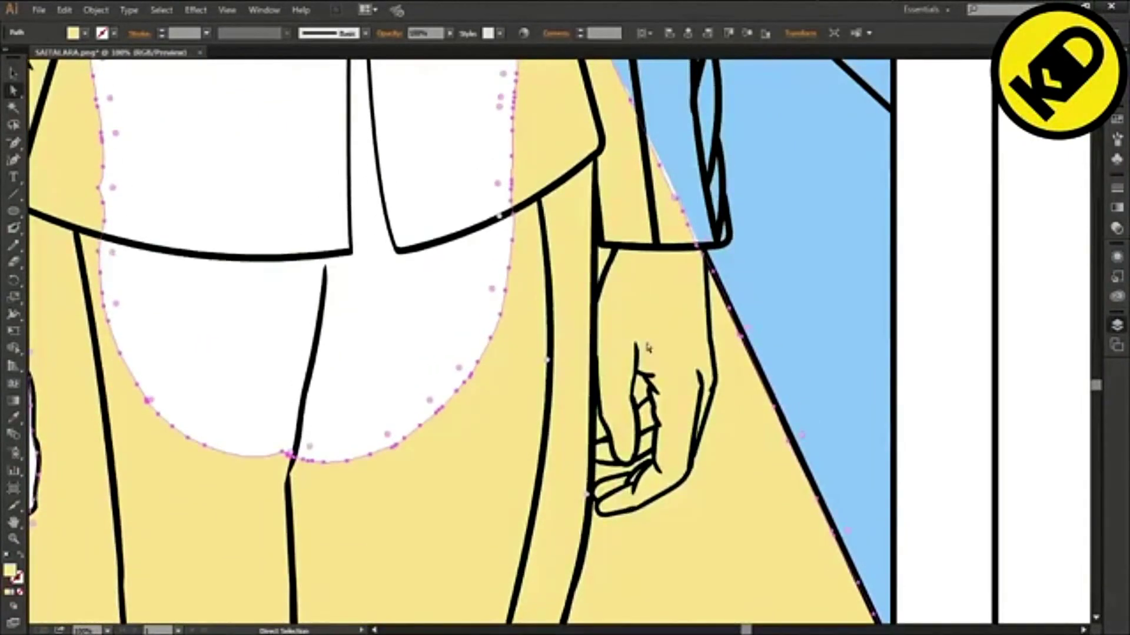
pyautogui.scroll(1, 647, 347)
pyautogui.hotkey('shift', 'e')
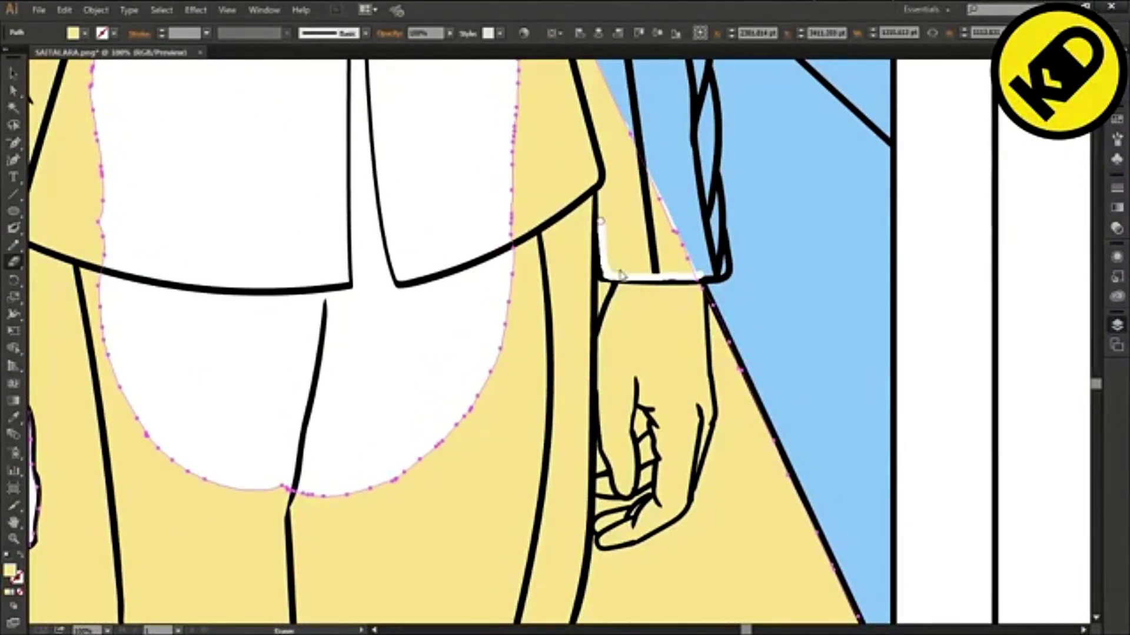
pyautogui.moveTo(594, 274); pyautogui.dragTo(588, 350)
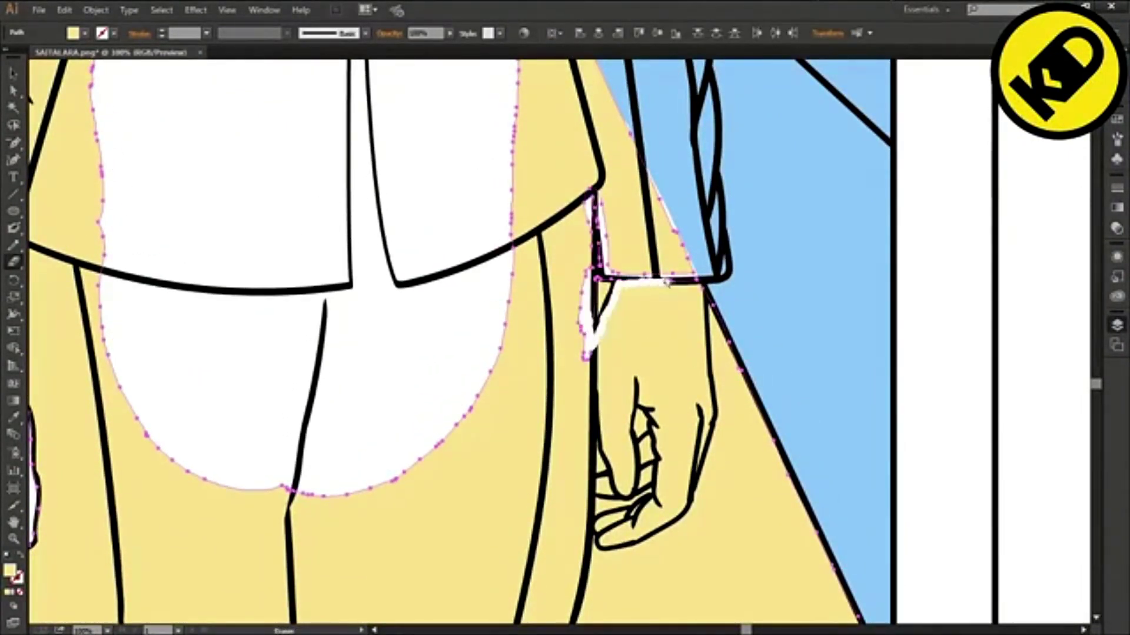
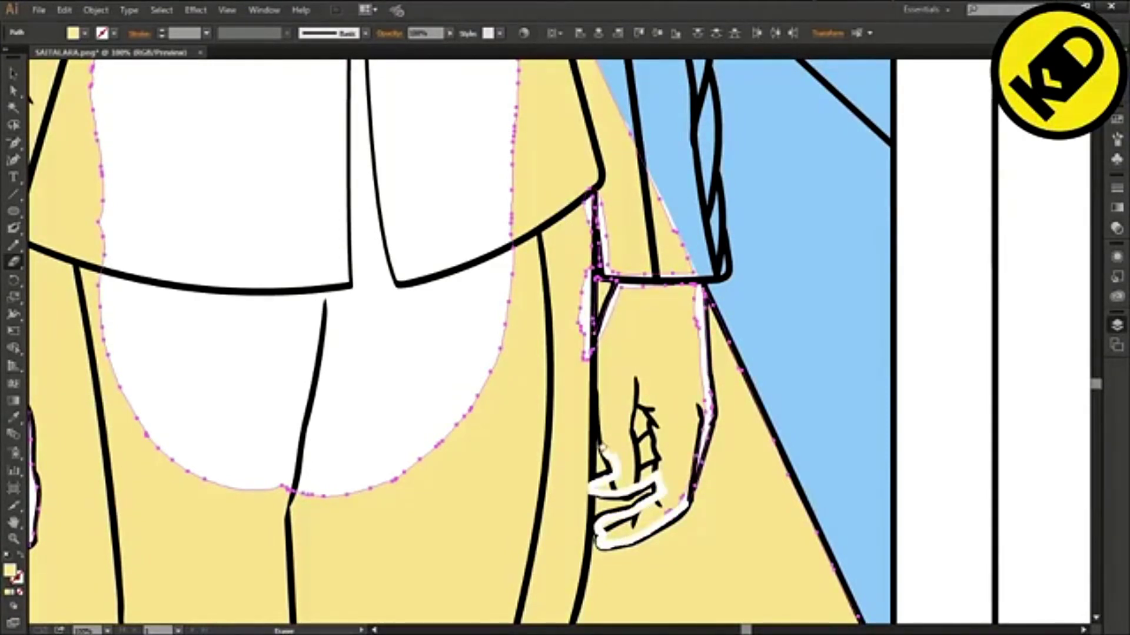
# Erase the yellow along the right thumb and around the gap between the thumb and fingers.
pyautogui.scroll(-1, 640, 436)
pyautogui.moveTo(603, 449)
pyautogui.mouseDown()
pyautogui.moveTo(601, 338)
pyautogui.moveTo(608, 401)
pyautogui.mouseUp()
pyautogui.scroll(2, 642, 439)
pyautogui.moveTo(616, 377); pyautogui.dragTo(615, 399)
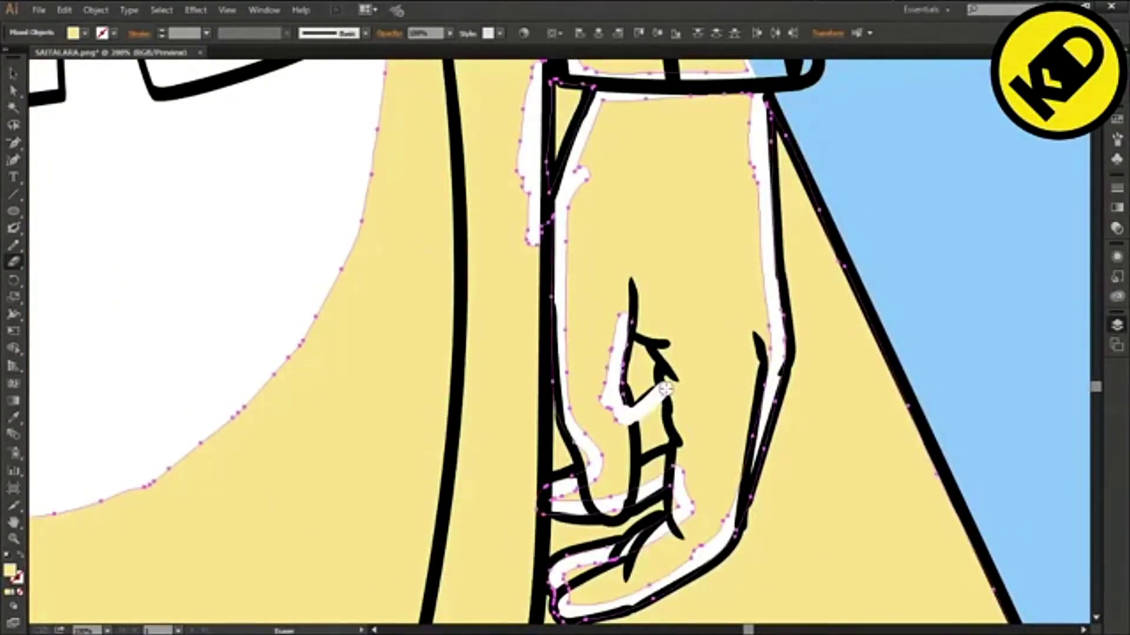
# Delete the isolated yellow piece covering the inside of the right hand.
pyautogui.scroll(-3, 664, 329)
pyautogui.press('a')
pyautogui.click(673, 297)
pyautogui.press('Delete')
pyautogui.scroll(2, 677, 386)
pyautogui.scroll(1, 665, 330)
# Erase the yellow along the right trouser leg's outer line from the hand down to the frame.
pyautogui.click(610, 270)
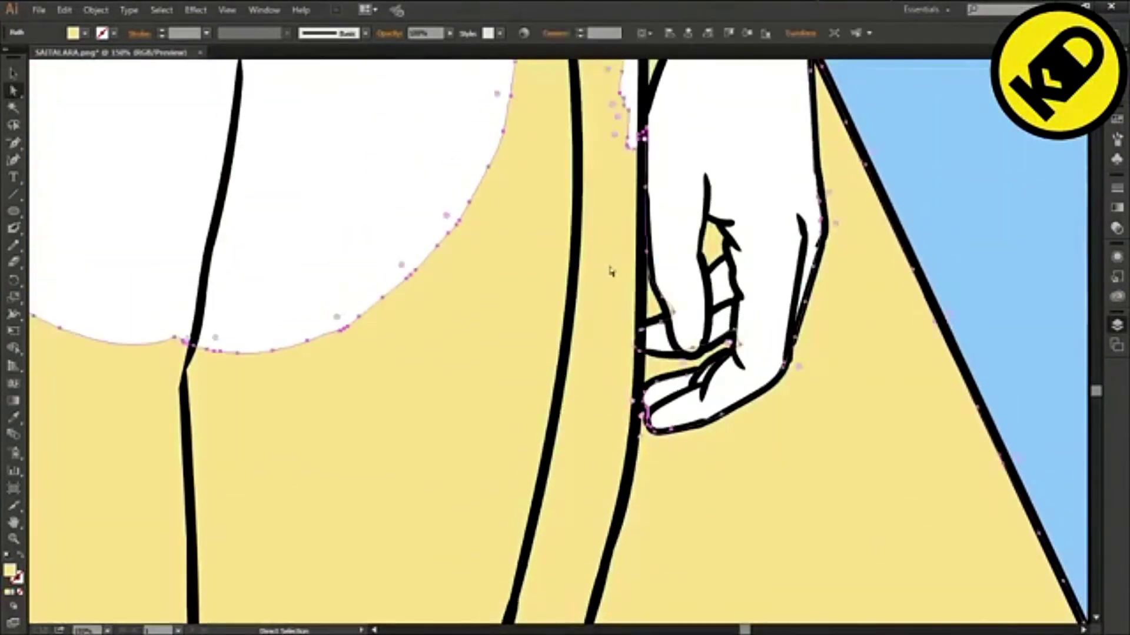
pyautogui.hotkey('shift', 'e')
pyautogui.moveTo(649, 185)
pyautogui.mouseDown()
pyautogui.moveTo(610, 532)
pyautogui.moveTo(579, 609)
pyautogui.mouseUp()
pyautogui.scroll(-5, 594, 565)
pyautogui.moveTo(595, 393); pyautogui.dragTo(578, 452)
pyautogui.scroll(-2, 662, 352)
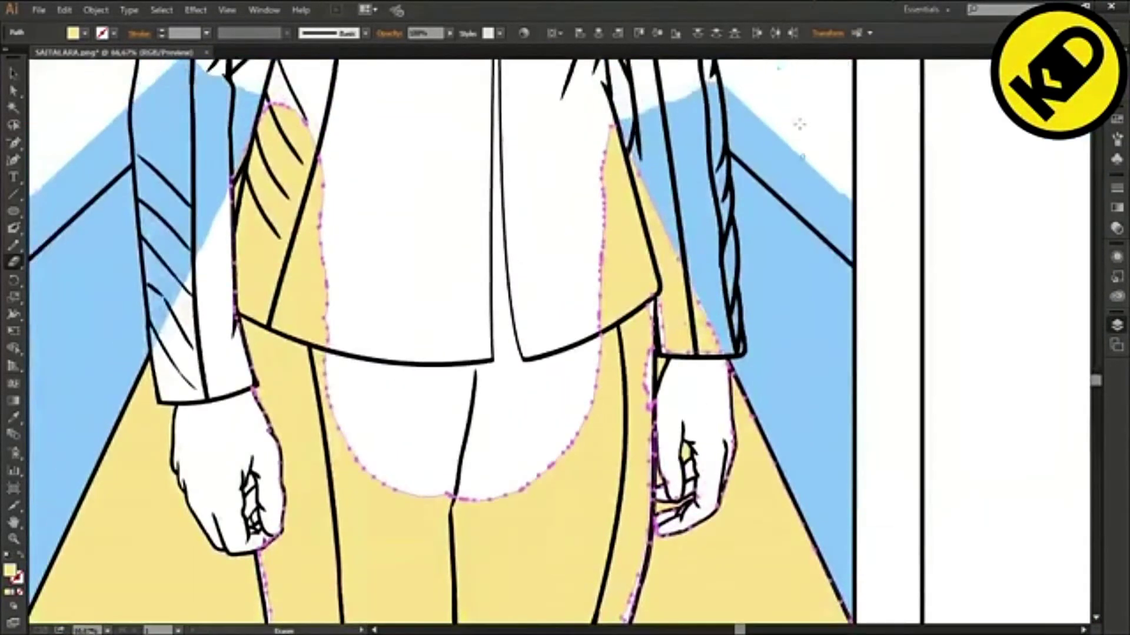
# Delete the yellow covering the jacket and trousers, undo the stray edit, and deselect the artwork.
pyautogui.scroll(-1, 799, 121)
pyautogui.press('a')
pyautogui.click(531, 509)
pyautogui.press('Delete')
pyautogui.scroll(-1, 887, 370)
pyautogui.moveTo(809, 509); pyautogui.dragTo(892, 515)
pyautogui.hotkey('ctrl', 'z')
pyautogui.click(1064, 494)
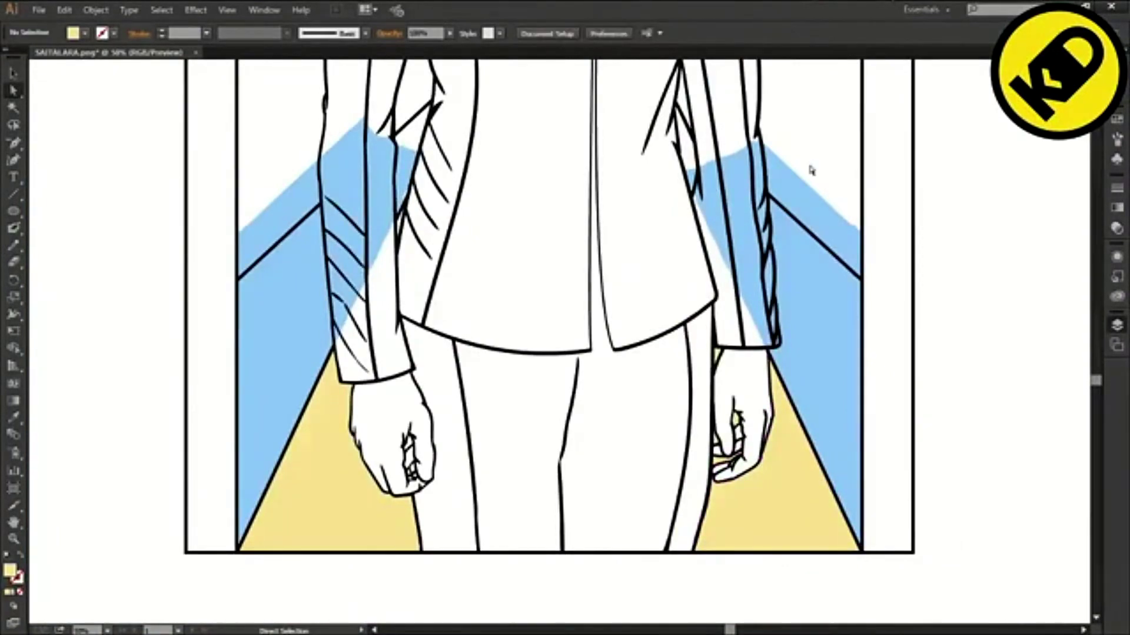
# Select the right blue panel's fill and remove surplus anchor points along its outer vertical edge.
pyautogui.scroll(2, 835, 188)
pyautogui.click(763, 193)
pyautogui.scroll(1, 763, 194)
pyautogui.press('-')
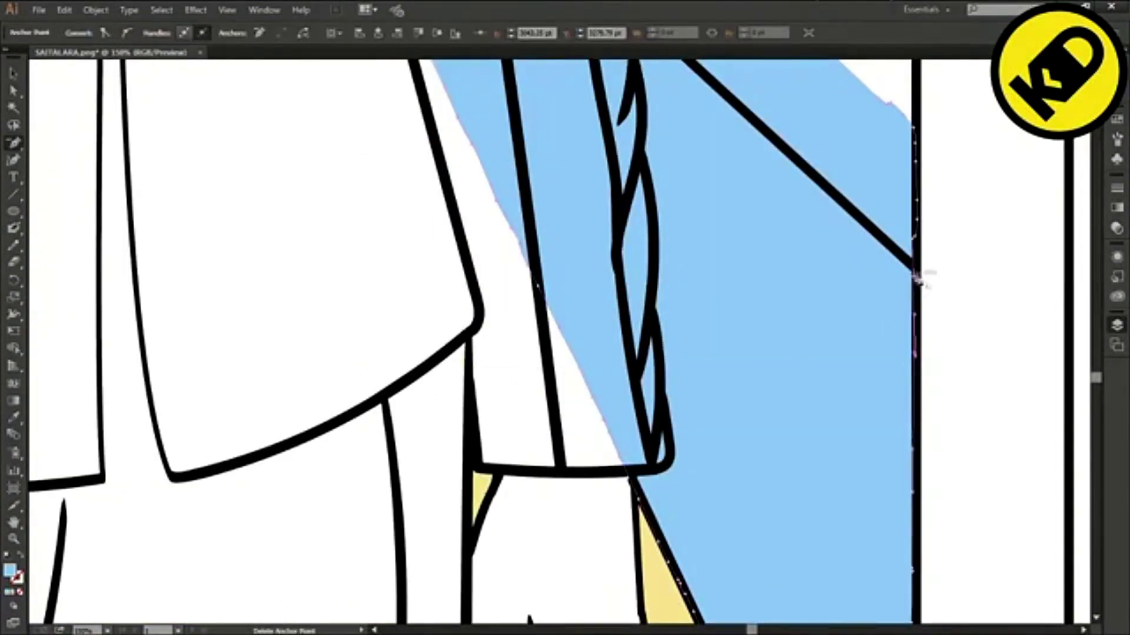
pyautogui.scroll(-5, 932, 263)
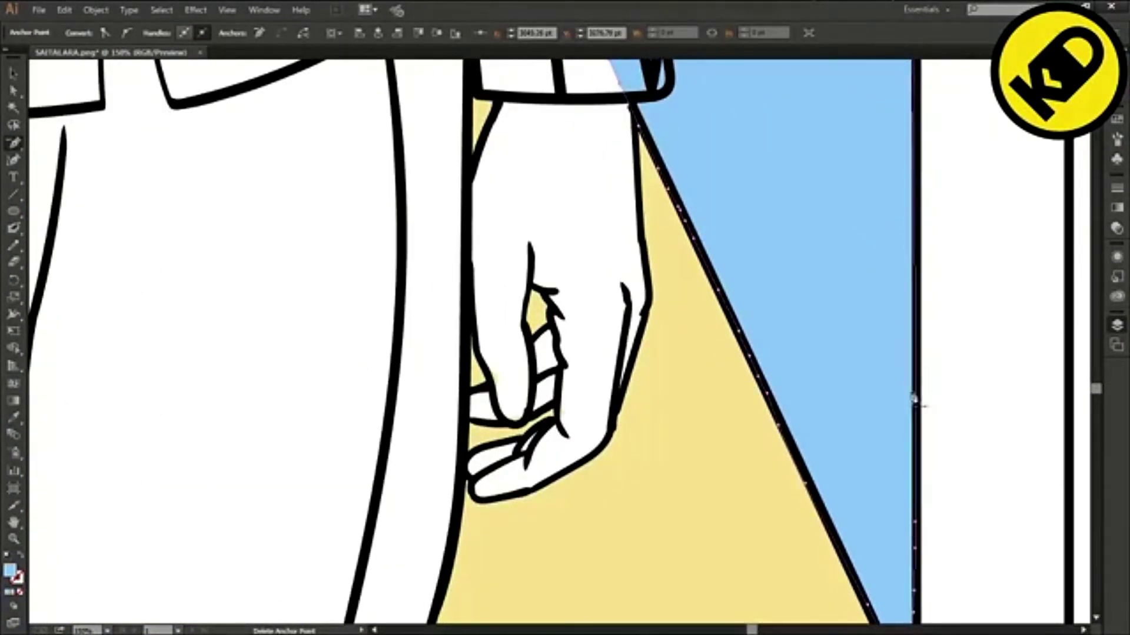
pyautogui.scroll(4, 915, 396)
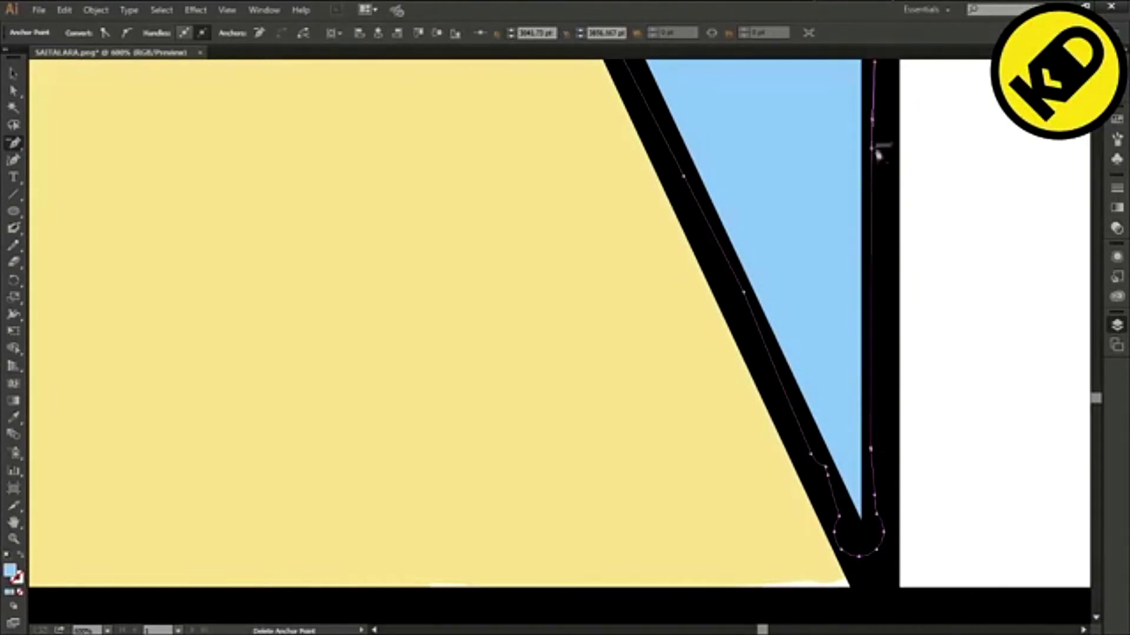
# Remove surplus anchor points near the right blue fill's bottom corner and along its diagonal edge beside the floor.
pyautogui.click(872, 450)
pyautogui.click(874, 495)
pyautogui.click(825, 467)
pyautogui.click(812, 455)
pyautogui.click(743, 293)
pyautogui.click(683, 176)
pyautogui.scroll(-3, 761, 218)
pyautogui.scroll(5, 785, 210)
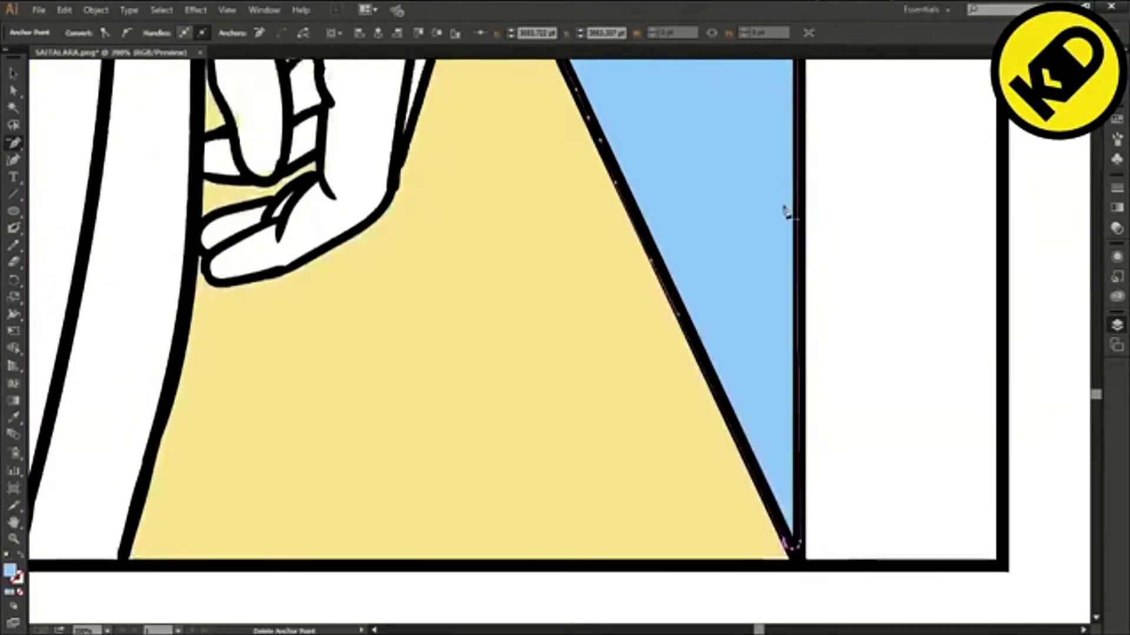
# Erase the blue along the upper side of the right panel's diagonal line and down the right sleeve's outer edge.
pyautogui.scroll(8, 622, 373)
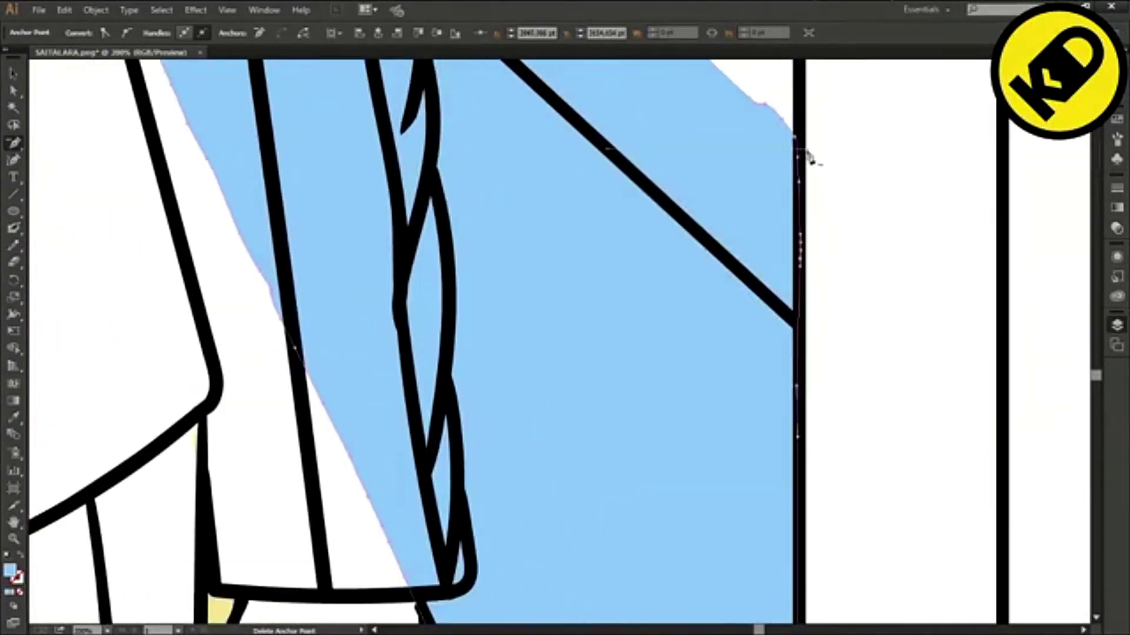
pyautogui.moveTo(422, 179); pyautogui.dragTo(605, 340)
pyautogui.moveTo(514, 259); pyautogui.dragTo(795, 514)
pyautogui.scroll(-2, 396, 118)
pyautogui.moveTo(389, 114)
pyautogui.mouseDown()
pyautogui.moveTo(425, 277)
pyautogui.moveTo(441, 545)
pyautogui.moveTo(396, 525)
pyautogui.mouseUp()
pyautogui.scroll(-5, 441, 324)
pyautogui.scroll(-3, 497, 565)
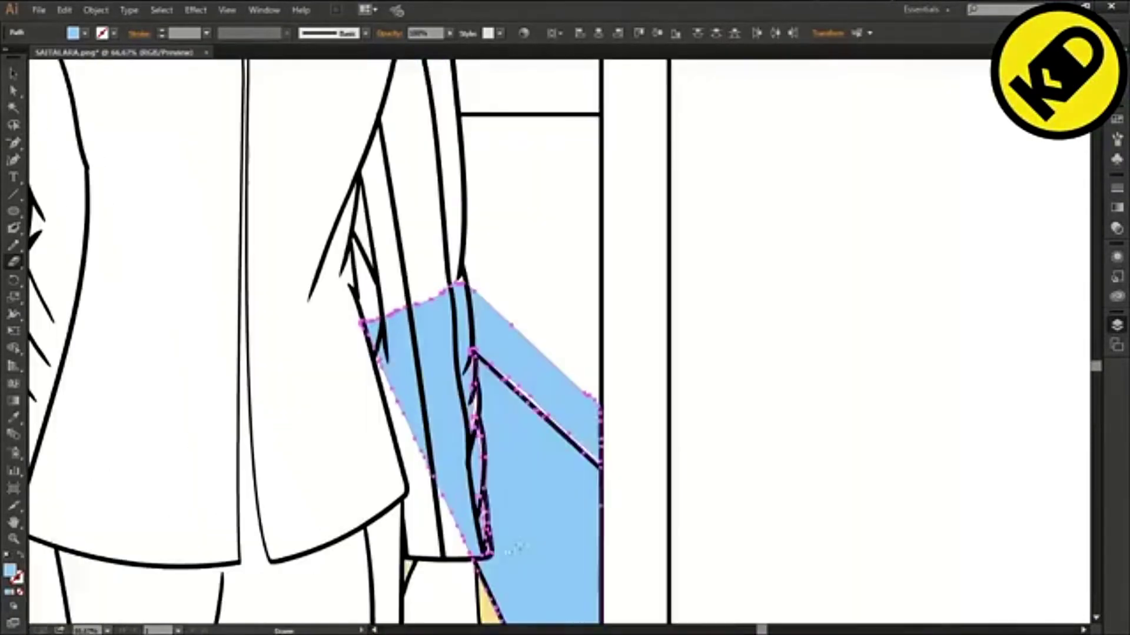
# Delete the blue pieces above the right panel's diagonal line and over the right sleeve.
pyautogui.press('a')
pyautogui.click(524, 271)
pyautogui.click(499, 354)
pyautogui.press('Delete')
pyautogui.scroll(-4, 522, 411)
pyautogui.scroll(4, 521, 415)
pyautogui.click(691, 353)
# Select the left blue panel's fill and remove surplus anchor points along its outer vertical edge.
pyautogui.scroll(-5, 691, 353)
pyautogui.scroll(2, 443, 300)
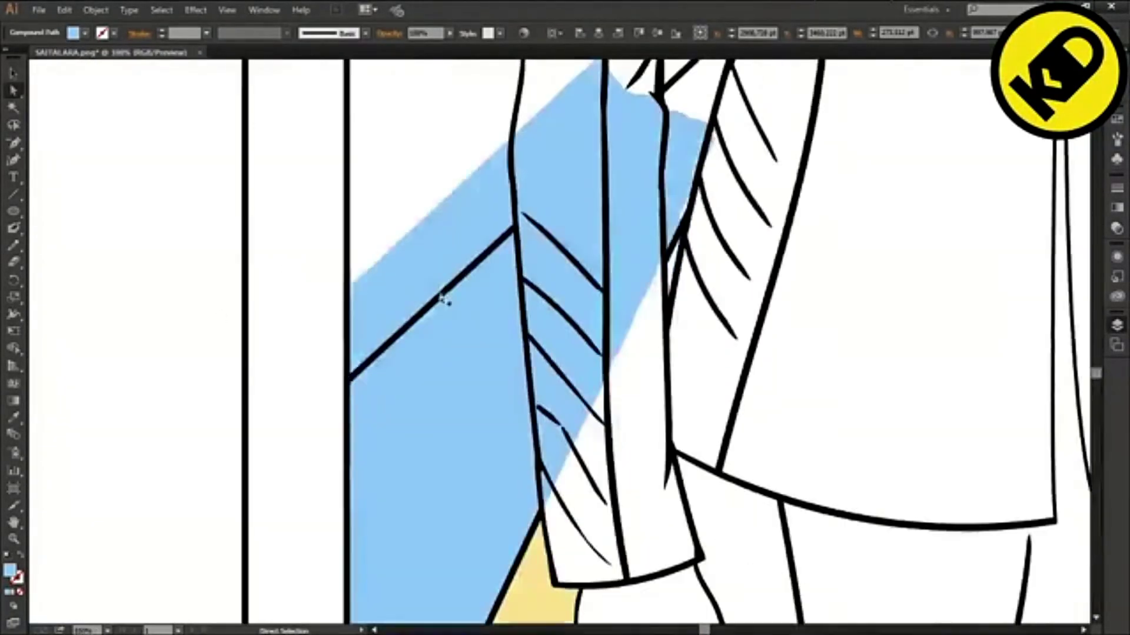
pyautogui.scroll(-5, 427, 297)
pyautogui.scroll(4, 389, 292)
pyautogui.scroll(2, 331, 273)
pyautogui.moveTo(366, 225); pyautogui.dragTo(362, 224)
pyautogui.press('-')
pyautogui.scroll(-2, 401, 166)
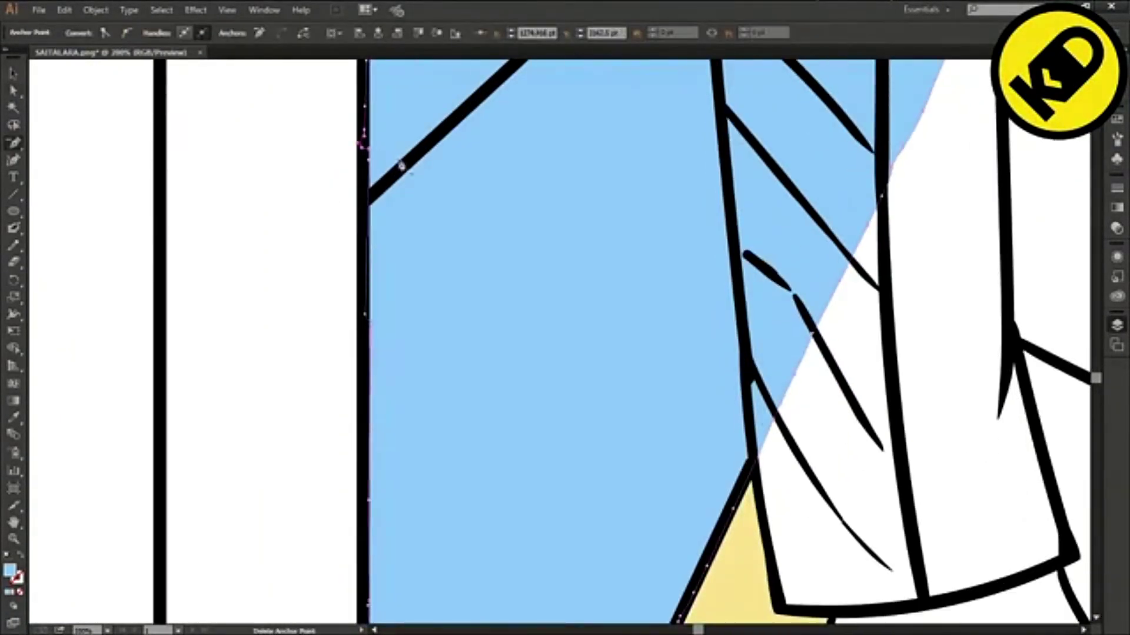
pyautogui.scroll(-2, 370, 438)
pyautogui.scroll(-7, 372, 516)
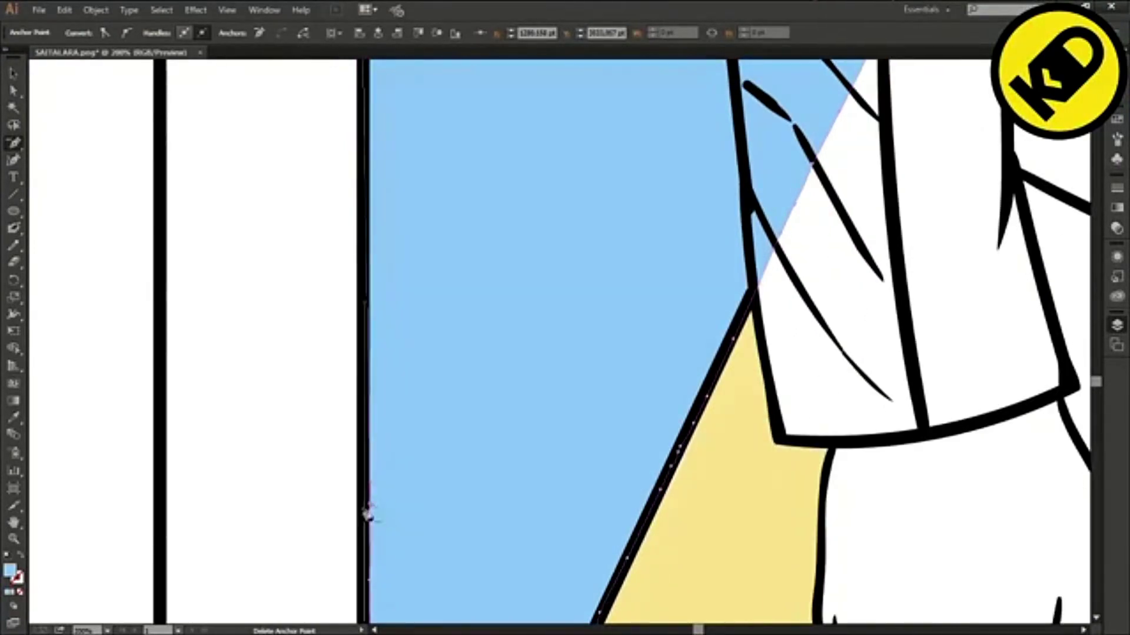
pyautogui.scroll(-8, 382, 521)
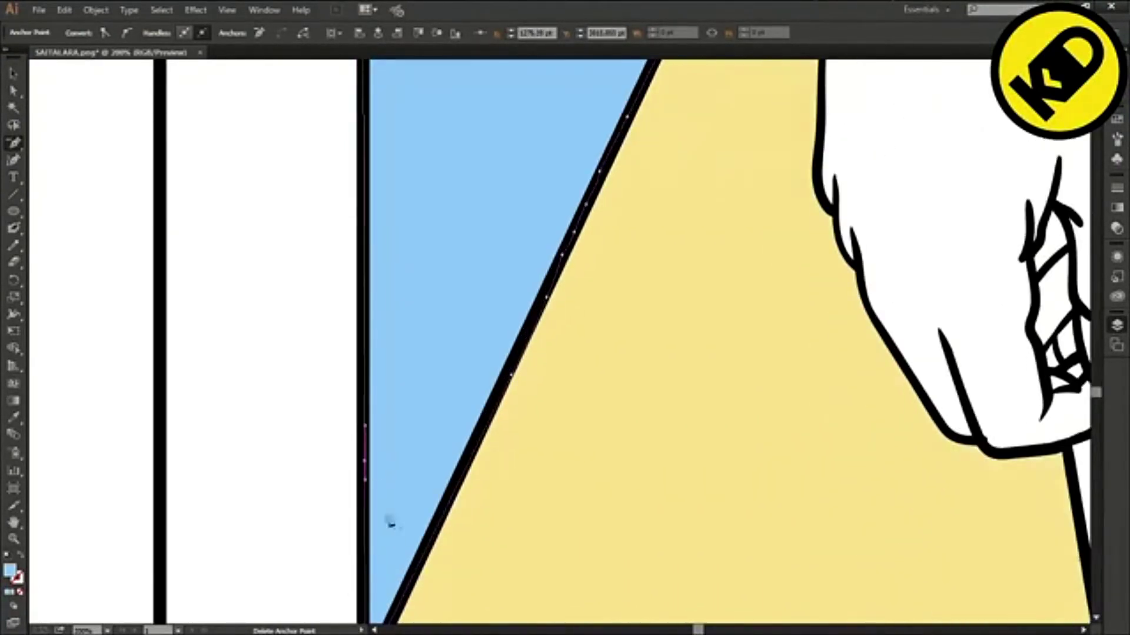
# Erase the blue along the upper side of the left panel's diagonal line and down inside the left sleeve's outer edge.
pyautogui.scroll(18, 373, 480)
pyautogui.hscroll(3, 353, 485)
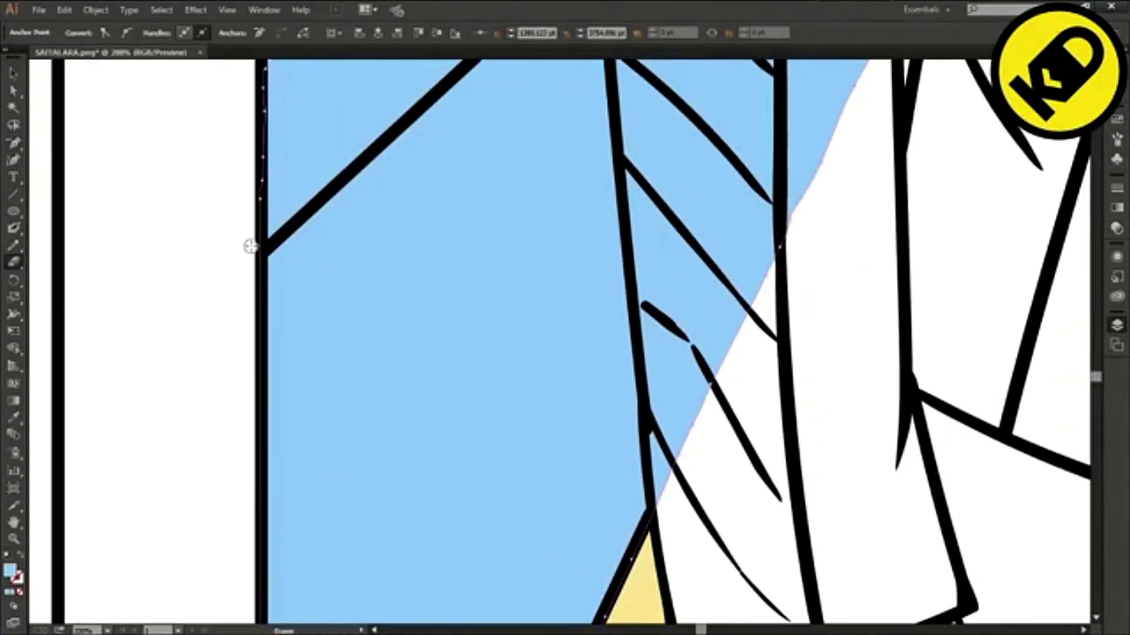
pyautogui.moveTo(251, 246); pyautogui.dragTo(303, 196)
pyautogui.moveTo(303, 196); pyautogui.dragTo(469, 57)
pyautogui.scroll(6, 465, 235)
pyautogui.moveTo(514, 265); pyautogui.dragTo(623, 157)
pyautogui.moveTo(608, 173); pyautogui.dragTo(624, 389)
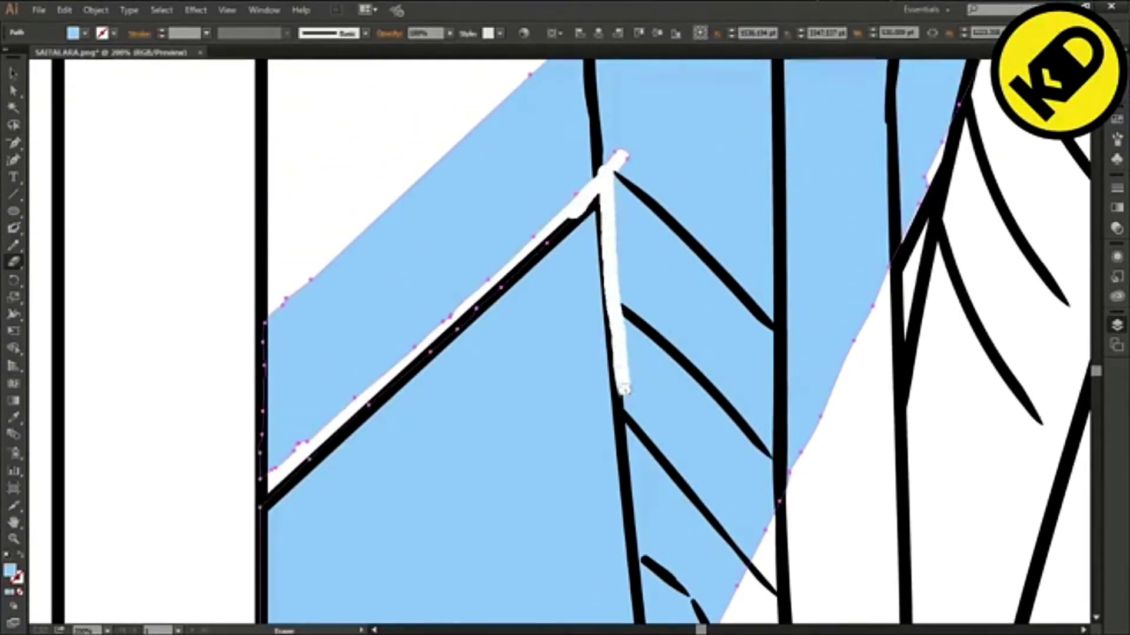
pyautogui.scroll(-5, 625, 377)
pyautogui.moveTo(626, 226); pyautogui.dragTo(662, 555)
pyautogui.scroll(-4, 599, 432)
# Erase the blue along the left sleeve's inner edge, and delete the blue over the sleeve and above the diagonal line.
pyautogui.press('a')
pyautogui.scroll(3, 676, 240)
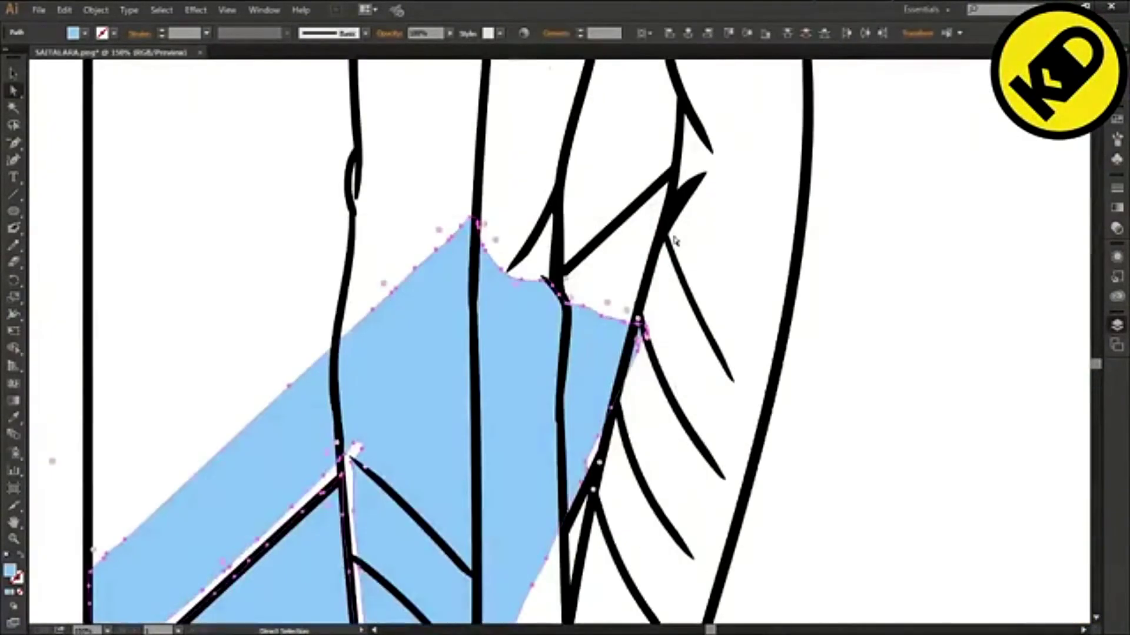
pyautogui.click(13, 263)
pyautogui.moveTo(554, 279); pyautogui.dragTo(561, 533)
pyautogui.scroll(-4, 167, 239)
pyautogui.click(14, 91)
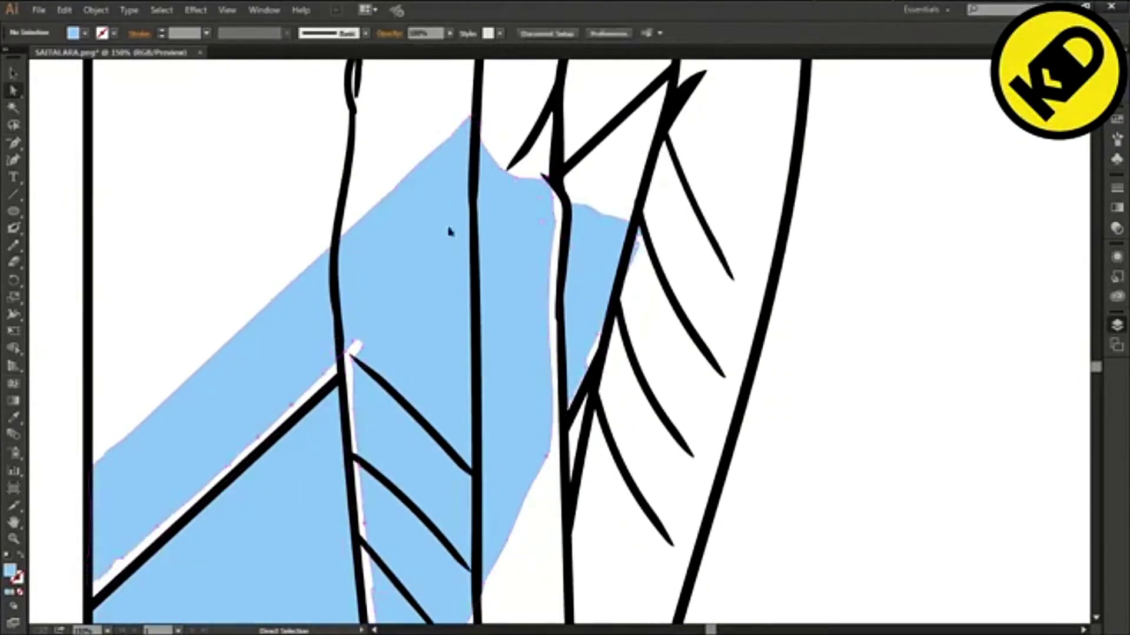
pyautogui.click(449, 232)
pyautogui.press('Delete')
pyautogui.scroll(-2, 532, 247)
pyautogui.scroll(3, 550, 194)
# Paint the rest of the gap between the left sleeve and the jacket light blue with the Blob Brush.
pyautogui.click(448, 421)
pyautogui.hotkey('shift', 'b')
pyautogui.moveTo(537, 229); pyautogui.dragTo(408, 371)
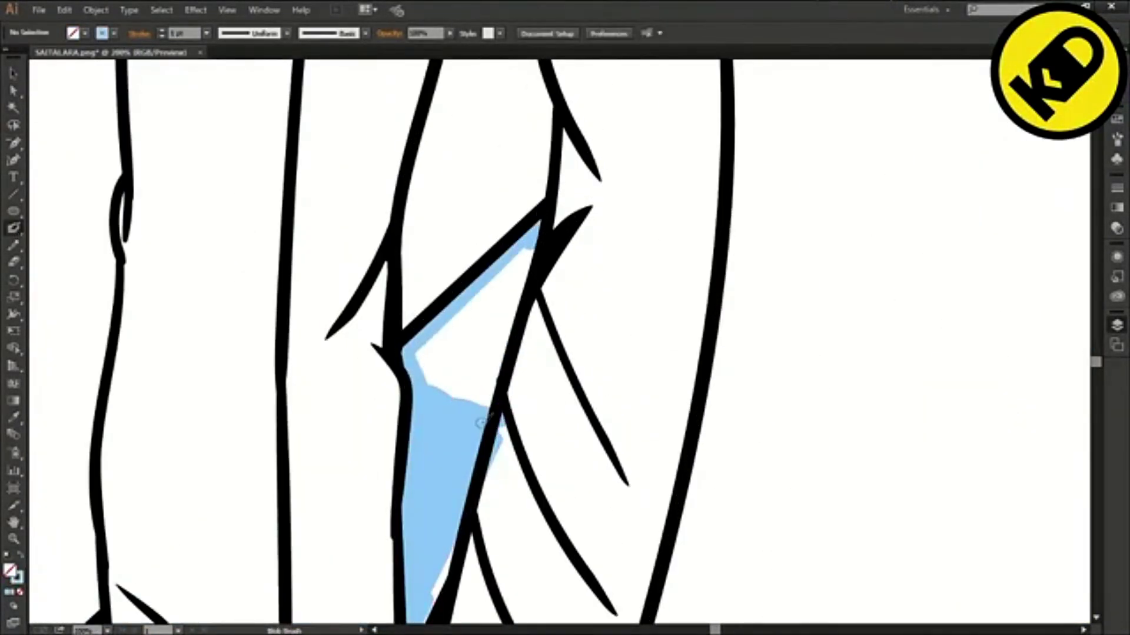
pyautogui.moveTo(484, 420)
pyautogui.mouseDown()
pyautogui.moveTo(457, 354)
pyautogui.moveTo(426, 371)
pyautogui.mouseUp()
pyautogui.scroll(-3, 637, 247)
# Select the blue fill in the left arm gap and trim its spill past the jacket edge with the Eraser.
pyautogui.click(14, 90)
pyautogui.click(462, 247)
pyautogui.click(14, 263)
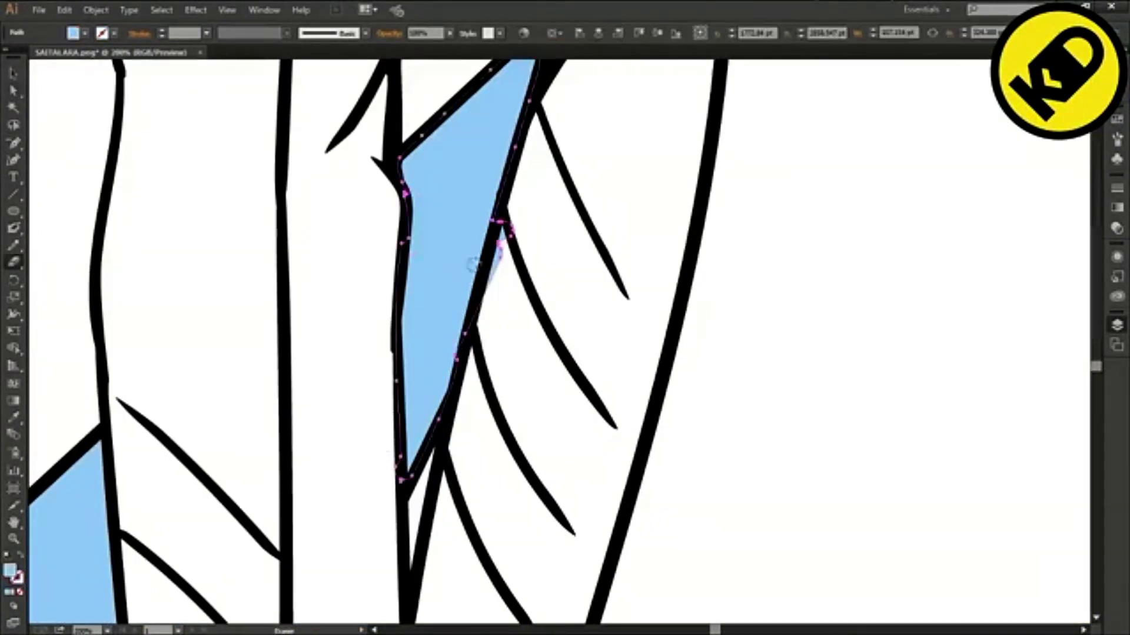
pyautogui.scroll(-4, 723, 128)
pyautogui.scroll(3, 647, 301)
# Select the left yellow floor fill and remove surplus anchor points along its diagonal edge.
pyautogui.click(14, 91)
pyautogui.scroll(-3, 329, 329)
pyautogui.scroll(1, 330, 329)
pyautogui.click(353, 353)
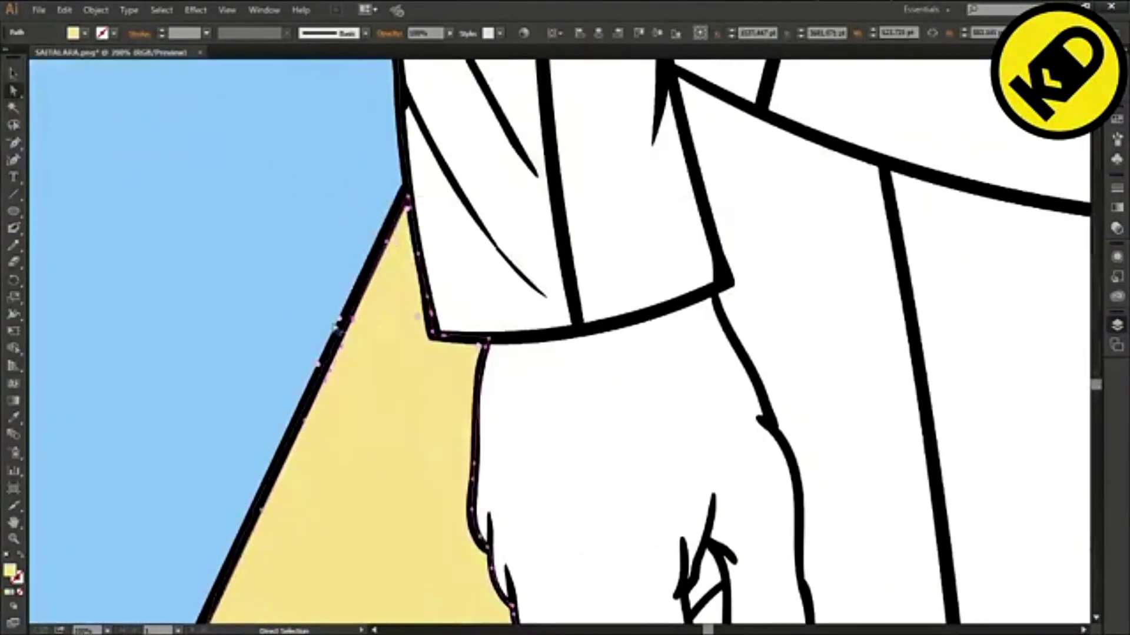
pyautogui.scroll(-1, 353, 353)
pyautogui.click(16, 144)
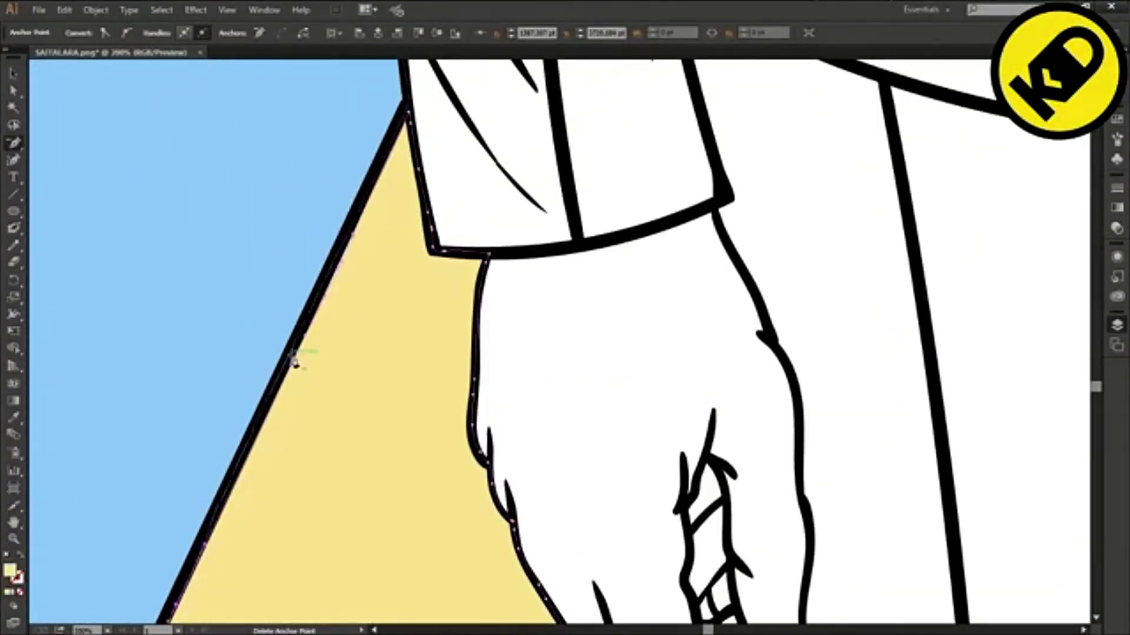
pyautogui.click(320, 308)
pyautogui.scroll(1, 377, 340)
# Sample the tan-orange wall color from the reference photo for painting with the Blob Brush.
pyautogui.click(14, 228)
pyautogui.scroll(5, 632, 226)
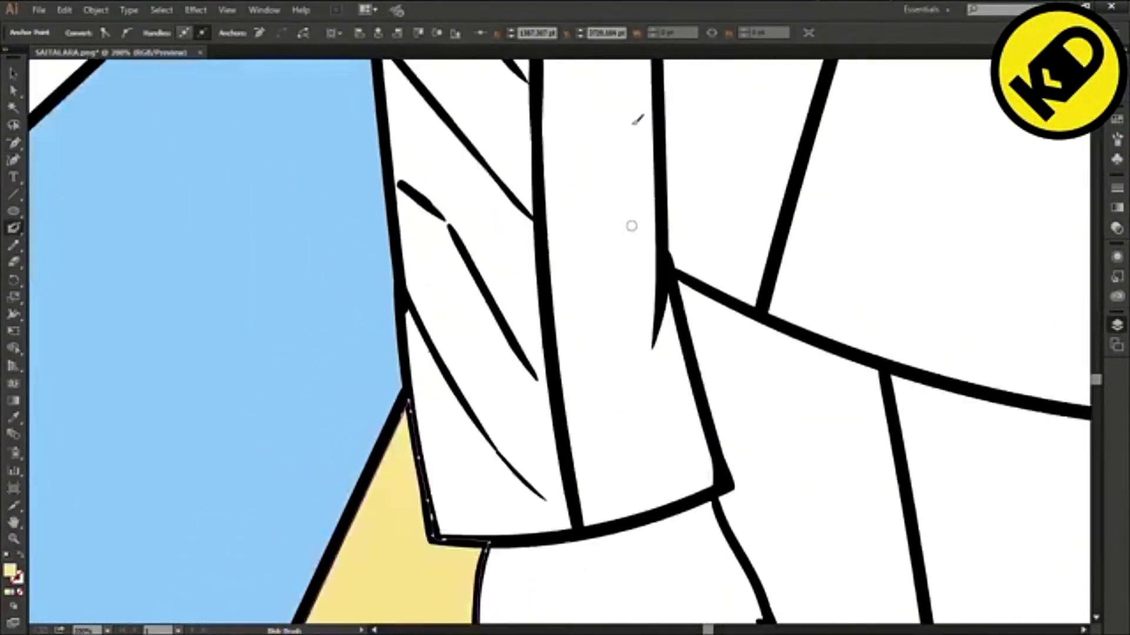
pyautogui.moveTo(686, 147); pyautogui.dragTo(662, 259)
pyautogui.scroll(-8, 693, 154)
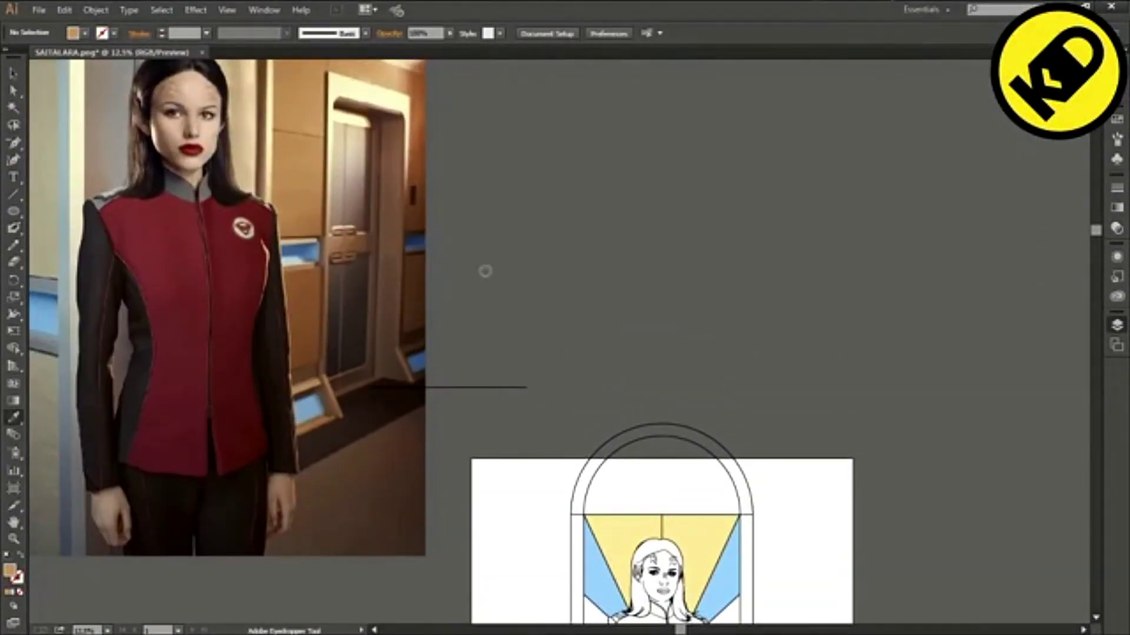
pyautogui.scroll(-3, 547, 318)
# Paint the wall panels beside the figure's right-hand sleeve tan-orange with the Blob Brush, following the sleeve, blue panels and frame edge.
pyautogui.scroll(6, 613, 361)
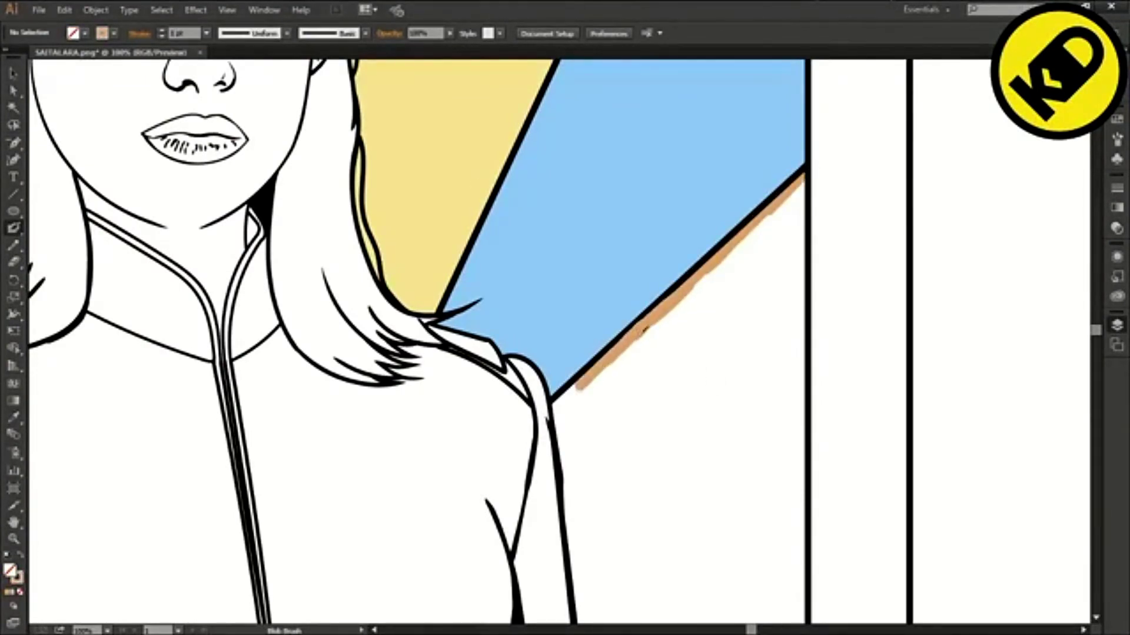
pyautogui.scroll(-5, 761, 278)
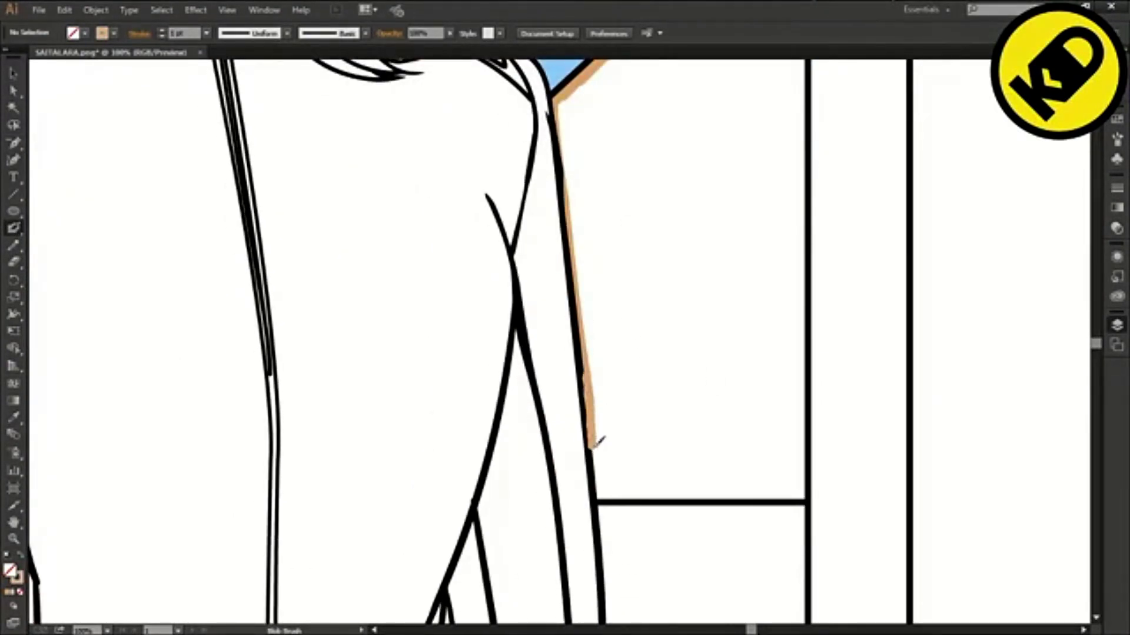
pyautogui.moveTo(598, 442); pyautogui.dragTo(607, 579)
pyautogui.scroll(-5, 664, 323)
pyautogui.scroll(-4, 677, 412)
pyautogui.moveTo(673, 391); pyautogui.dragTo(722, 432)
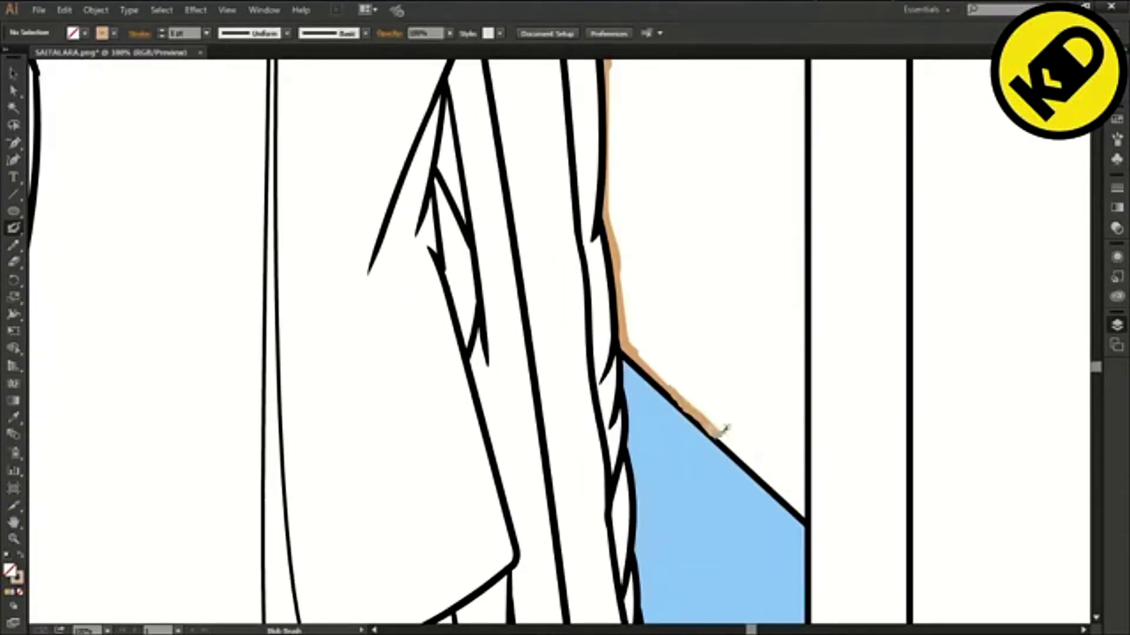
pyautogui.moveTo(806, 352); pyautogui.dragTo(806, 62)
pyautogui.scroll(8, 804, 71)
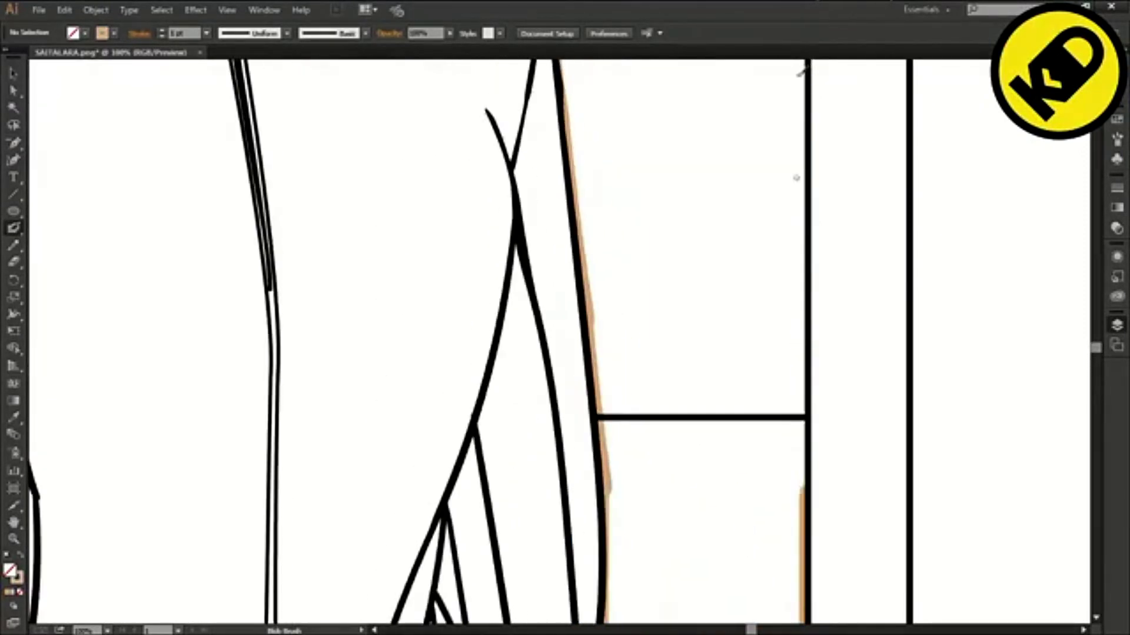
pyautogui.moveTo(804, 550); pyautogui.dragTo(806, 91)
pyautogui.scroll(5, 816, 141)
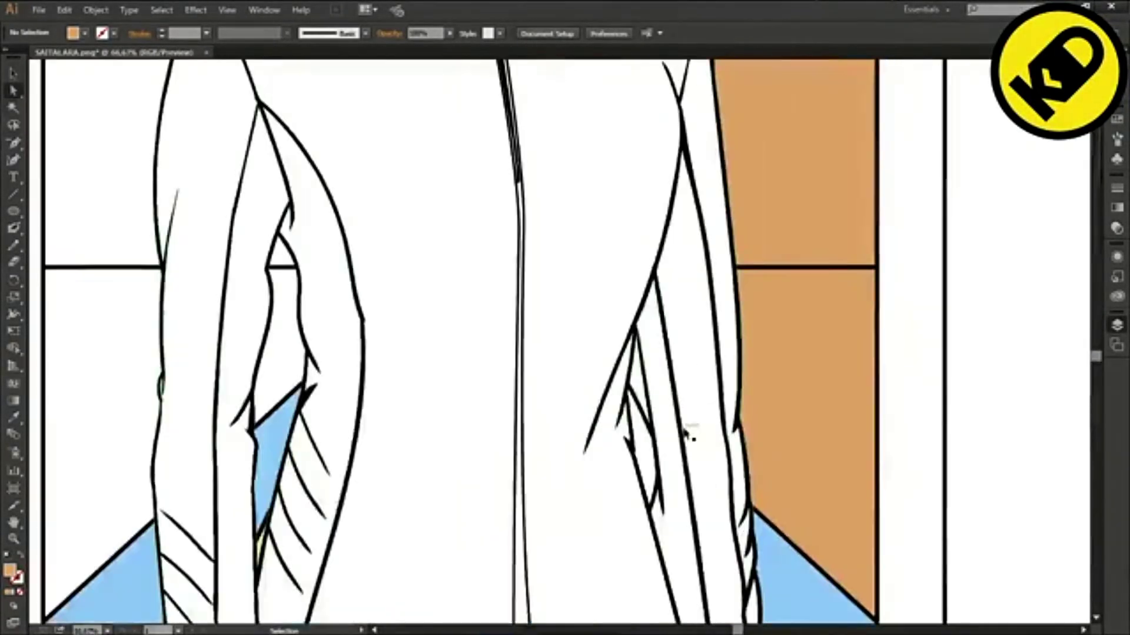
# Trace the inner edges of the wall panels on the left of the figure in tan-orange, along the frame, blue panels and sleeve.
pyautogui.hotkey('ctrl', '+')
pyautogui.moveTo(644, 408); pyautogui.dragTo(618, 283)
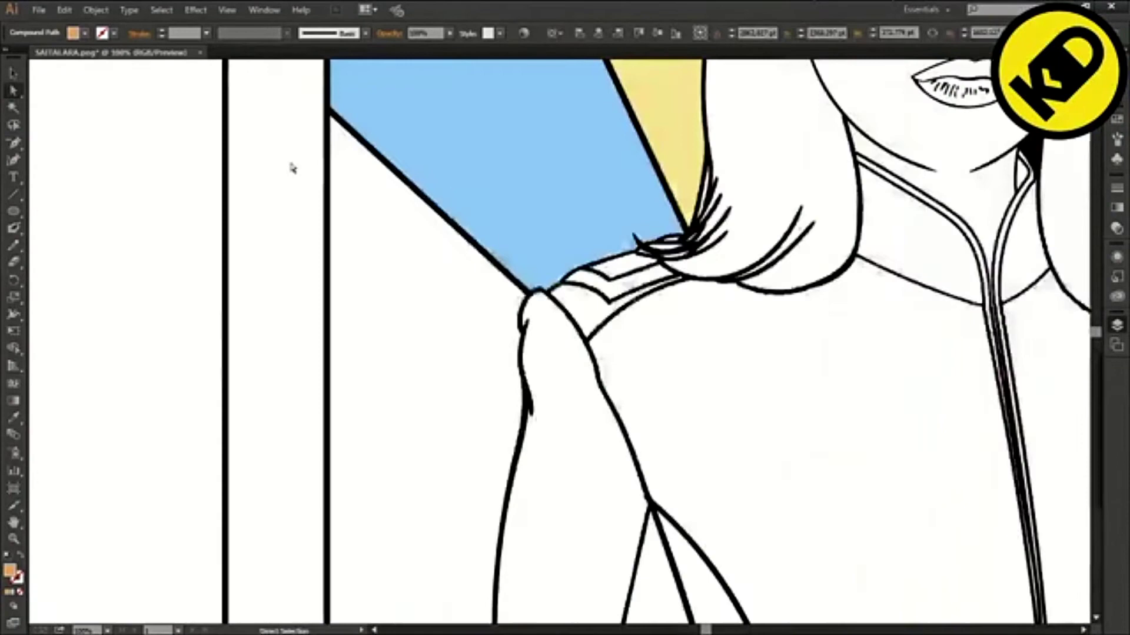
pyautogui.click(292, 169)
pyautogui.hotkey('shift', 'b')
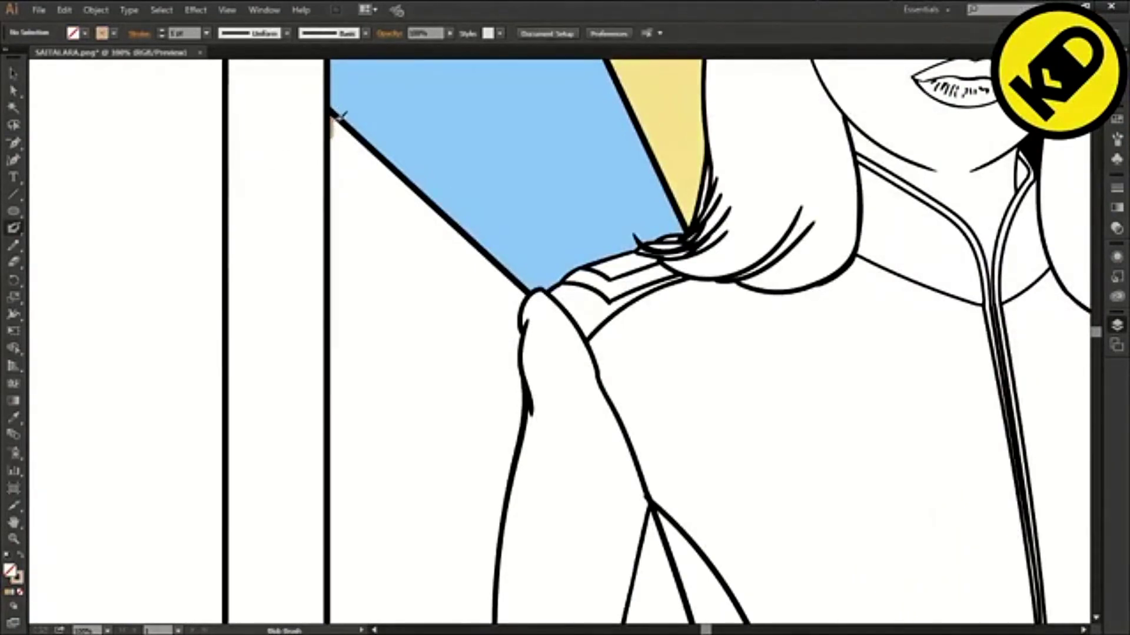
pyautogui.moveTo(334, 116)
pyautogui.mouseDown()
pyautogui.moveTo(334, 580)
pyautogui.moveTo(314, 124)
pyautogui.moveTo(335, 364)
pyautogui.mouseUp()
pyautogui.scroll(-7, 338, 576)
pyautogui.hotkey('ctrl', 'z')
pyautogui.scroll(-10, 341, 362)
pyautogui.moveTo(333, 62); pyautogui.dragTo(332, 506)
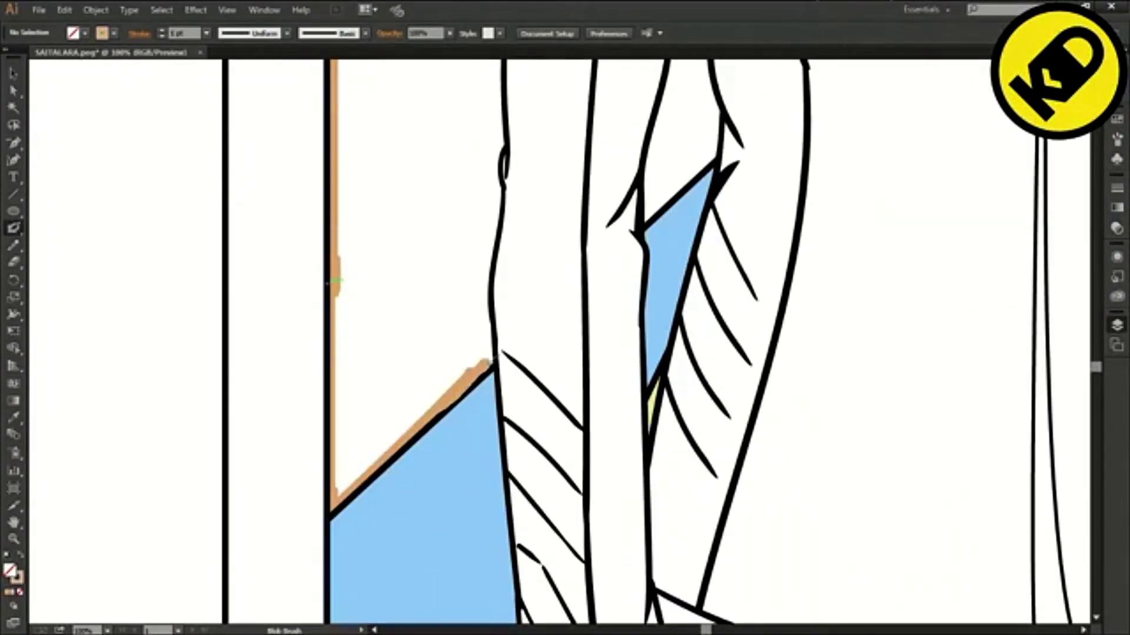
pyautogui.scroll(10, 497, 97)
pyautogui.moveTo(497, 435)
pyautogui.mouseDown()
pyautogui.moveTo(484, 193)
pyautogui.moveTo(510, 256)
pyautogui.mouseUp()
pyautogui.scroll(10, 465, 159)
pyautogui.scroll(5, 462, 397)
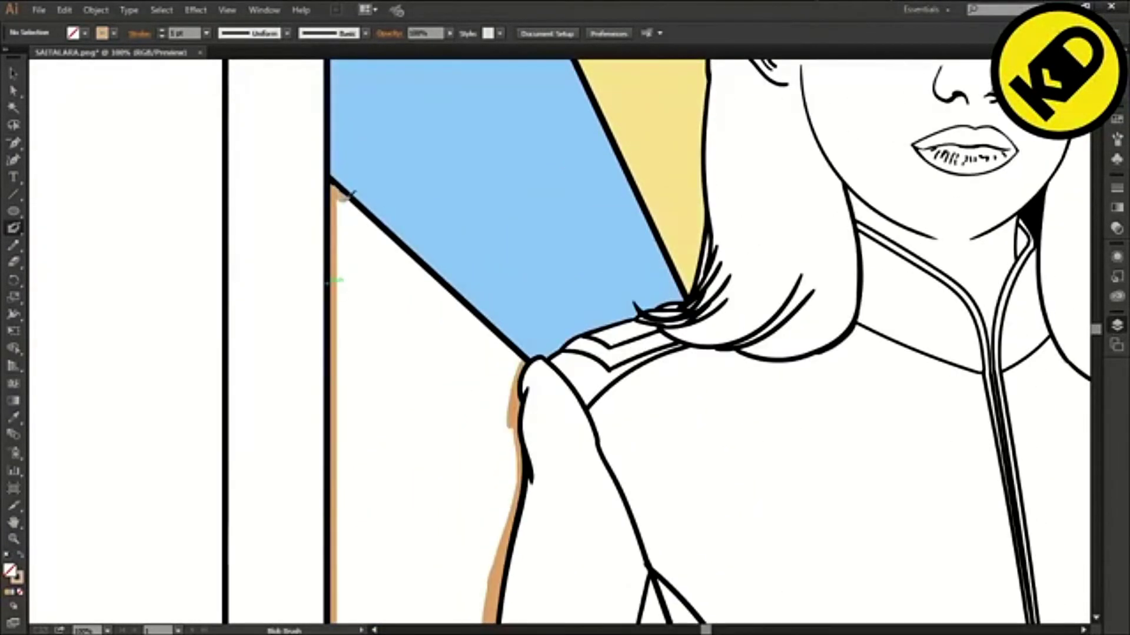
# Delete the inner contour of the left tan-orange outline so the color fills the whole wall area.
pyautogui.click(14, 91)
pyautogui.click(336, 282)
pyautogui.press('Delete')
pyautogui.scroll(-10, 396, 300)
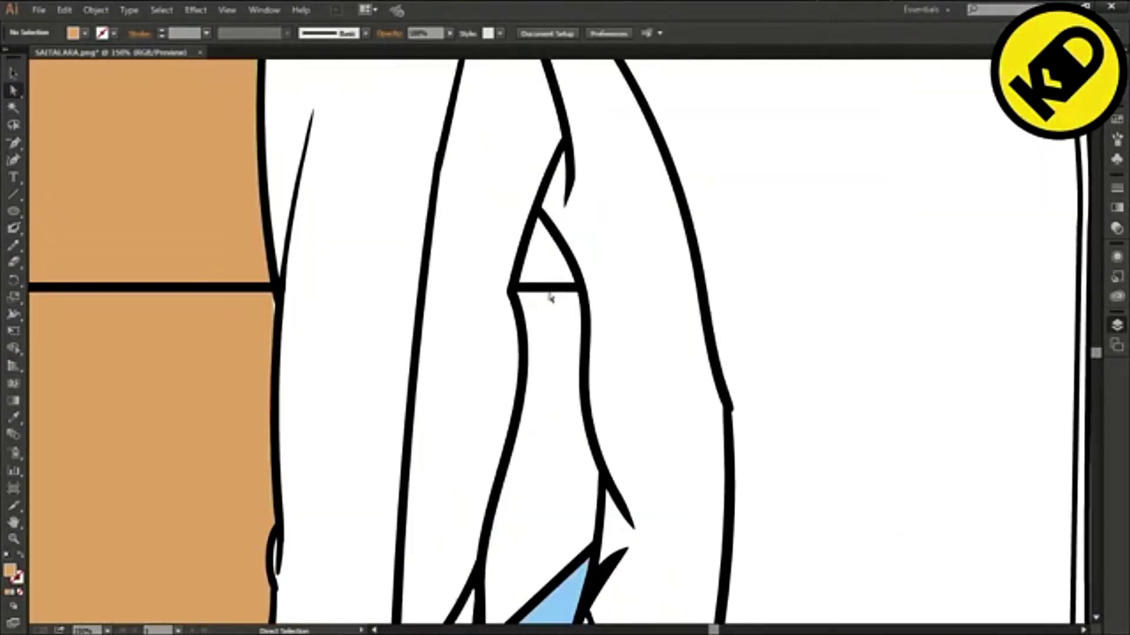
# Paint the wall section visible in the gap between the left sleeve and the jacket tan-orange with the Blob Brush.
pyautogui.click(259, 317)
pyautogui.click(14, 227)
pyautogui.hotkey('ctrl', 'shift', 'a')
pyautogui.moveTo(538, 220); pyautogui.dragTo(499, 541)
pyautogui.scroll(-3, 500, 547)
pyautogui.moveTo(503, 390); pyautogui.dragTo(489, 533)
pyautogui.moveTo(490, 534); pyautogui.dragTo(591, 371)
pyautogui.moveTo(575, 206)
pyautogui.mouseDown()
pyautogui.moveTo(512, 459)
pyautogui.moveTo(564, 412)
pyautogui.moveTo(543, 450)
pyautogui.mouseUp()
pyautogui.scroll(-7, 754, 410)
pyautogui.scroll(2, 765, 317)
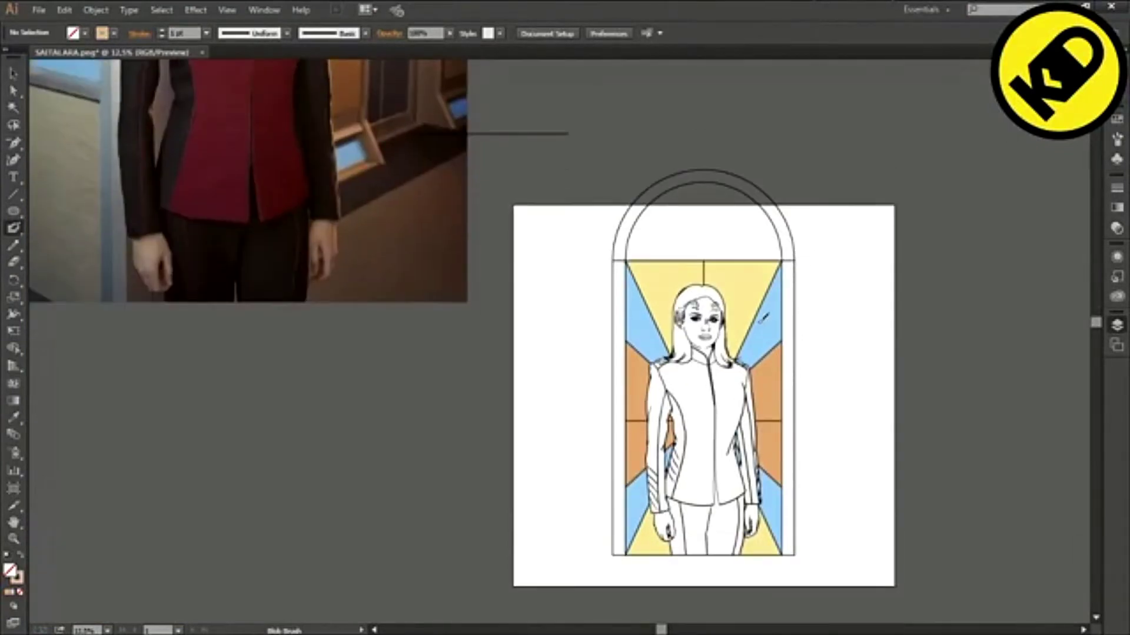
pyautogui.scroll(2, 791, 176)
pyautogui.scroll(-4, 710, 243)
pyautogui.hscroll(2, 709, 243)
pyautogui.scroll(2, 710, 243)
pyautogui.hscroll(3, 630, 300)
pyautogui.scroll(-3, 630, 300)
pyautogui.scroll(2, 630, 300)
pyautogui.press('a')
pyautogui.click(283, 291)
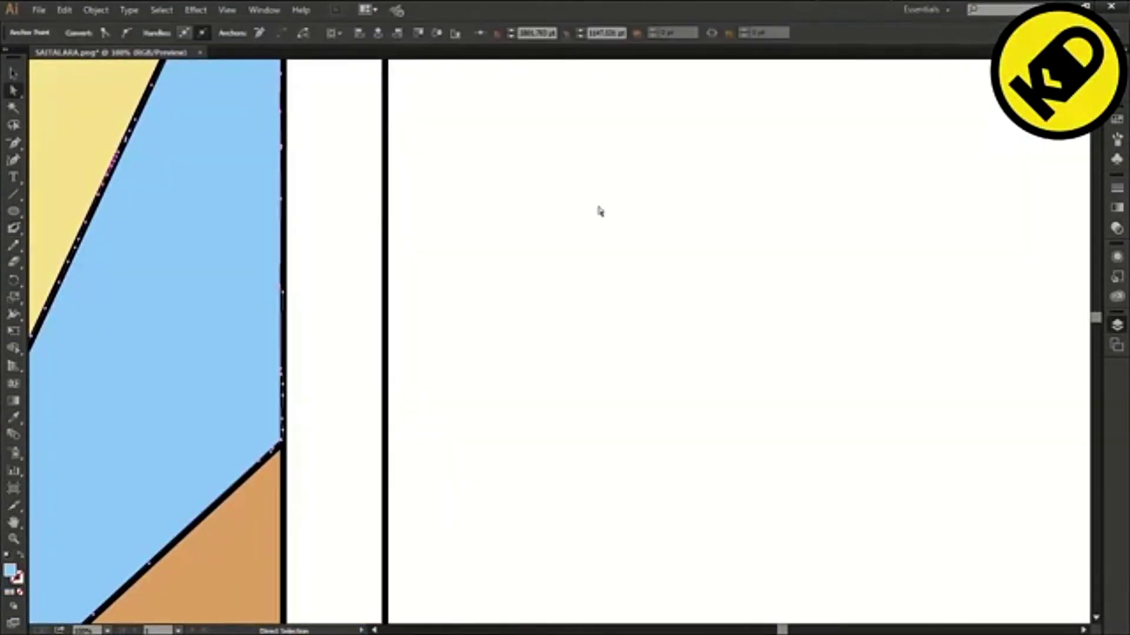
pyautogui.moveTo(713, 134); pyautogui.dragTo(663, 212)
pyautogui.hotkey('ctrl', 'z')
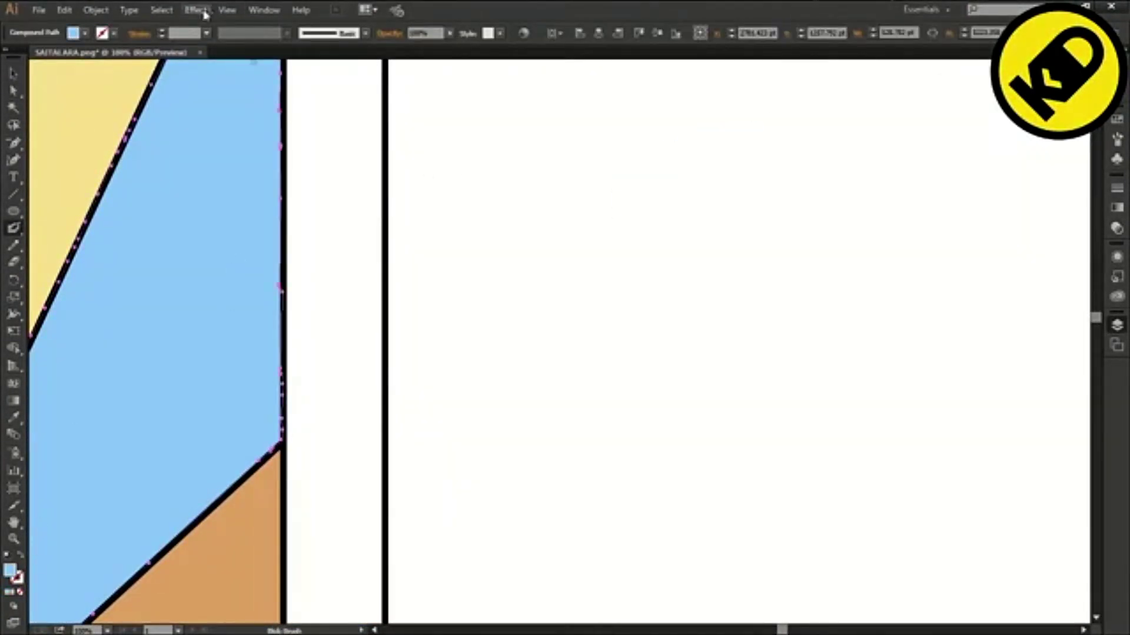
pyautogui.hotkey('ctrl', 'shift', 'a')
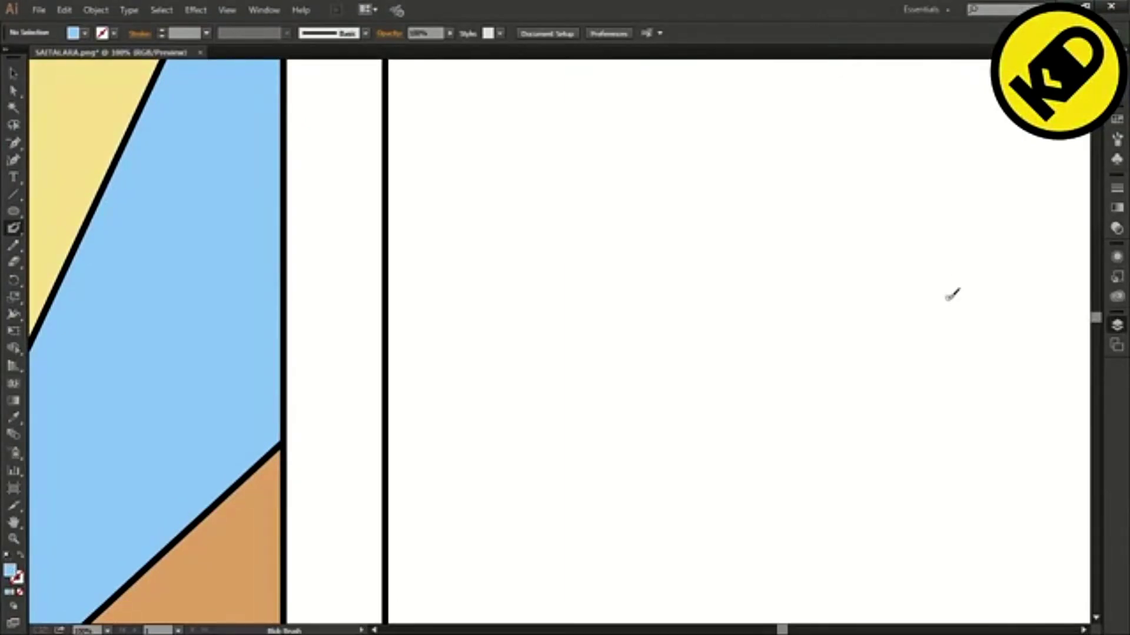
# Draw a tilted jar lid in black with the Blob Brush on the blank area beside the frame, with an oval top and ridged rim.
pyautogui.moveTo(788, 137)
pyautogui.mouseDown()
pyautogui.moveTo(711, 227)
pyautogui.moveTo(785, 119)
pyautogui.mouseUp()
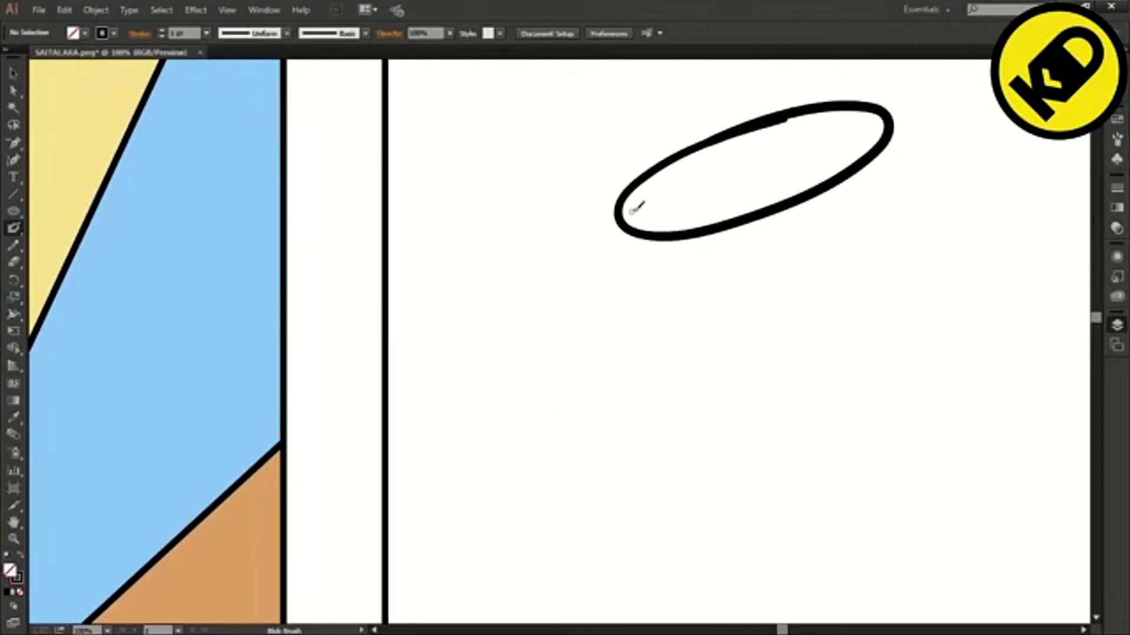
pyautogui.moveTo(658, 271); pyautogui.dragTo(911, 180)
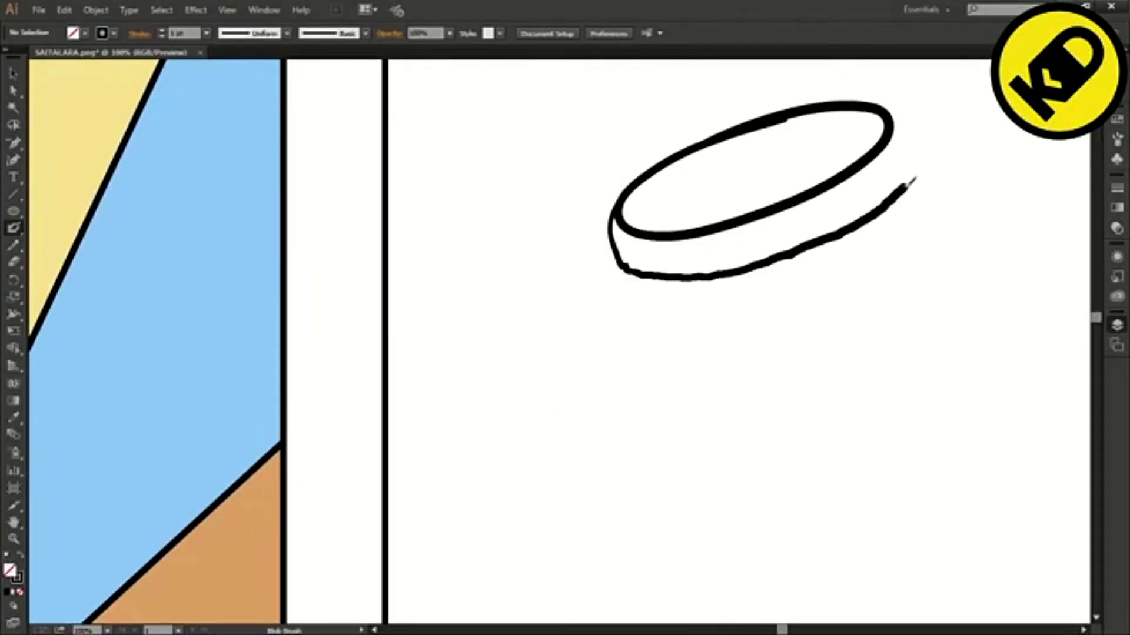
pyautogui.moveTo(895, 100); pyautogui.dragTo(921, 153)
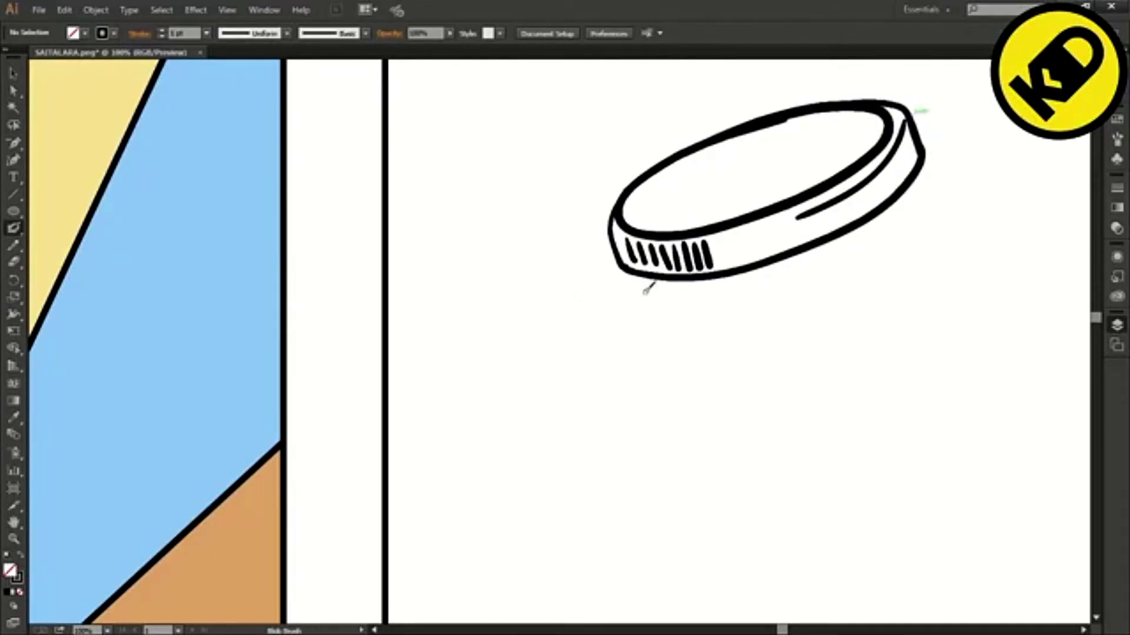
# Draw the jar's neck below the lid, with short side lines and curved thread and shoulder contours.
pyautogui.moveTo(634, 276); pyautogui.dragTo(643, 301)
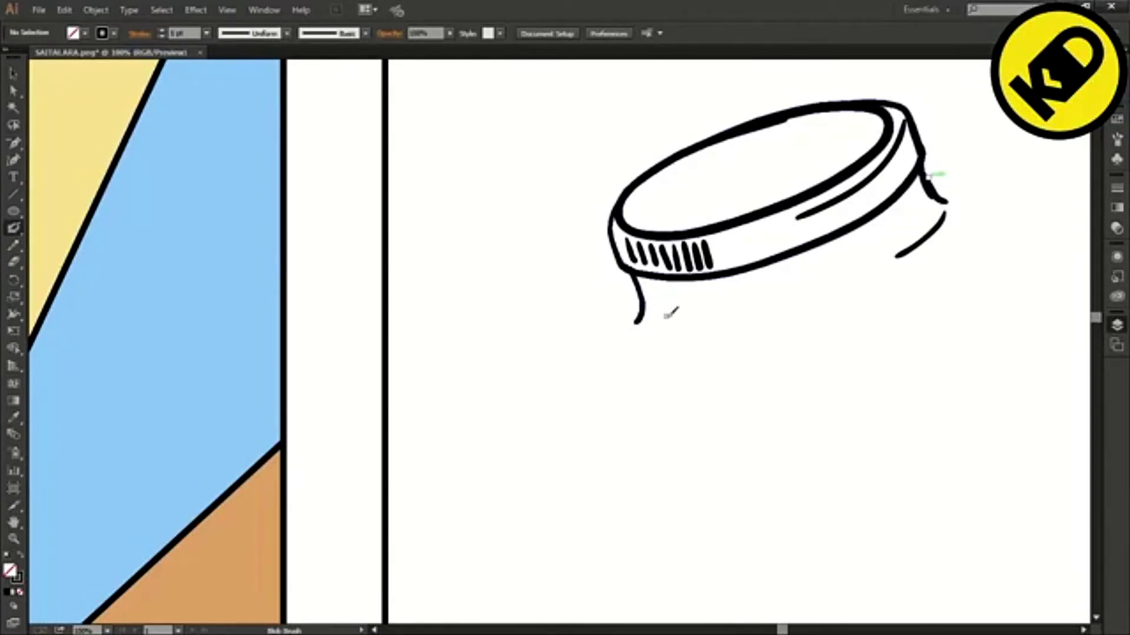
pyautogui.moveTo(658, 281)
pyautogui.mouseDown()
pyautogui.moveTo(713, 289)
pyautogui.moveTo(840, 248)
pyautogui.mouseUp()
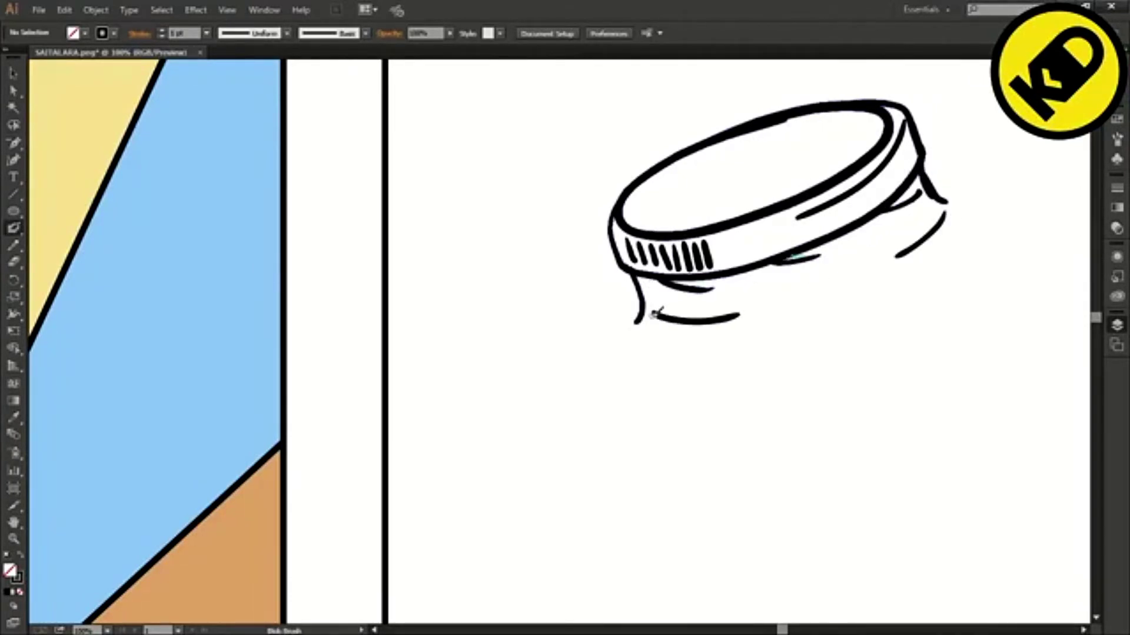
pyautogui.moveTo(653, 315); pyautogui.dragTo(684, 327)
# Select the jar lid and neck drawing and rotate it until the lid sits level.
pyautogui.scroll(-3, 685, 326)
pyautogui.scroll(2, 747, 324)
pyautogui.press('v')
pyautogui.moveTo(442, 93); pyautogui.dragTo(756, 294)
pyautogui.moveTo(742, 124); pyautogui.dragTo(806, 159)
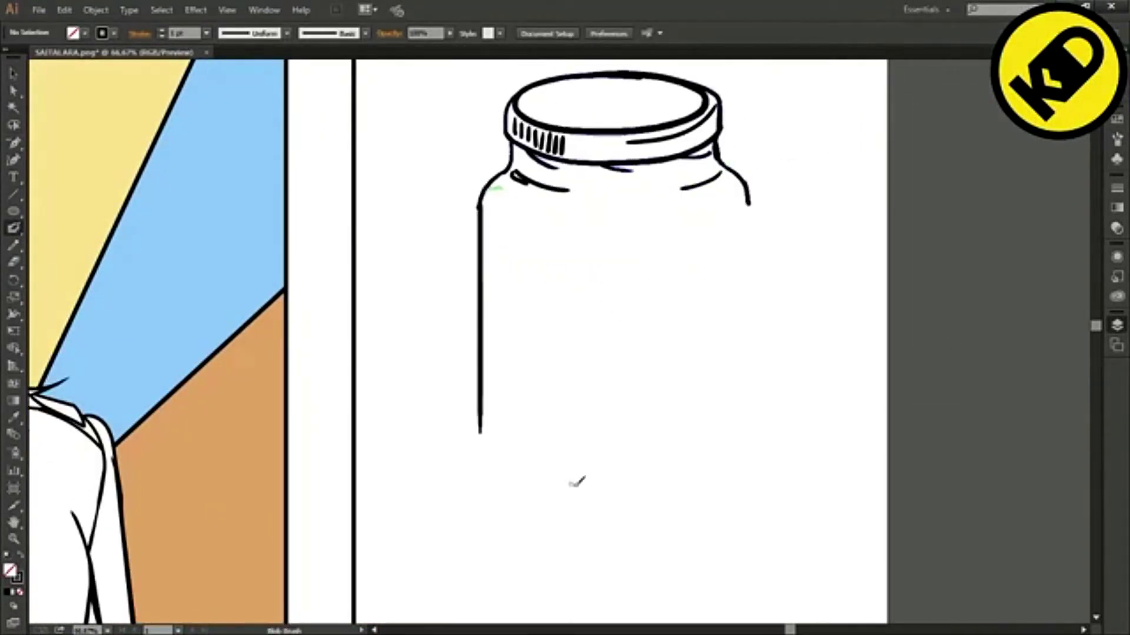
# Draw the jar's right wall, rounded bottom and curved contour lines on both shoulders in black.
pyautogui.moveTo(749, 191); pyautogui.dragTo(749, 512)
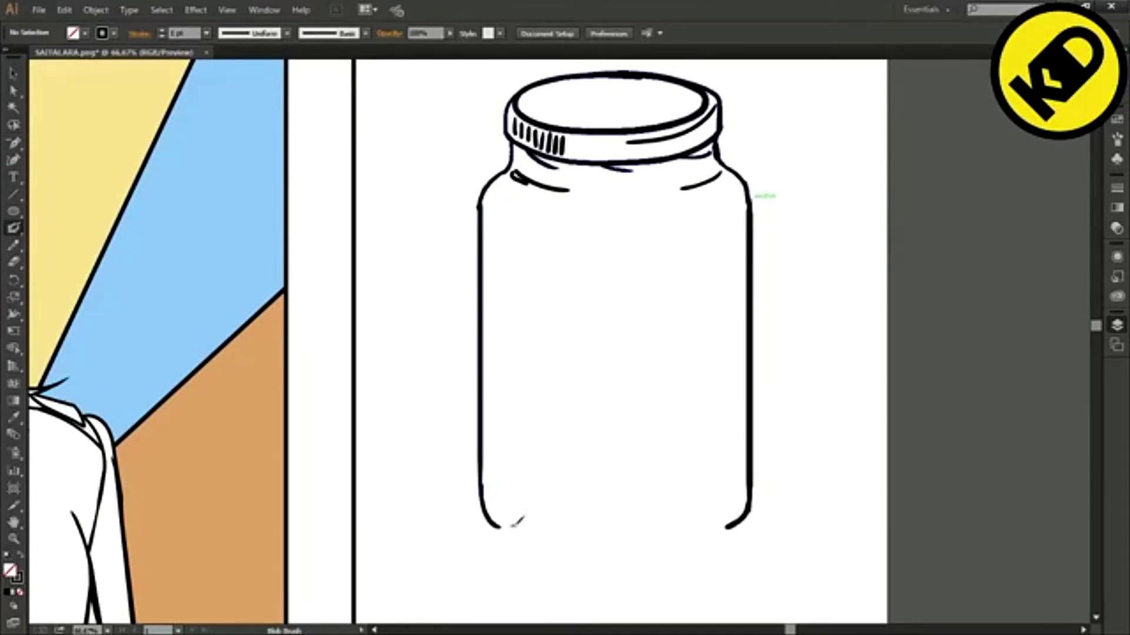
pyautogui.moveTo(501, 524); pyautogui.dragTo(540, 544)
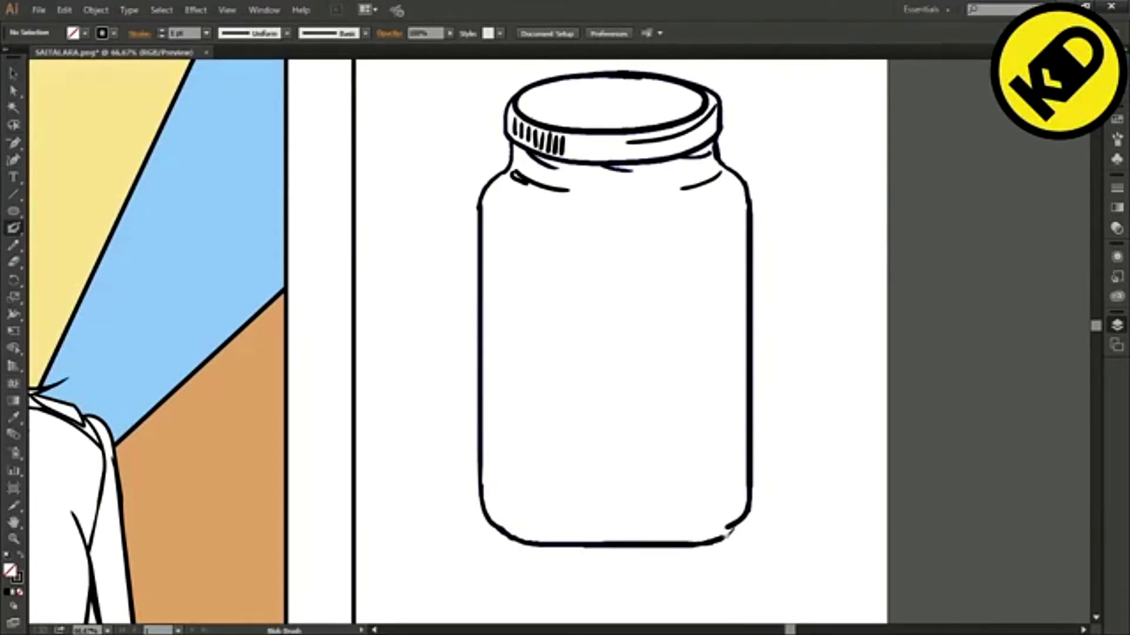
pyautogui.moveTo(521, 217); pyautogui.dragTo(518, 217)
pyautogui.moveTo(742, 192); pyautogui.dragTo(712, 207)
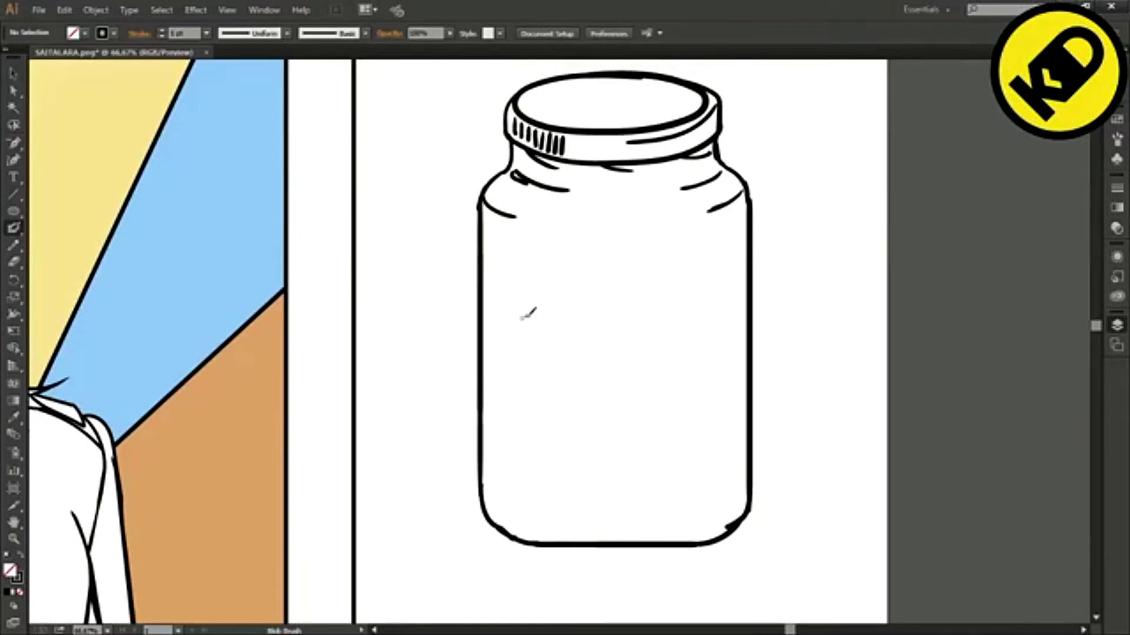
# Thicken the outline of the jar's right wall and the upper part of its left wall.
pyautogui.moveTo(750, 293); pyautogui.dragTo(744, 314)
pyautogui.press('z')
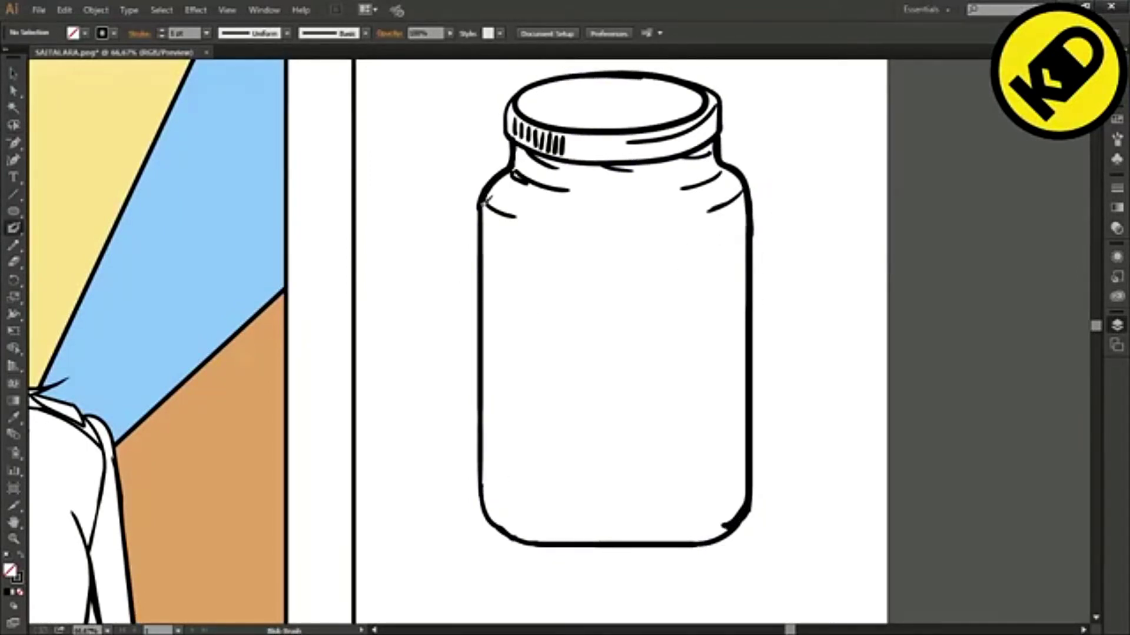
pyautogui.hotkey('ctrl', 'z')
pyautogui.hotkey('ctrl', 'z')
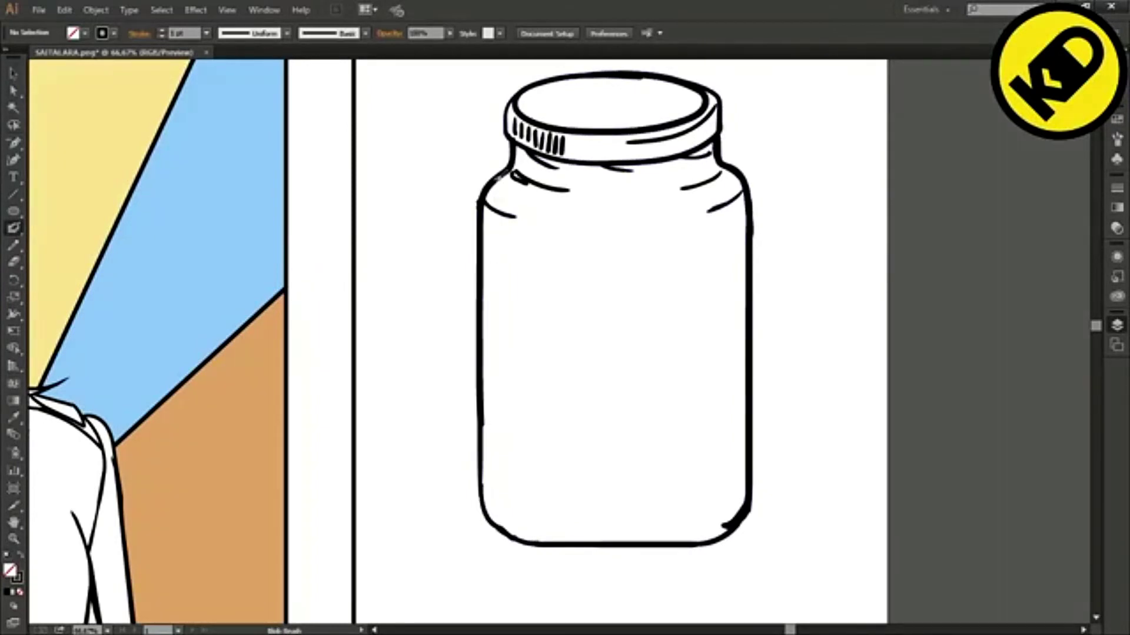
pyautogui.moveTo(480, 312); pyautogui.dragTo(482, 421)
pyautogui.hotkey('ctrl', 'z')
pyautogui.moveTo(487, 189); pyautogui.dragTo(470, 204)
pyautogui.hotkey('ctrl', 'z')
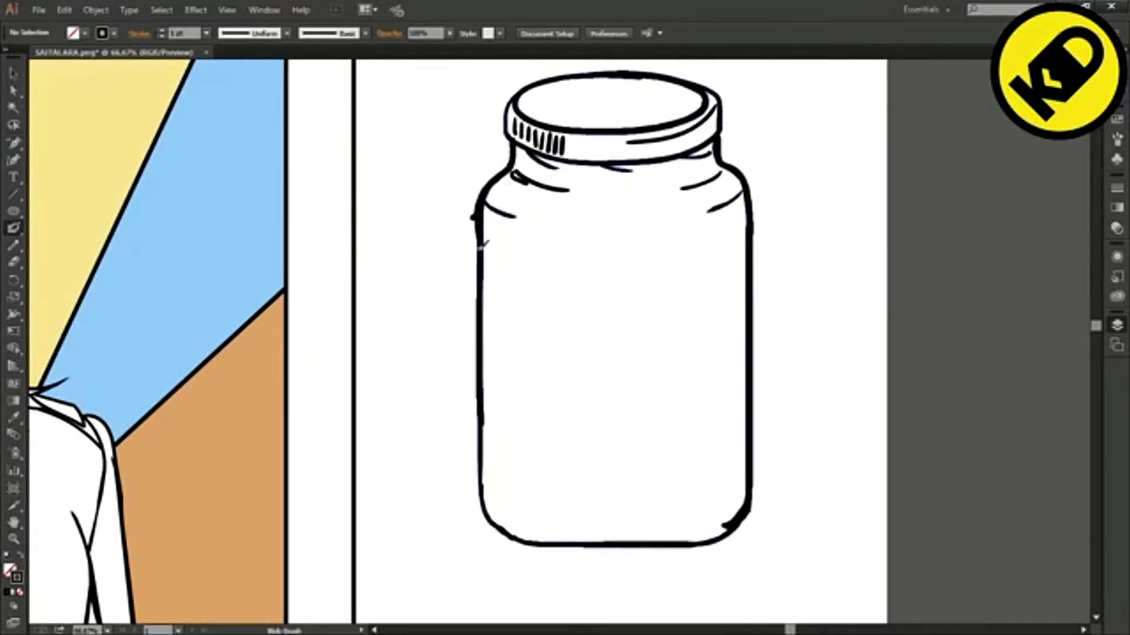
pyautogui.hotkey('ctrl', 'z')
pyautogui.moveTo(480, 203)
pyautogui.mouseDown()
pyautogui.moveTo(480, 234)
pyautogui.moveTo(459, 236)
pyautogui.mouseUp()
pyautogui.keyDown('ctrl'); pyautogui.click(481, 221); pyautogui.keyUp('ctrl')
pyautogui.hotkey('ctrl', 'x')
pyautogui.hotkey('ctrl', 'z')
pyautogui.hotkey('ctrl', 'z')
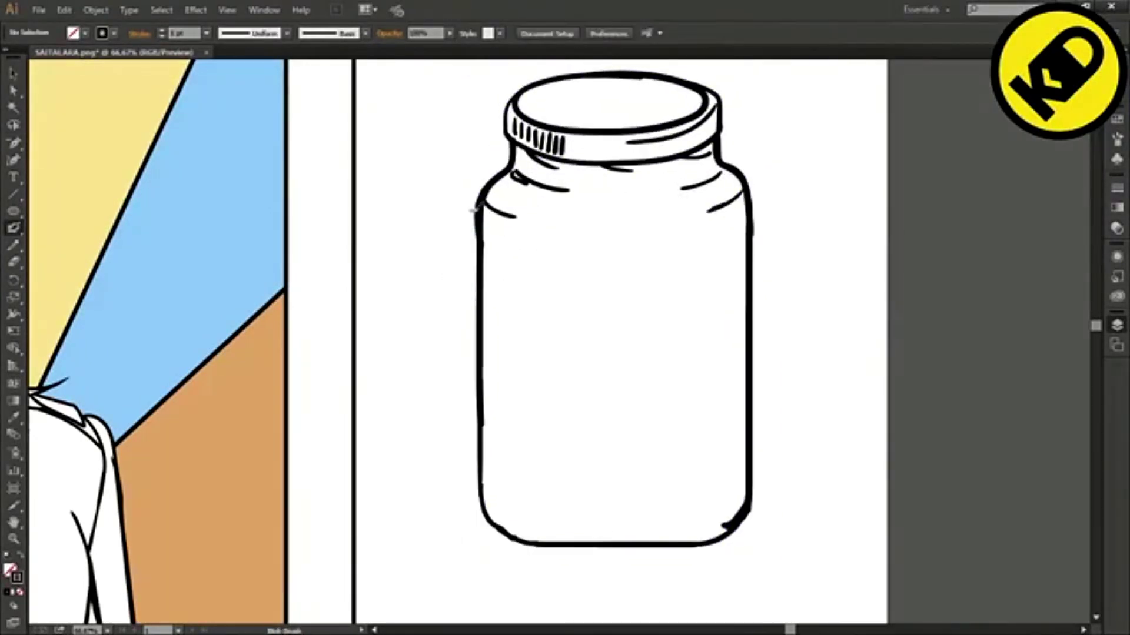
# Thicken the jar's left wall from the shoulder down to the rounded bottom corner.
pyautogui.moveTo(471, 417); pyautogui.dragTo(477, 516)
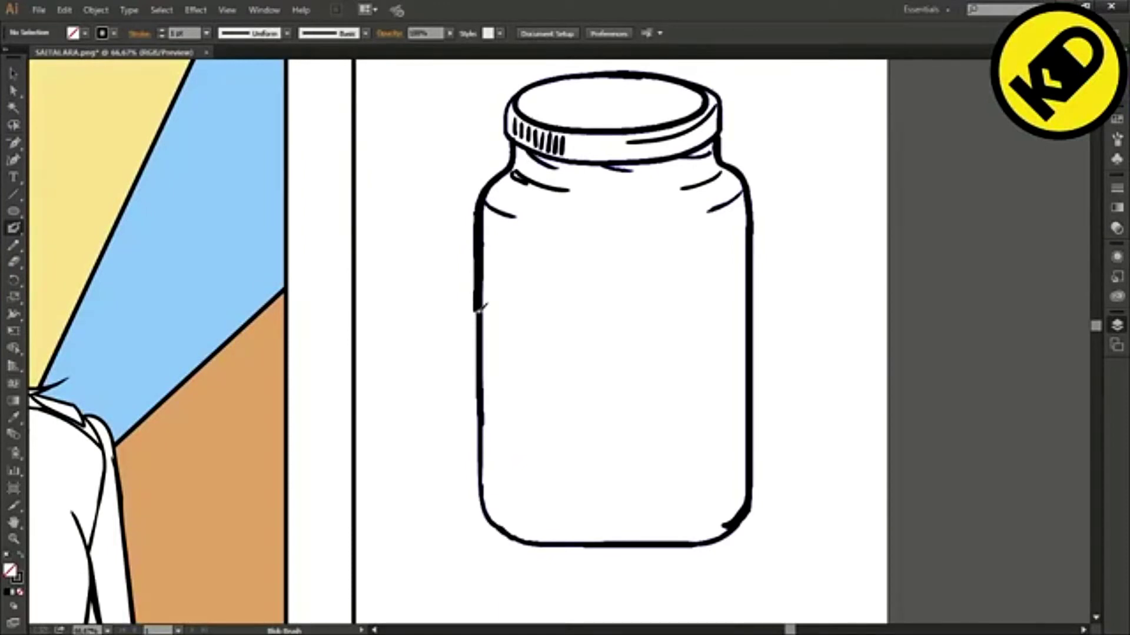
pyautogui.moveTo(479, 309)
pyautogui.mouseDown()
pyautogui.moveTo(478, 447)
pyautogui.moveTo(506, 533)
pyautogui.mouseUp()
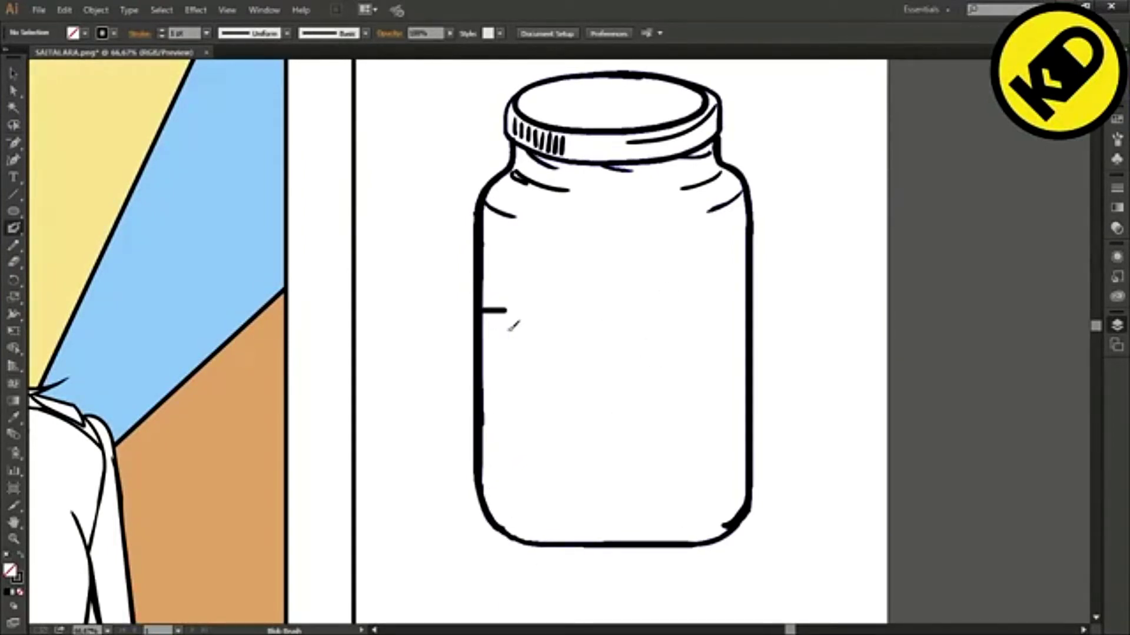
pyautogui.hotkey('ctrl', 'z')
# Draw a circle on the jar's lower front, flatten it into an oval label and give it a thick black outline.
pyautogui.press('l')
pyautogui.moveTo(518, 316); pyautogui.dragTo(711, 461)
pyautogui.scroll(8, 182, 33)
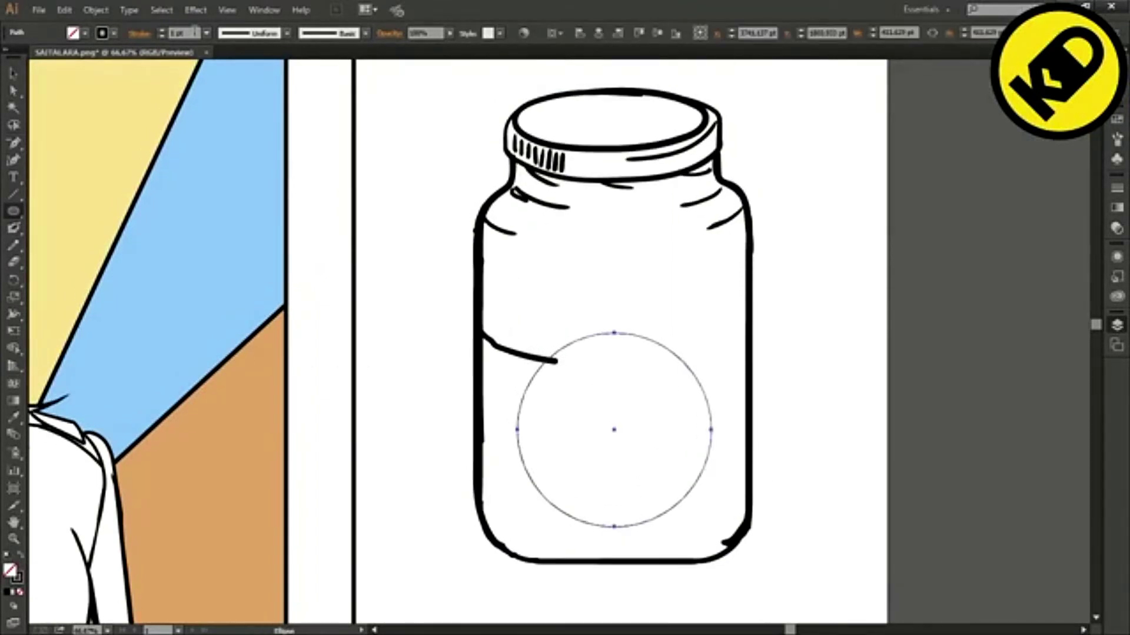
pyautogui.scroll(-3, 182, 33)
pyautogui.press('v')
pyautogui.moveTo(614, 283); pyautogui.dragTo(614, 321)
pyautogui.moveTo(651, 329); pyautogui.dragTo(650, 303)
pyautogui.scroll(2, 190, 32)
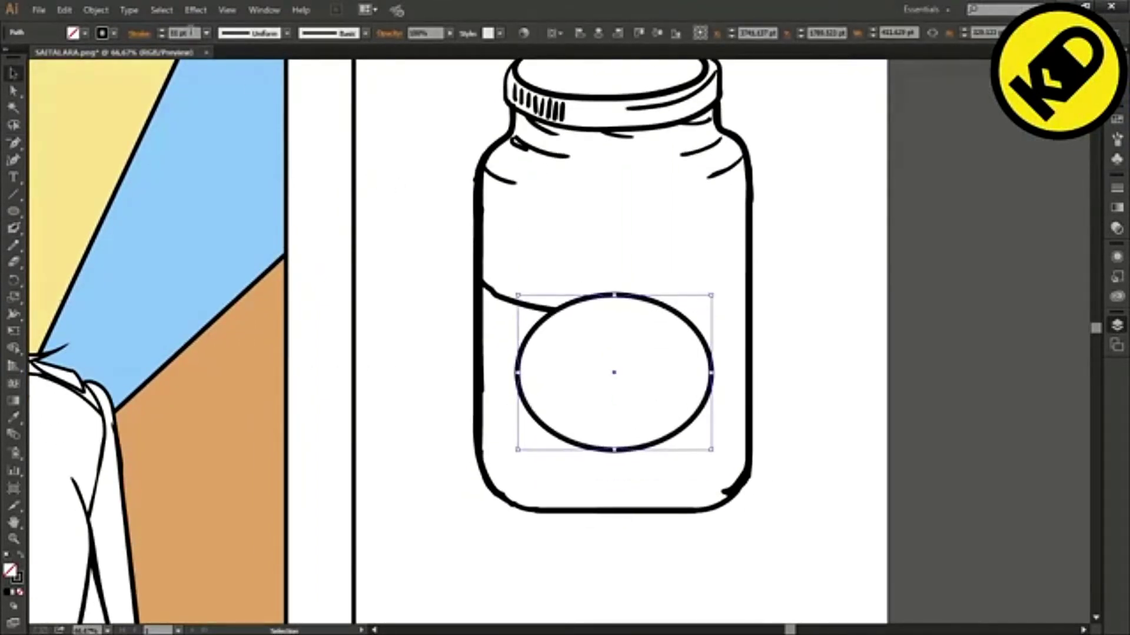
# Draw the label band's upper right and lower left curves between the oval and the jar walls.
pyautogui.click(14, 228)
pyautogui.moveTo(746, 287); pyautogui.dragTo(677, 310)
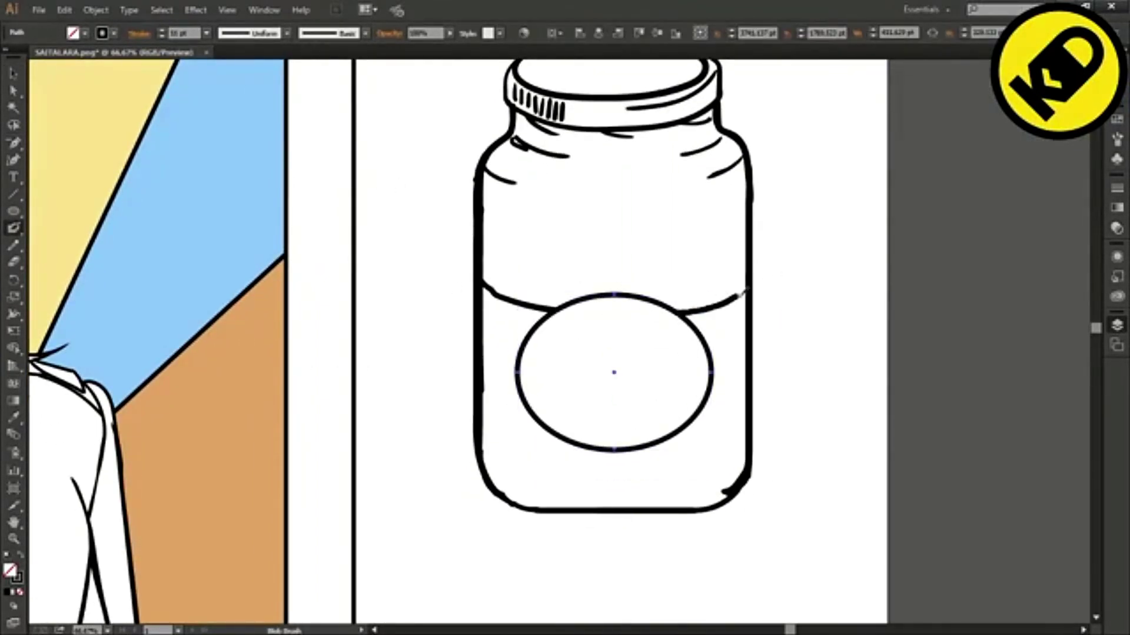
pyautogui.moveTo(484, 413); pyautogui.dragTo(576, 443)
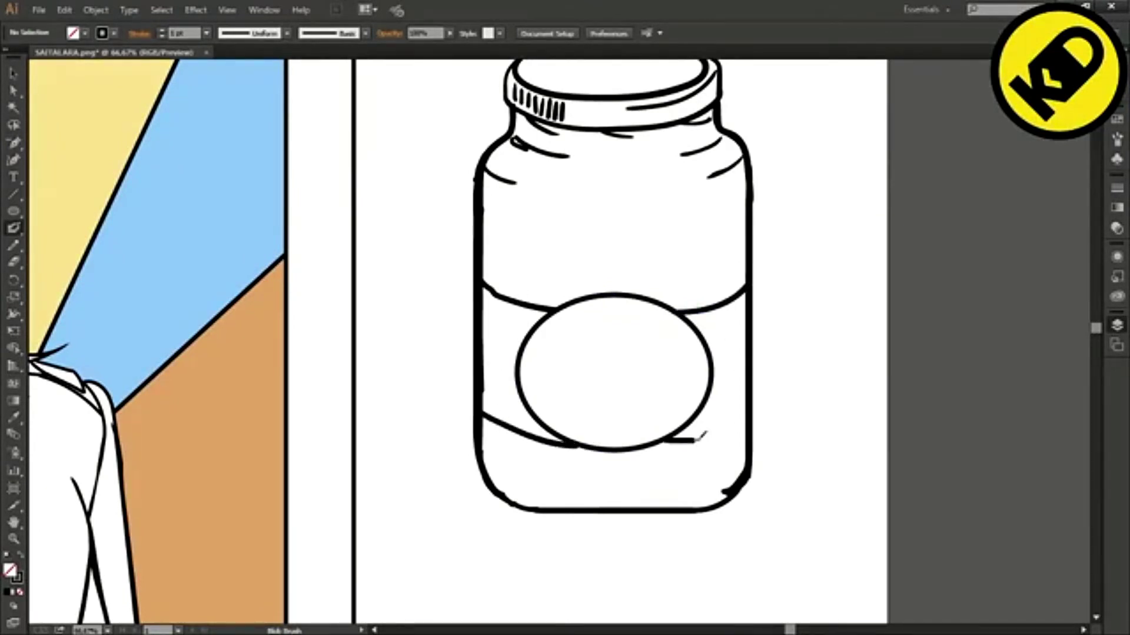
pyautogui.moveTo(696, 442); pyautogui.dragTo(745, 429)
pyautogui.hotkey('ctrl', 'z')
# Copy the label band's lower left curve, mirror it horizontally and place it between the oval and the jar's right wall.
pyautogui.press('v')
pyautogui.click(532, 434)
pyautogui.hotkey('ctrl', 'c')
pyautogui.hotkey('ctrl', 'v')
pyautogui.click(95, 10)
pyautogui.moveTo(563, 348)
pyautogui.mouseDown()
pyautogui.moveTo(699, 407)
pyautogui.moveTo(716, 431)
pyautogui.moveTo(695, 435)
pyautogui.moveTo(715, 429)
pyautogui.mouseUp()
pyautogui.click(835, 449)
pyautogui.click(723, 448)
pyautogui.click(835, 492)
pyautogui.click(709, 432)
pyautogui.click(986, 360)
pyautogui.scroll(1, 602, 441)
pyautogui.click(753, 430)
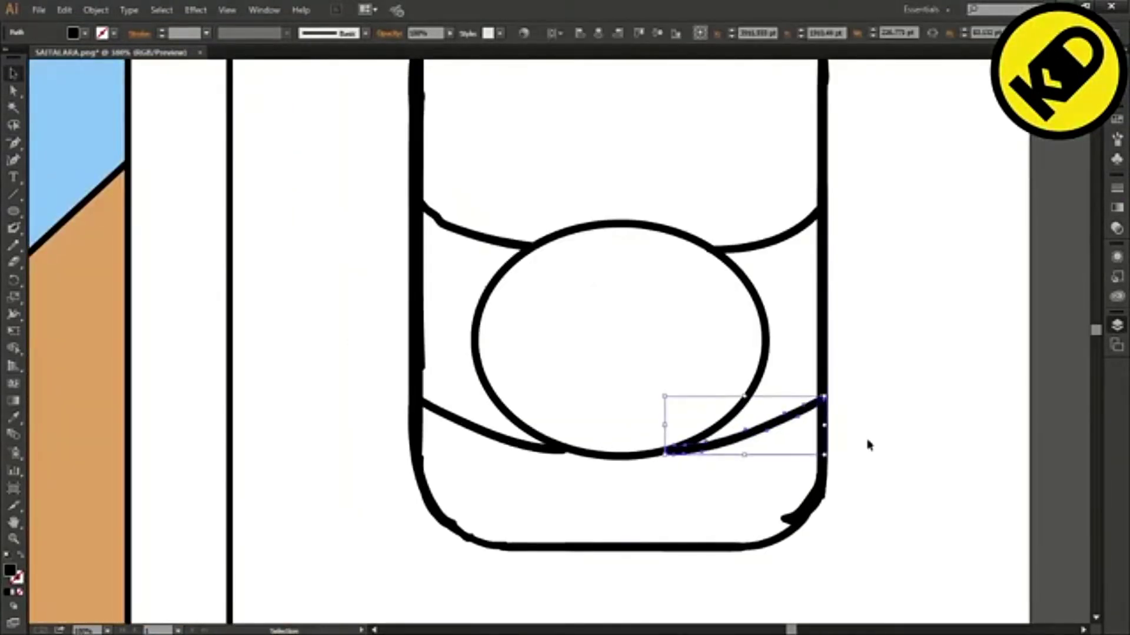
pyautogui.click(868, 445)
# Delete surplus anchor points from the label band's curves where they meet the oval.
pyautogui.scroll(1, 587, 242)
pyautogui.click(15, 143)
pyautogui.click(342, 431)
pyautogui.click(341, 559)
pyautogui.scroll(2, 741, 265)
pyautogui.click(787, 256)
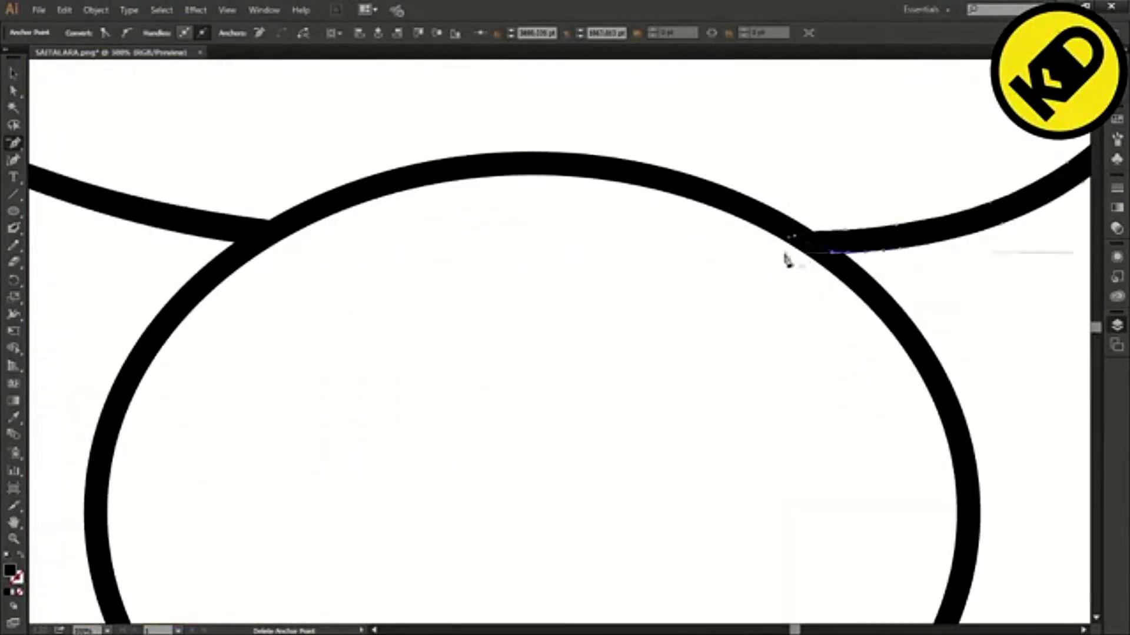
pyautogui.scroll(-3, 786, 258)
pyautogui.scroll(1, 506, 369)
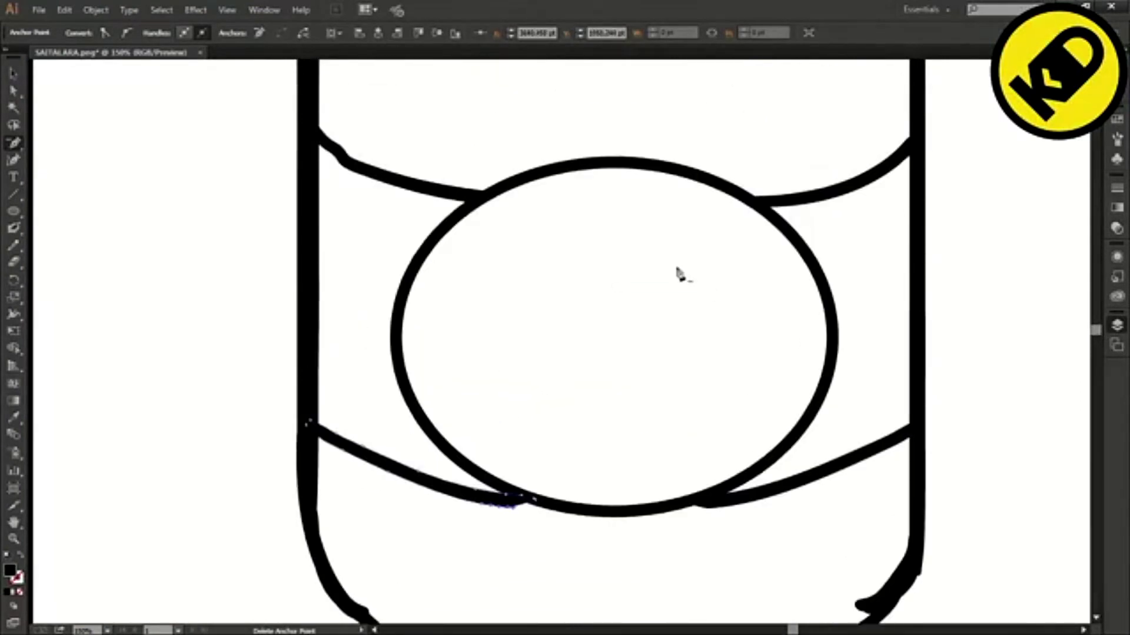
# Add the text CAPTAIN'S inside the upper part of the oval label.
pyautogui.scroll(-2, 678, 275)
pyautogui.scroll(1, 676, 277)
pyautogui.press('t')
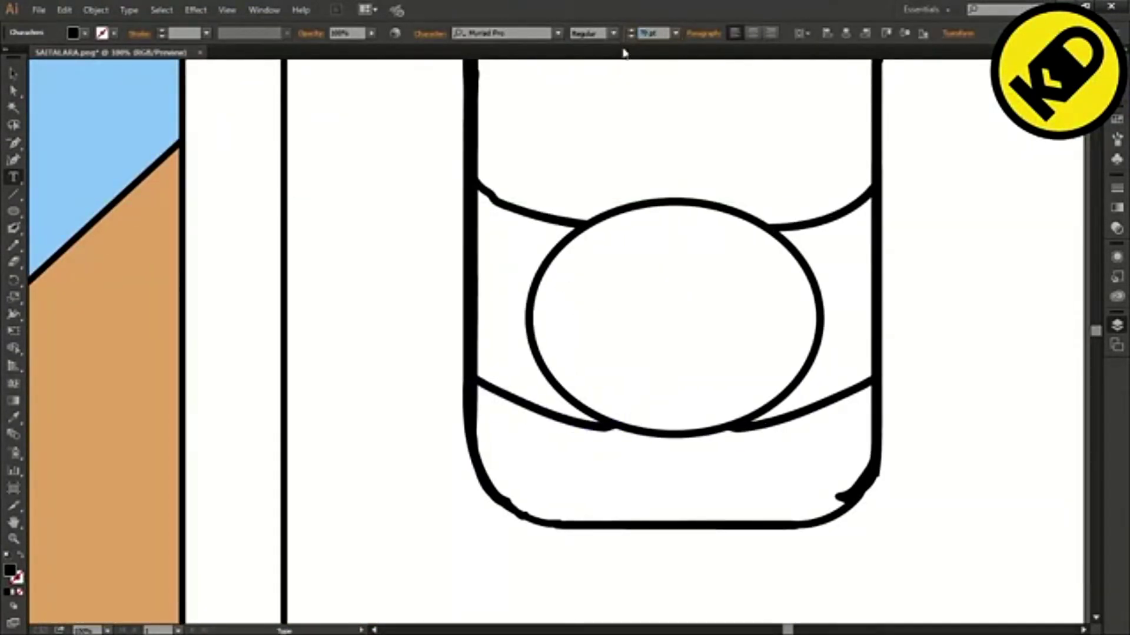
pyautogui.press('BackSpace')
pyautogui.press('BackSpace')
pyautogui.write("CAPTAIN'S")
pyautogui.hotkey('ctrl', 'a')
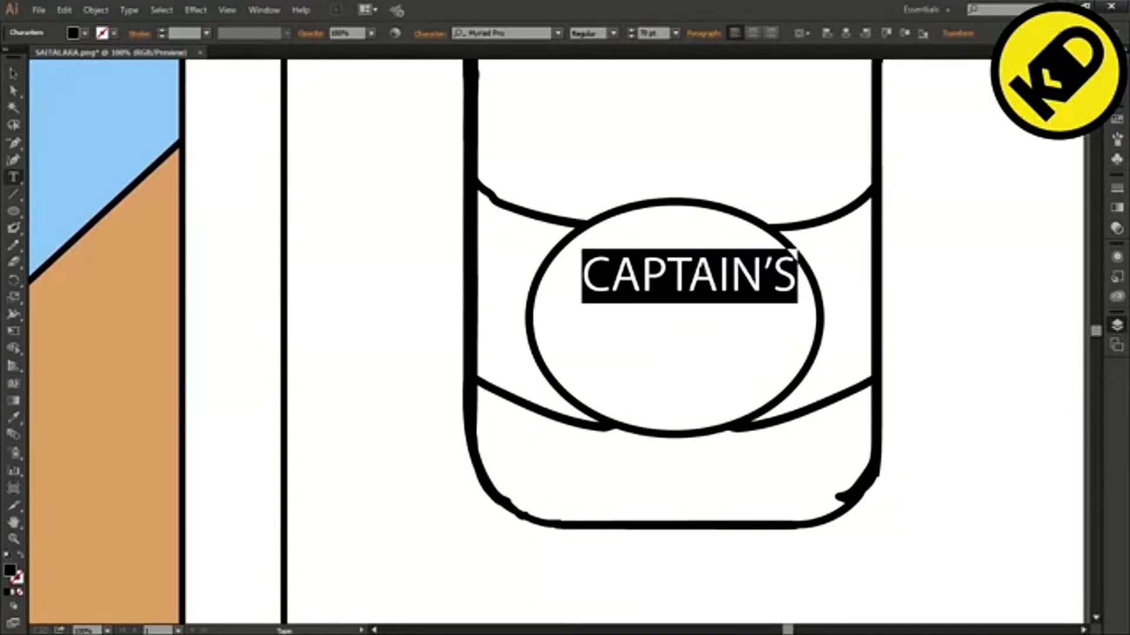
# Try successive fonts on the CAPTAIN'S text and settle on Ackbar.
pyautogui.click(487, 33)
pyautogui.press('Down')
pyautogui.press('Down')
pyautogui.press('Down')
pyautogui.press('Down')
pyautogui.press('Down')
pyautogui.press('Down')
pyautogui.press('Down')
pyautogui.press('Down')
pyautogui.press('Down')
pyautogui.press('Down')
pyautogui.press('Down')
pyautogui.press('Down')
pyautogui.press('Down')
pyautogui.press('Down')
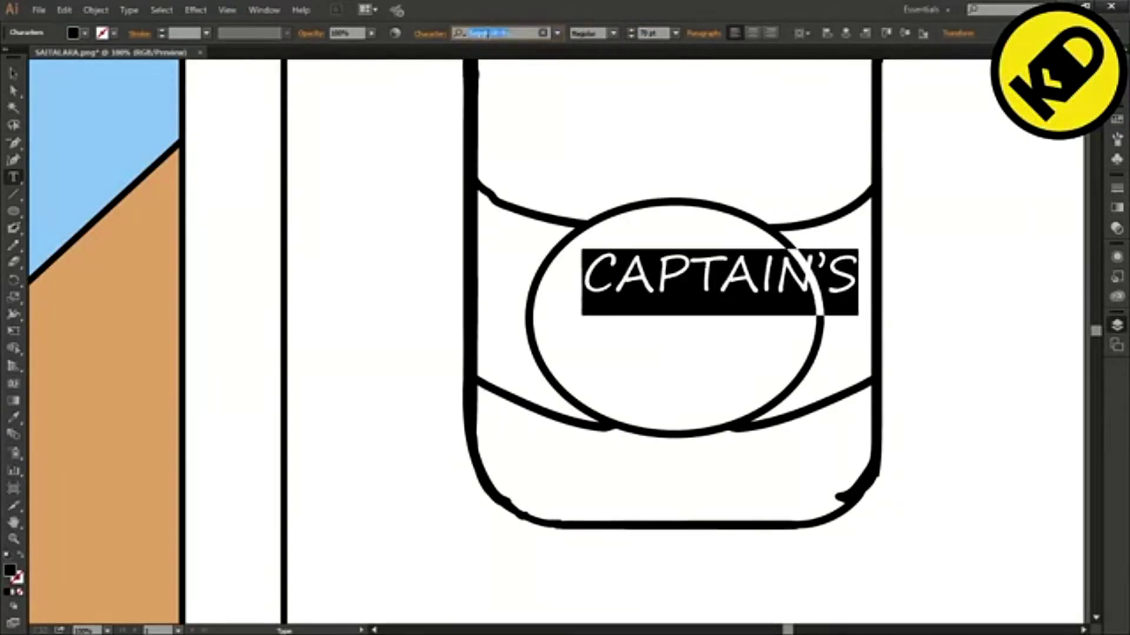
pyautogui.press('Down')
pyautogui.press('Down')
pyautogui.press('Down')
pyautogui.press('Down')
pyautogui.press('Down')
pyautogui.press('Down')
pyautogui.press('Down')
pyautogui.press('Down')
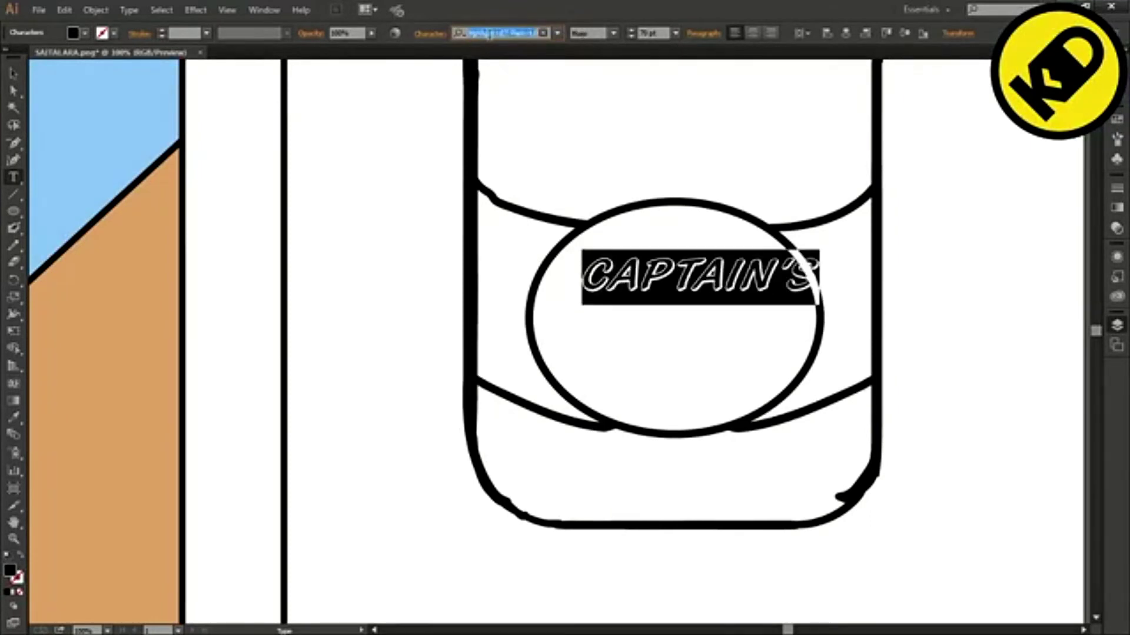
pyautogui.press('Down')
pyautogui.press('Down')
pyautogui.press('Down')
pyautogui.press('Down')
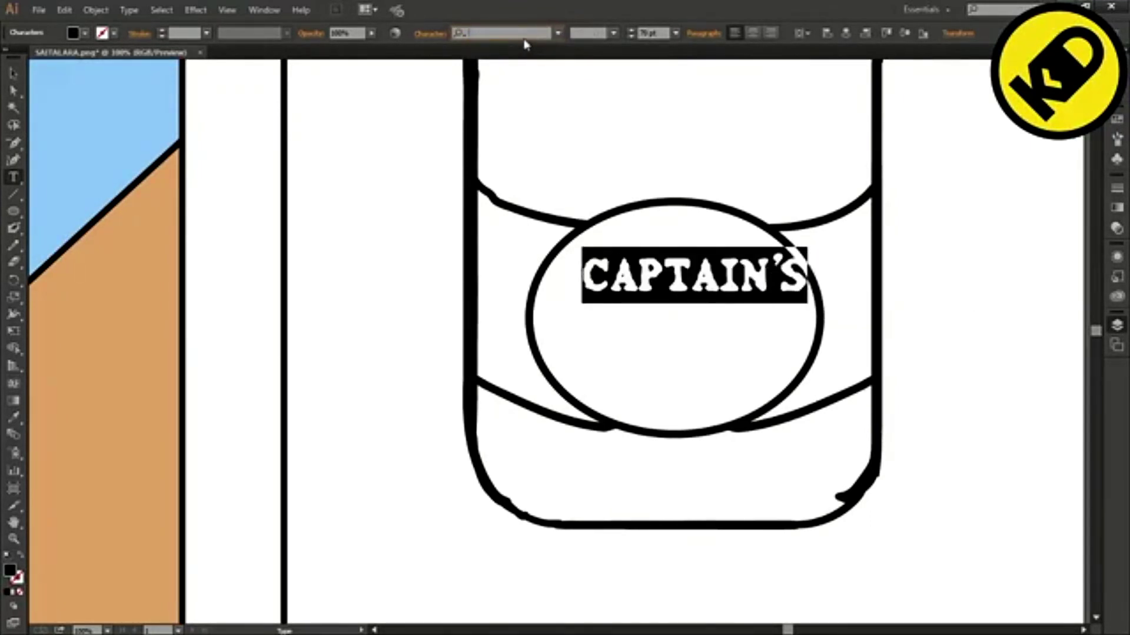
pyautogui.press('Down')
# Bend the CAPTAIN'S text into an arc, then size and position it along the oval's upper inner edge.
pyautogui.click(13, 73)
pyautogui.moveTo(717, 275); pyautogui.dragTo(673, 309)
pyautogui.hotkey('ctrl', 'shift', 'e')
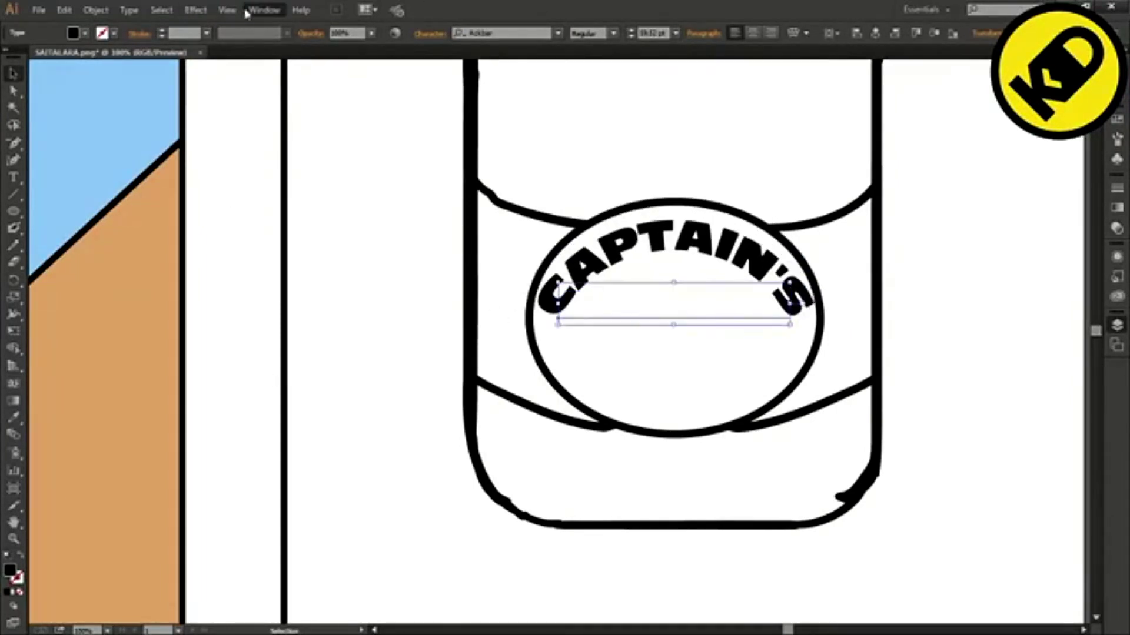
pyautogui.click(988, 285)
pyautogui.moveTo(259, 310); pyautogui.dragTo(267, 310)
pyautogui.click(242, 402)
pyautogui.moveTo(673, 307); pyautogui.dragTo(674, 318)
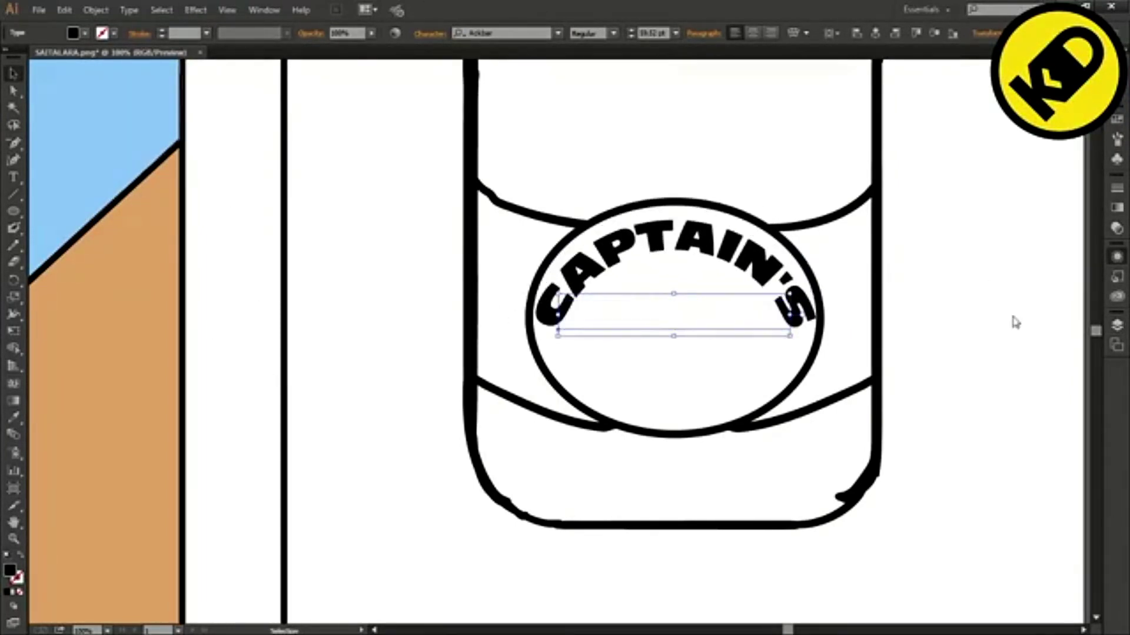
pyautogui.click(1011, 318)
pyautogui.moveTo(267, 310); pyautogui.dragTo(276, 310)
pyautogui.moveTo(558, 315); pyautogui.dragTo(568, 316)
# Duplicate the arched CAPTAIN'S text toward the lower left and change the copy's wording to PICKLES.
pyautogui.moveTo(732, 256); pyautogui.dragTo(605, 319)
pyautogui.press('Right')
pyautogui.press('Right')
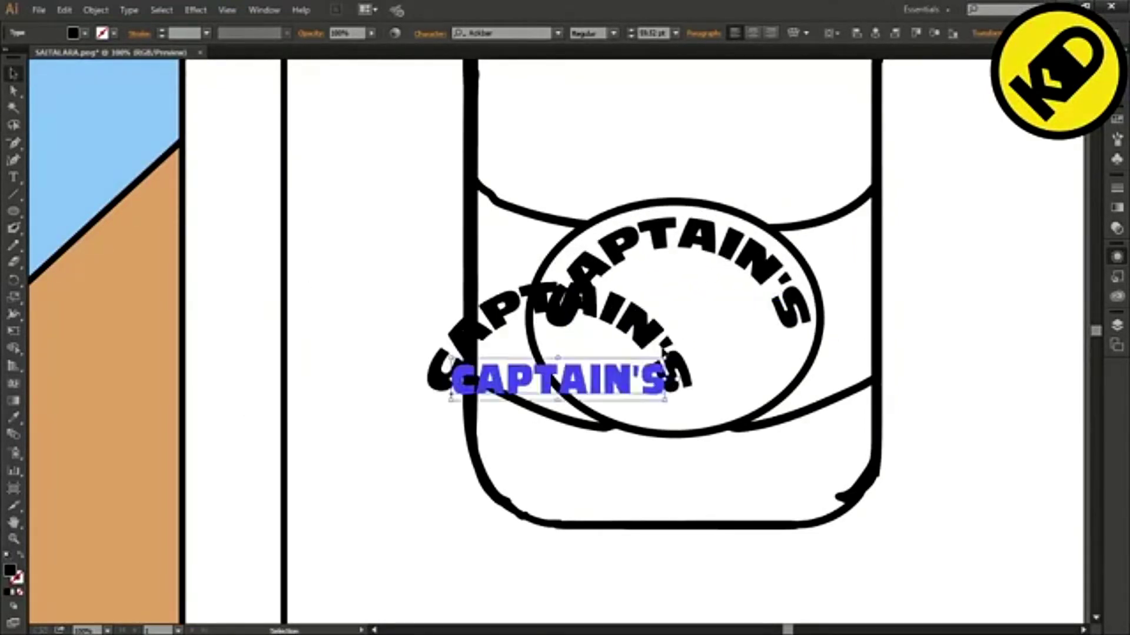
pyautogui.doubleClick(605, 377)
pyautogui.hotkey('ctrl', 'a')
pyautogui.write('pickles')
pyautogui.press('BackSpace')
pyautogui.press('BackSpace')
pyautogui.press('BackSpace')
pyautogui.press('BackSpace')
pyautogui.press('BackSpace')
pyautogui.press('BackSpace')
pyautogui.press('BackSpace')
pyautogui.write('PICKLES')
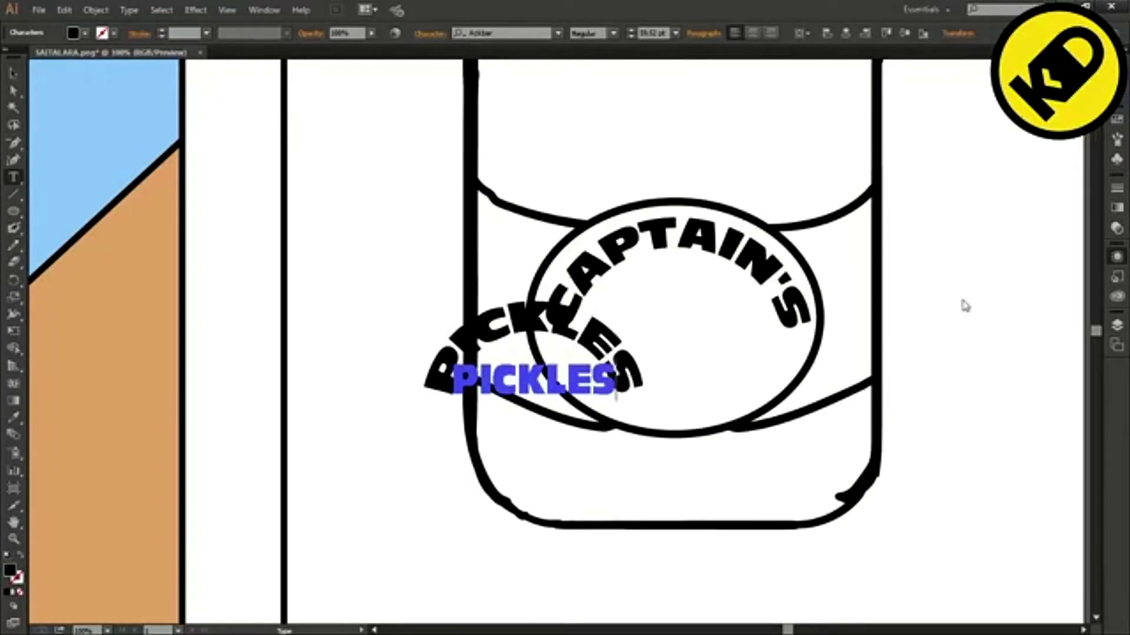
# Place PICKLES enlarged and straight in the oval's lower half, and nudge the lettering upward to fit.
pyautogui.press('Escape')
pyautogui.moveTo(567, 378); pyautogui.dragTo(703, 354)
pyautogui.keyDown('alt'); pyautogui.keyDown('shift'); pyautogui.moveTo(753, 376); pyautogui.dragTo(791, 386); pyautogui.keyUp('shift'); pyautogui.keyUp('alt')
pyautogui.moveTo(698, 357); pyautogui.dragTo(704, 355)
pyautogui.keyDown('shift'); pyautogui.click(682, 235); pyautogui.keyUp('shift')
pyautogui.click(682, 236)
pyautogui.press('Up')
pyautogui.press('Up')
pyautogui.press('Up')
pyautogui.press('Up')
pyautogui.press('Up')
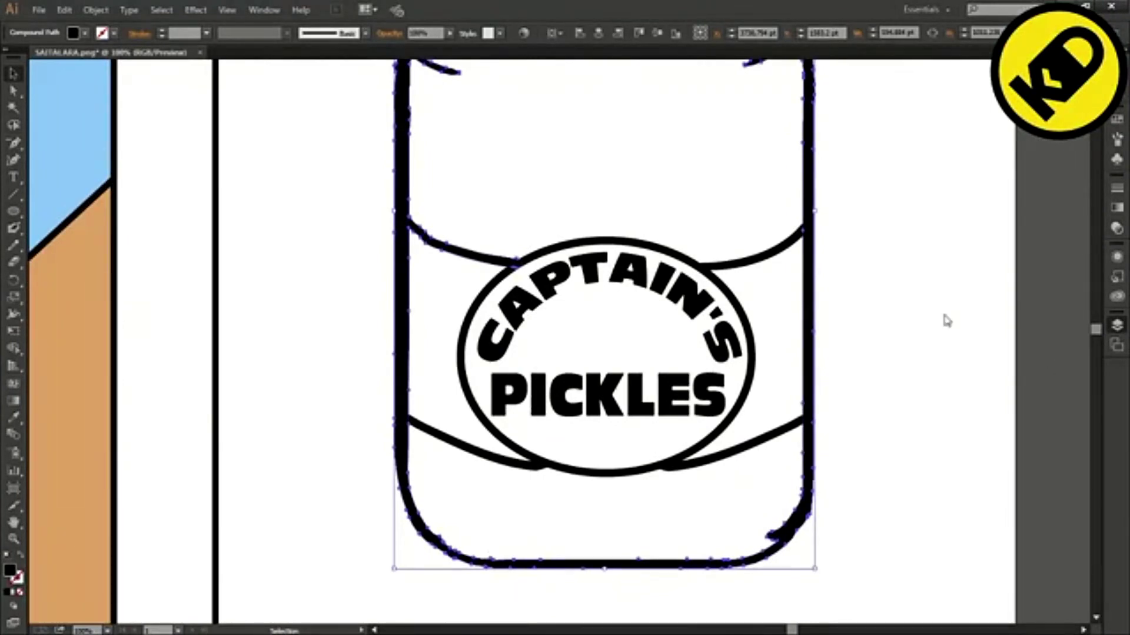
# Fill the label band on both sides of the oval with yellow, using the Blob Brush and removing inner path leftovers.
pyautogui.click(556, 232)
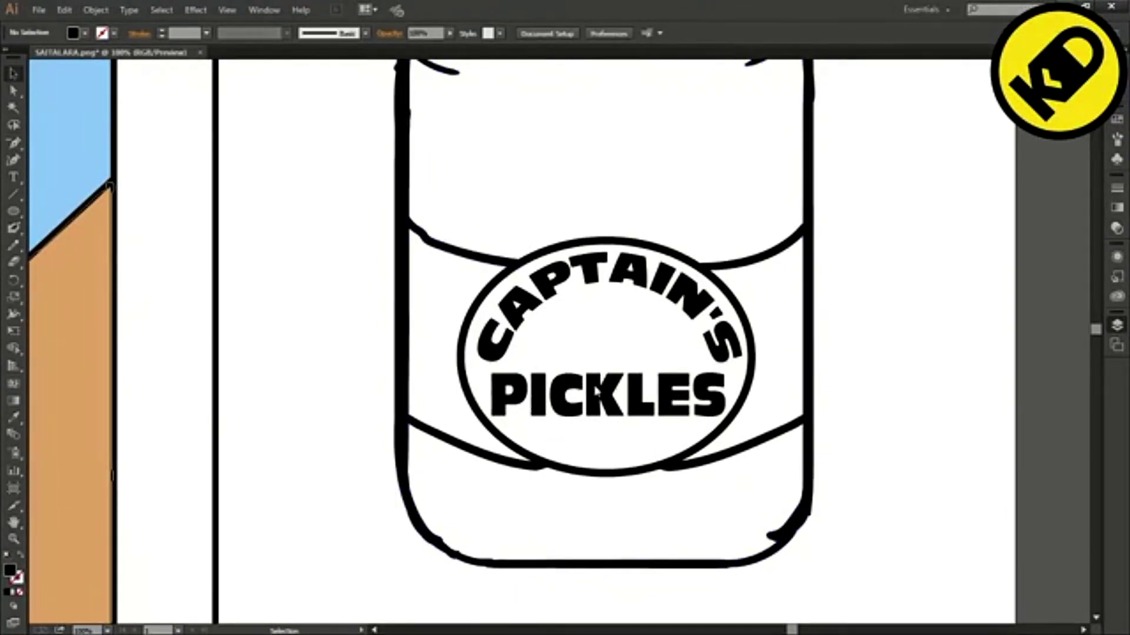
pyautogui.click(14, 228)
pyautogui.moveTo(408, 234)
pyautogui.mouseDown()
pyautogui.moveTo(408, 411)
pyautogui.moveTo(533, 461)
pyautogui.moveTo(509, 267)
pyautogui.moveTo(414, 232)
pyautogui.mouseUp()
pyautogui.moveTo(709, 268)
pyautogui.mouseDown()
pyautogui.moveTo(801, 244)
pyautogui.moveTo(791, 435)
pyautogui.moveTo(710, 269)
pyautogui.mouseUp()
pyautogui.click(14, 91)
pyautogui.click(487, 271)
pyautogui.press('Delete')
pyautogui.press('Delete')
pyautogui.click(738, 277)
pyautogui.press('Delete')
pyautogui.press('Delete')
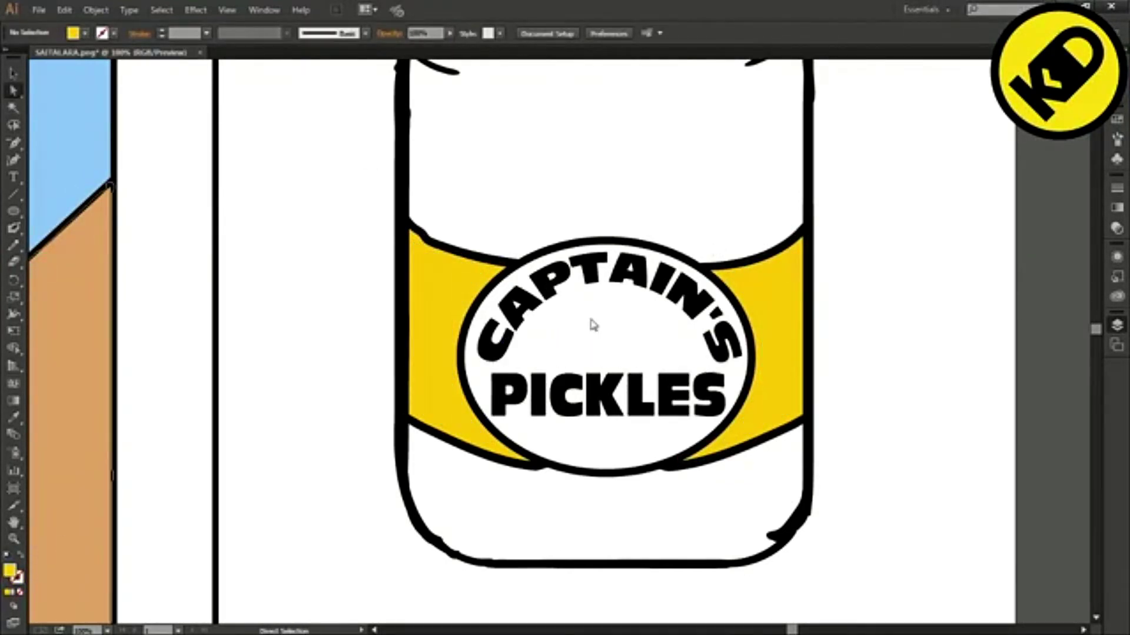
# Fill the oval label with solid red behind the lettering.
pyautogui.hotkey('shift', 'b')
pyautogui.moveTo(583, 247)
pyautogui.mouseDown()
pyautogui.moveTo(468, 380)
pyautogui.moveTo(612, 467)
pyautogui.moveTo(738, 391)
pyautogui.moveTo(654, 259)
pyautogui.mouseUp()
pyautogui.click(14, 91)
pyautogui.click(487, 414)
pyautogui.press('Delete')
pyautogui.press('Delete')
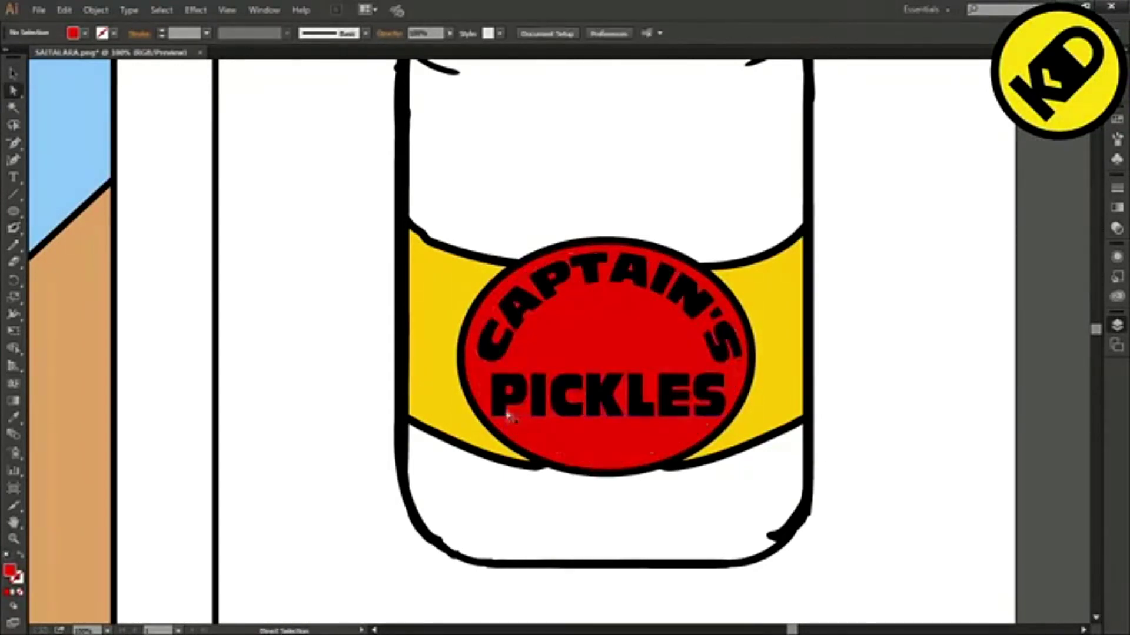
# Color the PICKLES text white and the CAPTAIN'S text green.
pyautogui.click(580, 400)
pyautogui.click(85, 33)
pyautogui.click(95, 54)
pyautogui.click(330, 182)
pyautogui.click(641, 352)
pyautogui.doubleClick(10, 570)
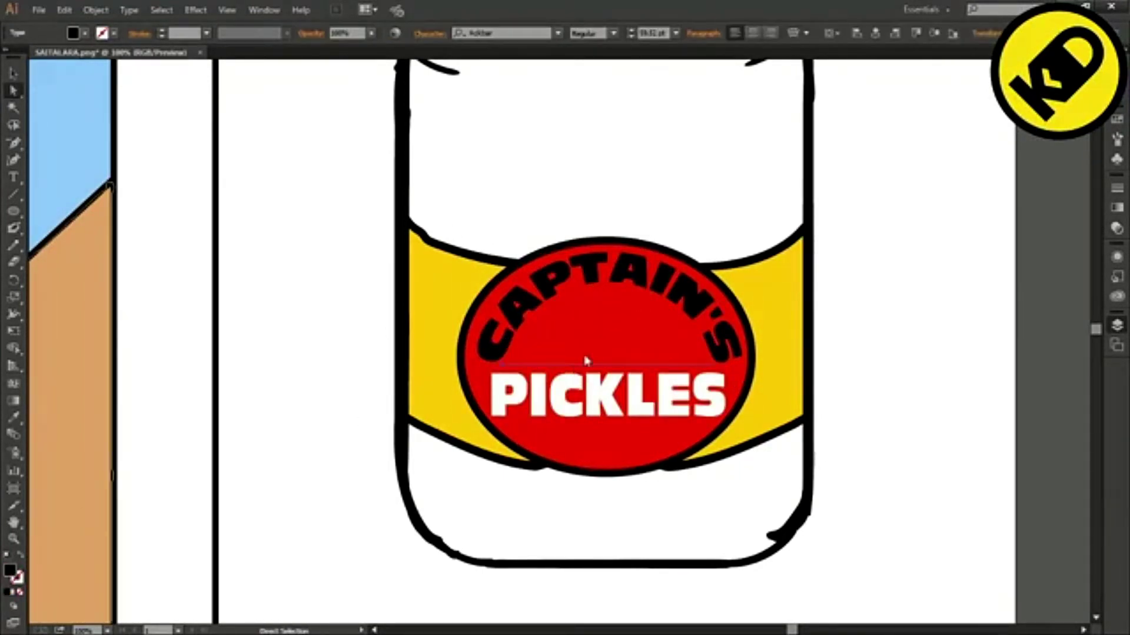
pyautogui.click(584, 359)
pyautogui.click(569, 265)
pyautogui.click(710, 246)
# Select the red oval and its lettering without the yellow band, and copy them.
pyautogui.scroll(-1, 651, 194)
pyautogui.scroll(3, 651, 194)
pyautogui.click(732, 459)
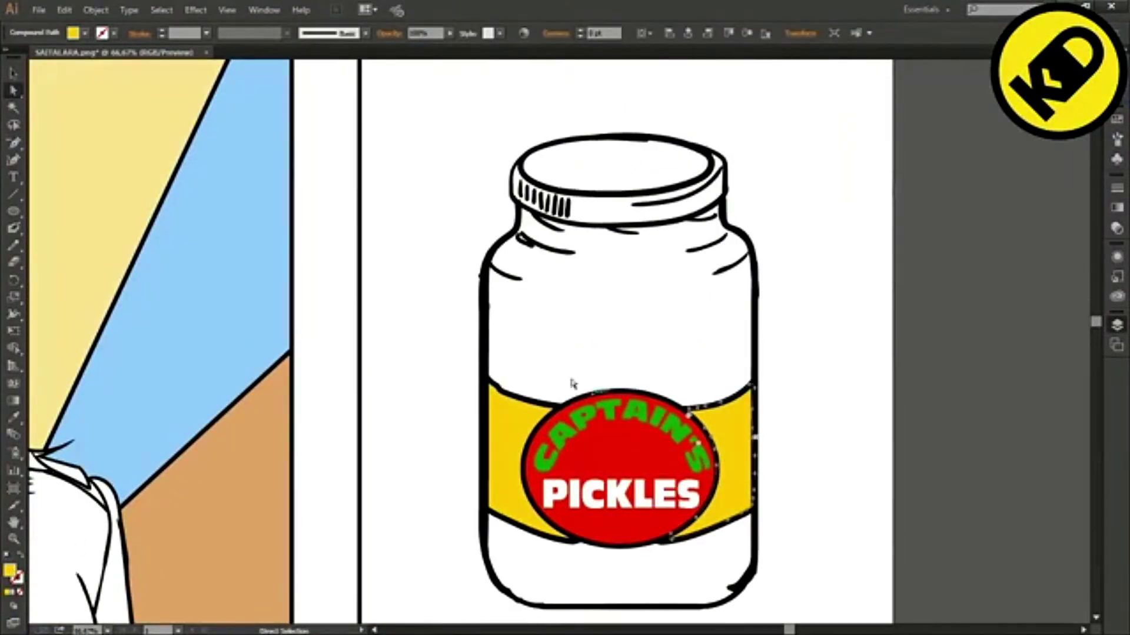
pyautogui.moveTo(588, 367); pyautogui.dragTo(654, 585)
pyautogui.click(12, 73)
pyautogui.moveTo(729, 459); pyautogui.dragTo(650, 335)
pyautogui.hotkey('ctrl', 'z')
pyautogui.keyDown('shift'); pyautogui.click(731, 459); pyautogui.keyUp('shift')
pyautogui.hotkey('ctrl', 'c')
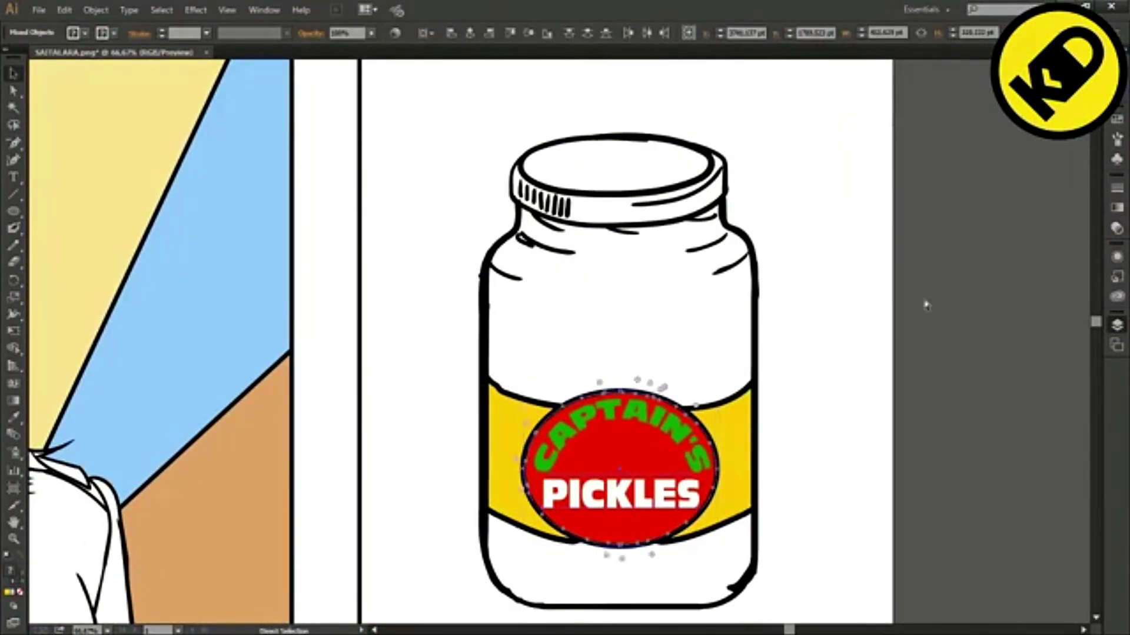
# Paste the copied oval label and flatten it to fit on top of the jar's lid.
pyautogui.hotkey('ctrl', 'v')
pyautogui.moveTo(463, 418); pyautogui.dragTo(553, 346)
pyautogui.moveTo(606, 306); pyautogui.dragTo(617, 180)
pyautogui.scroll(2, 615, 138)
pyautogui.moveTo(617, 220); pyautogui.dragTo(633, 188)
pyautogui.moveTo(633, 267); pyautogui.dragTo(634, 294)
pyautogui.moveTo(633, 189); pyautogui.dragTo(633, 186)
# Expand the lid label's CAPTAIN'S and PICKLES text into editable shapes, ready for free transformation.
pyautogui.keyDown('shift'); pyautogui.click(630, 207); pyautogui.keyUp('shift')
pyautogui.click(96, 10)
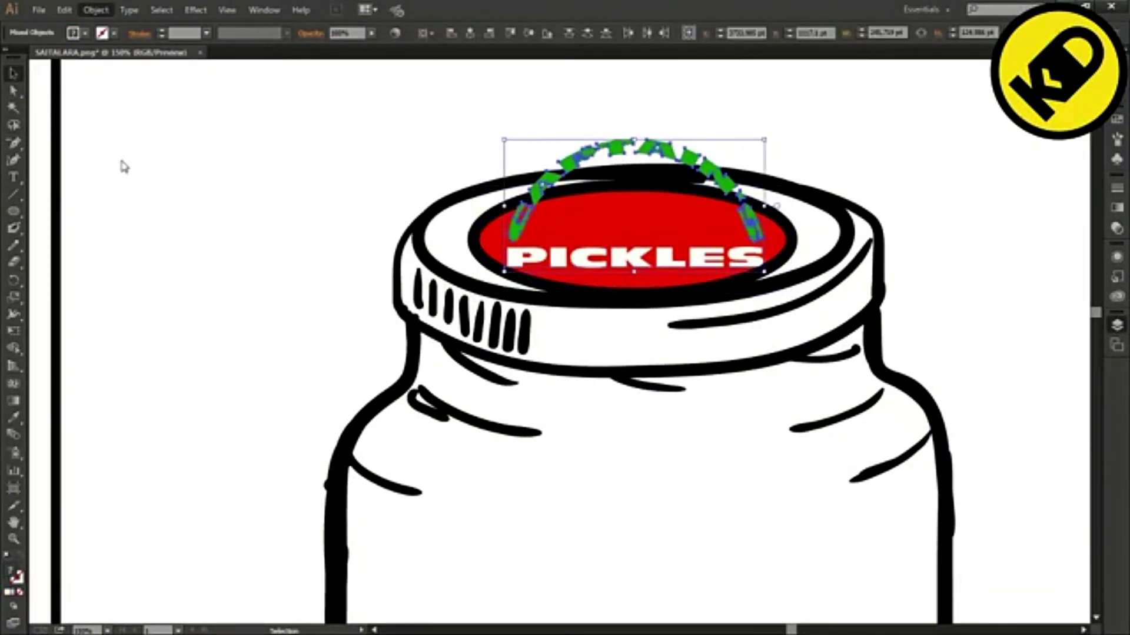
pyautogui.press('e')
pyautogui.click(83, 205)
pyautogui.moveTo(756, 140); pyautogui.dragTo(746, 191)
pyautogui.moveTo(508, 171); pyautogui.dragTo(514, 208)
pyautogui.hotkey('ctrl', 'z')
pyautogui.hotkey('ctrl', 'z')
# Free-distort the lid label's lettering so it fits inside the flattened red oval in perspective.
pyautogui.click(84, 244)
pyautogui.moveTo(507, 140); pyautogui.dragTo(515, 207)
pyautogui.moveTo(763, 178); pyautogui.dragTo(765, 265)
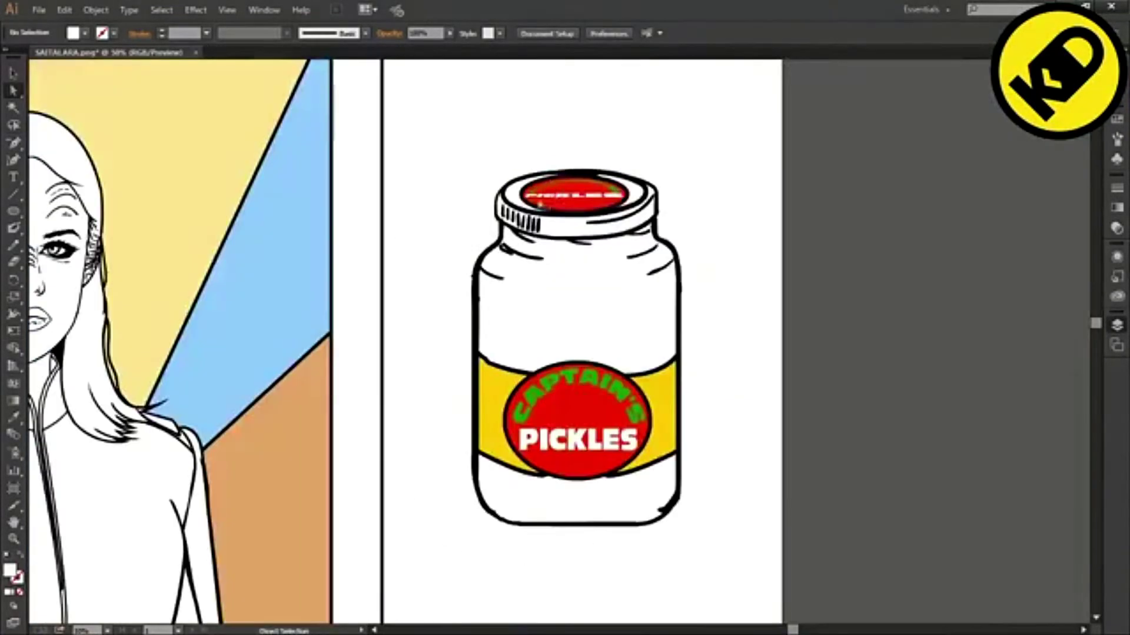
# Paint the lid's top ring around the red label dark green and brush green over the lid's rim.
pyautogui.scroll(3, 541, 204)
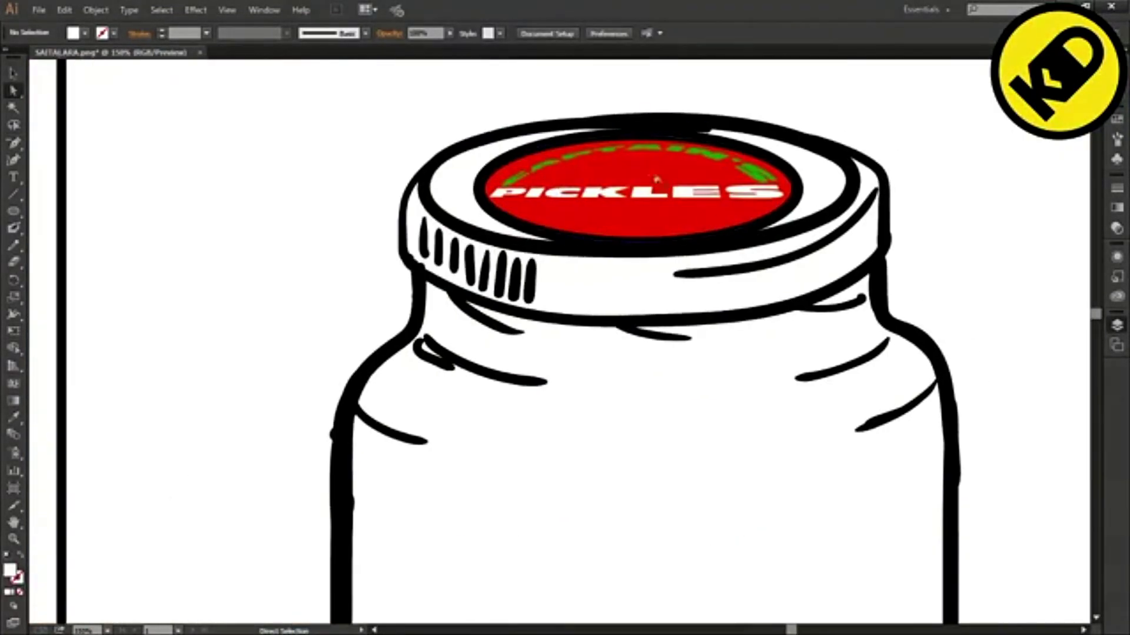
pyautogui.click(656, 180)
pyautogui.click(162, 10)
pyautogui.click(186, 59)
pyautogui.hotkey('shift', 'b')
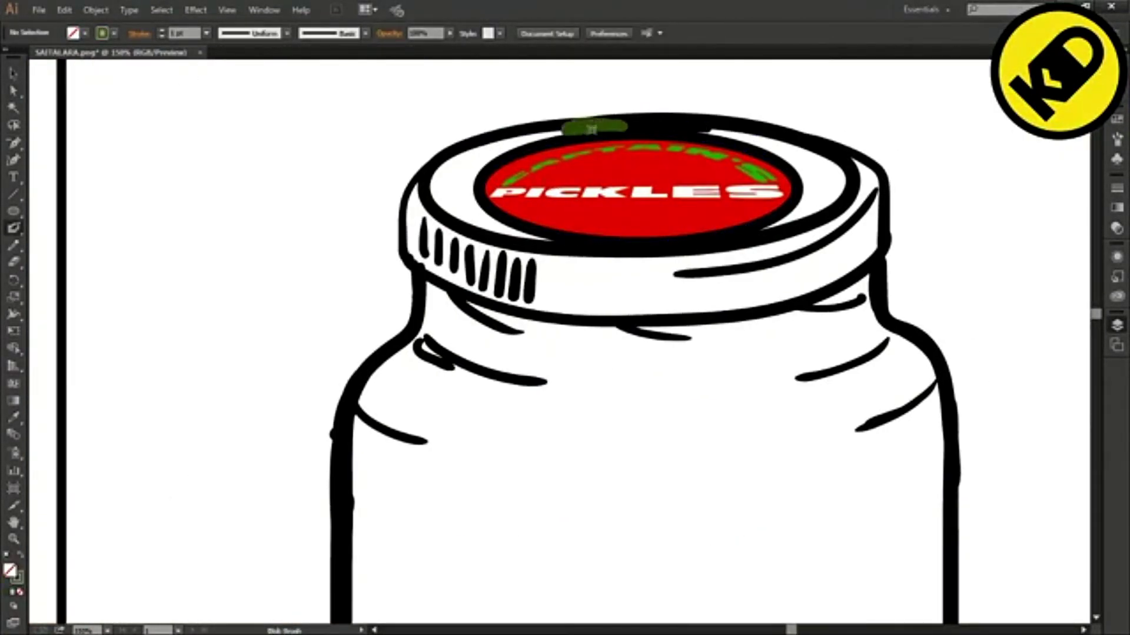
pyautogui.moveTo(588, 127)
pyautogui.mouseDown()
pyautogui.moveTo(557, 242)
pyautogui.moveTo(471, 198)
pyautogui.moveTo(474, 221)
pyautogui.moveTo(610, 242)
pyautogui.moveTo(830, 160)
pyautogui.moveTo(799, 181)
pyautogui.moveTo(777, 238)
pyautogui.mouseUp()
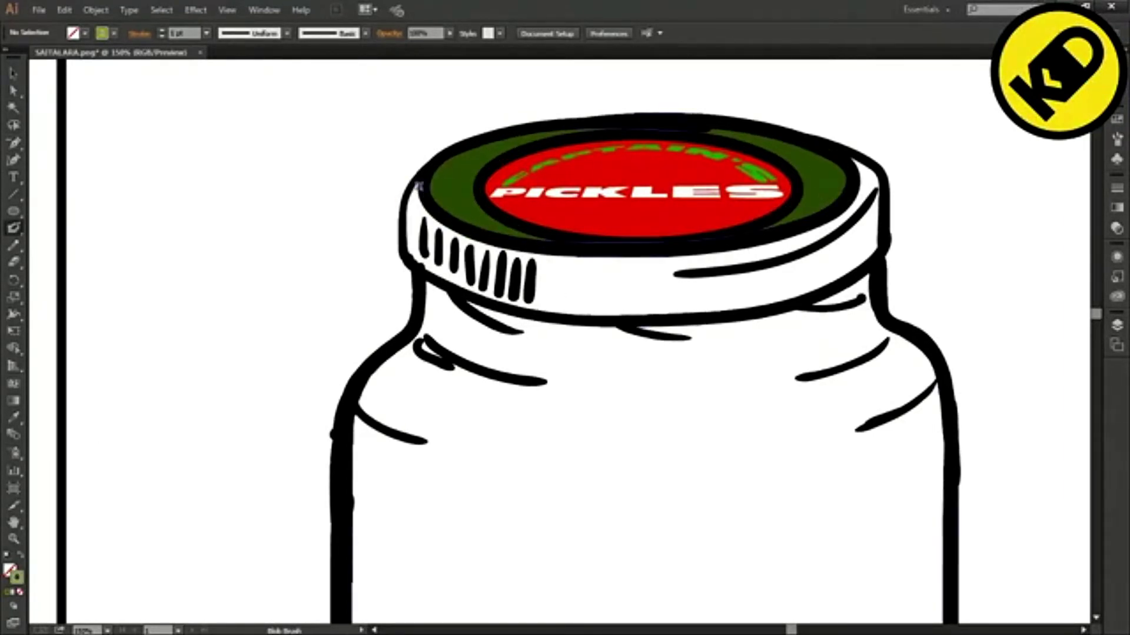
pyautogui.moveTo(412, 187)
pyautogui.mouseDown()
pyautogui.moveTo(449, 274)
pyautogui.moveTo(547, 301)
pyautogui.moveTo(737, 302)
pyautogui.moveTo(845, 265)
pyautogui.moveTo(856, 160)
pyautogui.moveTo(852, 215)
pyautogui.moveTo(852, 193)
pyautogui.moveTo(628, 258)
pyautogui.moveTo(420, 206)
pyautogui.moveTo(584, 267)
pyautogui.moveTo(836, 229)
pyautogui.moveTo(864, 237)
pyautogui.moveTo(676, 276)
pyautogui.moveTo(495, 277)
pyautogui.mouseUp()
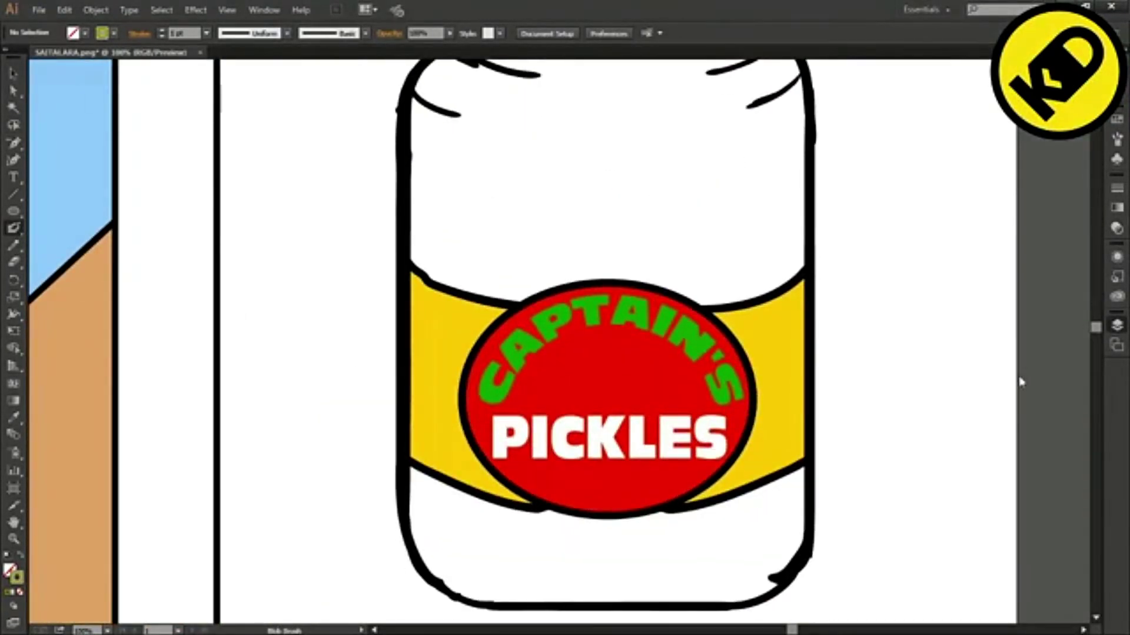
# Draw a tilted black-outlined pickle with bumps and creases rising above the label's upper right.
pyautogui.moveTo(674, 285)
pyautogui.mouseDown()
pyautogui.moveTo(691, 231)
pyautogui.moveTo(754, 252)
pyautogui.mouseUp()
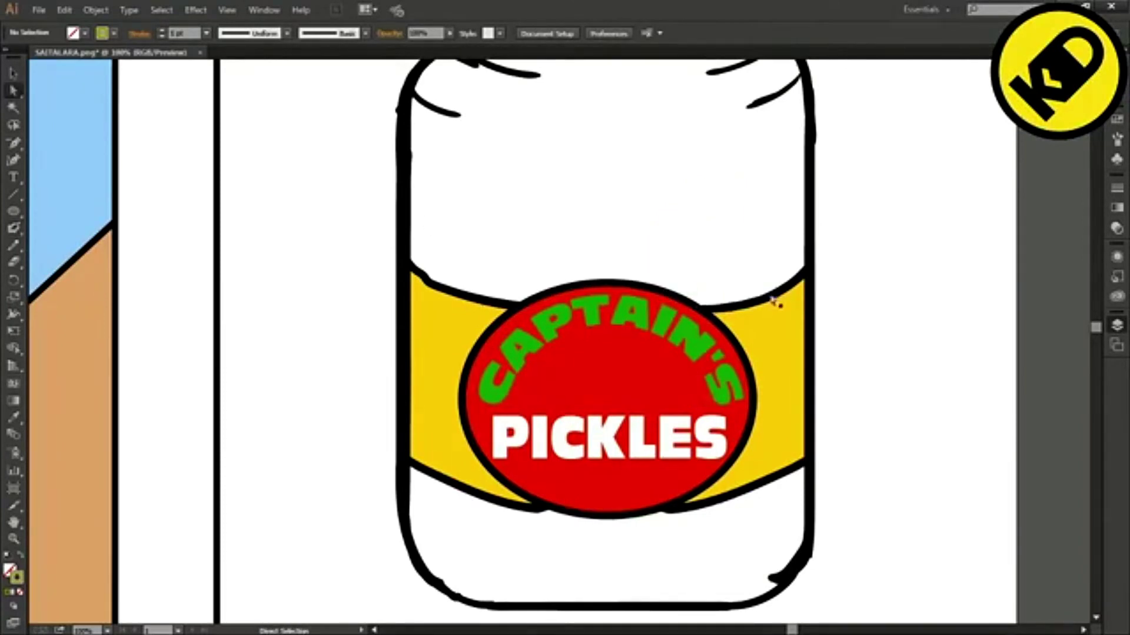
pyautogui.hotkey('shift', 'b')
pyautogui.moveTo(641, 284)
pyautogui.mouseDown()
pyautogui.moveTo(759, 187)
pyautogui.moveTo(746, 299)
pyautogui.mouseUp()
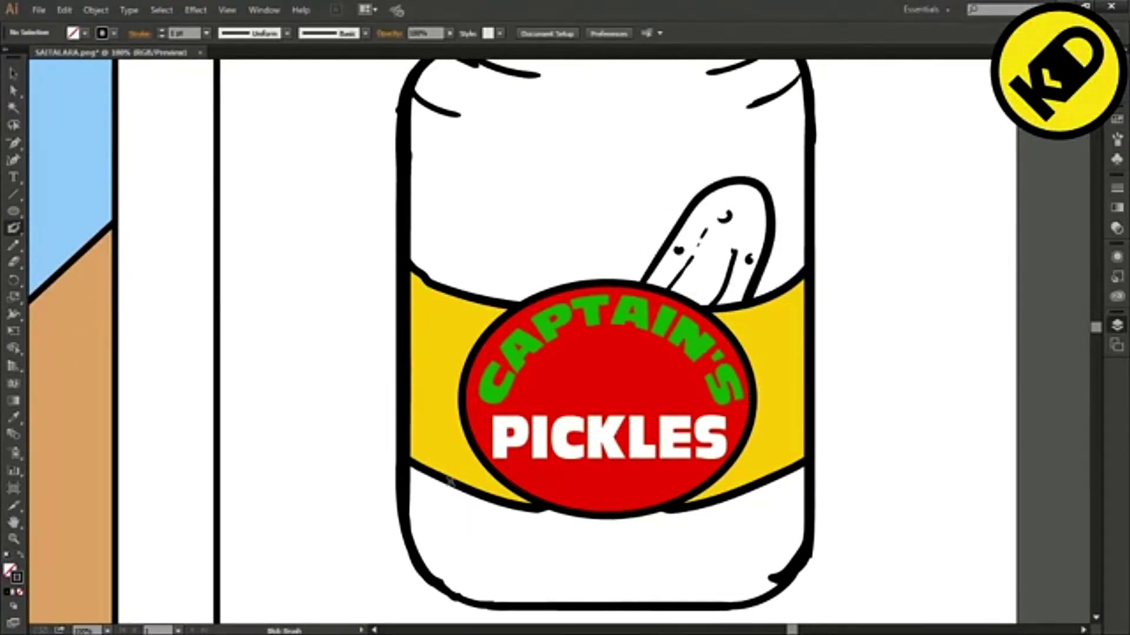
pyautogui.moveTo(449, 481); pyautogui.dragTo(484, 510)
pyautogui.moveTo(409, 508); pyautogui.dragTo(499, 573)
pyautogui.hotkey('ctrl', 'z')
pyautogui.hotkey('ctrl', 'z')
pyautogui.hotkey('ctrl', 'z')
pyautogui.moveTo(460, 504)
pyautogui.mouseDown()
pyautogui.moveTo(430, 550)
pyautogui.moveTo(492, 593)
pyautogui.mouseUp()
pyautogui.hotkey('ctrl', 'z')
pyautogui.hotkey('ctrl', 'z')
# Draw a cluster of overlapping black-outlined pickles with bumps below the label in the jar's lower left.
pyautogui.moveTo(448, 483); pyautogui.dragTo(496, 573)
pyautogui.moveTo(442, 544); pyautogui.dragTo(456, 499)
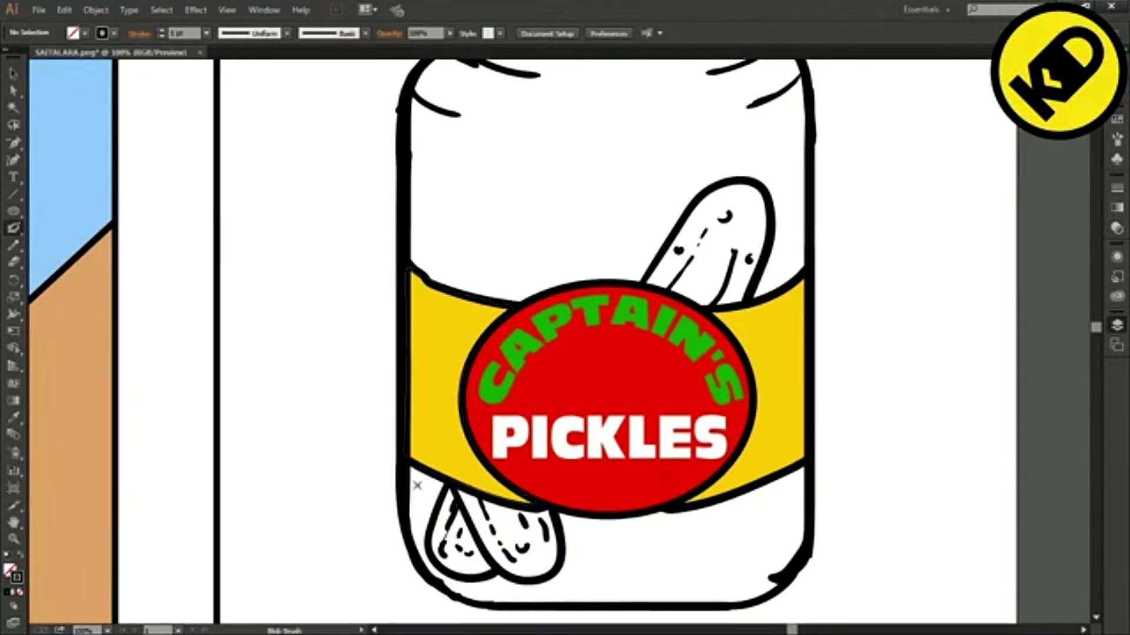
pyautogui.moveTo(533, 598); pyautogui.dragTo(562, 537)
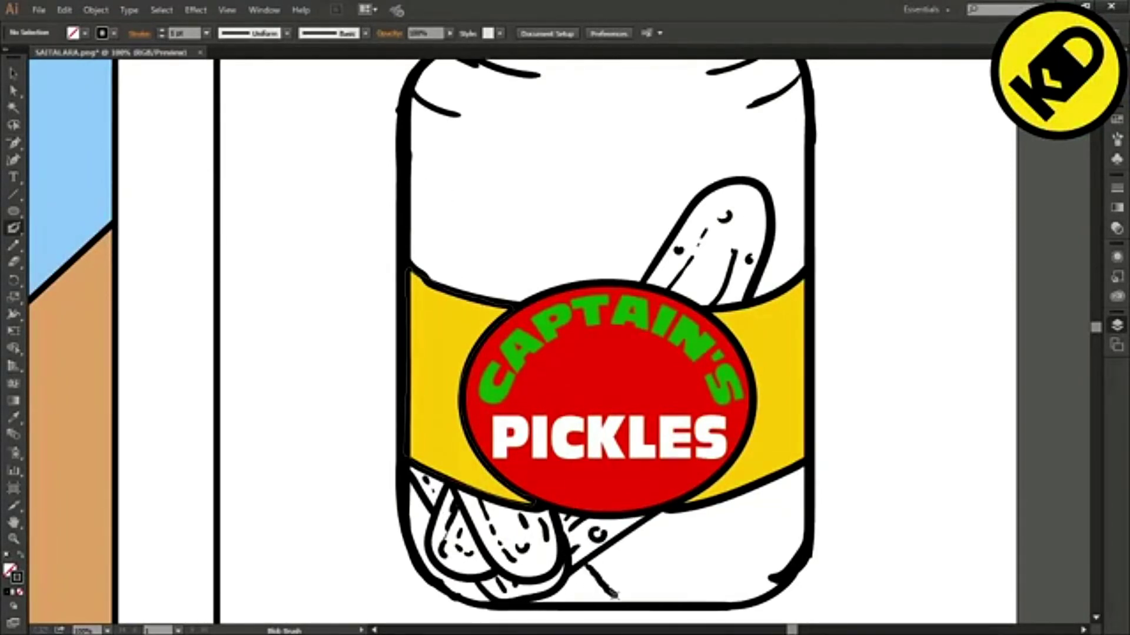
# Undo the stray stroke and draw two more bumpy pickles along the jar's bottom center, below the oval.
pyautogui.hotkey('ctrl', 'z')
pyautogui.moveTo(590, 565)
pyautogui.mouseDown()
pyautogui.moveTo(678, 550)
pyautogui.moveTo(670, 513)
pyautogui.mouseUp()
pyautogui.moveTo(606, 551); pyautogui.dragTo(618, 572)
pyautogui.moveTo(643, 591); pyautogui.dragTo(656, 577)
pyautogui.moveTo(633, 553); pyautogui.dragTo(642, 570)
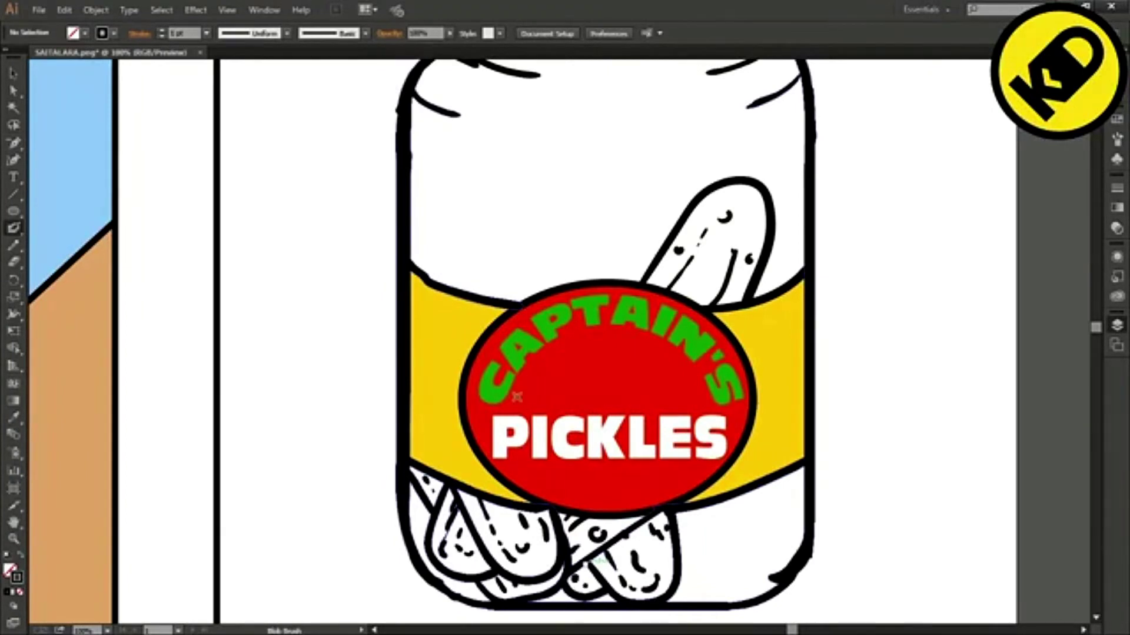
# Draw a rounded black-outlined pickle with bumps and creases rising just above the red oval's upper-left edge.
pyautogui.moveTo(531, 292); pyautogui.dragTo(625, 279)
pyautogui.hotkey('ctrl', 'z')
pyautogui.moveTo(533, 237); pyautogui.dragTo(541, 280)
pyautogui.click(543, 287)
pyautogui.moveTo(547, 246); pyautogui.dragTo(554, 255)
pyautogui.moveTo(555, 235); pyautogui.dragTo(562, 243)
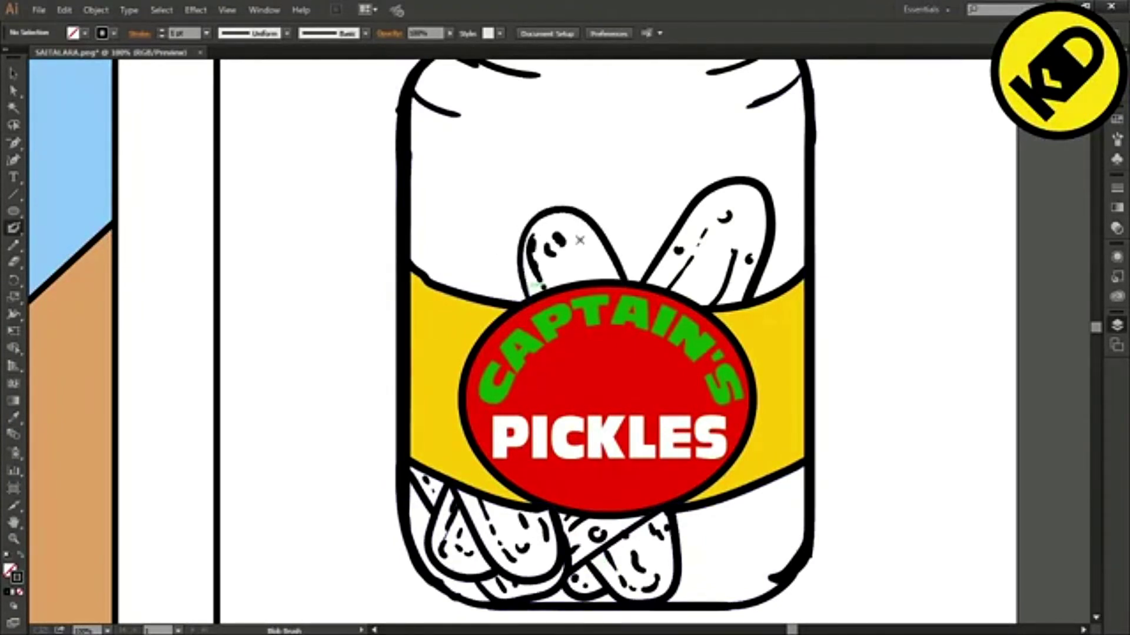
# Draw black-outlined pickles with bumps and creases below the label in the jar's lower right.
pyautogui.moveTo(681, 517); pyautogui.dragTo(733, 499)
pyautogui.hotkey('ctrl', 'z')
pyautogui.moveTo(680, 541)
pyautogui.mouseDown()
pyautogui.moveTo(738, 560)
pyautogui.moveTo(775, 493)
pyautogui.moveTo(763, 529)
pyautogui.moveTo(763, 488)
pyautogui.mouseUp()
pyautogui.hotkey('ctrl', 'z')
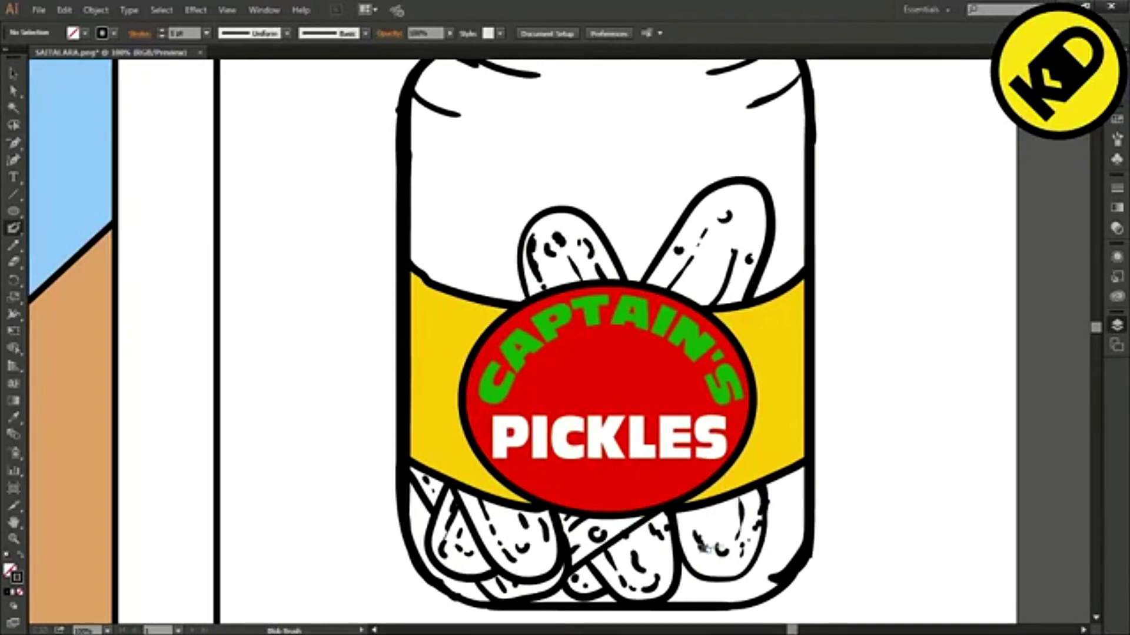
pyautogui.moveTo(702, 548); pyautogui.dragTo(684, 510)
pyautogui.moveTo(715, 520); pyautogui.dragTo(725, 544)
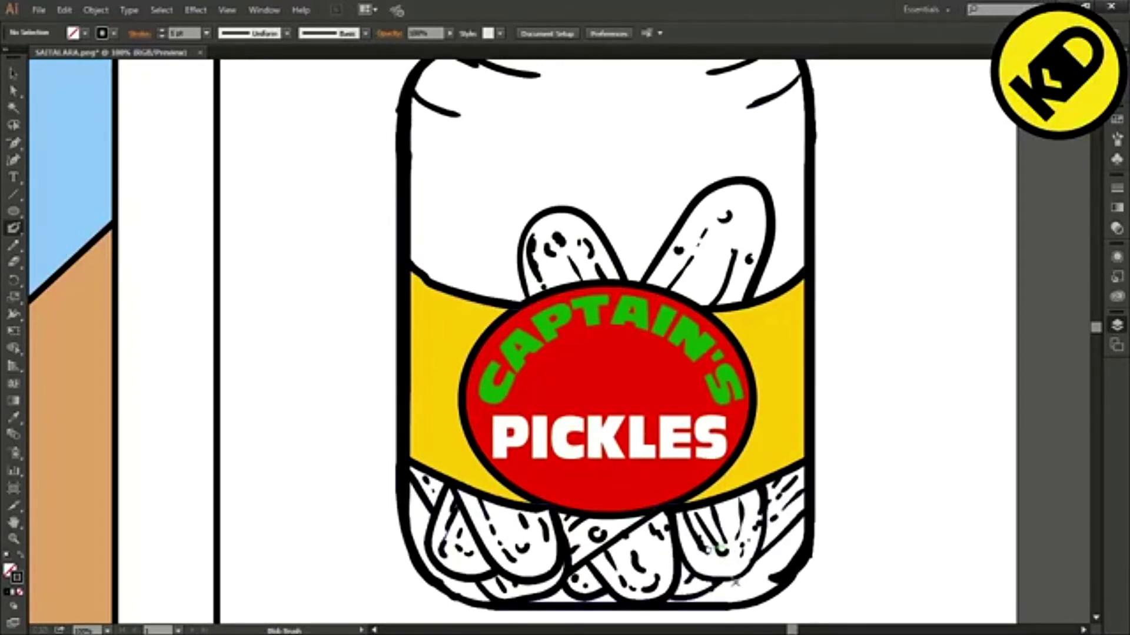
# Draw a long tilted pickle behind the upper-left one and a smaller bumpy pickle in the gap beside it.
pyautogui.moveTo(442, 284)
pyautogui.mouseDown()
pyautogui.moveTo(510, 207)
pyautogui.moveTo(618, 250)
pyautogui.moveTo(606, 176)
pyautogui.moveTo(616, 250)
pyautogui.mouseUp()
pyautogui.hotkey('ctrl', 'z')
pyautogui.moveTo(584, 183); pyautogui.dragTo(607, 192)
pyautogui.moveTo(550, 199); pyautogui.dragTo(465, 287)
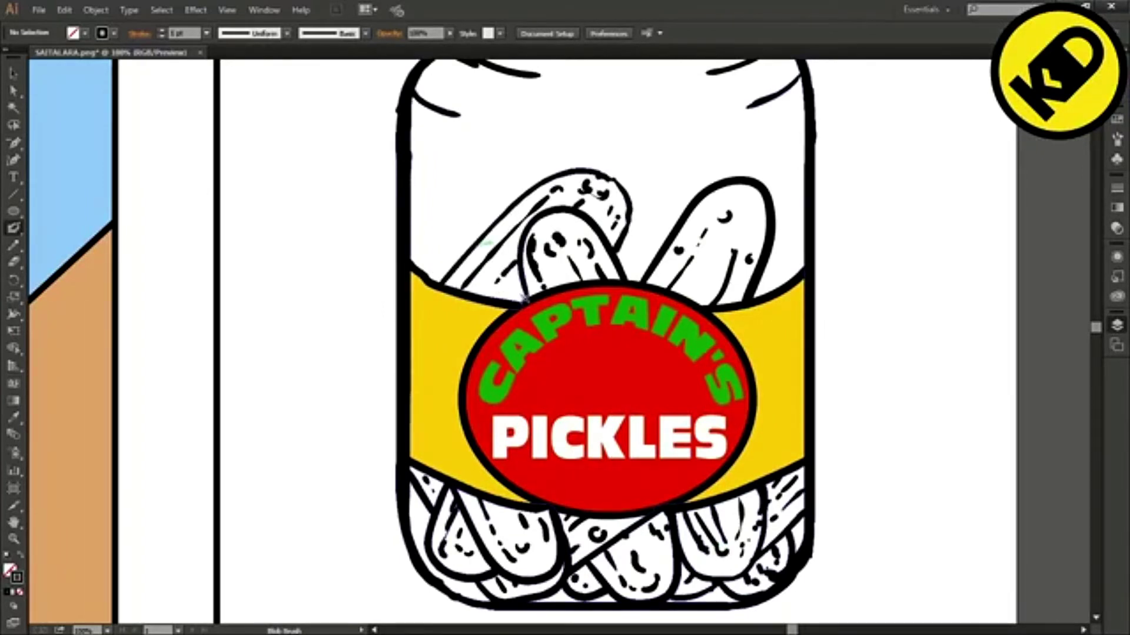
pyautogui.moveTo(648, 213); pyautogui.dragTo(661, 223)
pyautogui.moveTo(648, 234); pyautogui.dragTo(633, 255)
pyautogui.moveTo(624, 253); pyautogui.dragTo(618, 267)
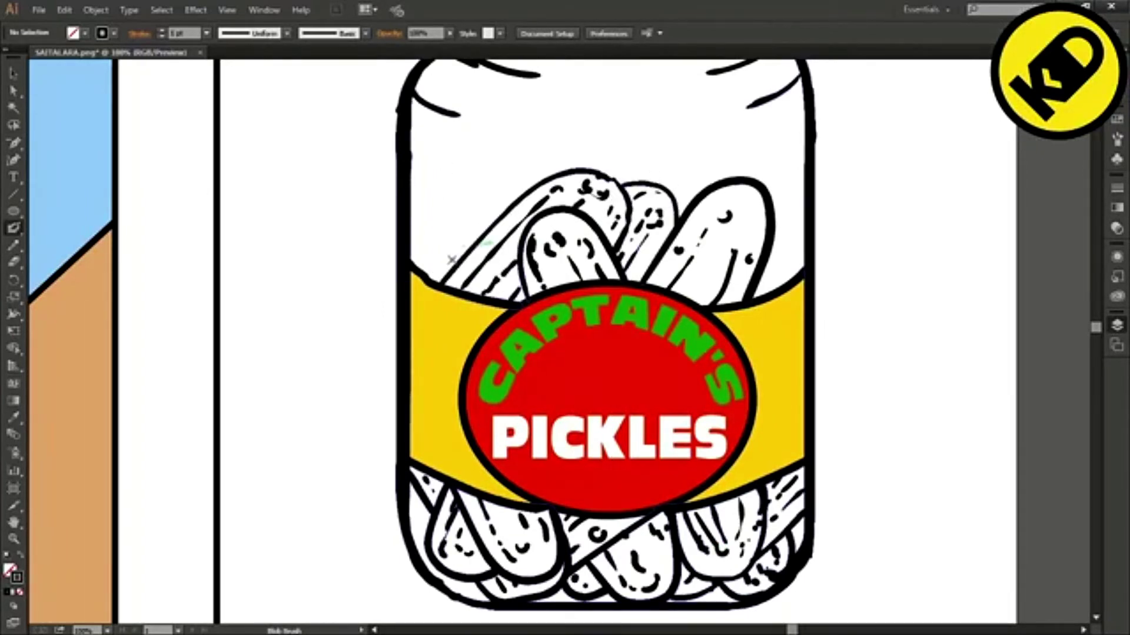
# Draw a bumpy pickle against each side wall of the jar, above the yellow label band.
pyautogui.moveTo(478, 198); pyautogui.dragTo(489, 229)
pyautogui.moveTo(418, 187); pyautogui.dragTo(435, 257)
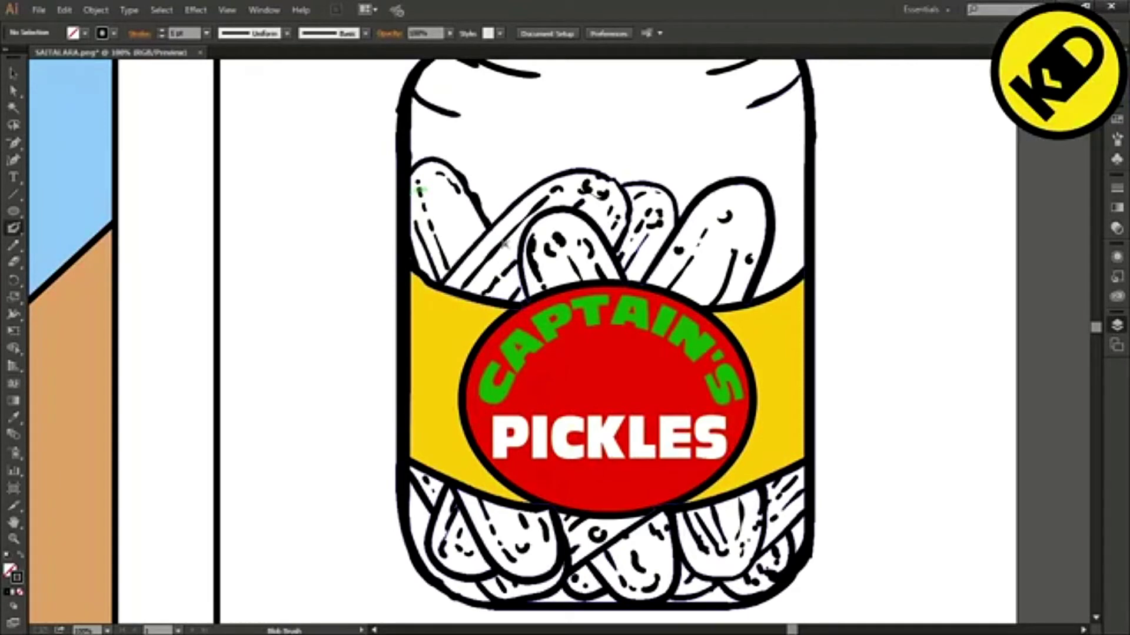
pyautogui.moveTo(756, 180)
pyautogui.mouseDown()
pyautogui.moveTo(804, 220)
pyautogui.moveTo(787, 247)
pyautogui.mouseUp()
pyautogui.moveTo(772, 261); pyautogui.dragTo(777, 281)
pyautogui.moveTo(789, 254); pyautogui.dragTo(794, 278)
pyautogui.moveTo(779, 193); pyautogui.dragTo(791, 199)
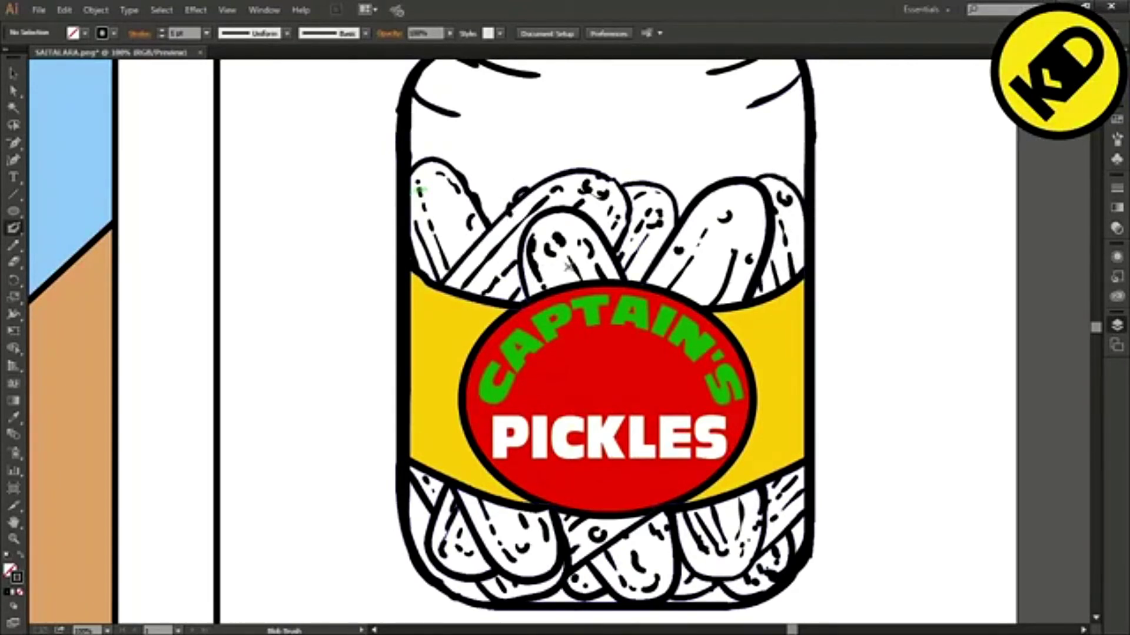
# Draw a long horizontal pickle with dashed creases lying across the tops of the upright pickles.
pyautogui.moveTo(537, 159); pyautogui.dragTo(618, 155)
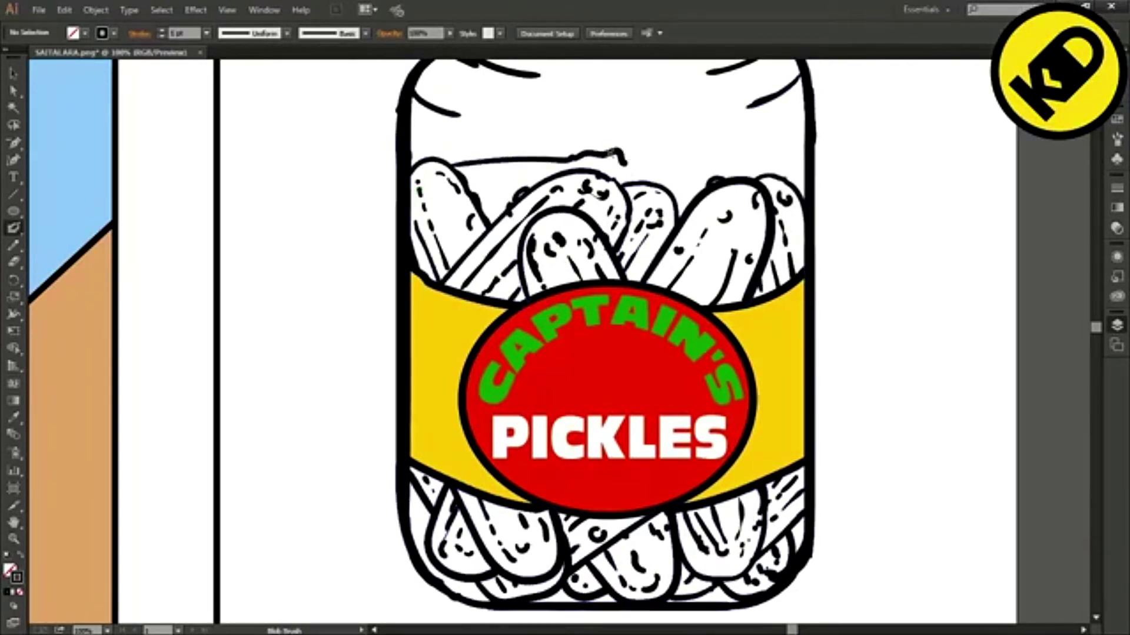
pyautogui.hotkey('ctrl', 'z')
pyautogui.moveTo(462, 169)
pyautogui.mouseDown()
pyautogui.moveTo(555, 152)
pyautogui.moveTo(785, 171)
pyautogui.moveTo(502, 176)
pyautogui.mouseUp()
pyautogui.moveTo(516, 175); pyautogui.dragTo(565, 171)
pyautogui.moveTo(632, 174); pyautogui.dragTo(676, 175)
pyautogui.moveTo(705, 172); pyautogui.dragTo(739, 170)
pyautogui.moveTo(748, 167); pyautogui.dragTo(771, 173)
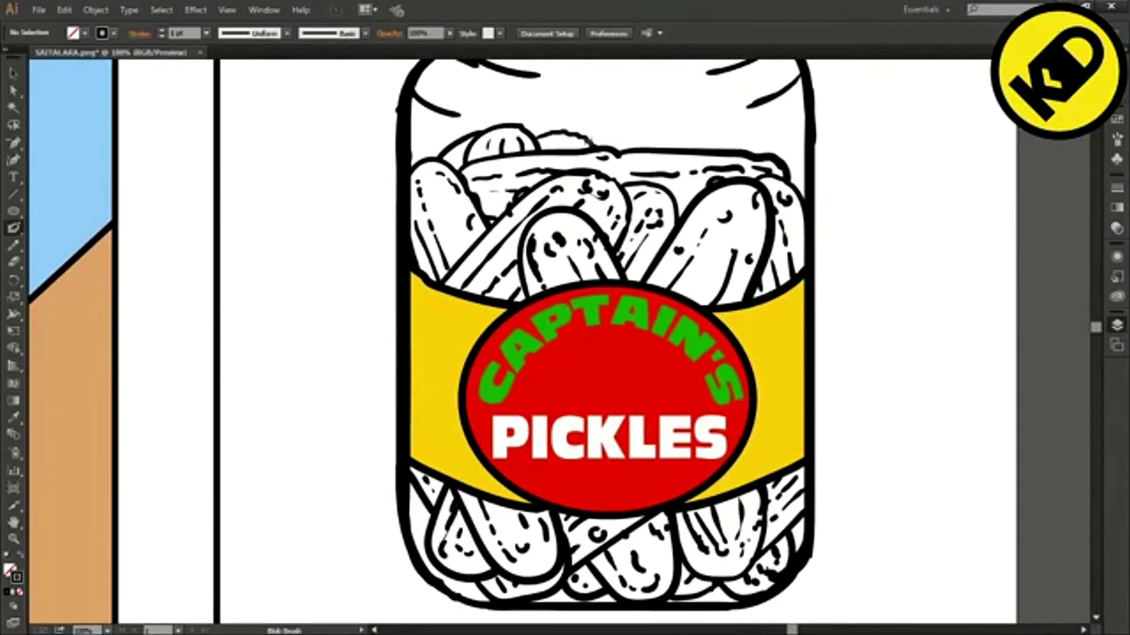
# Draw a row of rounded, creased pickle tops behind the horizontal pickle, below the jar's shoulders.
pyautogui.moveTo(630, 146); pyautogui.dragTo(712, 147)
pyautogui.hotkey('ctrl', '-')
pyautogui.hotkey('ctrl', '-')
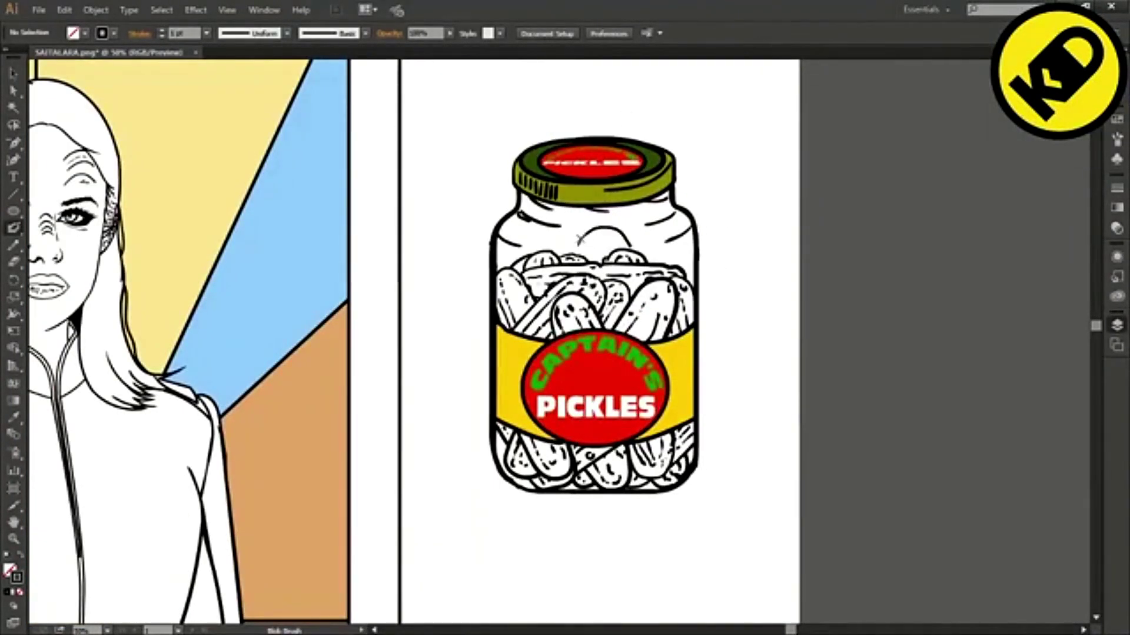
pyautogui.moveTo(557, 244); pyautogui.dragTo(553, 241)
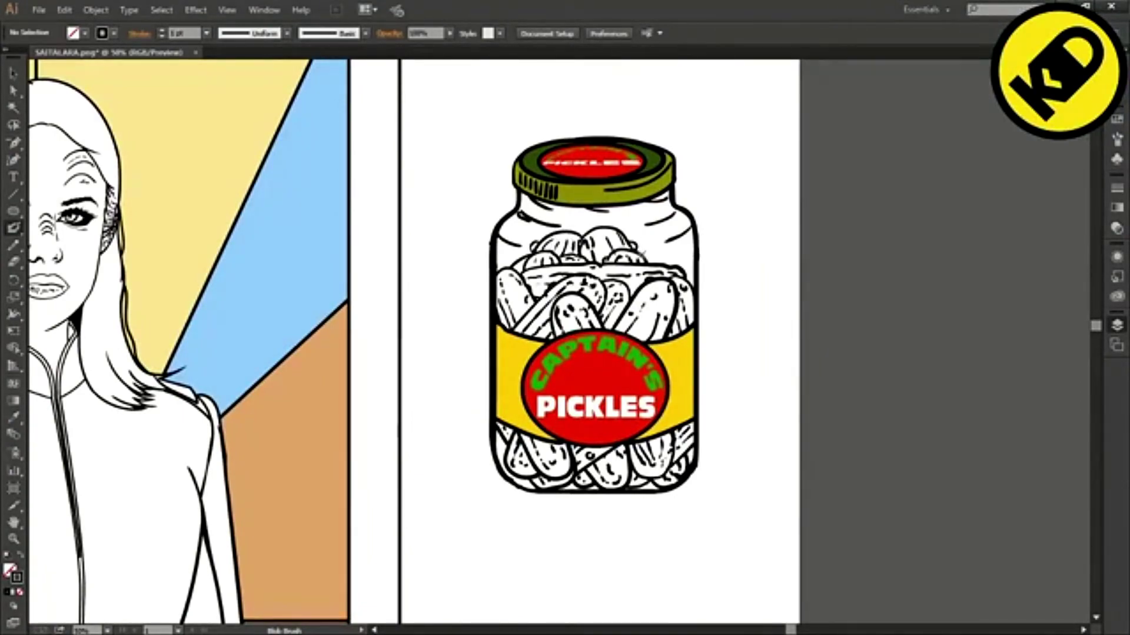
pyautogui.scroll(1, 683, 381)
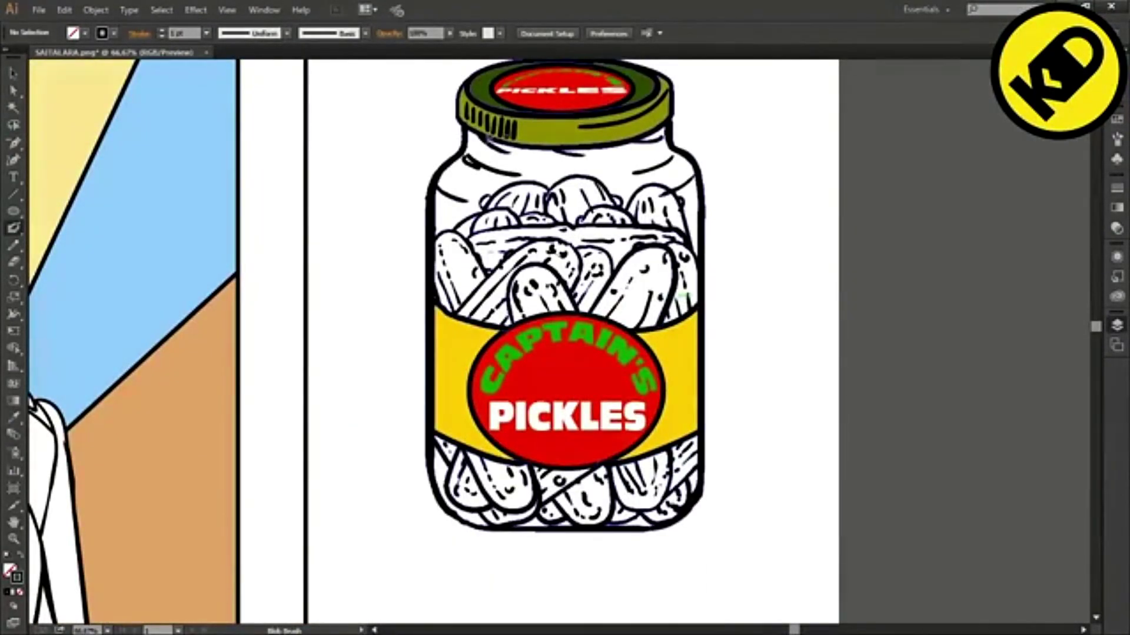
# Recolor the green side rim of the jar's lid to a darker olive green.
pyautogui.click(14, 90)
pyautogui.click(550, 132)
pyautogui.doubleClick(10, 571)
pyautogui.doubleClick(10, 571)
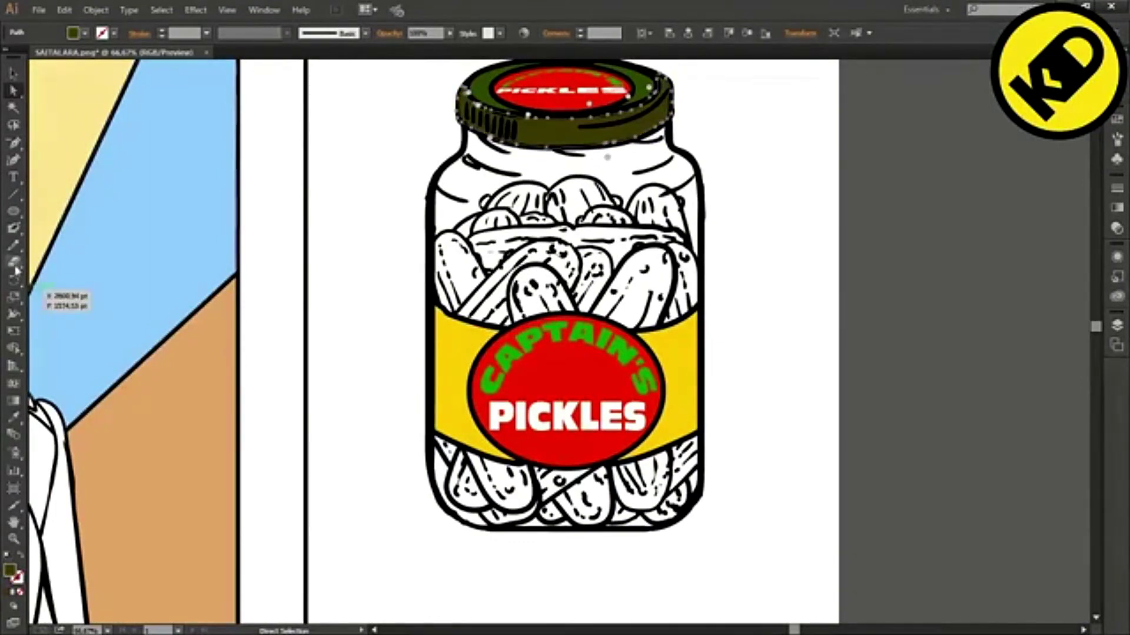
# Brush dark olive shading onto the pickles below and above the label, leaving light areas unpainted.
pyautogui.click(15, 228)
pyautogui.moveTo(438, 437); pyautogui.dragTo(477, 506)
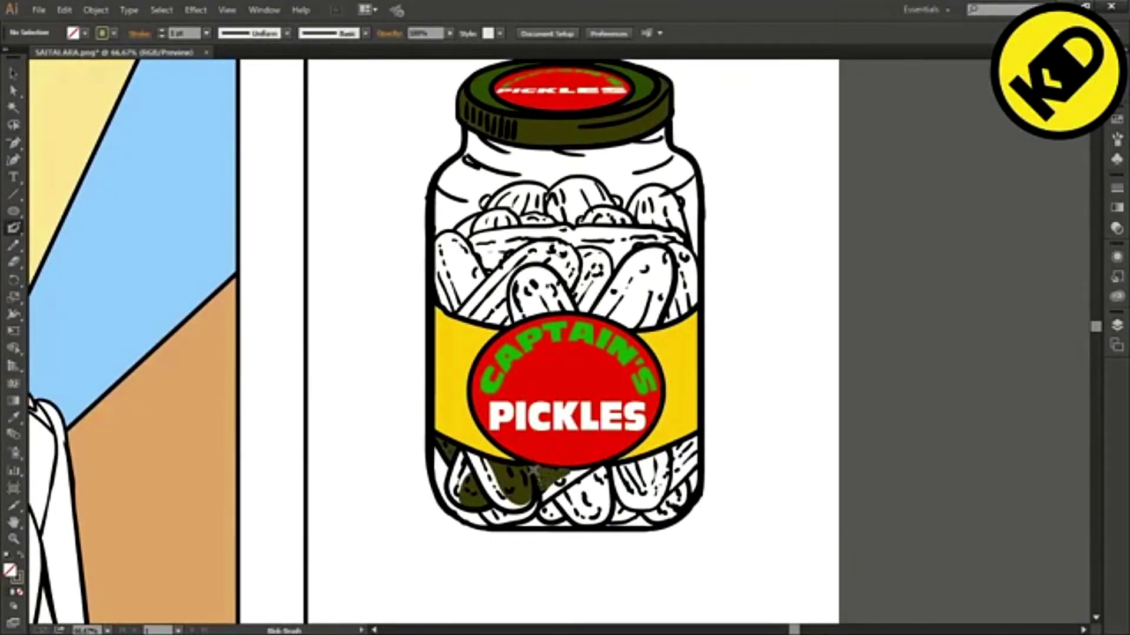
pyautogui.moveTo(582, 517); pyautogui.dragTo(550, 493)
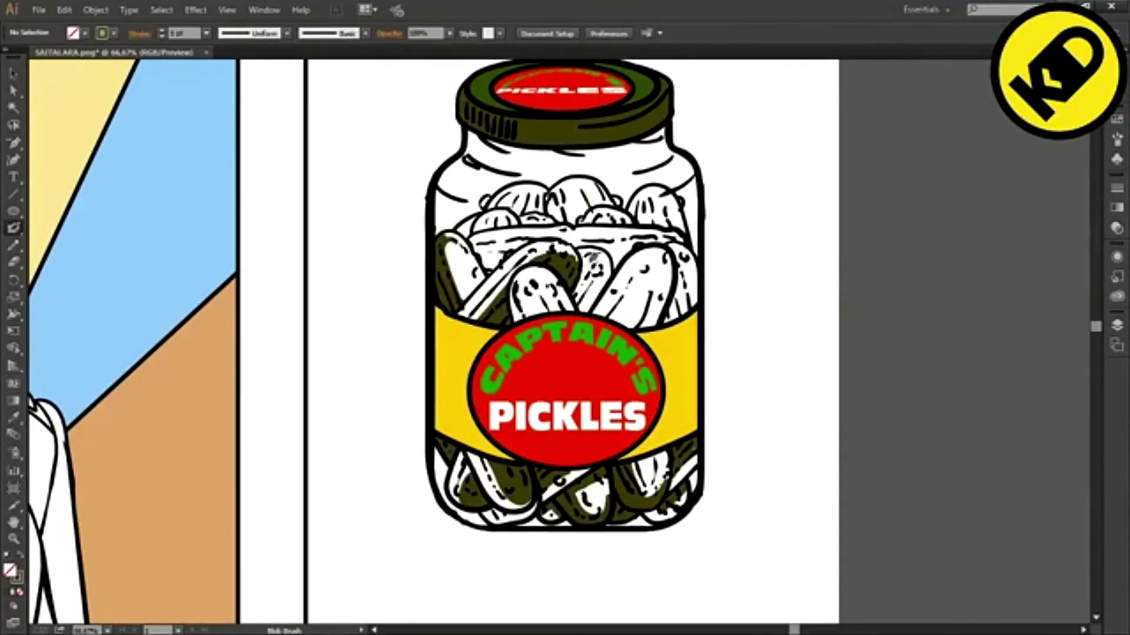
pyautogui.moveTo(638, 274)
pyautogui.mouseDown()
pyautogui.moveTo(629, 306)
pyautogui.moveTo(640, 246)
pyautogui.mouseUp()
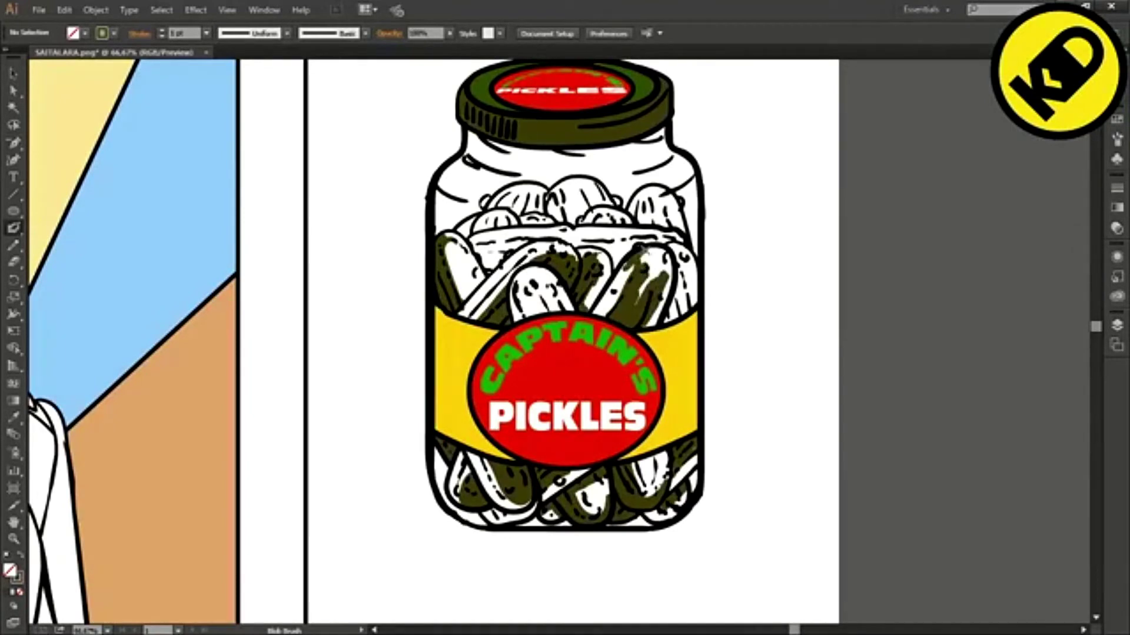
pyautogui.moveTo(669, 318); pyautogui.dragTo(681, 288)
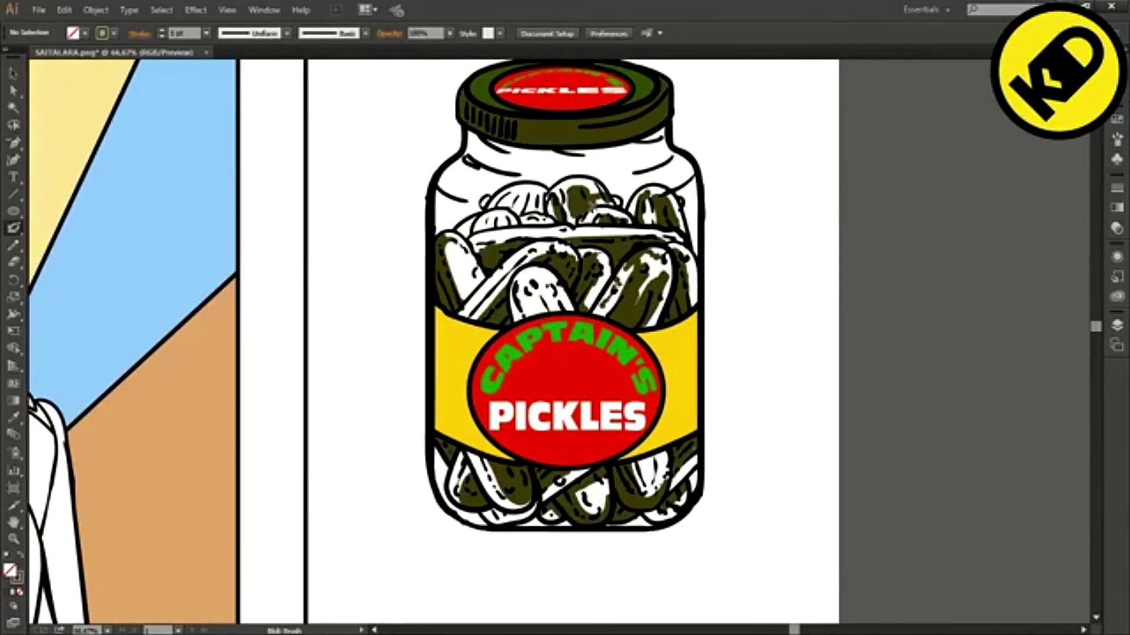
pyautogui.moveTo(536, 197); pyautogui.dragTo(494, 223)
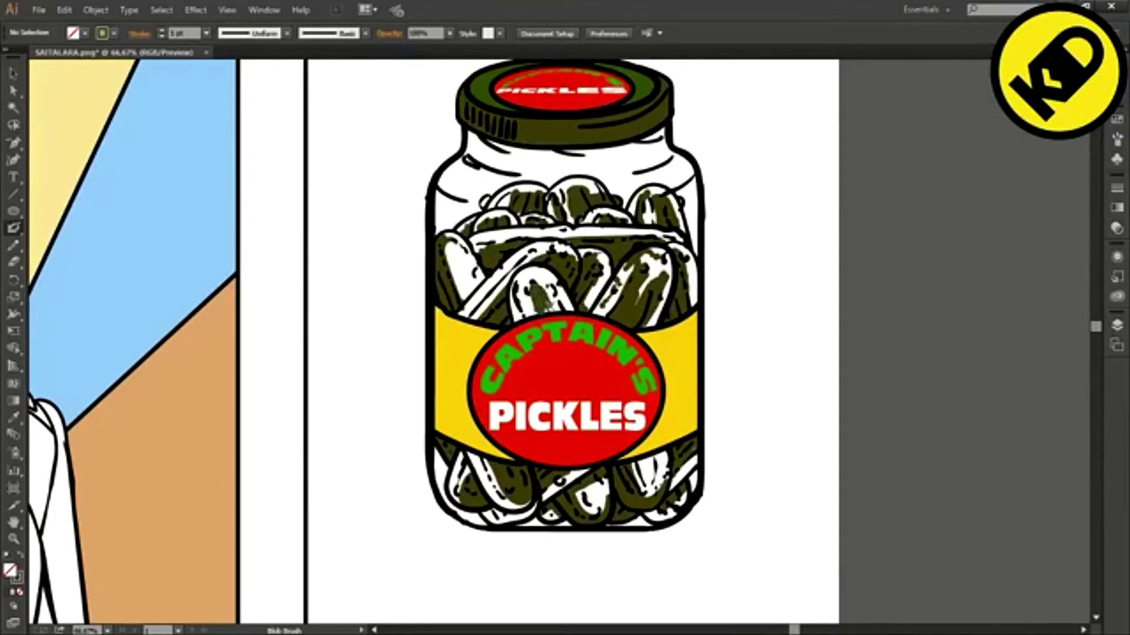
pyautogui.moveTo(562, 288); pyautogui.dragTo(525, 313)
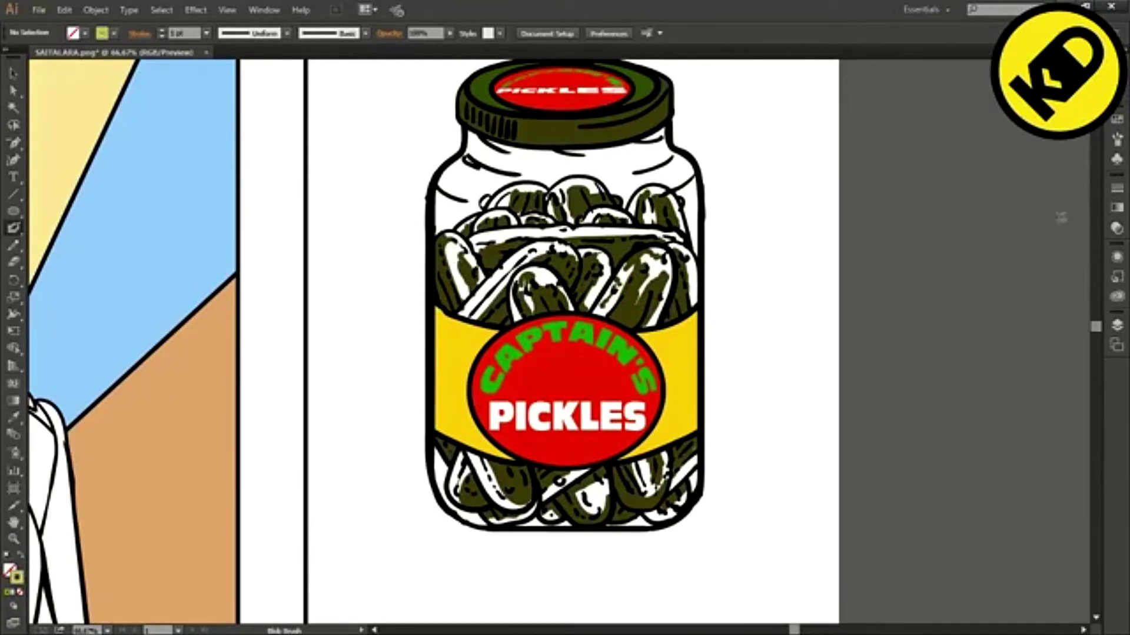
# Brush yellow-green around the edges of the pickles above the label and delete the inner paths to fill them solid.
pyautogui.moveTo(493, 307)
pyautogui.mouseDown()
pyautogui.moveTo(547, 247)
pyautogui.moveTo(578, 259)
pyautogui.moveTo(468, 310)
pyautogui.mouseUp()
pyautogui.moveTo(446, 238); pyautogui.dragTo(458, 241)
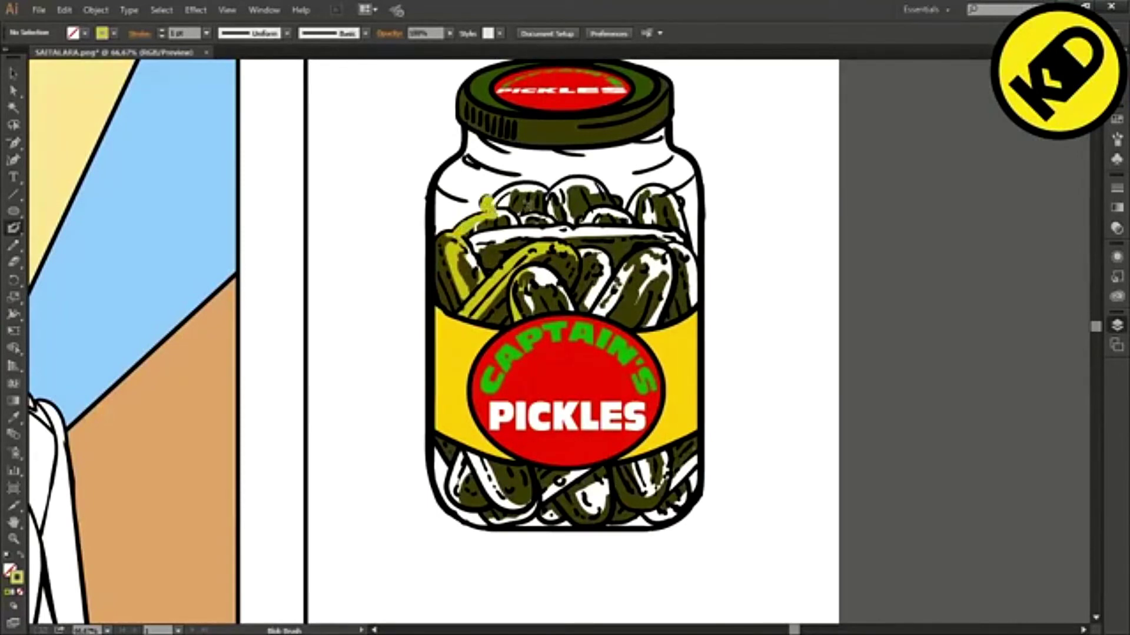
pyautogui.moveTo(494, 200)
pyautogui.mouseDown()
pyautogui.moveTo(588, 180)
pyautogui.moveTo(639, 203)
pyautogui.mouseUp()
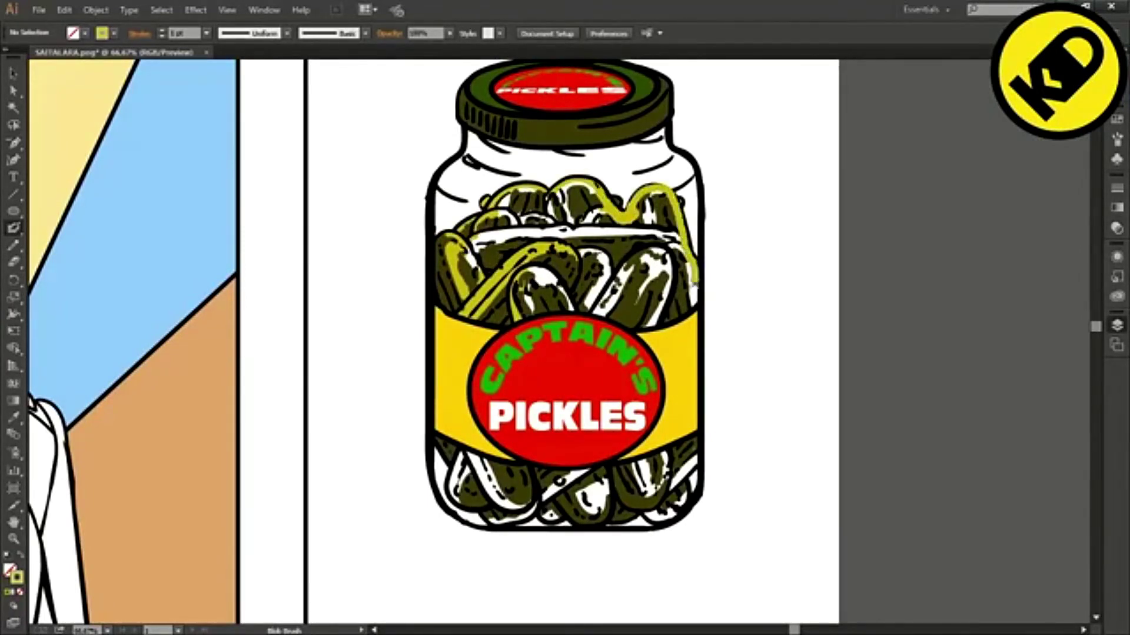
pyautogui.moveTo(694, 286); pyautogui.dragTo(691, 312)
pyautogui.moveTo(691, 306); pyautogui.dragTo(612, 319)
pyautogui.moveTo(523, 273); pyautogui.dragTo(529, 269)
pyautogui.click(13, 92)
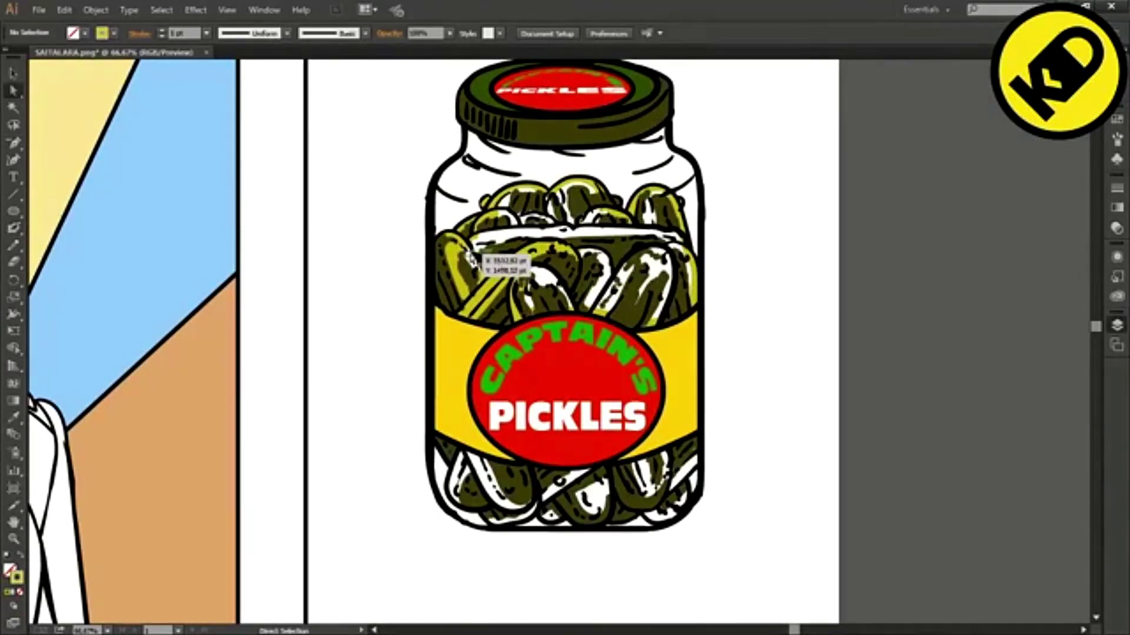
pyautogui.click(478, 243)
pyautogui.press('Delete')
pyautogui.press('Delete')
# Outline the pickles below the label in yellow-green and delete the inner paths to fill that area solid.
pyautogui.click(14, 229)
pyautogui.moveTo(459, 465)
pyautogui.mouseDown()
pyautogui.moveTo(641, 459)
pyautogui.moveTo(656, 521)
pyautogui.mouseUp()
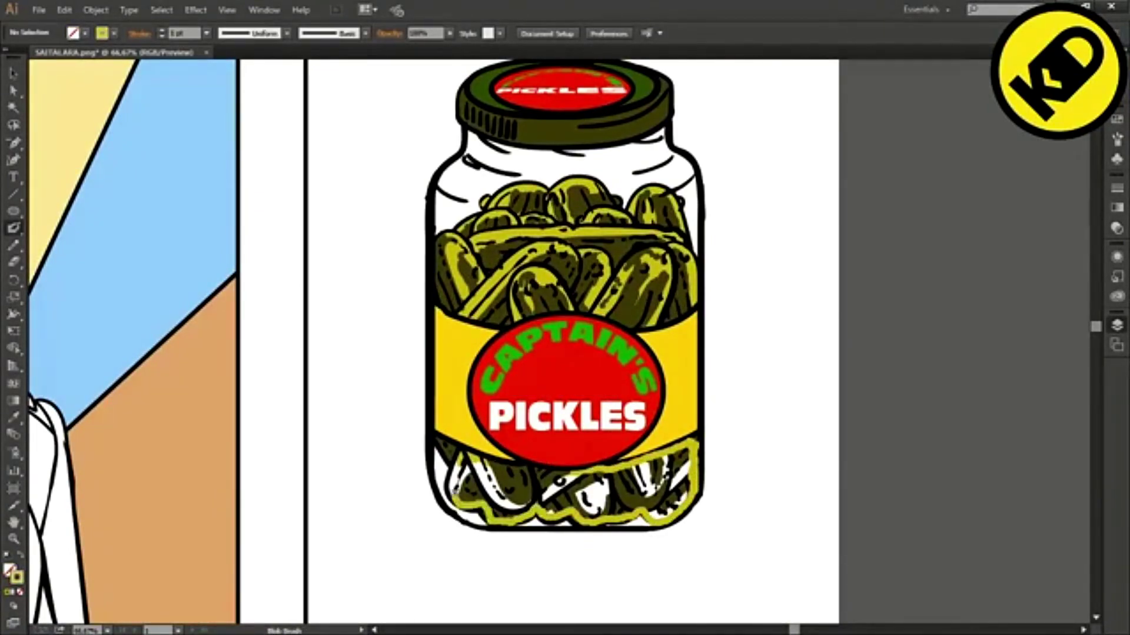
pyautogui.moveTo(454, 492); pyautogui.dragTo(458, 458)
pyautogui.click(14, 92)
pyautogui.click(534, 513)
pyautogui.press('Delete')
pyautogui.press('Delete')
pyautogui.scroll(-5, 714, 369)
pyautogui.scroll(1, 684, 374)
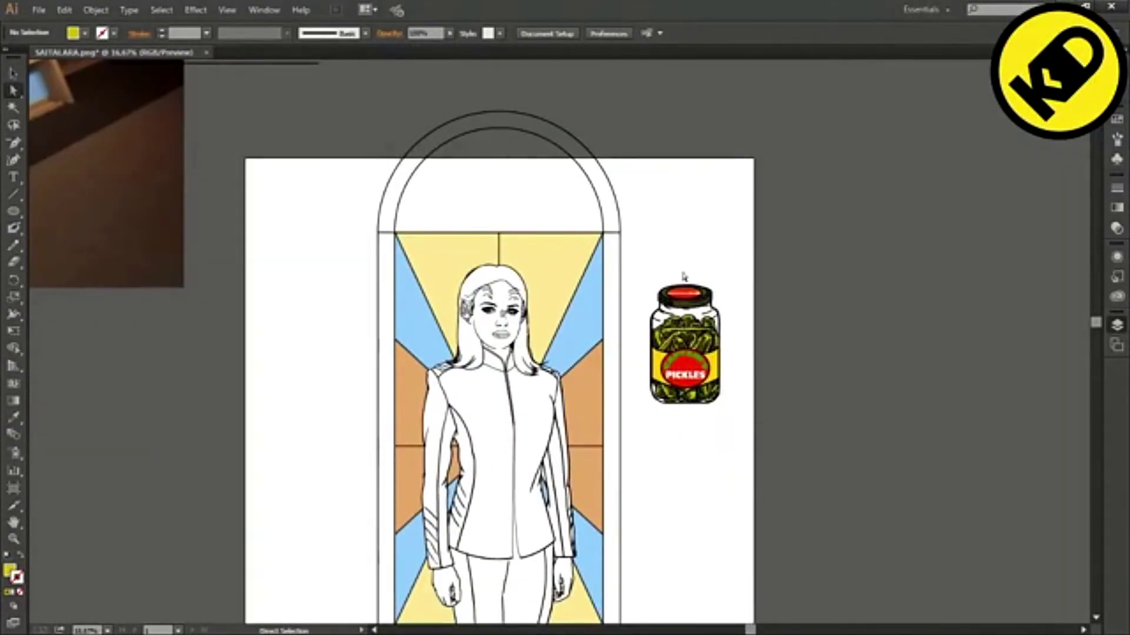
# Brush a pale yellow outline around the empty glass area above the pickles, with nothing selected.
pyautogui.moveTo(739, 268); pyautogui.dragTo(633, 440)
pyautogui.click(540, 307)
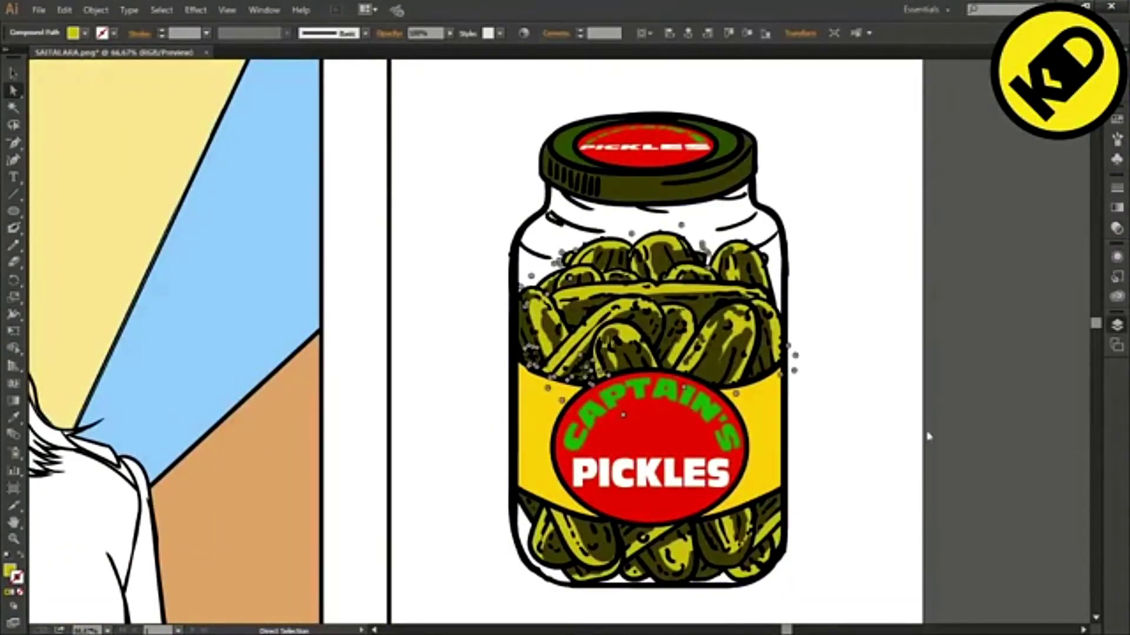
pyautogui.click(162, 10)
pyautogui.click(183, 53)
pyautogui.hotkey('shift', 'b')
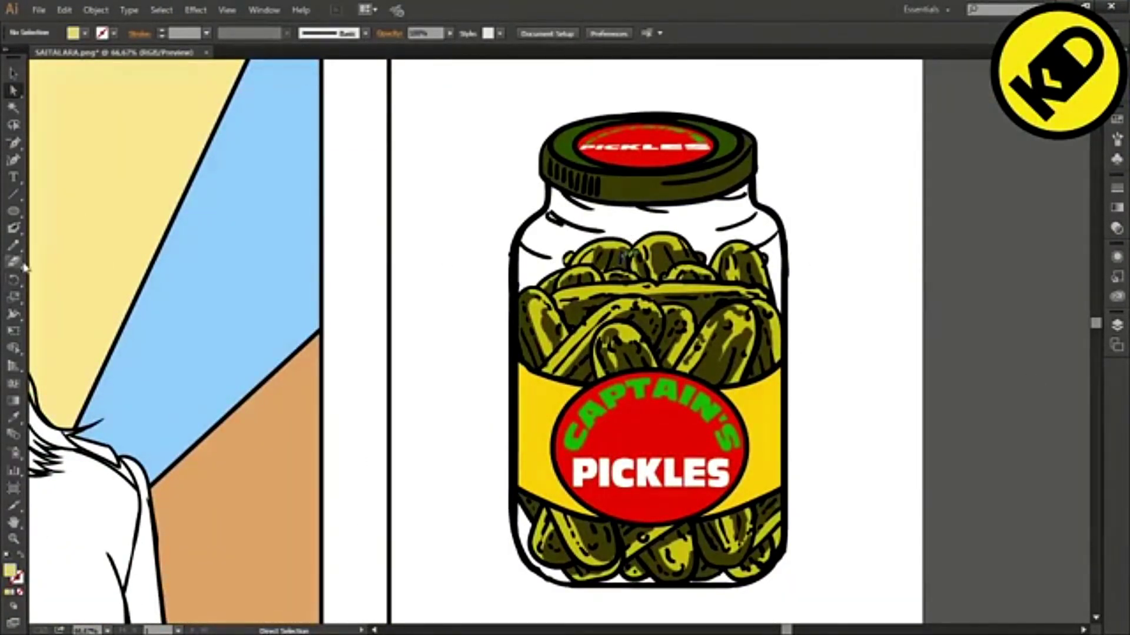
pyautogui.click(14, 229)
pyautogui.moveTo(553, 191)
pyautogui.mouseDown()
pyautogui.moveTo(521, 275)
pyautogui.moveTo(562, 265)
pyautogui.mouseUp()
pyautogui.moveTo(562, 265); pyautogui.dragTo(636, 239)
pyautogui.moveTo(637, 238)
pyautogui.mouseDown()
pyautogui.moveTo(723, 239)
pyautogui.moveTo(760, 203)
pyautogui.moveTo(552, 193)
pyautogui.mouseUp()
# Delete the pale yellow outline's inner paths to fill the upper glass, and brush the same color into the jar's bottom gaps.
pyautogui.click(14, 91)
pyautogui.click(559, 235)
pyautogui.press('Delete')
pyautogui.press('Delete')
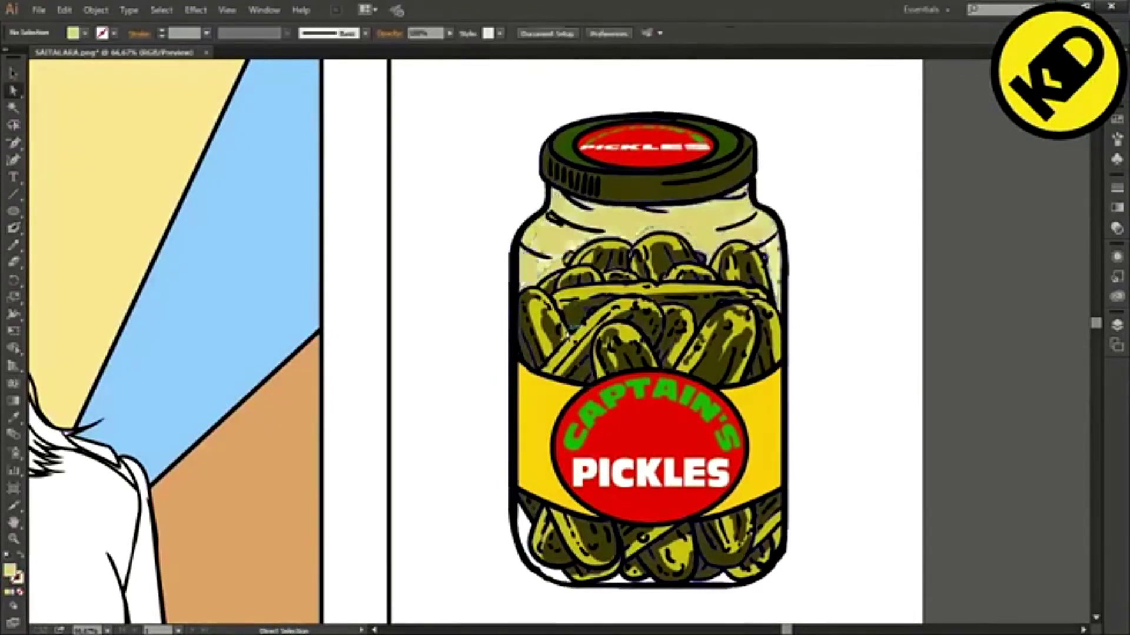
pyautogui.click(16, 229)
pyautogui.moveTo(519, 508)
pyautogui.mouseDown()
pyautogui.moveTo(573, 580)
pyautogui.moveTo(600, 576)
pyautogui.moveTo(530, 538)
pyautogui.mouseUp()
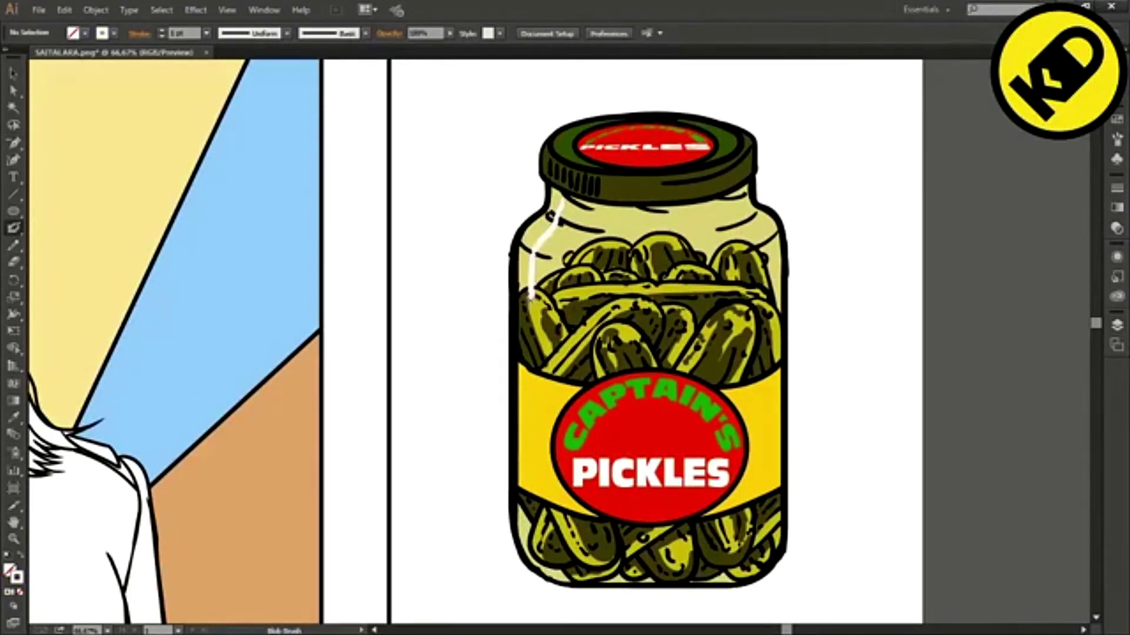
# Brush white reflection highlights along the jar's glass sides, shoulders and base and on the lid.
pyautogui.moveTo(532, 297); pyautogui.dragTo(533, 362)
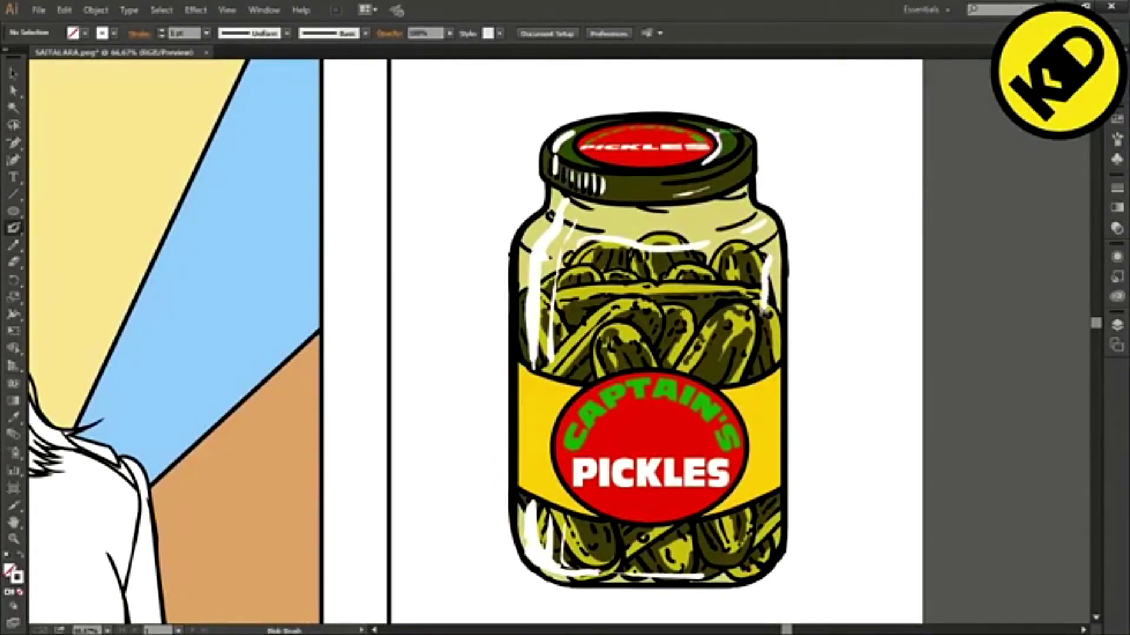
pyautogui.moveTo(747, 508); pyautogui.dragTo(748, 563)
pyautogui.scroll(-3, 731, 500)
pyautogui.scroll(-2, 731, 483)
pyautogui.scroll(3, 647, 458)
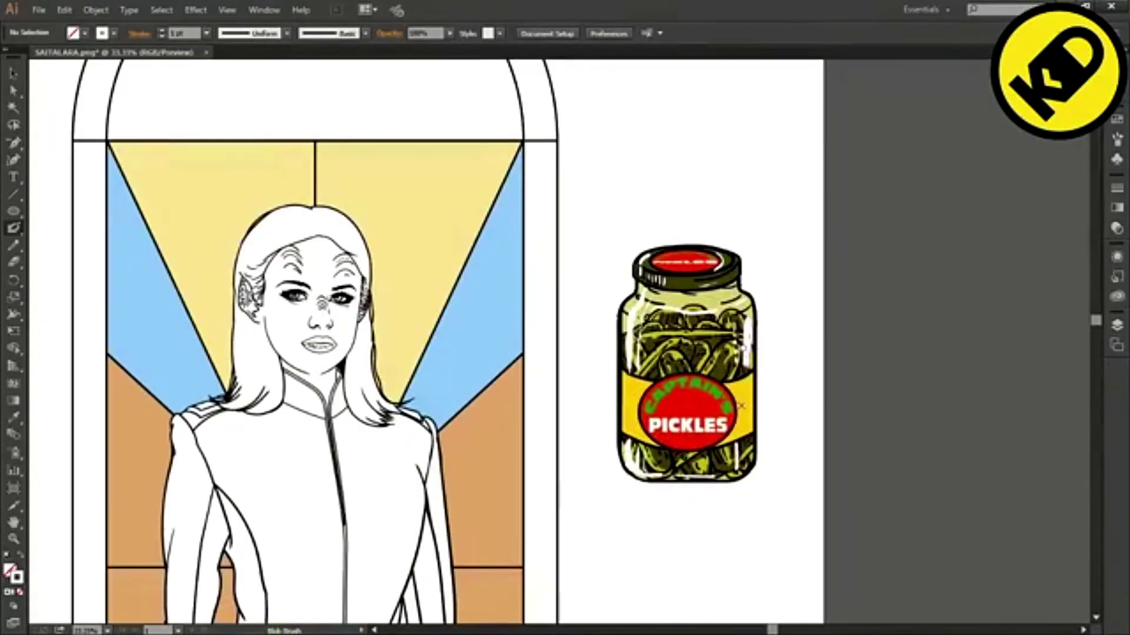
# Delete stray anchor points from the white glass highlights to smooth their edges.
pyautogui.press('-')
pyautogui.click(612, 287)
pyautogui.click(628, 184)
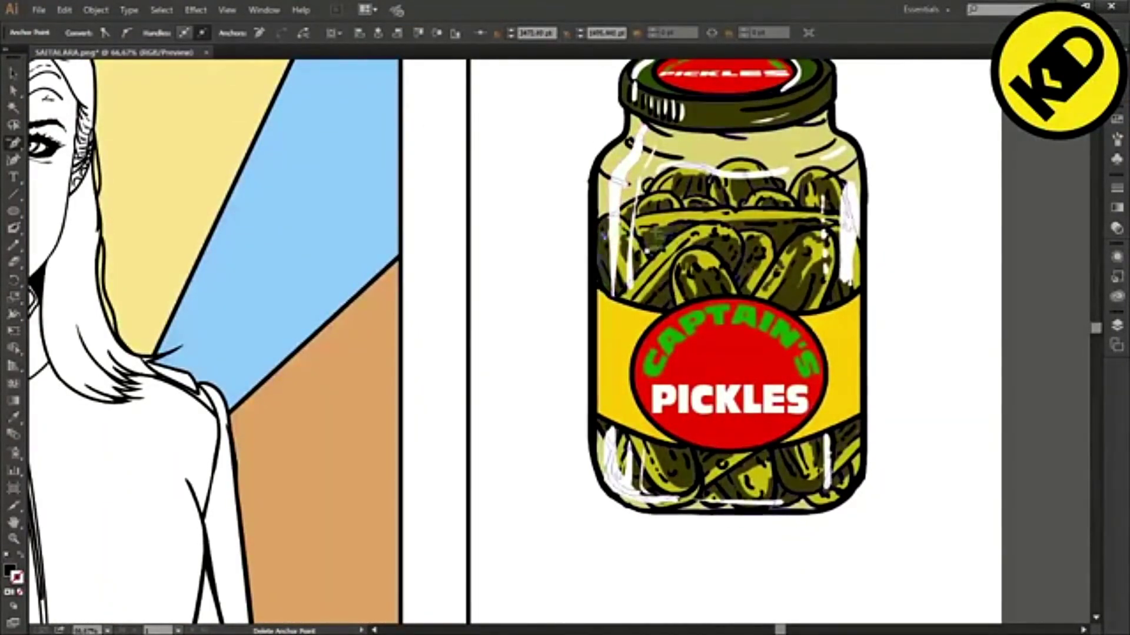
pyautogui.click(662, 169)
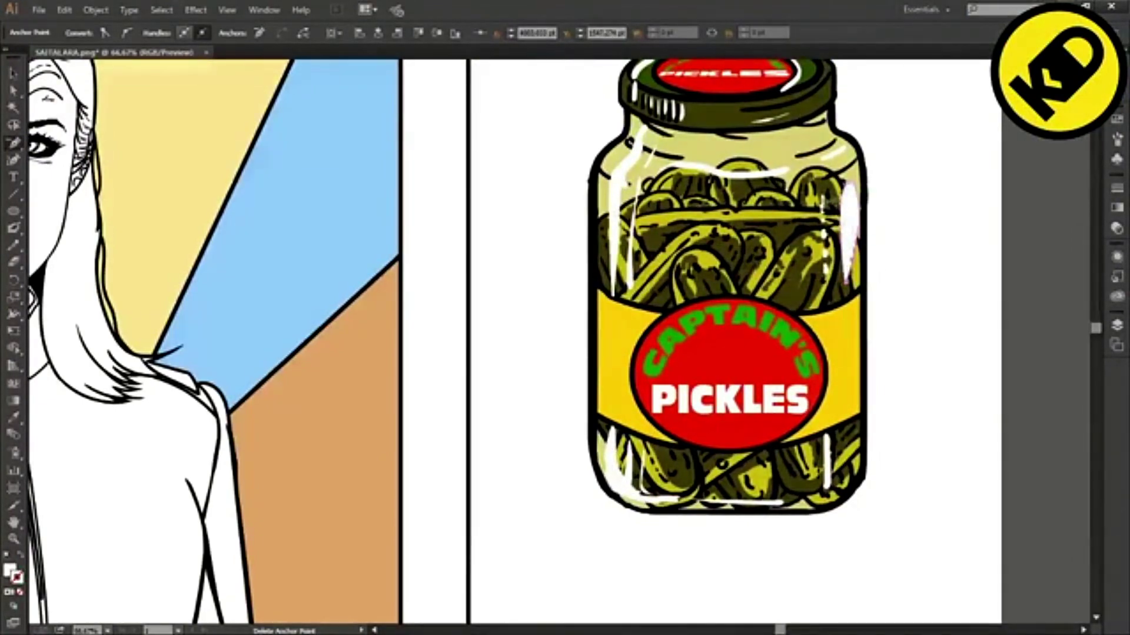
# Brush short white highlight strokes onto the right end of the lid's side rim.
pyautogui.scroll(-1, 631, 303)
pyautogui.hotkey('shift', 'b')
pyautogui.moveTo(766, 145); pyautogui.dragTo(765, 158)
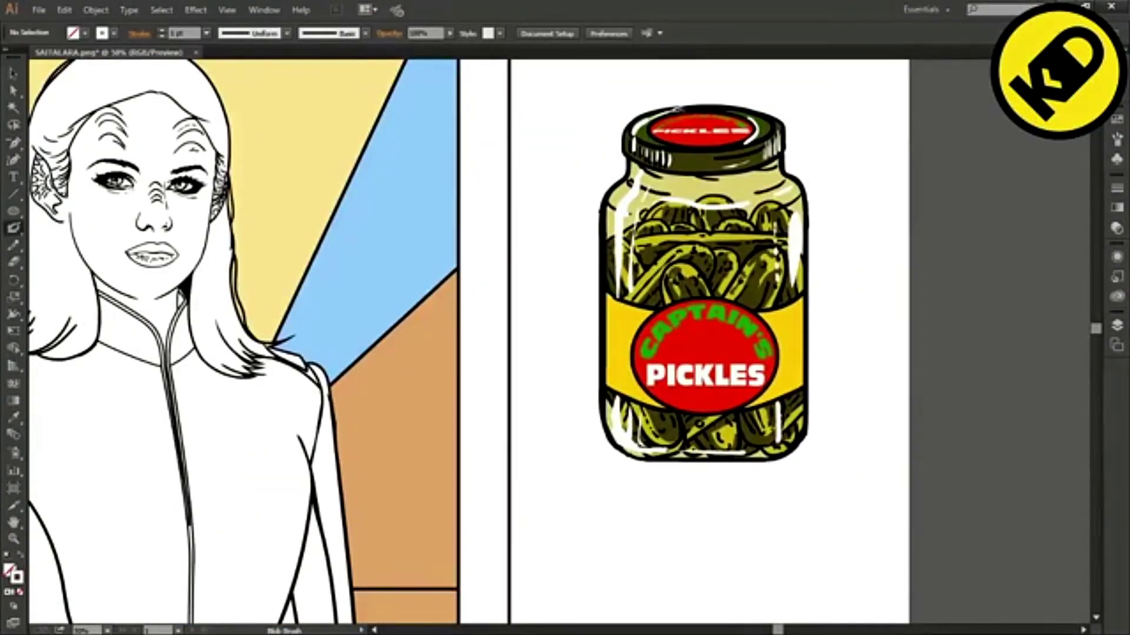
# Give the arched CAPTAIN'S text on the front label a yellow outline and select the whole jar artwork.
pyautogui.keyDown('ctrl'); pyautogui.click(644, 131); pyautogui.keyUp('ctrl')
pyautogui.hotkey('ctrl', 'shift', 'a')
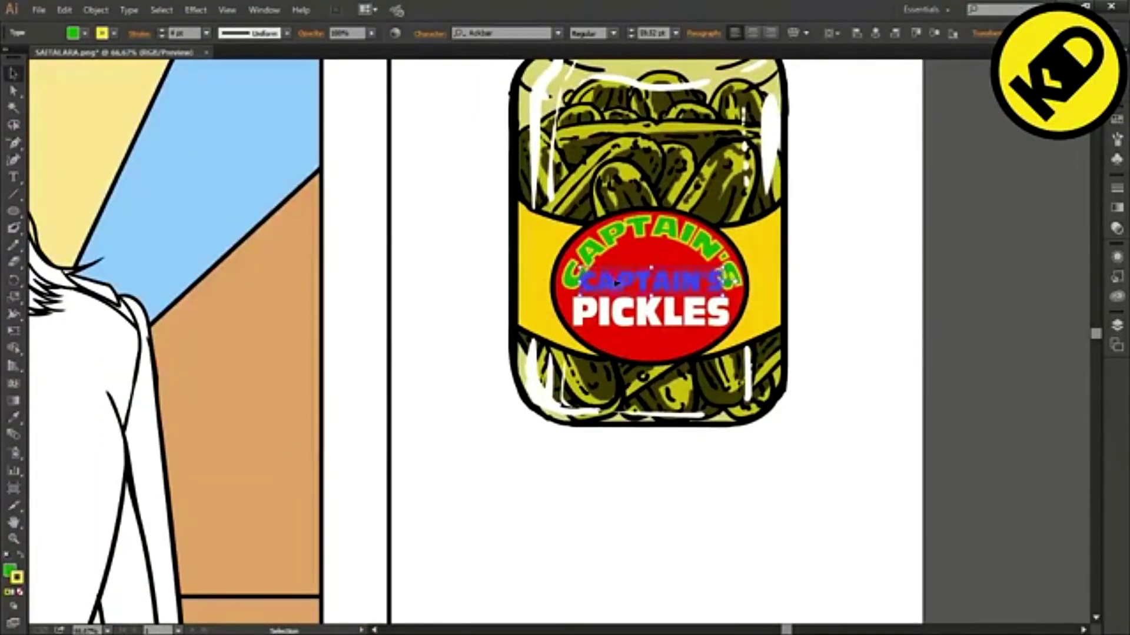
pyautogui.click(651, 312)
pyautogui.click(968, 391)
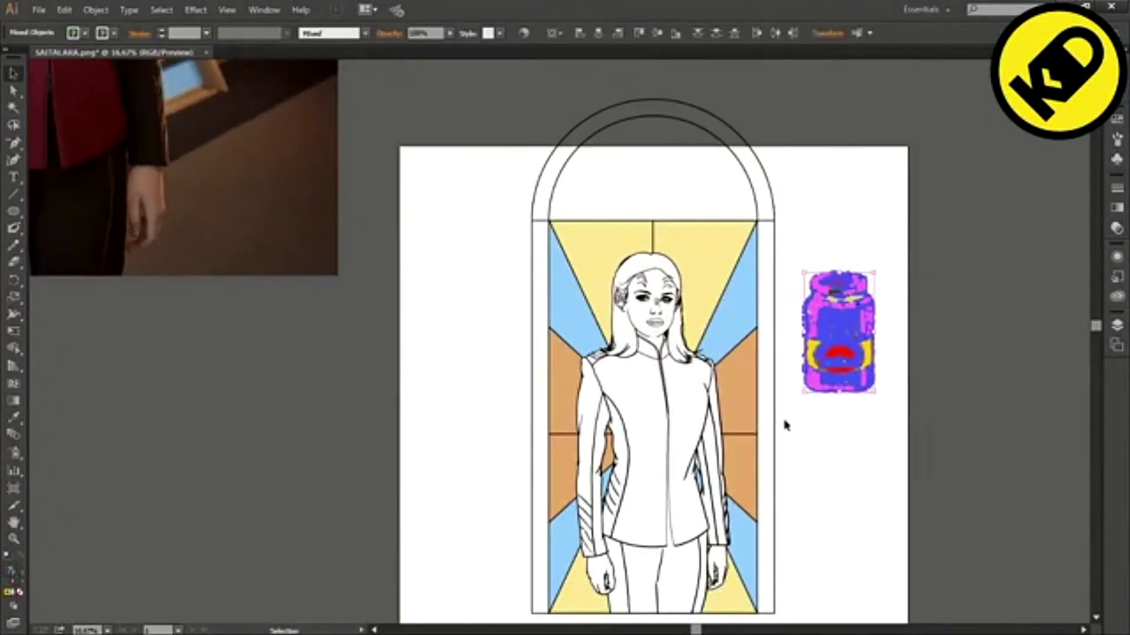
# Move the jar off the artboard and place a copy, tilted clockwise and sized to fit, inside the arch above the woman.
pyautogui.moveTo(842, 330); pyautogui.dragTo(1040, 314)
pyautogui.click(805, 373)
pyautogui.hotkey('ctrl', 'v')
pyautogui.moveTo(571, 338); pyautogui.dragTo(670, 182)
pyautogui.moveTo(693, 124); pyautogui.dragTo(667, 168)
pyautogui.scroll(1, 666, 168)
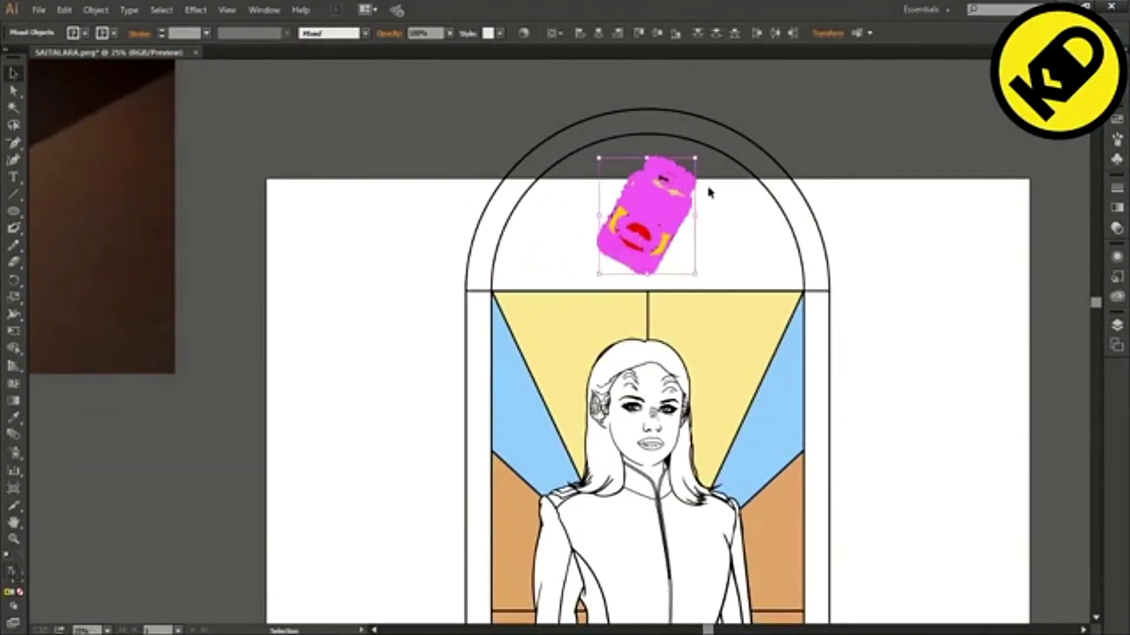
pyautogui.hotkey('ctrl', '=')
pyautogui.press('q')
pyautogui.moveTo(665, 113)
pyautogui.mouseDown()
pyautogui.moveTo(703, 376)
pyautogui.moveTo(695, 130)
pyautogui.mouseUp()
pyautogui.press('v')
pyautogui.hotkey('ctrl', '-')
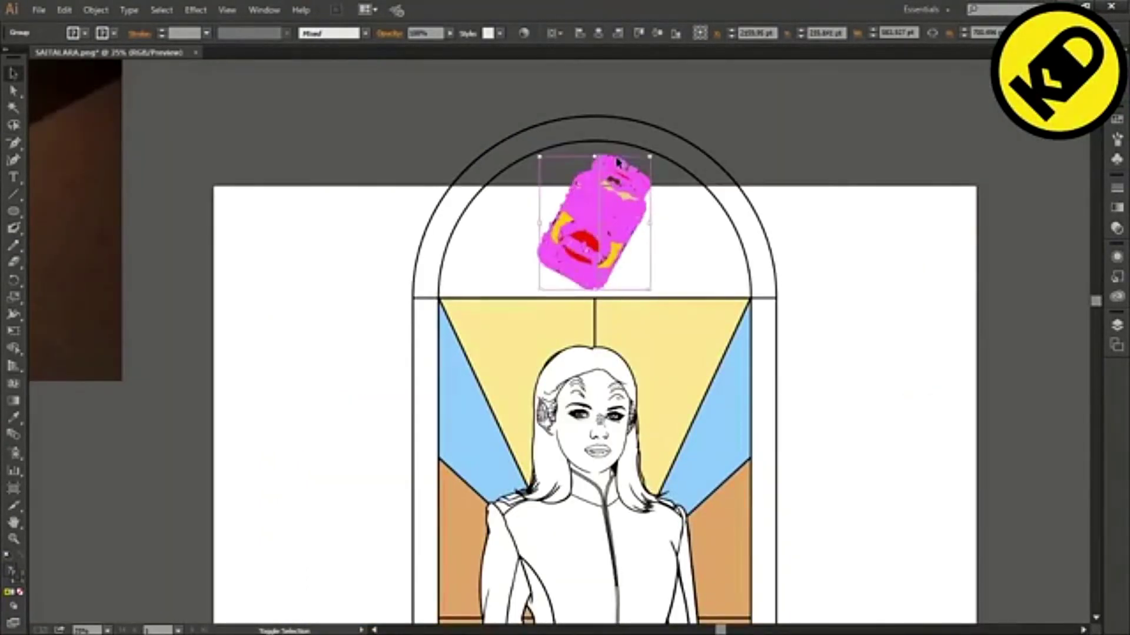
# Copy the background's vertical centre line into the arch so that its upper end meets the inner arch curve.
pyautogui.scroll(1, 605, 333)
pyautogui.click(593, 320)
pyautogui.hotkey('ctrl', 'c')
pyautogui.hotkey('ctrl', 'v')
pyautogui.moveTo(592, 97); pyautogui.dragTo(591, 99)
pyautogui.scroll(4, 590, 87)
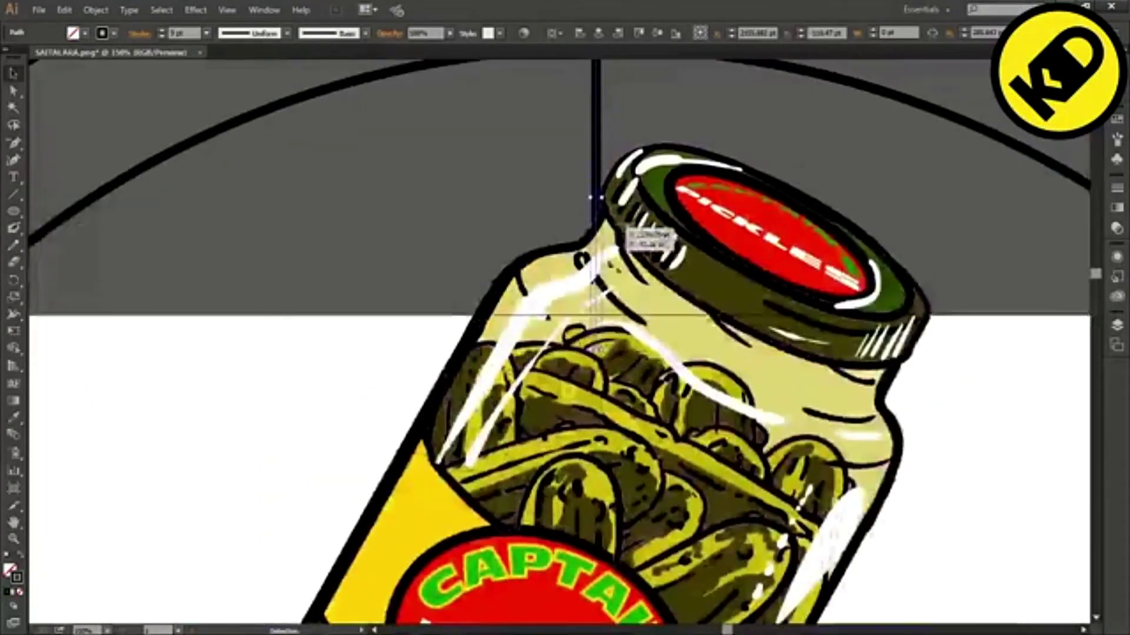
# Stretch the arch's centre line down to the arch's base and align it with the vertical line below.
pyautogui.moveTo(654, 399); pyautogui.dragTo(601, 279)
pyautogui.scroll(-3, 600, 277)
pyautogui.moveTo(583, 457); pyautogui.dragTo(582, 476)
pyautogui.scroll(3, 559, 500)
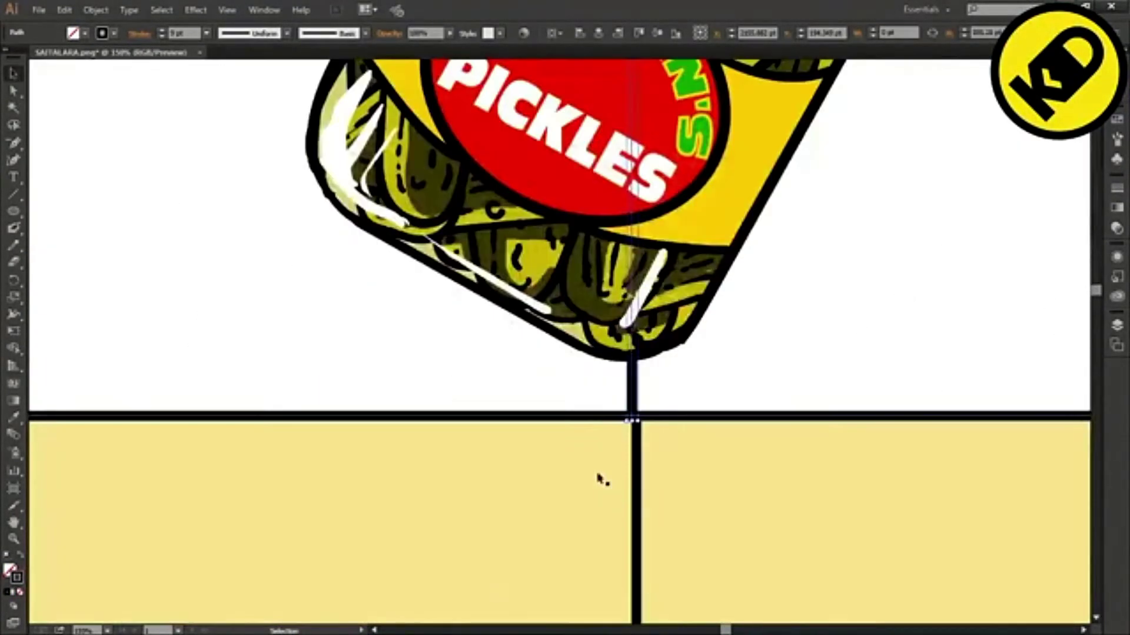
pyautogui.press('Right')
pyautogui.press('Right')
pyautogui.scroll(-2, 624, 530)
pyautogui.scroll(-1, 736, 340)
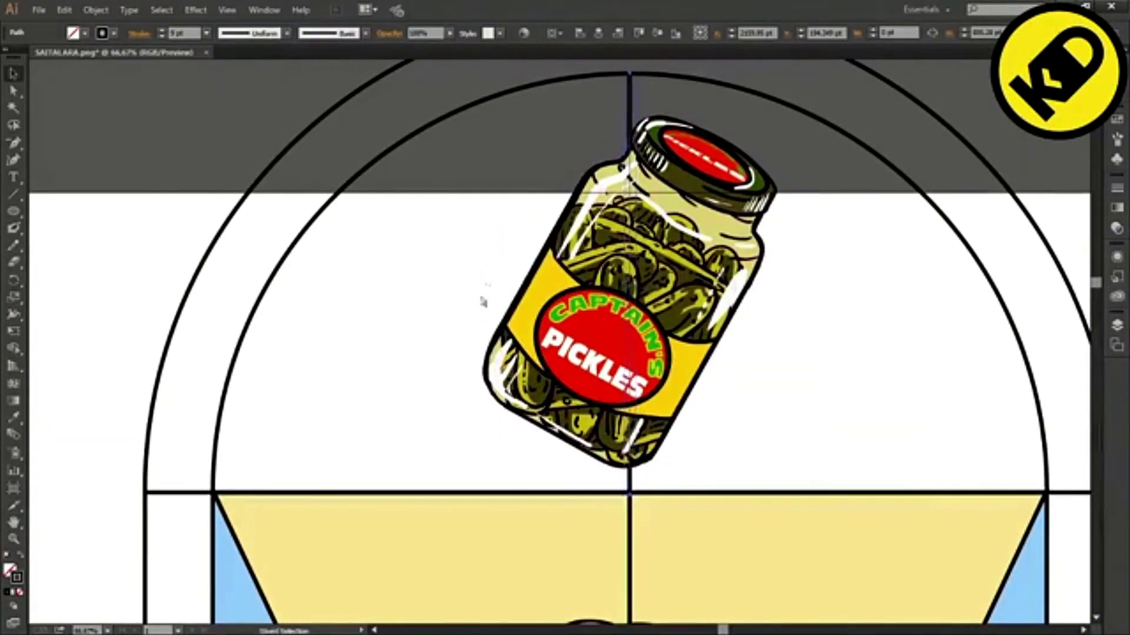
pyautogui.scroll(-1, 479, 302)
pyautogui.press('\\')
pyautogui.moveTo(737, 309); pyautogui.dragTo(737, 411)
pyautogui.press('v')
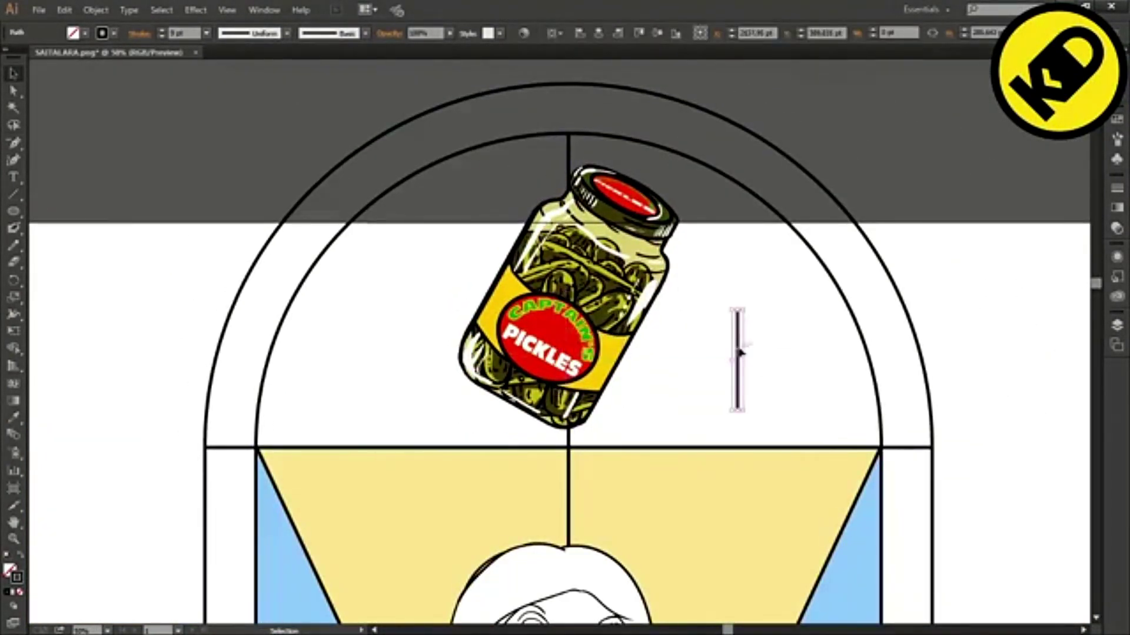
pyautogui.press('Delete')
# Add a copied diagonal divider running from behind the jar to the upper right of the inner arch.
pyautogui.doubleClick(568, 147)
pyautogui.keyDown('alt'); pyautogui.moveTo(568, 147); pyautogui.dragTo(793, 230); pyautogui.keyUp('alt')
pyautogui.doubleClick(703, 265)
pyautogui.press('a')
pyautogui.moveTo(560, 499); pyautogui.dragTo(563, 324)
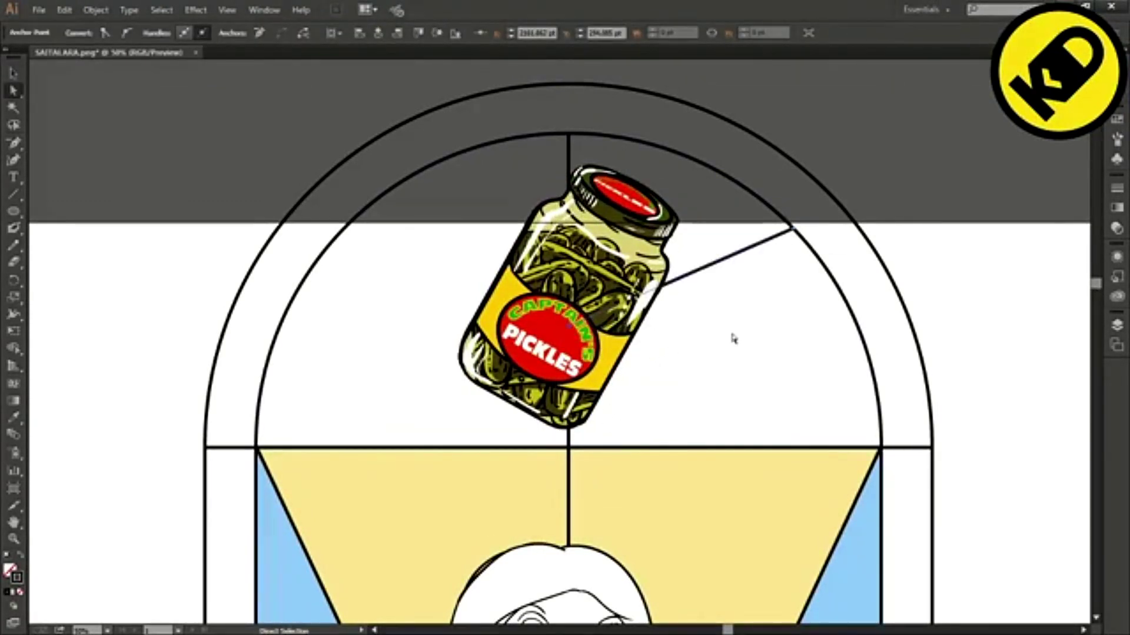
# Place a mirrored copy of the diagonal divider so that it meets the inner arch's upper left side.
pyautogui.press('v')
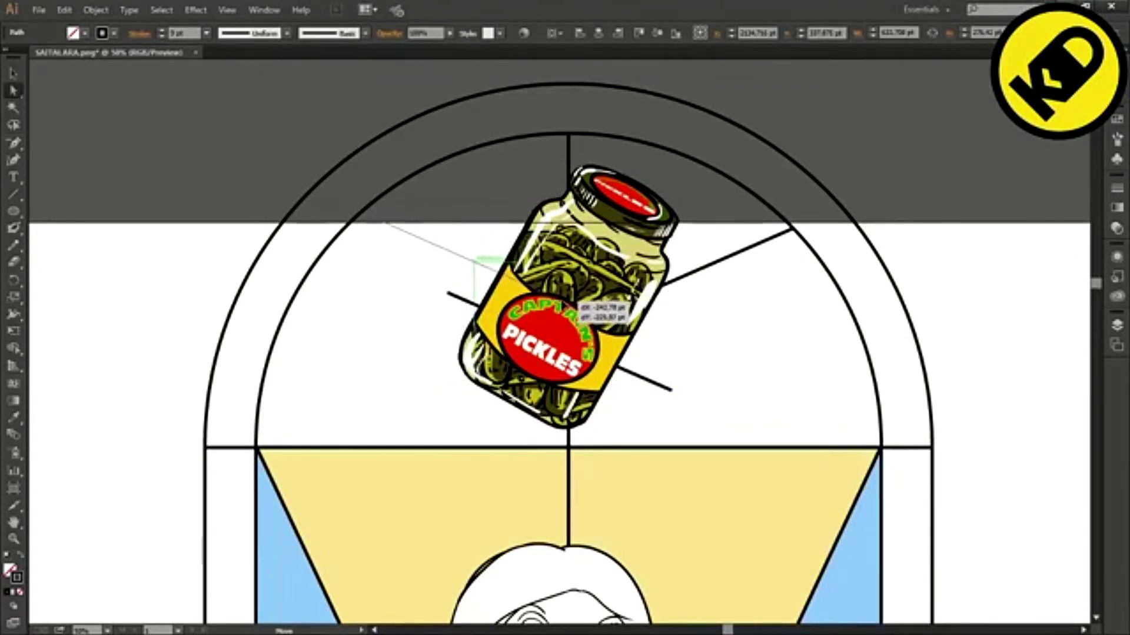
pyautogui.scroll(3, 421, 257)
pyautogui.scroll(-3, 467, 278)
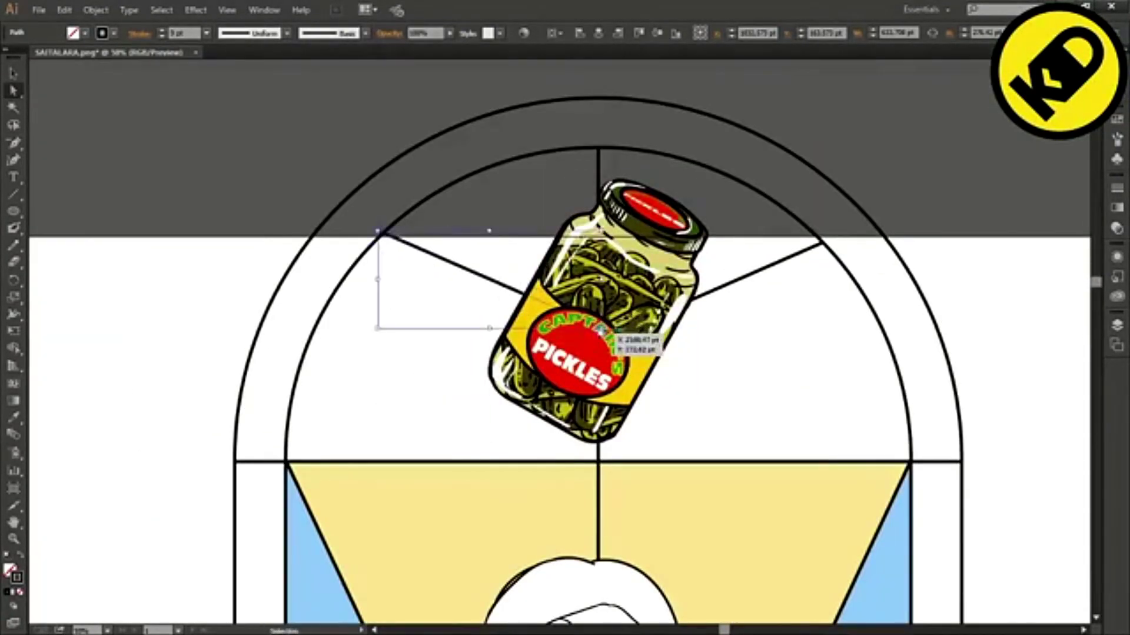
pyautogui.moveTo(600, 329)
pyautogui.mouseDown()
pyautogui.moveTo(598, 312)
pyautogui.moveTo(599, 342)
pyautogui.mouseUp()
pyautogui.click(778, 263)
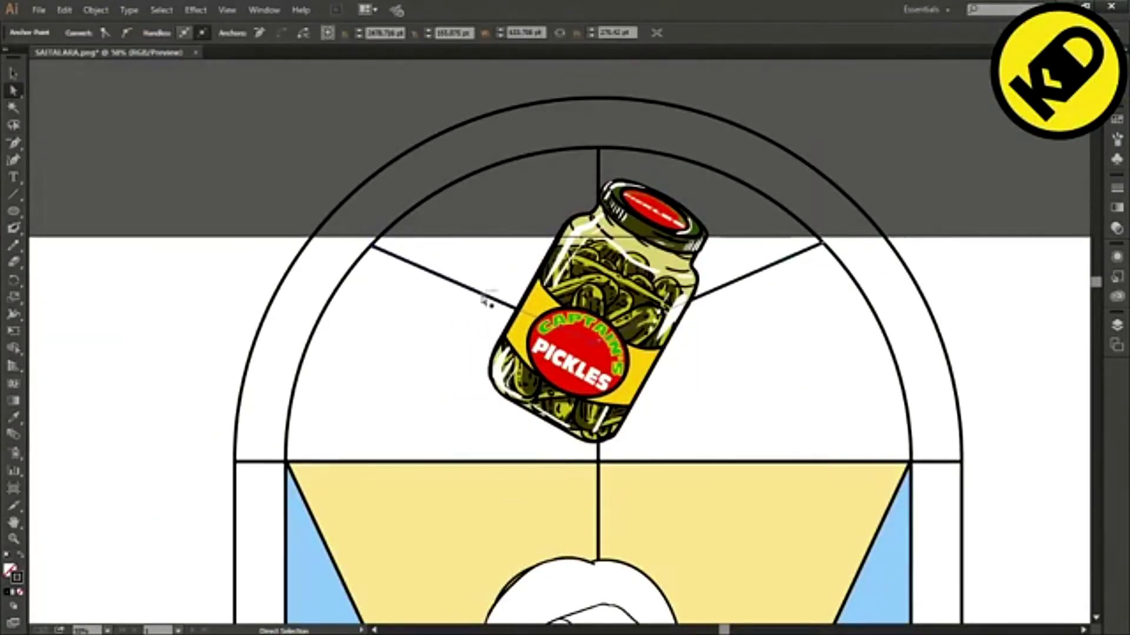
# Add a mirrored pair of diagonal dividers running from behind the jar down to both sides of the arch's base line.
pyautogui.click(948, 292)
pyautogui.click(735, 282)
pyautogui.press('v')
pyautogui.moveTo(736, 282); pyautogui.dragTo(698, 331)
pyautogui.moveTo(330, 288); pyautogui.dragTo(790, 394)
pyautogui.moveTo(736, 368); pyautogui.dragTo(742, 396)
pyautogui.moveTo(598, 429); pyautogui.dragTo(599, 463)
pyautogui.click(749, 474)
pyautogui.scroll(1, 750, 474)
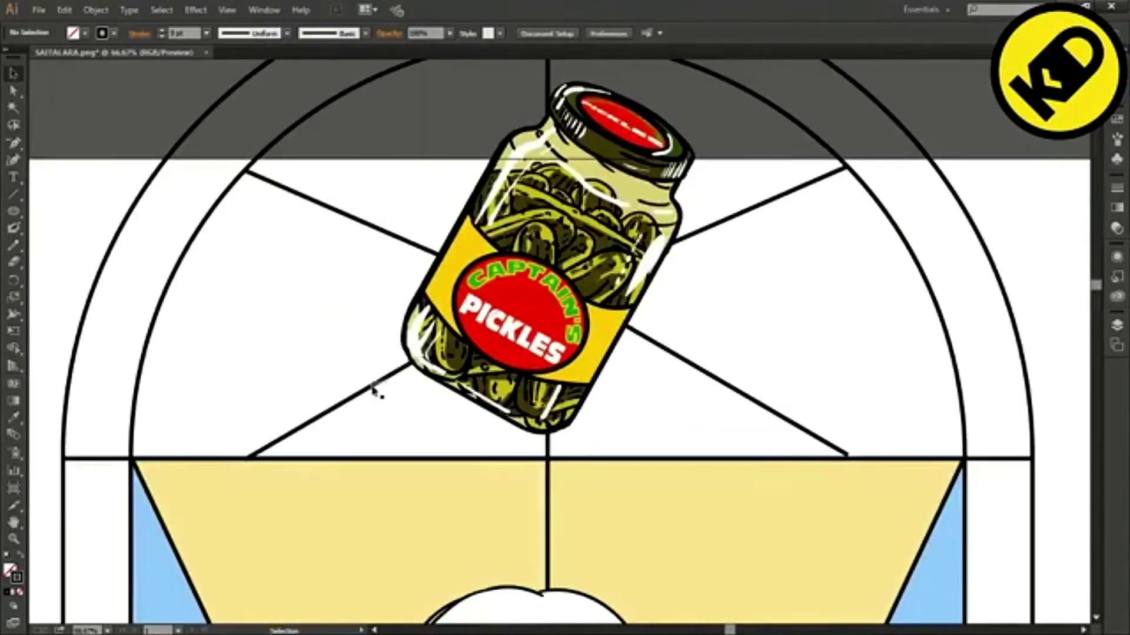
# Adjust the outer end points of the two lower diagonal dividers to meet the arch's base line.
pyautogui.press('a')
pyautogui.scroll(1, 243, 462)
pyautogui.click(243, 447)
pyautogui.scroll(2, 242, 448)
pyautogui.moveTo(243, 447); pyautogui.dragTo(242, 444)
pyautogui.scroll(-4, 308, 471)
pyautogui.scroll(3, 715, 459)
pyautogui.click(802, 493)
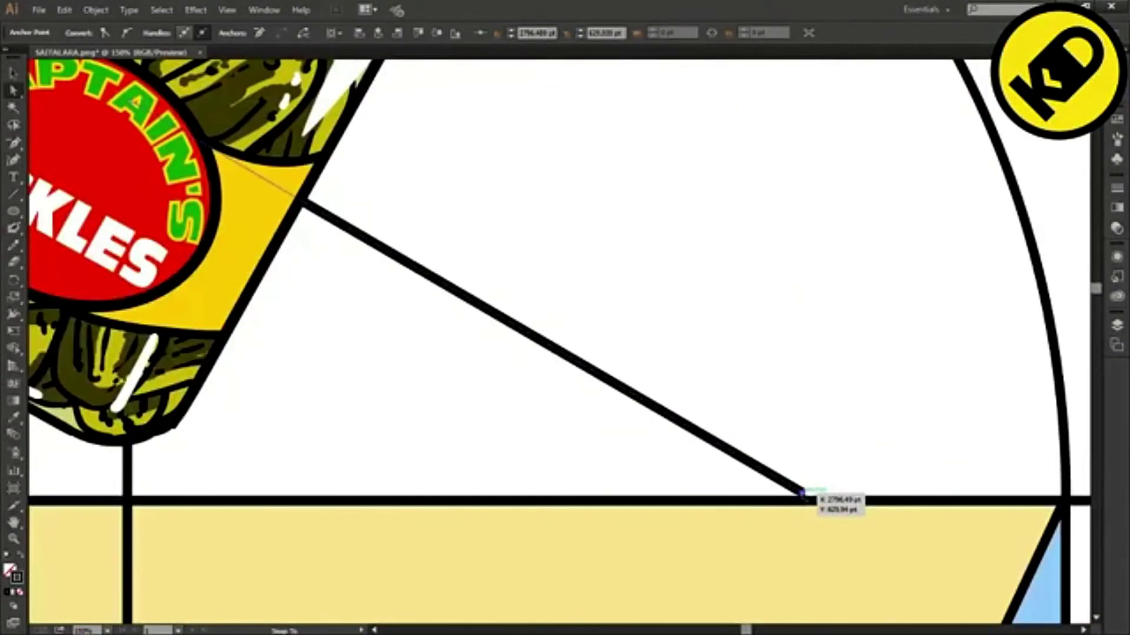
pyautogui.scroll(-4, 752, 424)
# Adjust the steeper upper left divider's outer end and draw more lines from the jar to the arch's upper right, lower right and lower left.
pyautogui.scroll(2, 752, 423)
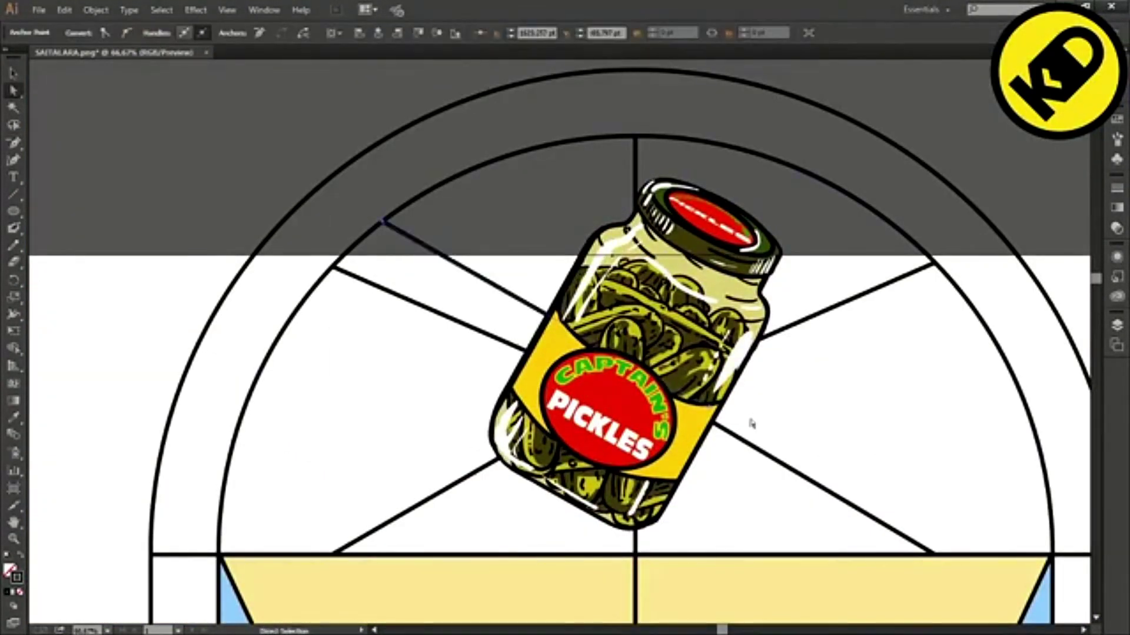
pyautogui.moveTo(383, 222); pyautogui.dragTo(404, 206)
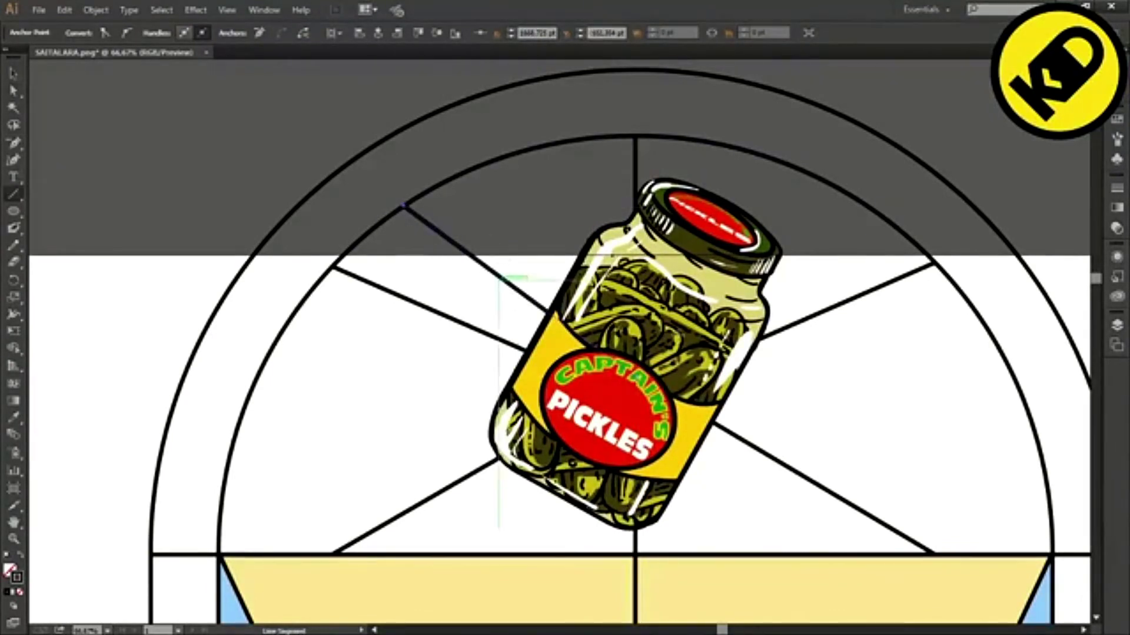
pyautogui.moveTo(635, 374); pyautogui.dragTo(863, 204)
pyautogui.moveTo(735, 381); pyautogui.dragTo(1050, 514)
pyautogui.moveTo(600, 388); pyautogui.dragTo(220, 516)
# Draw two short dividers from the jar to the base line, one to the arch's right side and two to its left.
pyautogui.moveTo(591, 332)
pyautogui.mouseDown()
pyautogui.moveTo(594, 547)
pyautogui.moveTo(612, 554)
pyautogui.mouseUp()
pyautogui.moveTo(676, 465); pyautogui.dragTo(719, 553)
pyautogui.moveTo(735, 383); pyautogui.dragTo(1021, 391)
pyautogui.moveTo(518, 400); pyautogui.dragTo(231, 453)
pyautogui.moveTo(520, 354); pyautogui.dragTo(294, 318)
pyautogui.press('a')
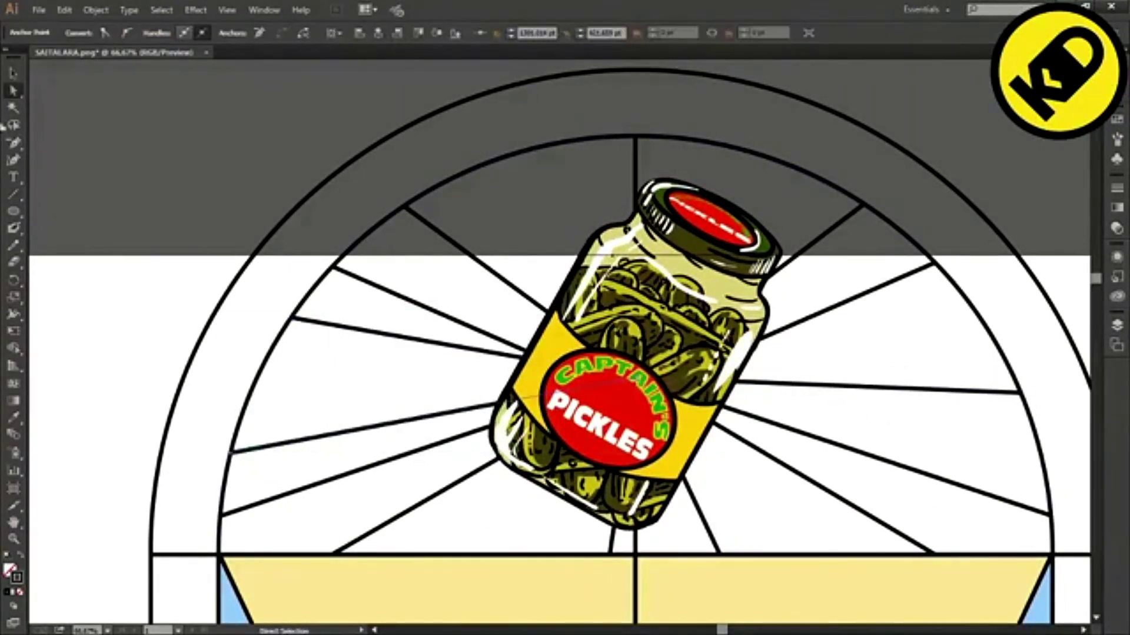
# Fill the remaining wide gaps with more radiating dividers toward the arch's top, both sides and base line.
pyautogui.moveTo(565, 140); pyautogui.dragTo(565, 141)
pyautogui.moveTo(744, 224); pyautogui.dragTo(782, 159)
pyautogui.moveTo(662, 374); pyautogui.dragTo(979, 324)
pyautogui.moveTo(512, 381); pyautogui.dragTo(254, 386)
pyautogui.moveTo(535, 495); pyautogui.dragTo(503, 553)
pyautogui.moveTo(690, 432); pyautogui.dragTo(818, 553)
# Adjust the lower end of the short divider left of the centre line to meet the arch's base line.
pyautogui.scroll(3, 499, 548)
pyautogui.press('a')
pyautogui.moveTo(509, 559); pyautogui.dragTo(513, 557)
pyautogui.scroll(-4, 657, 494)
pyautogui.scroll(3, 853, 188)
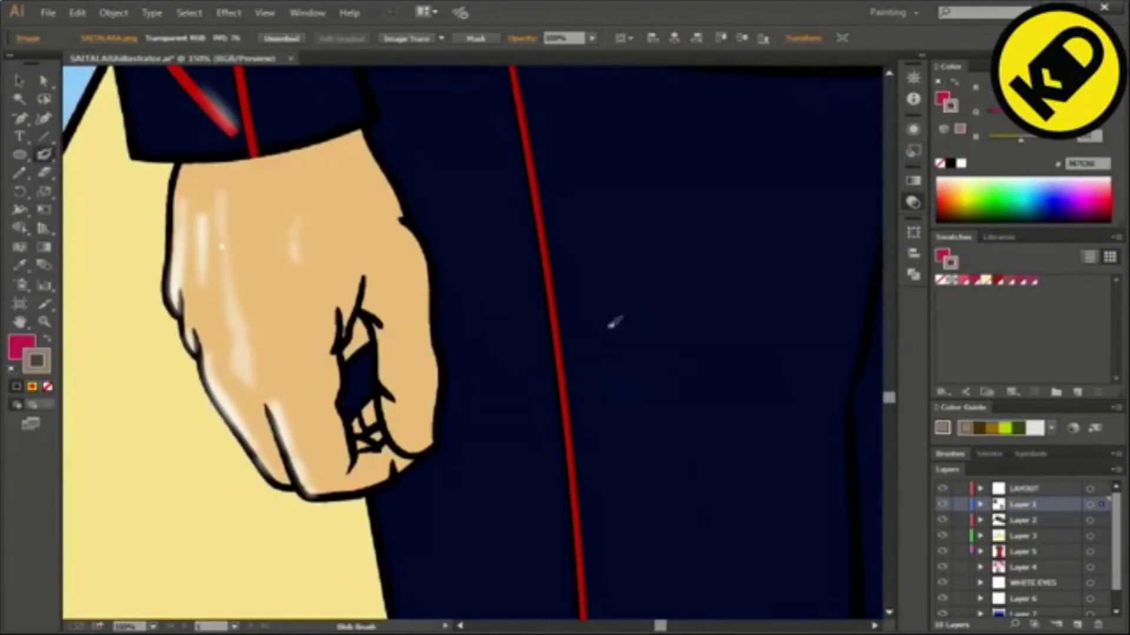
# Expand Layer 1 to list its individual paths.
pyautogui.click(913, 128)
pyautogui.press('p')
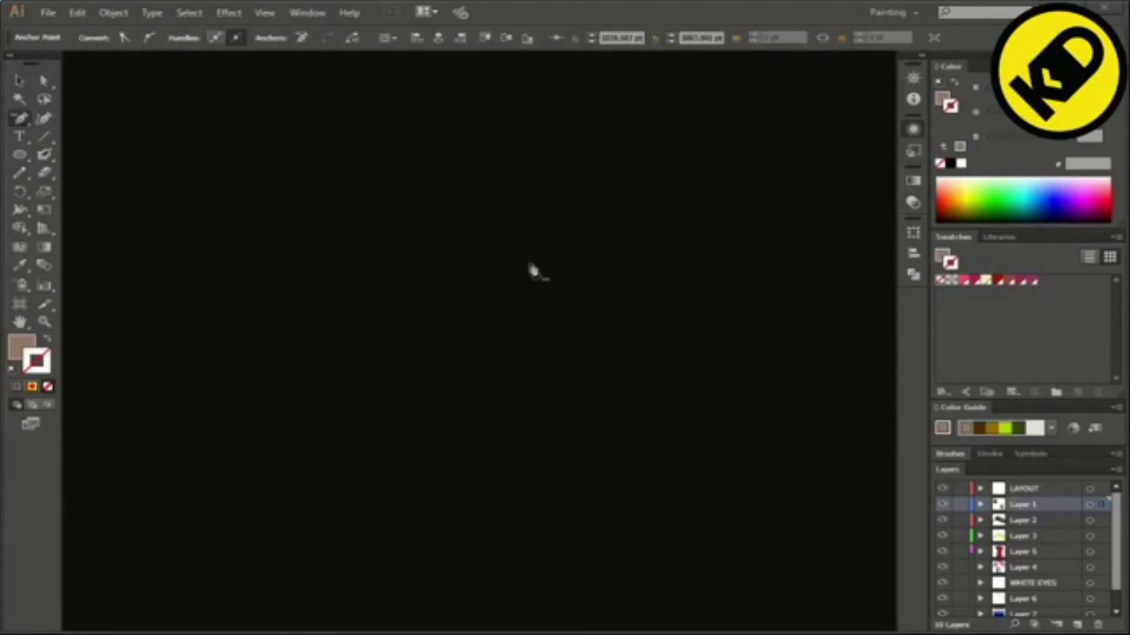
pyautogui.press('v')
pyautogui.press('a')
pyautogui.click(357, 348)
pyautogui.click(507, 38)
pyautogui.click(979, 504)
pyautogui.click(1033, 503)
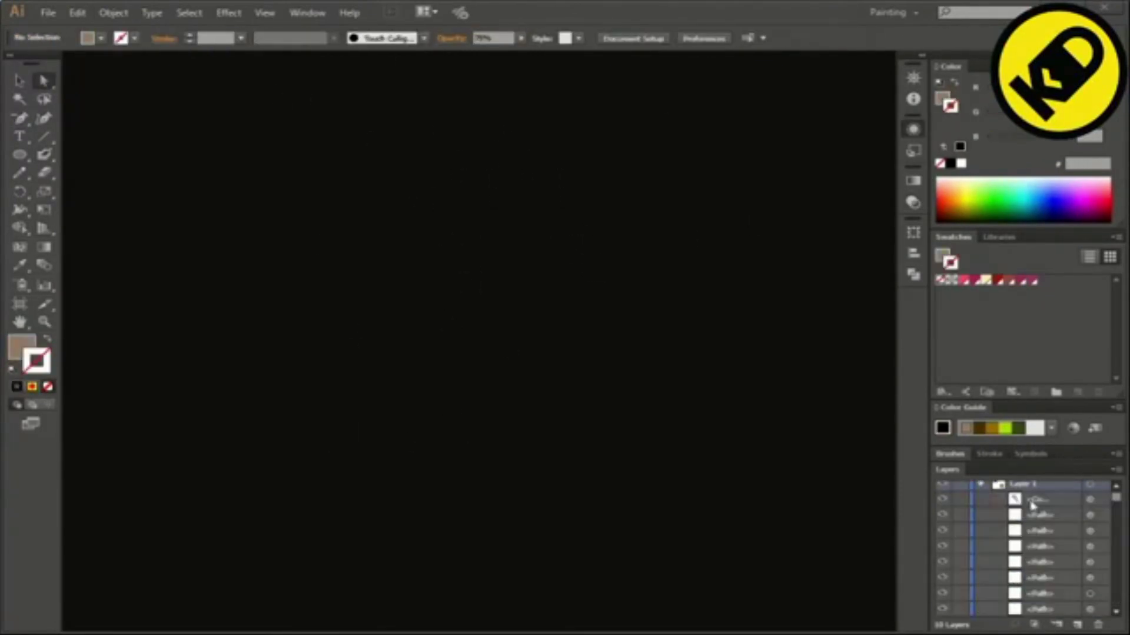
# Shade the outer ring of the oval chest badge with a light-to-dark red gradient and deselect it.
pyautogui.hotkey('shift', 'b')
pyautogui.moveTo(474, 405); pyautogui.dragTo(583, 430)
pyautogui.press('a')
pyautogui.click(913, 275)
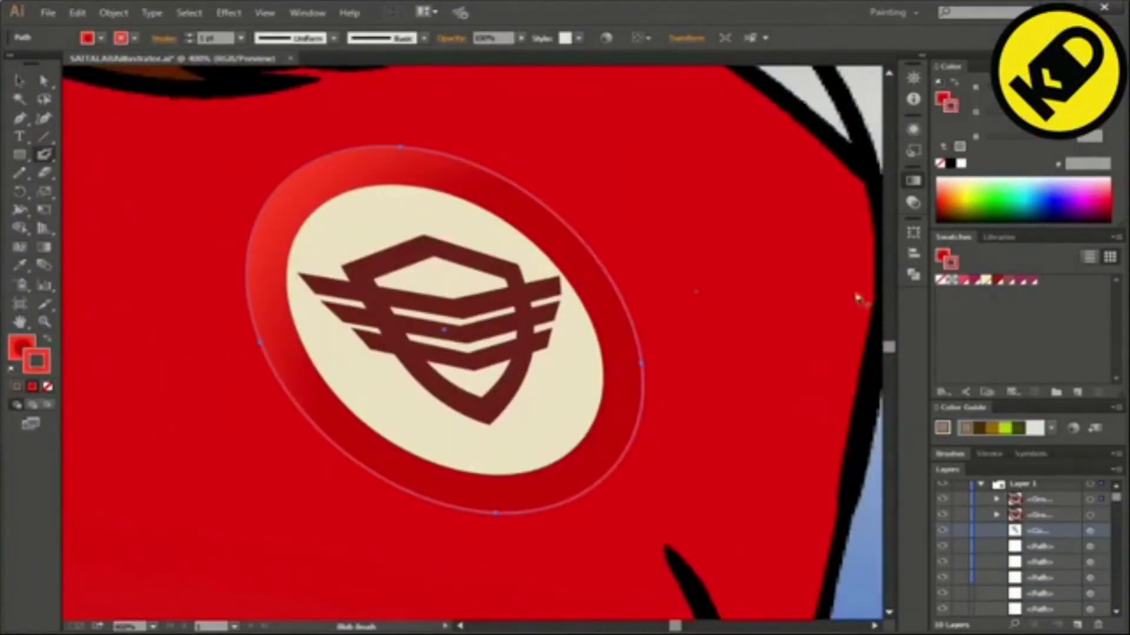
pyautogui.hotkey('ctrl', 'shift', 'a')
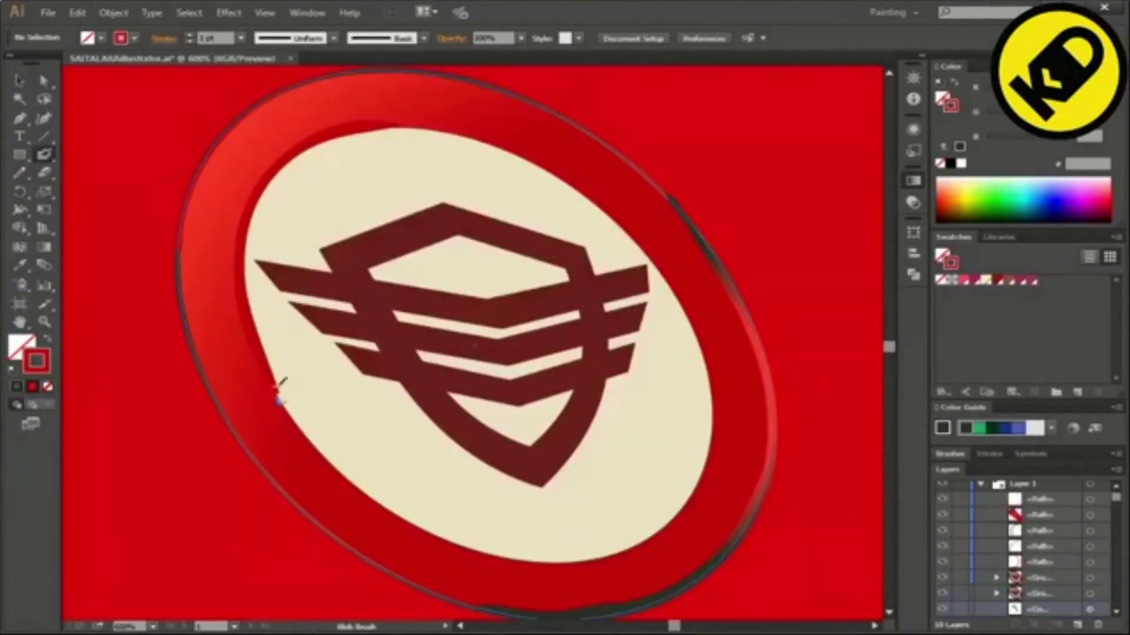
# Trace the edges of the badge's dark winged shield emblem with thin 1 pt red gradient strokes.
pyautogui.scroll(3, 390, 144)
pyautogui.moveTo(202, 424); pyautogui.dragTo(534, 303)
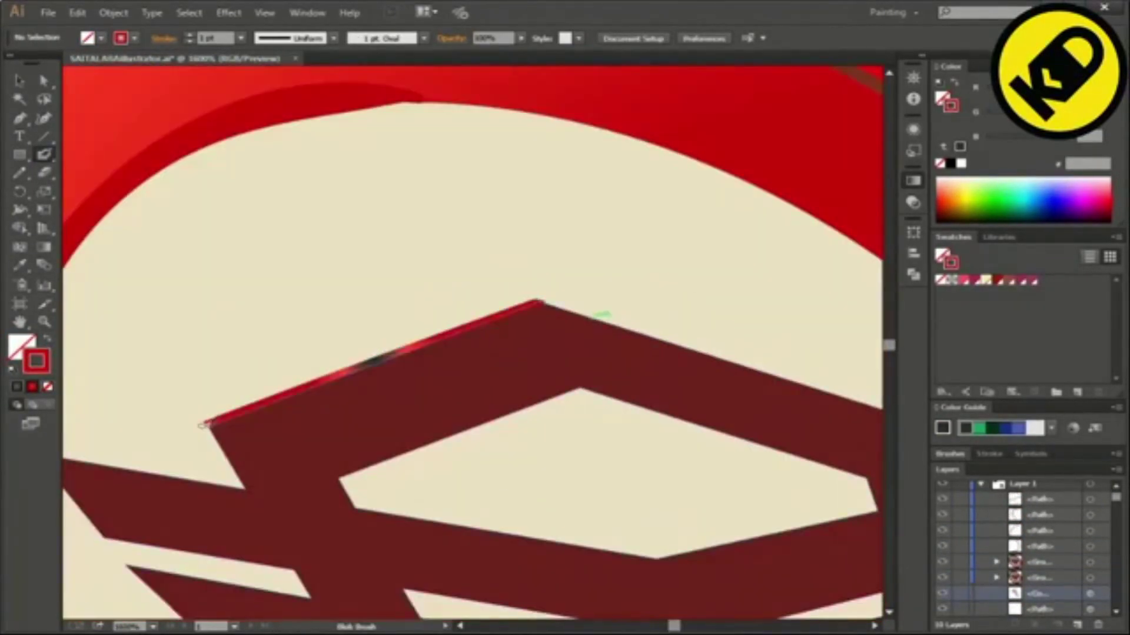
pyautogui.moveTo(277, 269); pyautogui.dragTo(307, 315)
pyautogui.moveTo(365, 517); pyautogui.dragTo(522, 471)
pyautogui.moveTo(693, 325); pyautogui.dragTo(603, 437)
pyautogui.moveTo(218, 230); pyautogui.dragTo(277, 293)
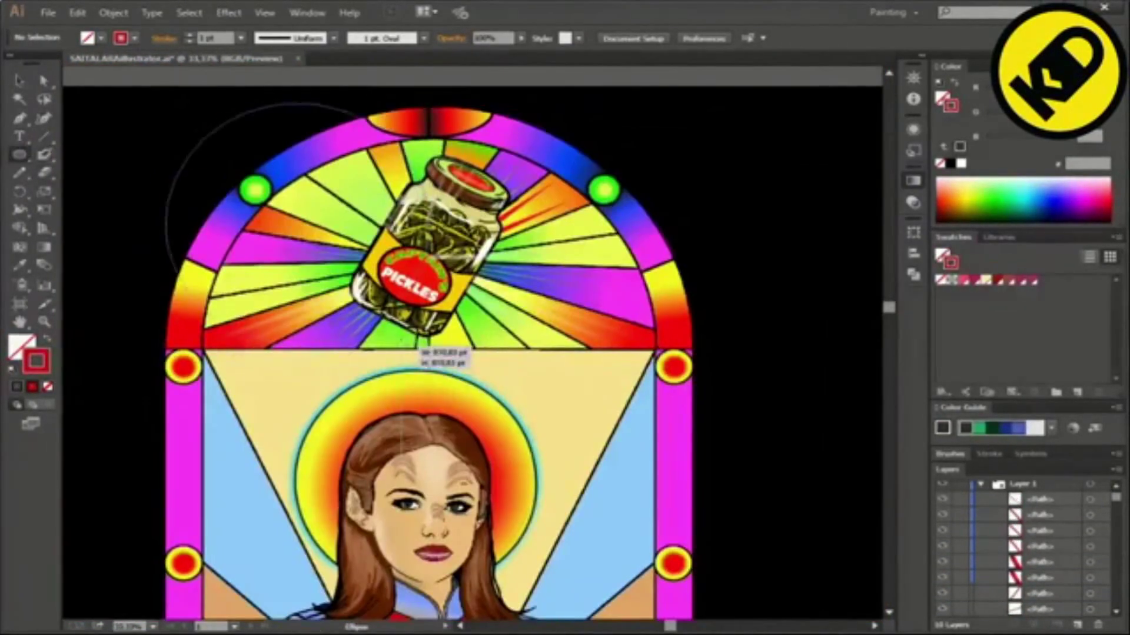